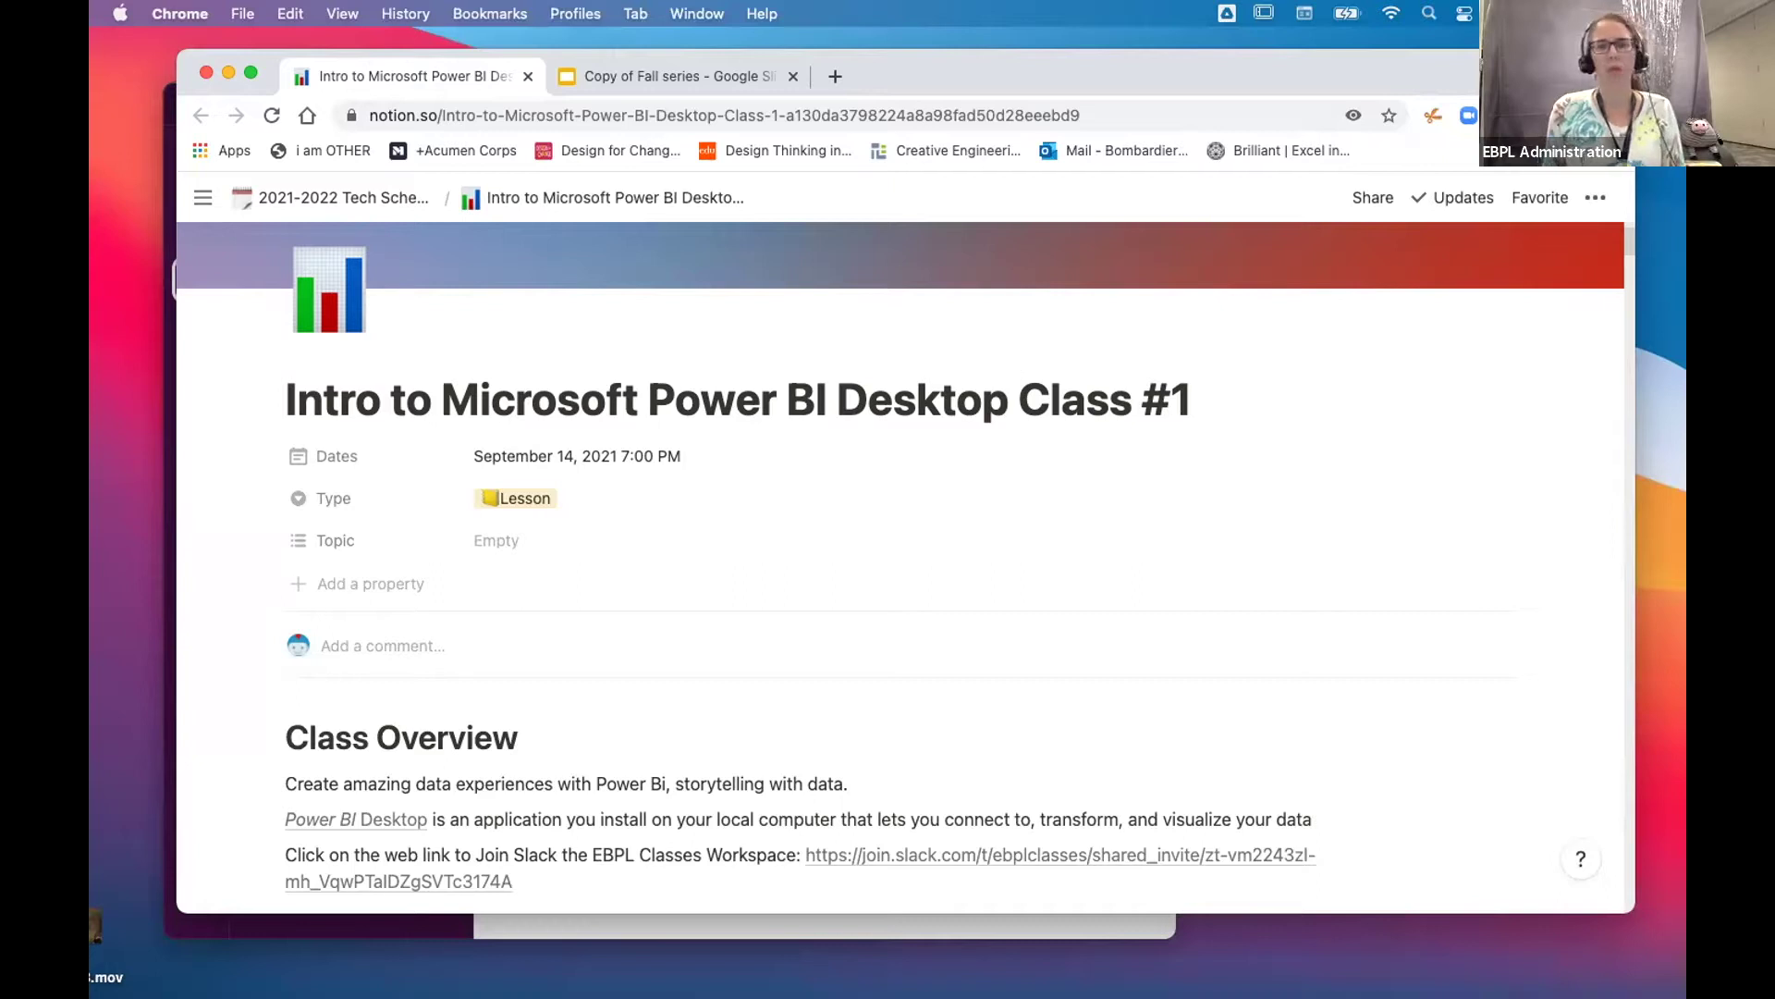
- Dismiss the start screen and look through the empty Data, Model and Report views
mouse_move(887, 996)
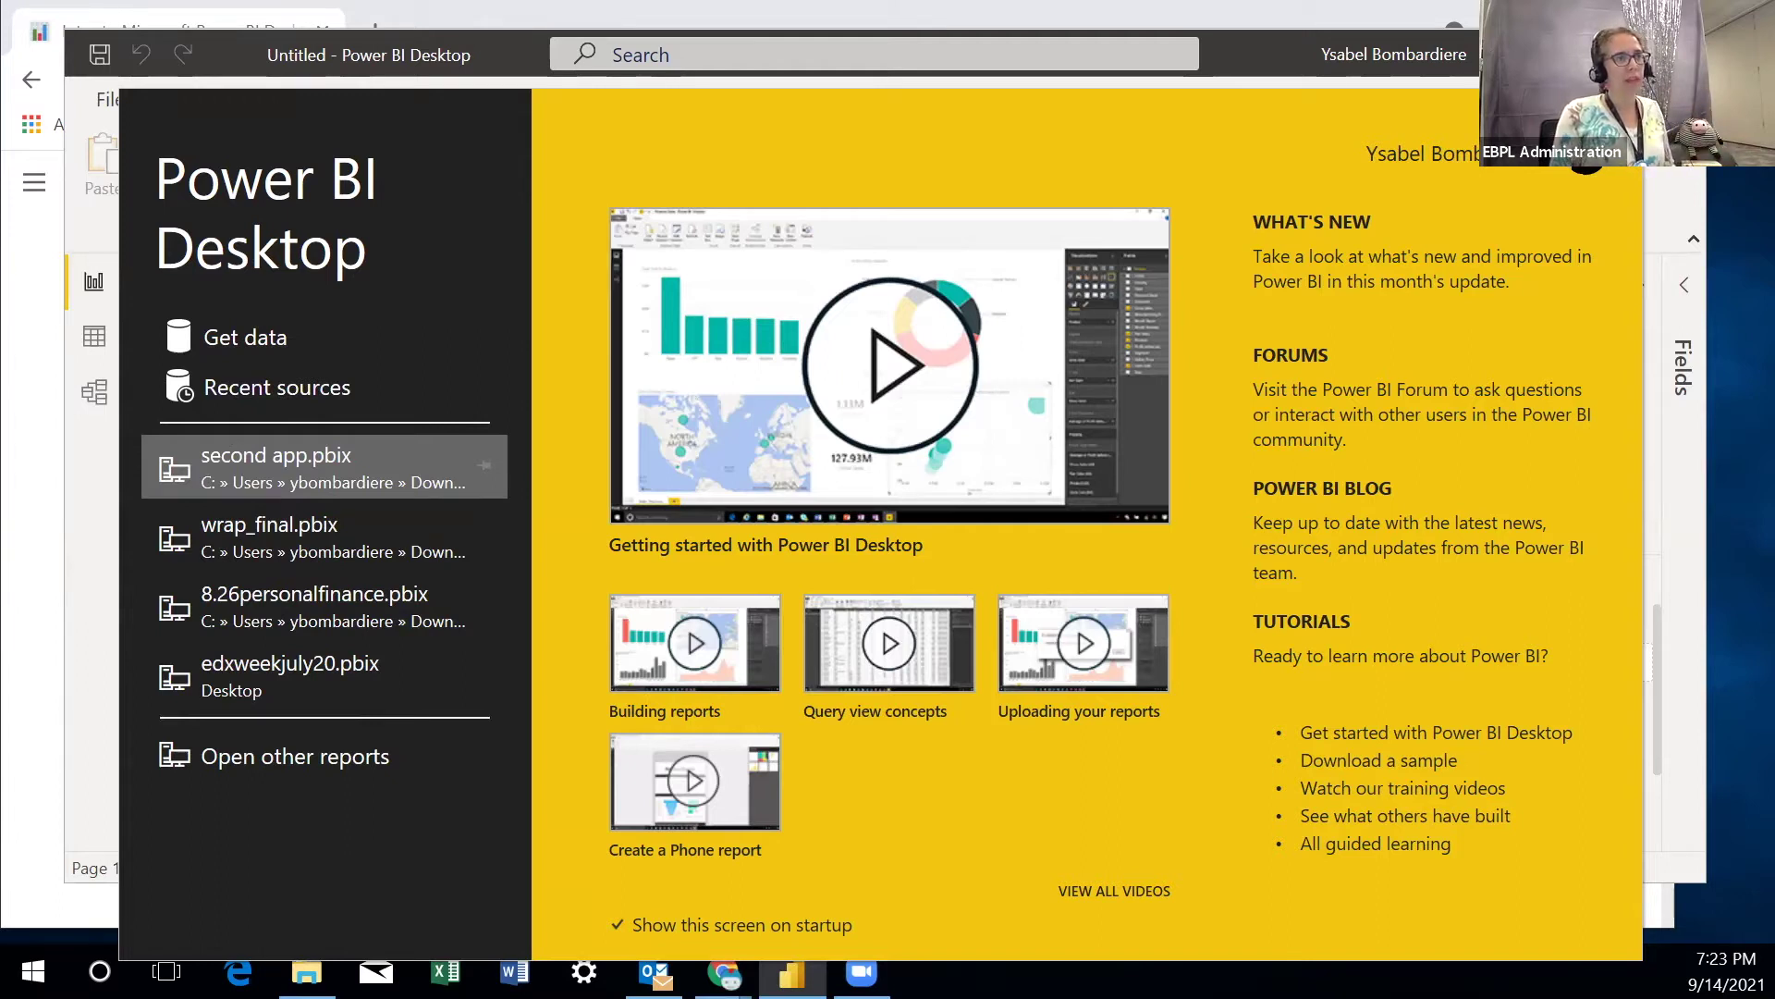
click(1620, 112)
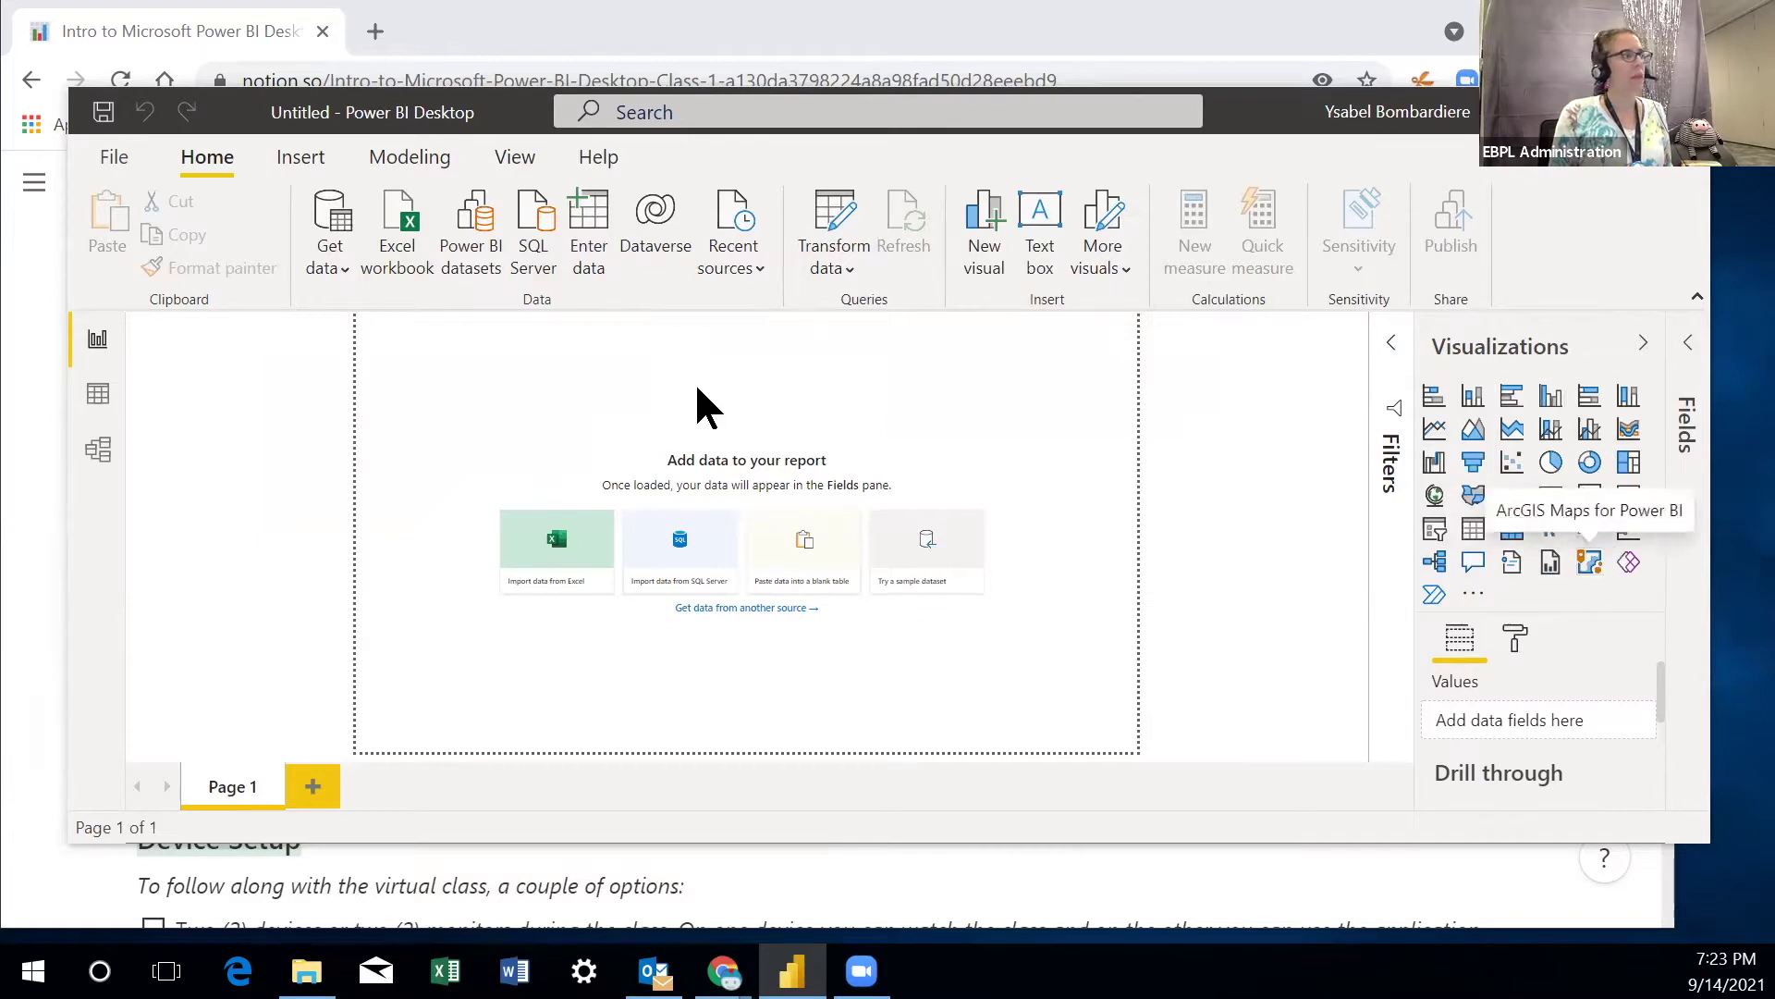
click(99, 394)
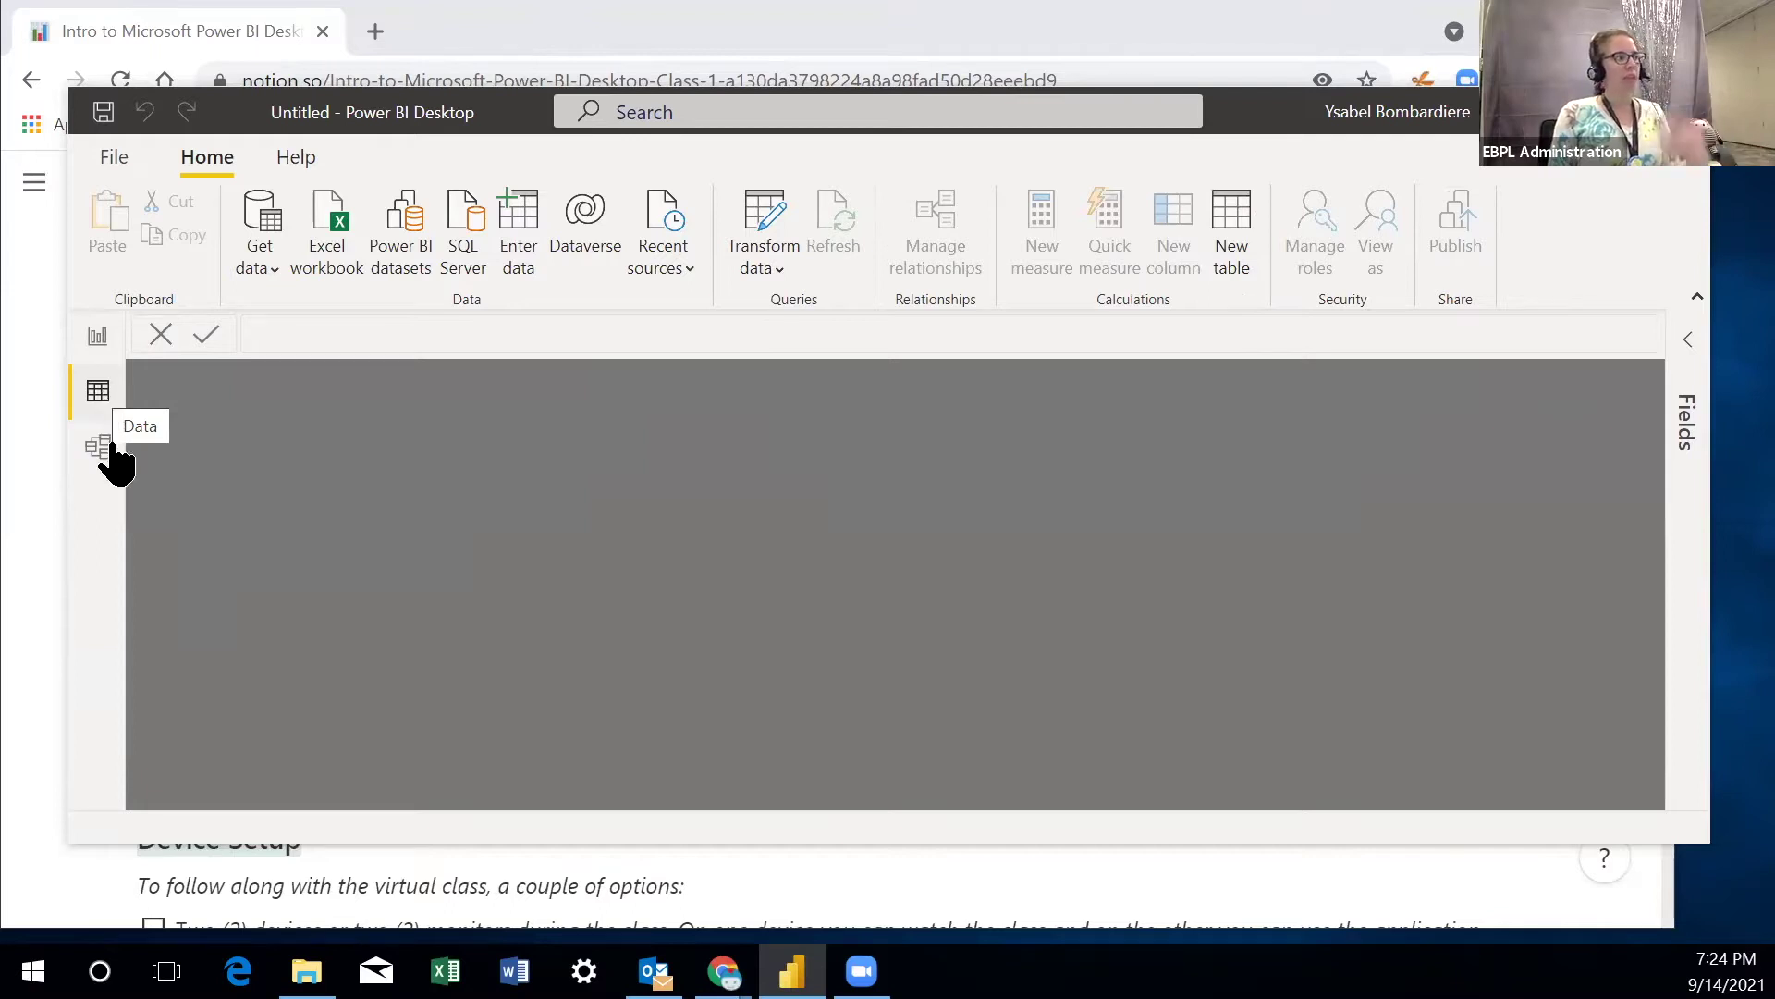
click(100, 448)
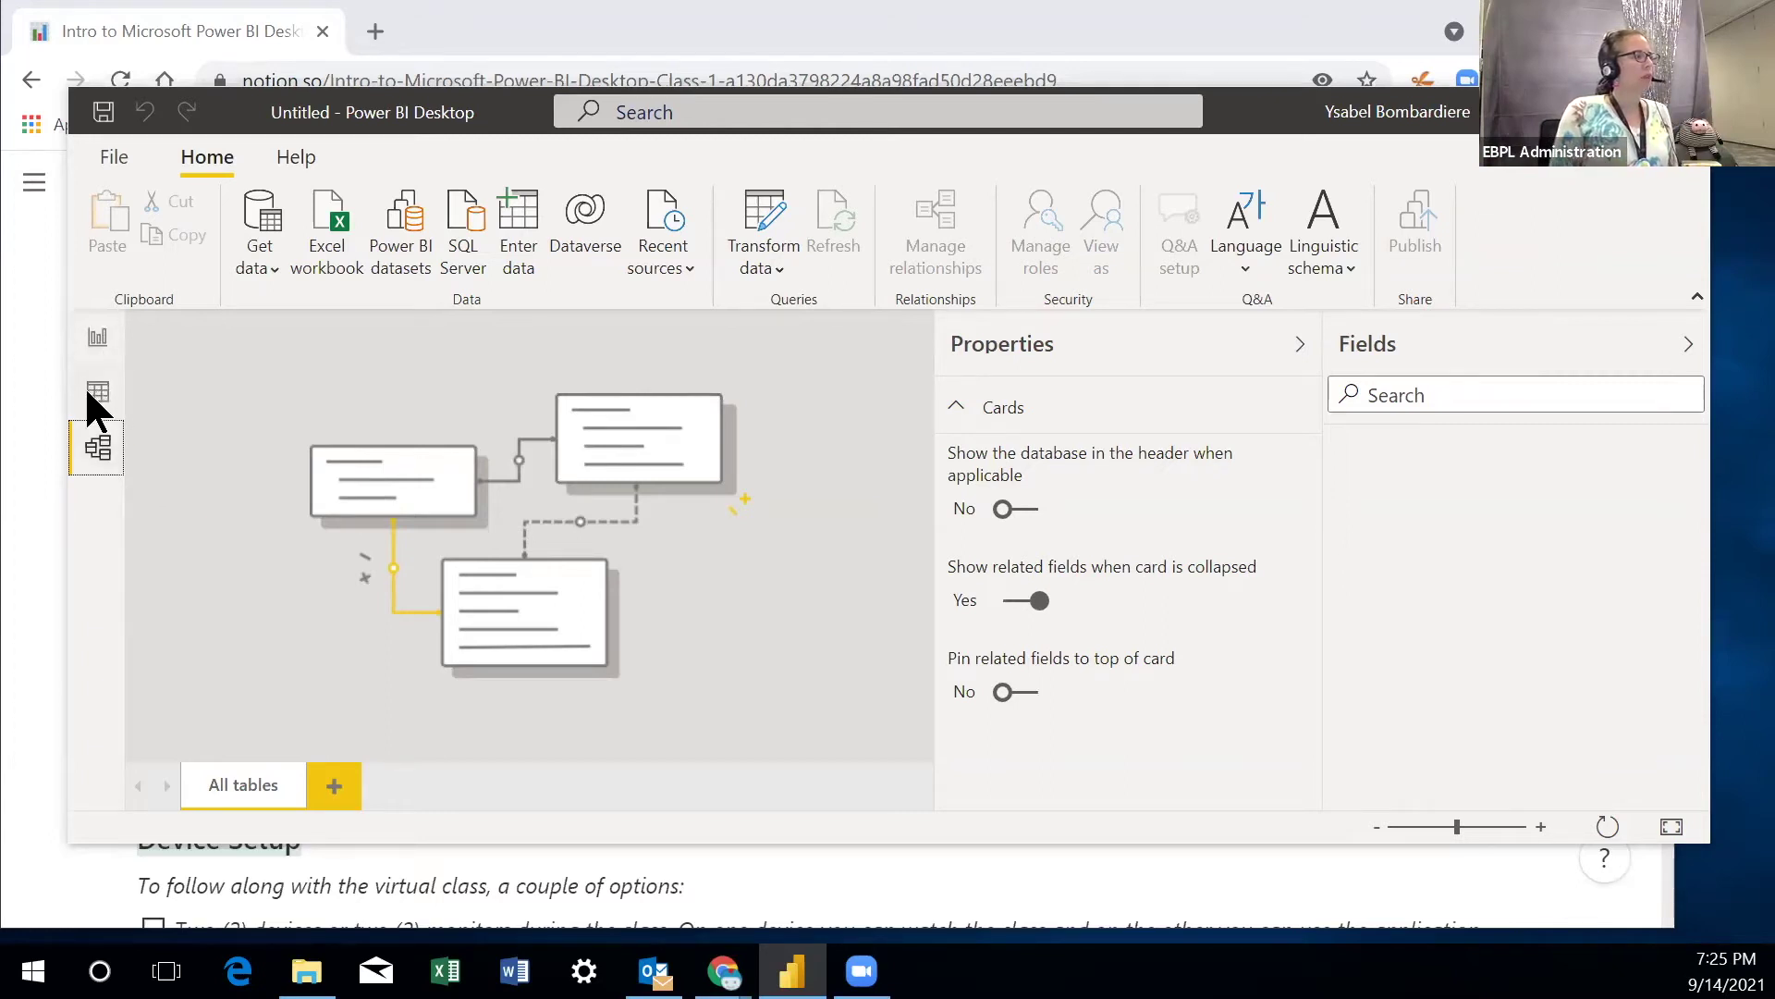
click(100, 395)
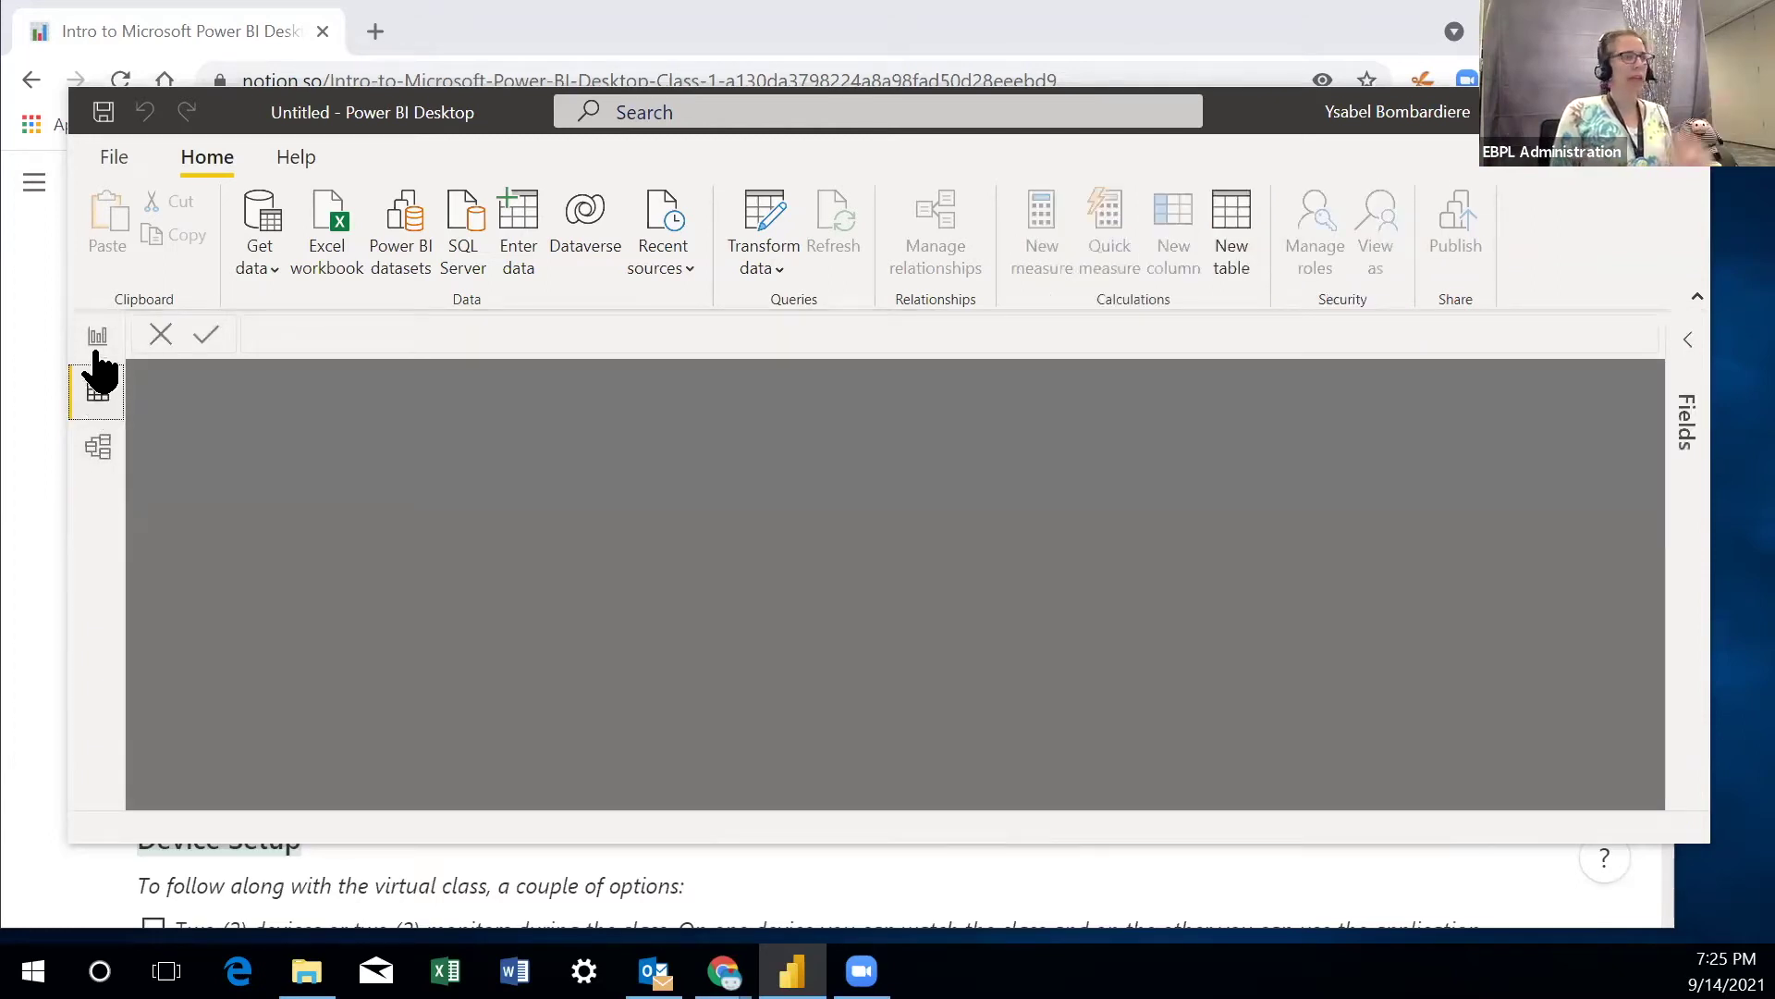
click(99, 340)
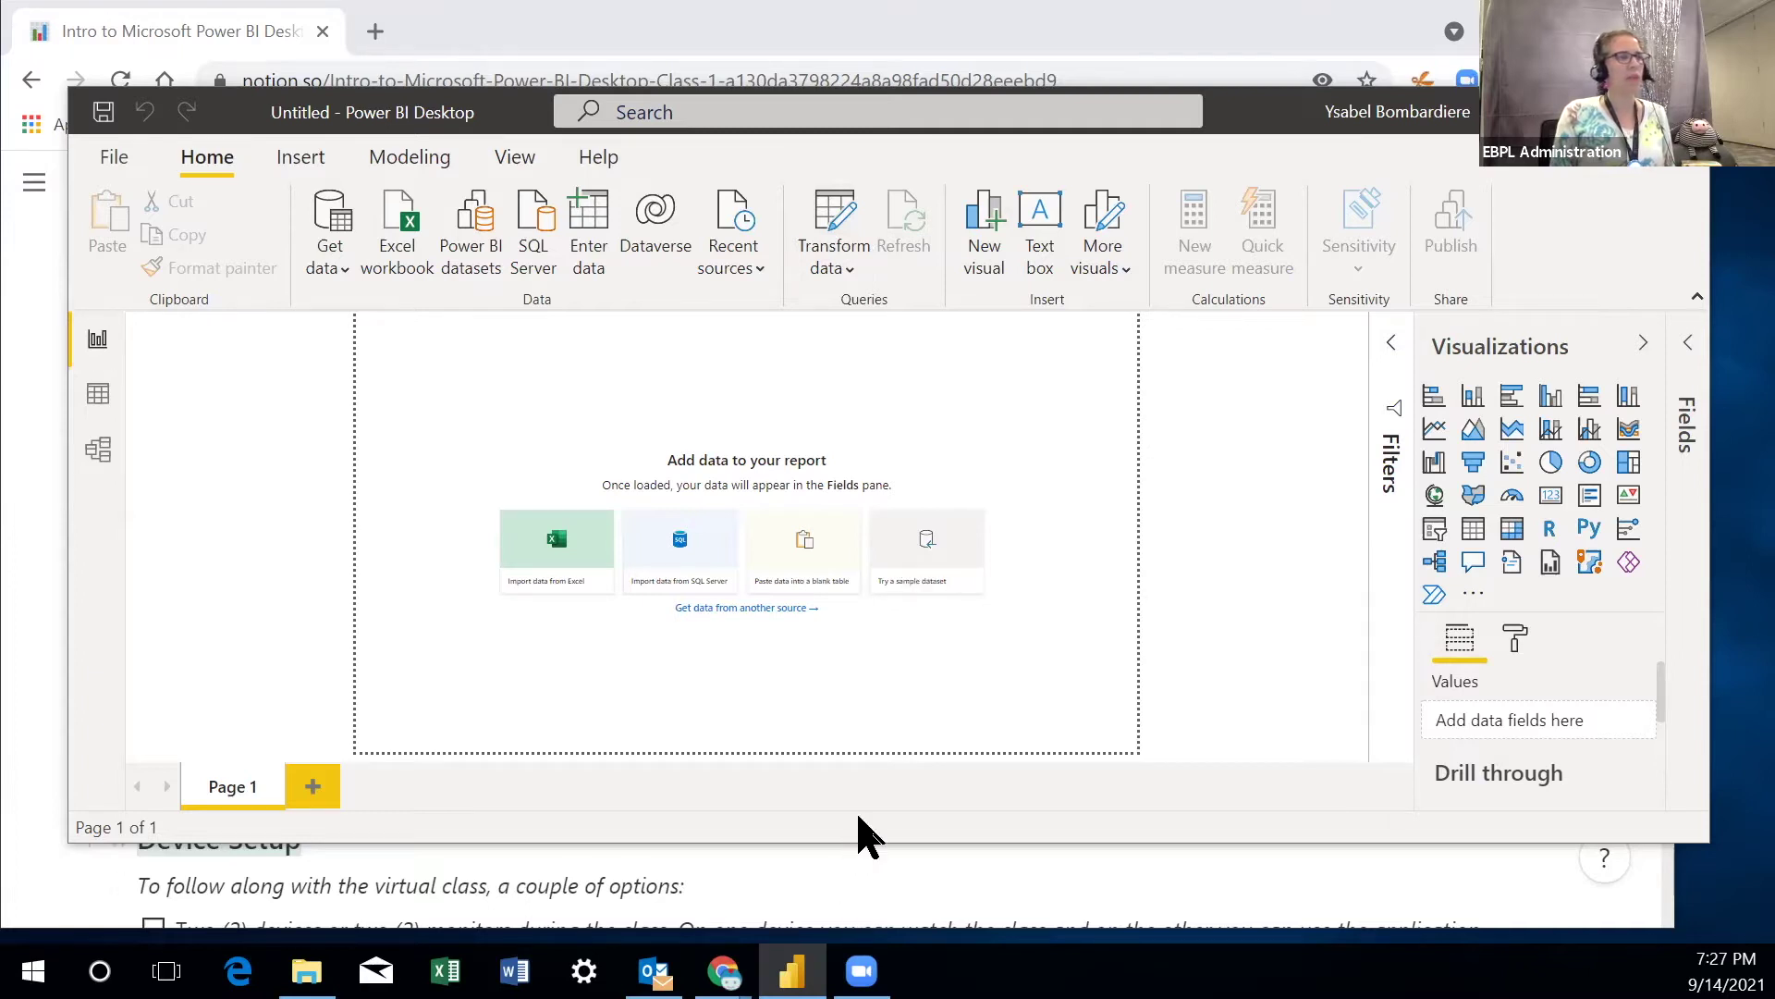
- Make the program window taller and start loading the built-in sample dataset
drag(856, 841, 856, 911)
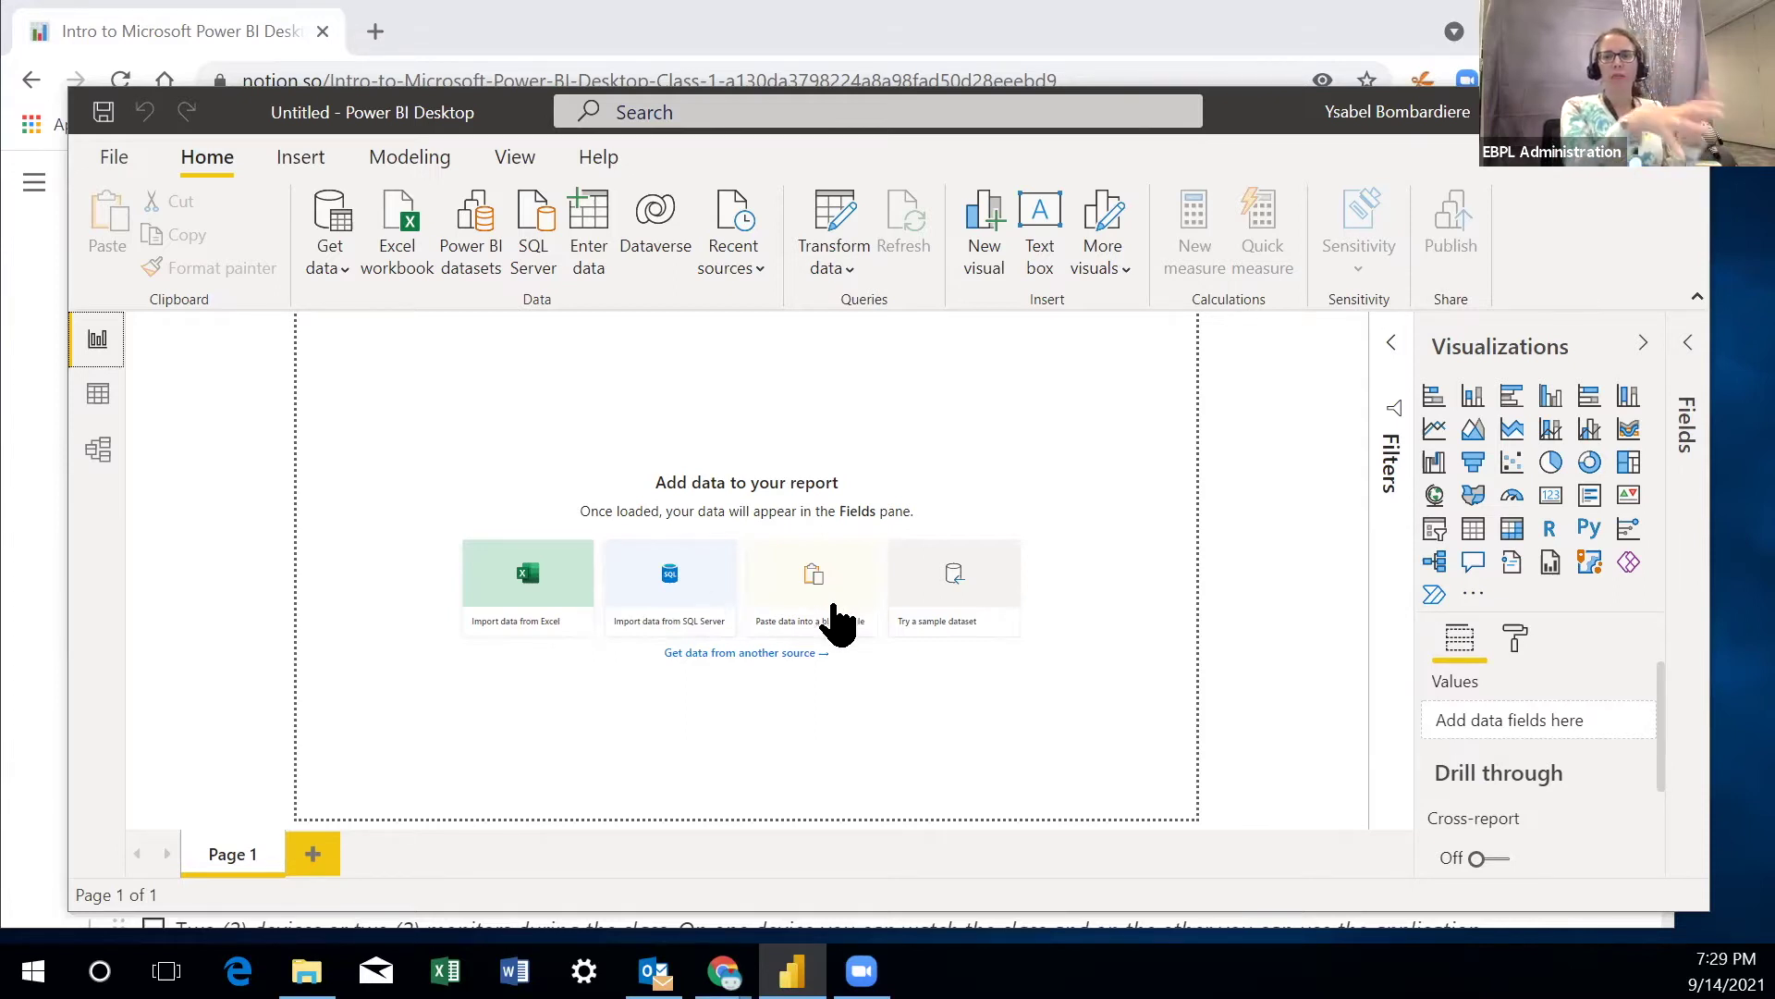
click(965, 590)
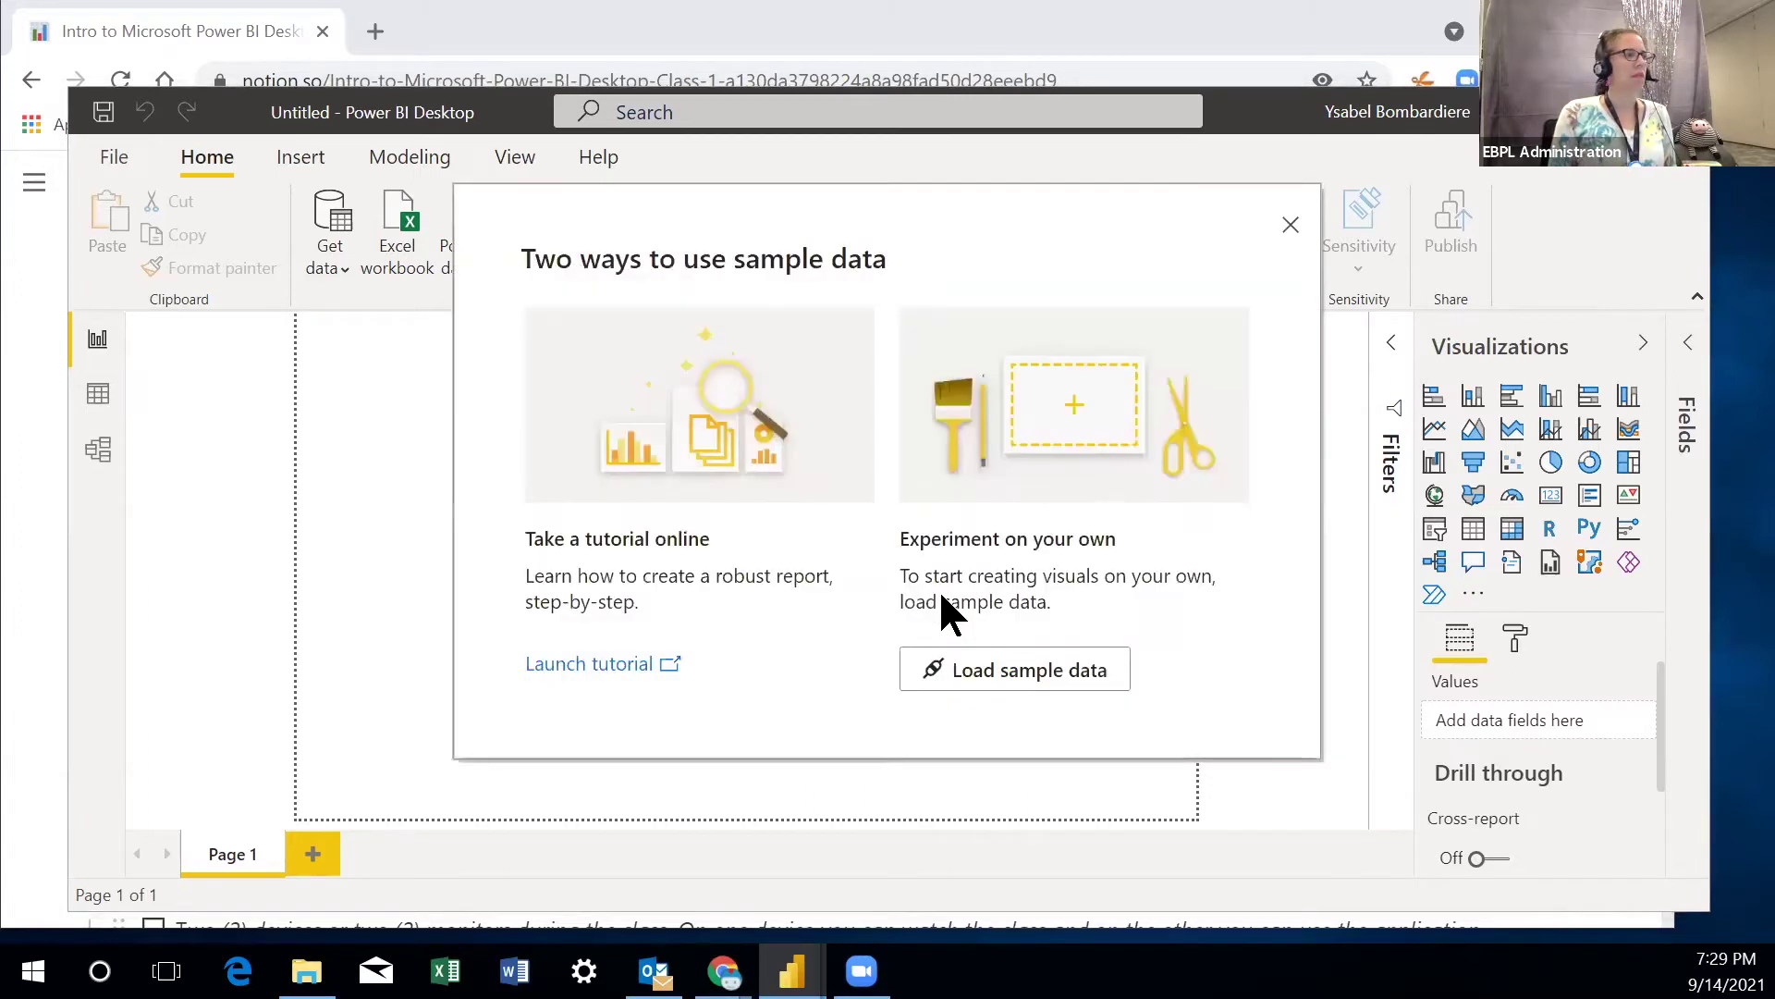
click(1063, 673)
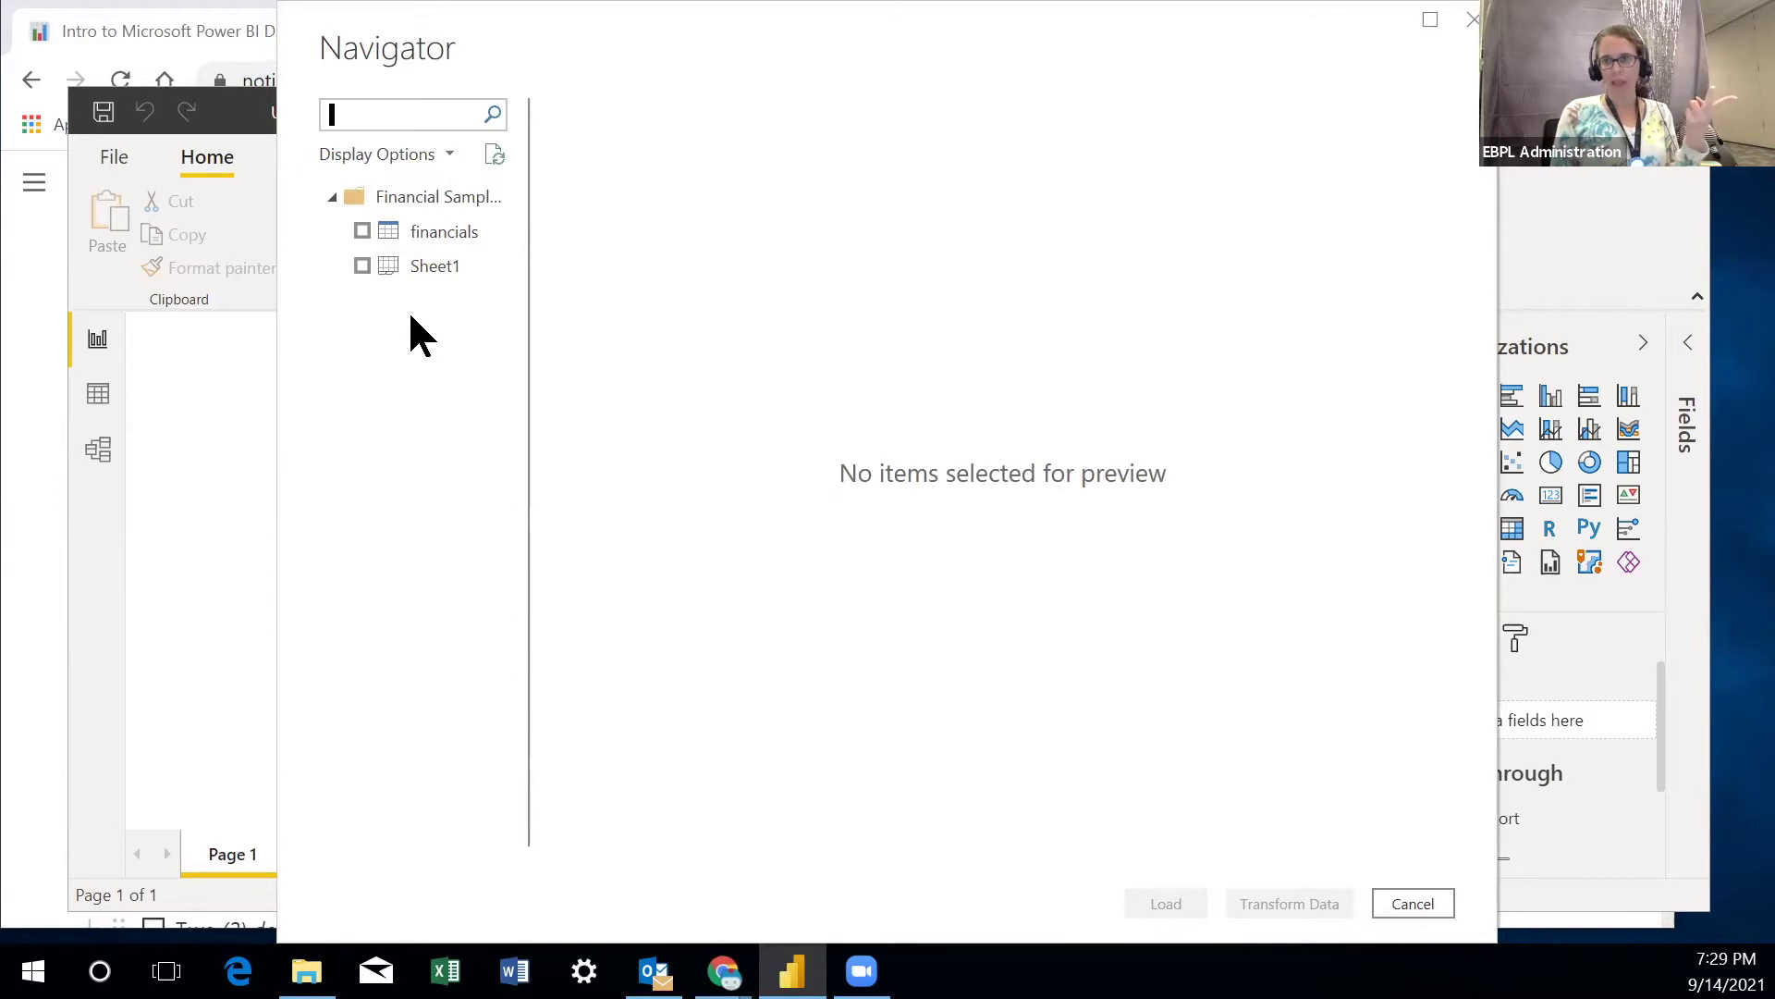
- Preview the financials table and Sheet1 of the sample workbook, and load only financials into the report
click(362, 231)
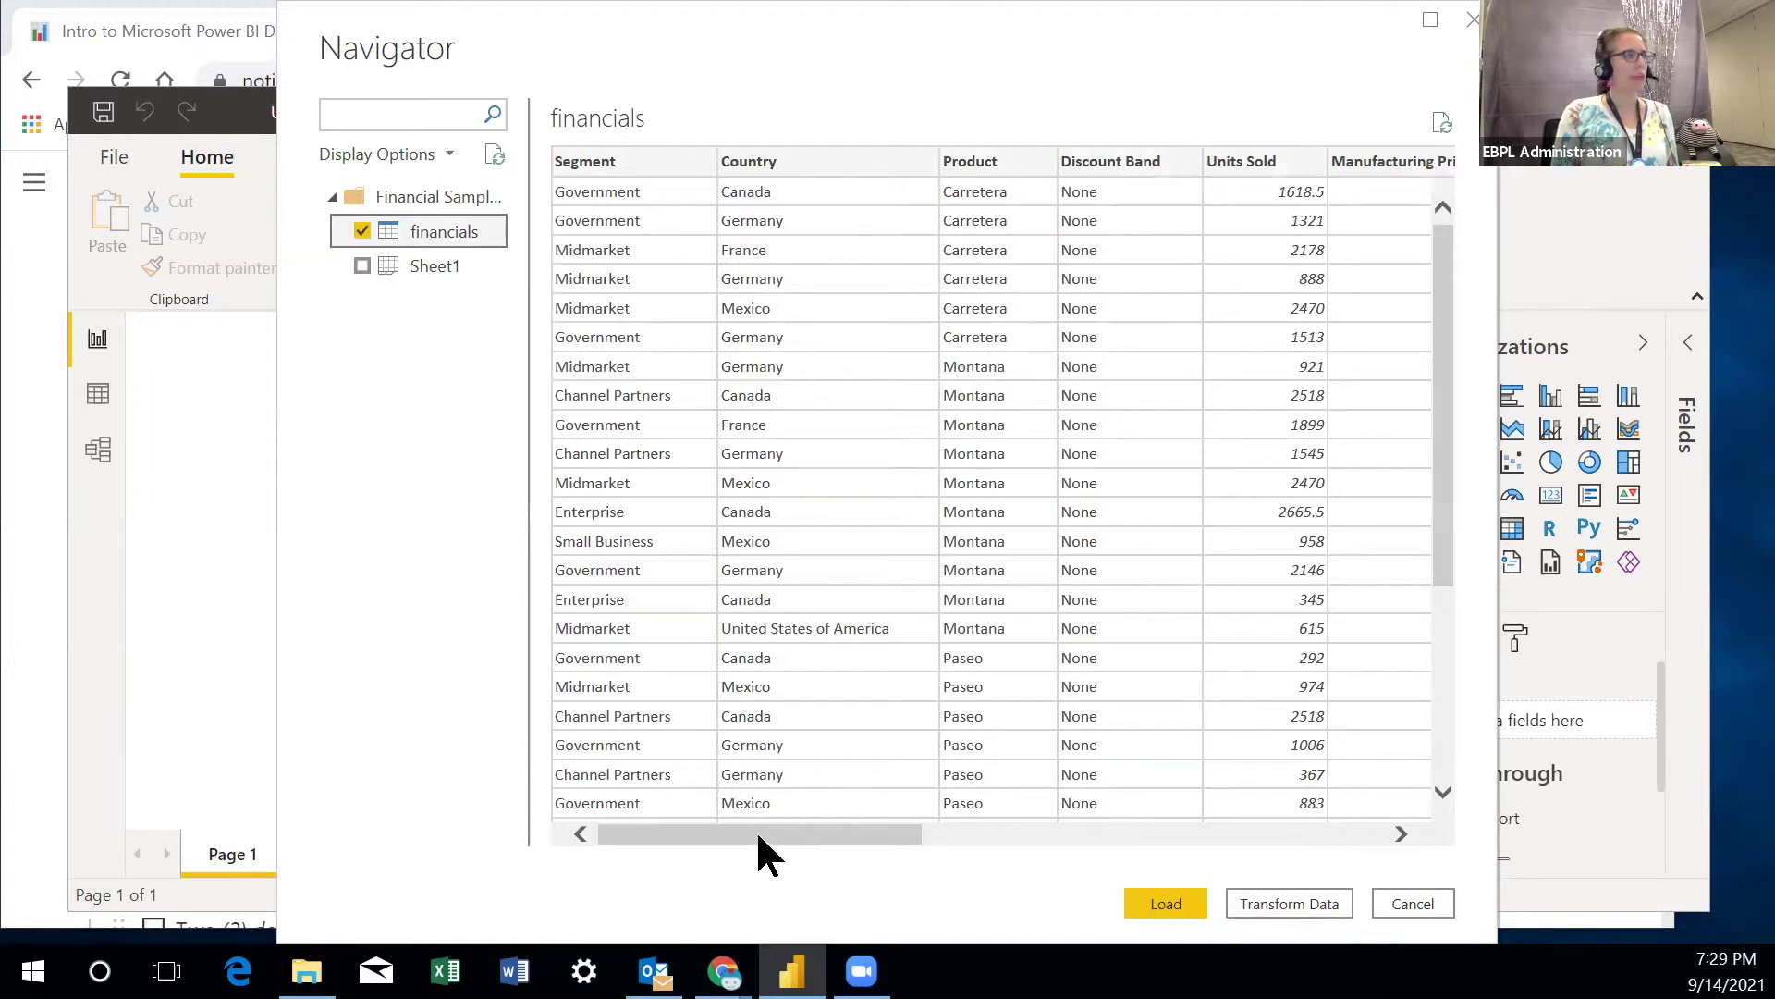
drag(758, 835, 662, 820)
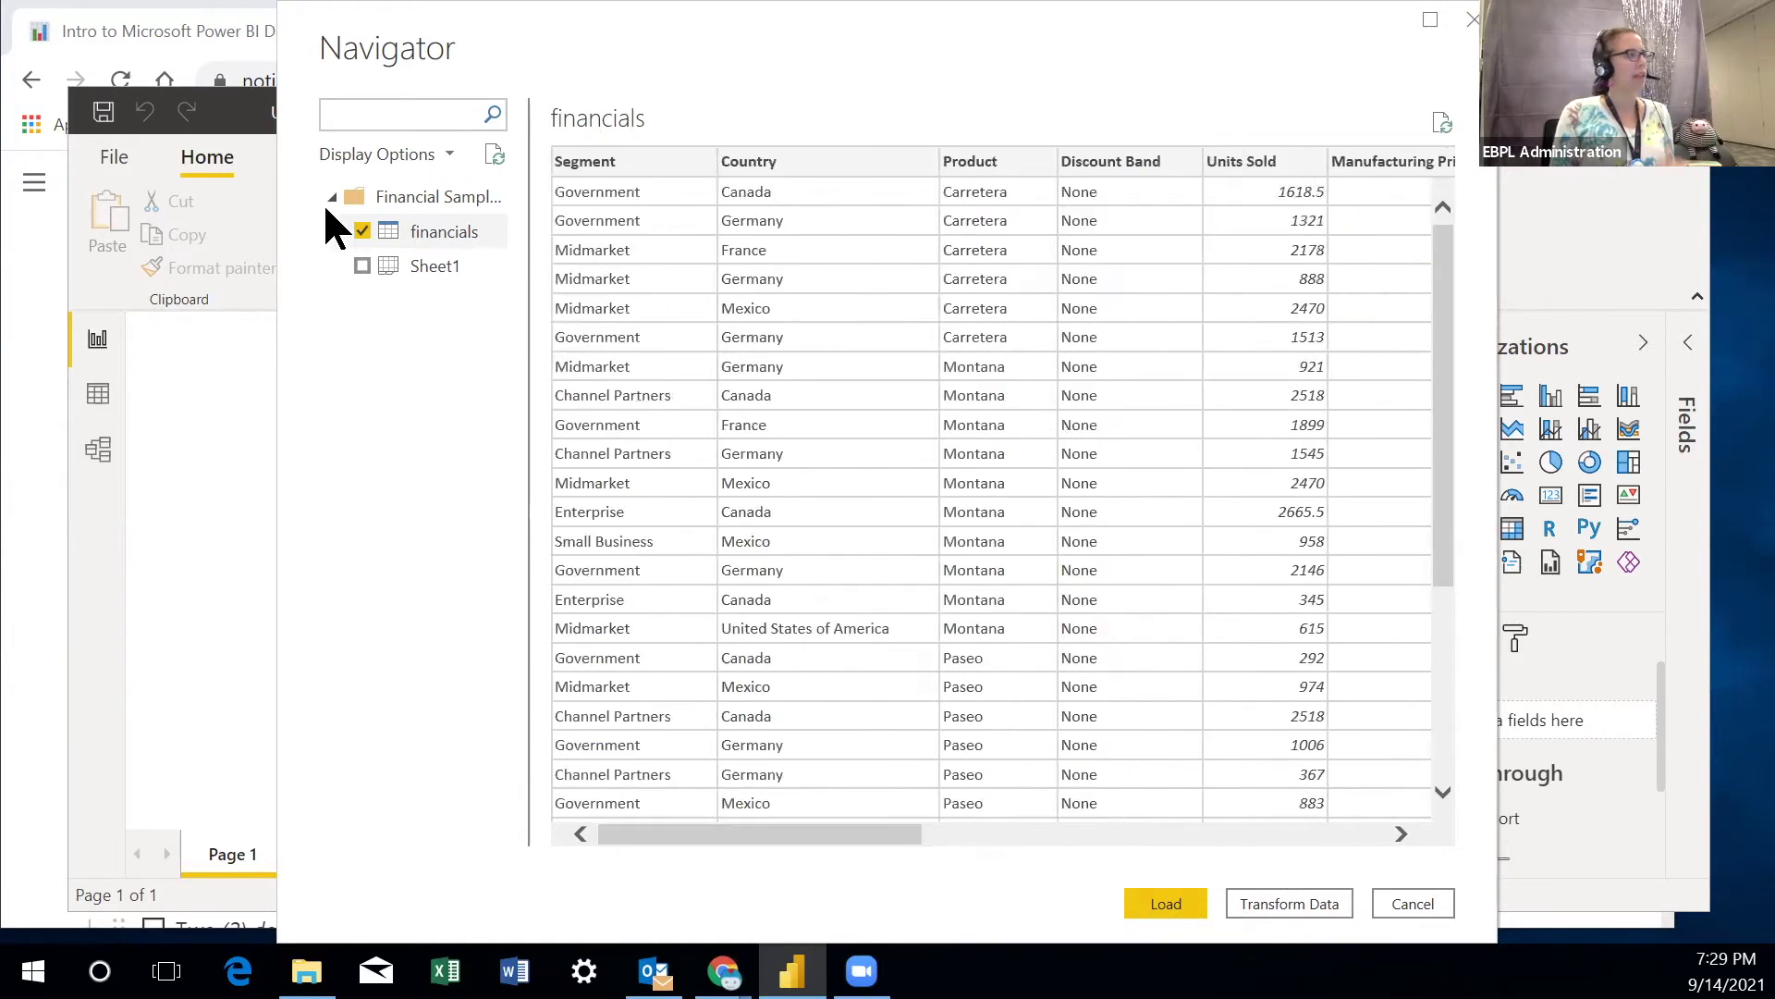
click(362, 233)
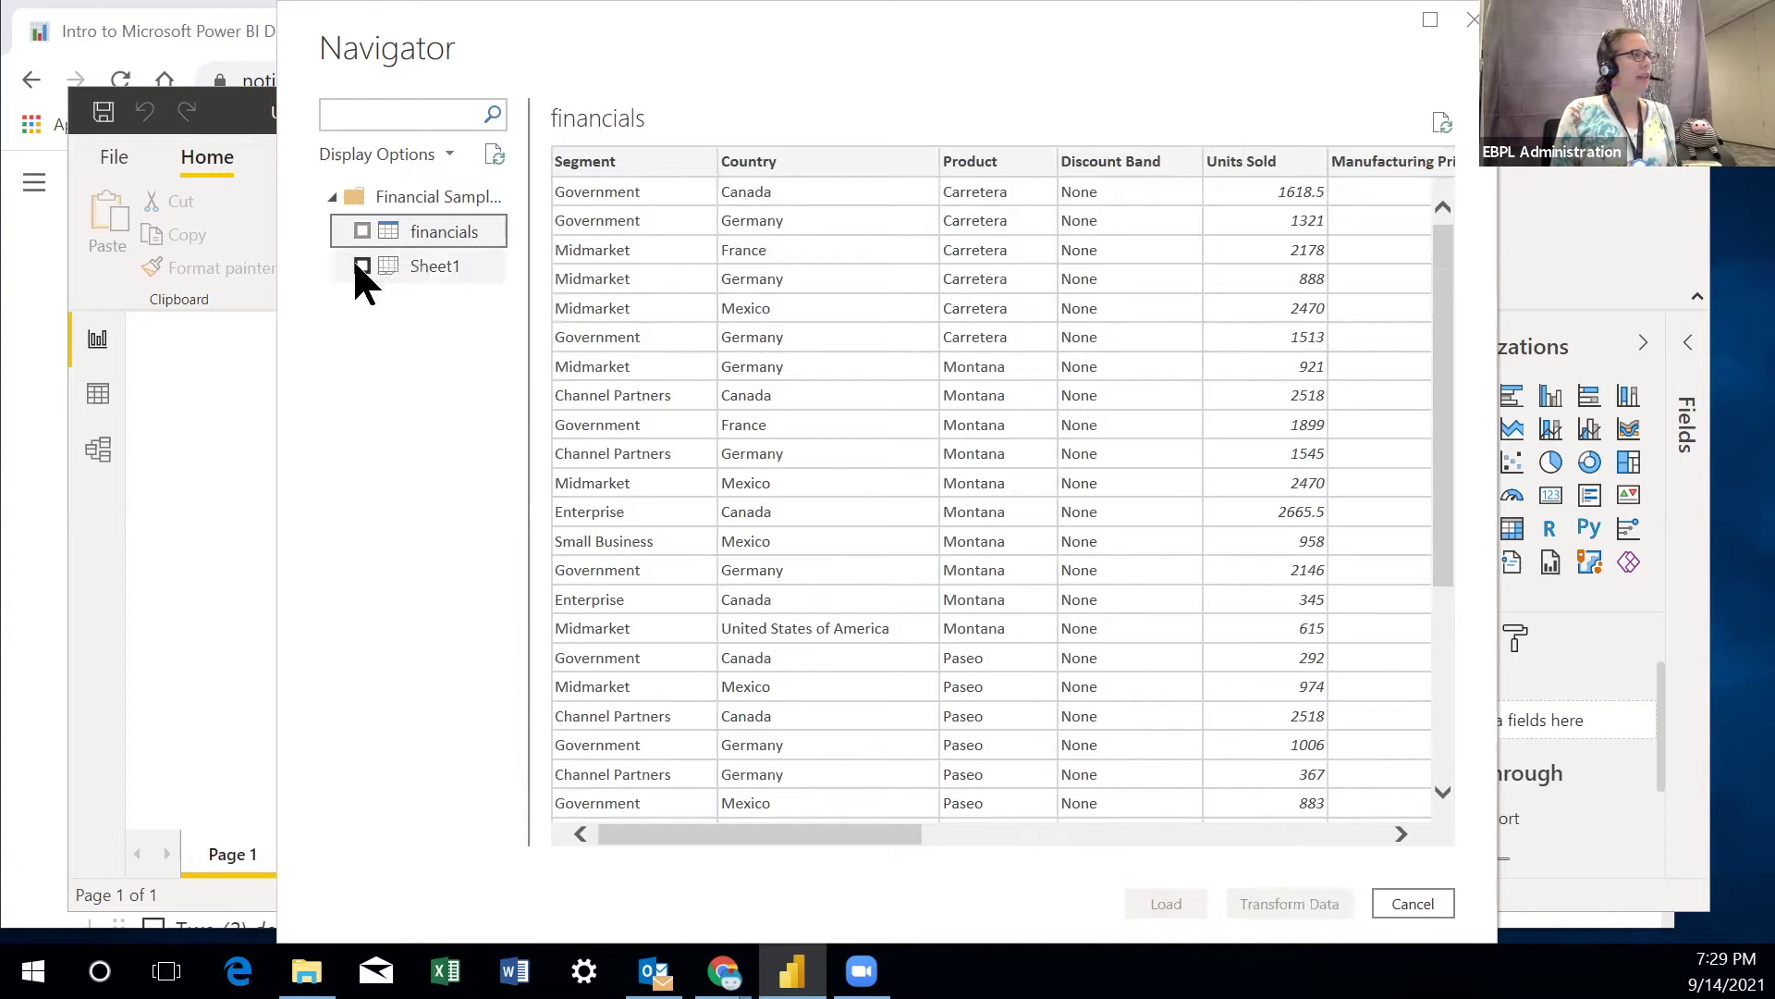
click(362, 267)
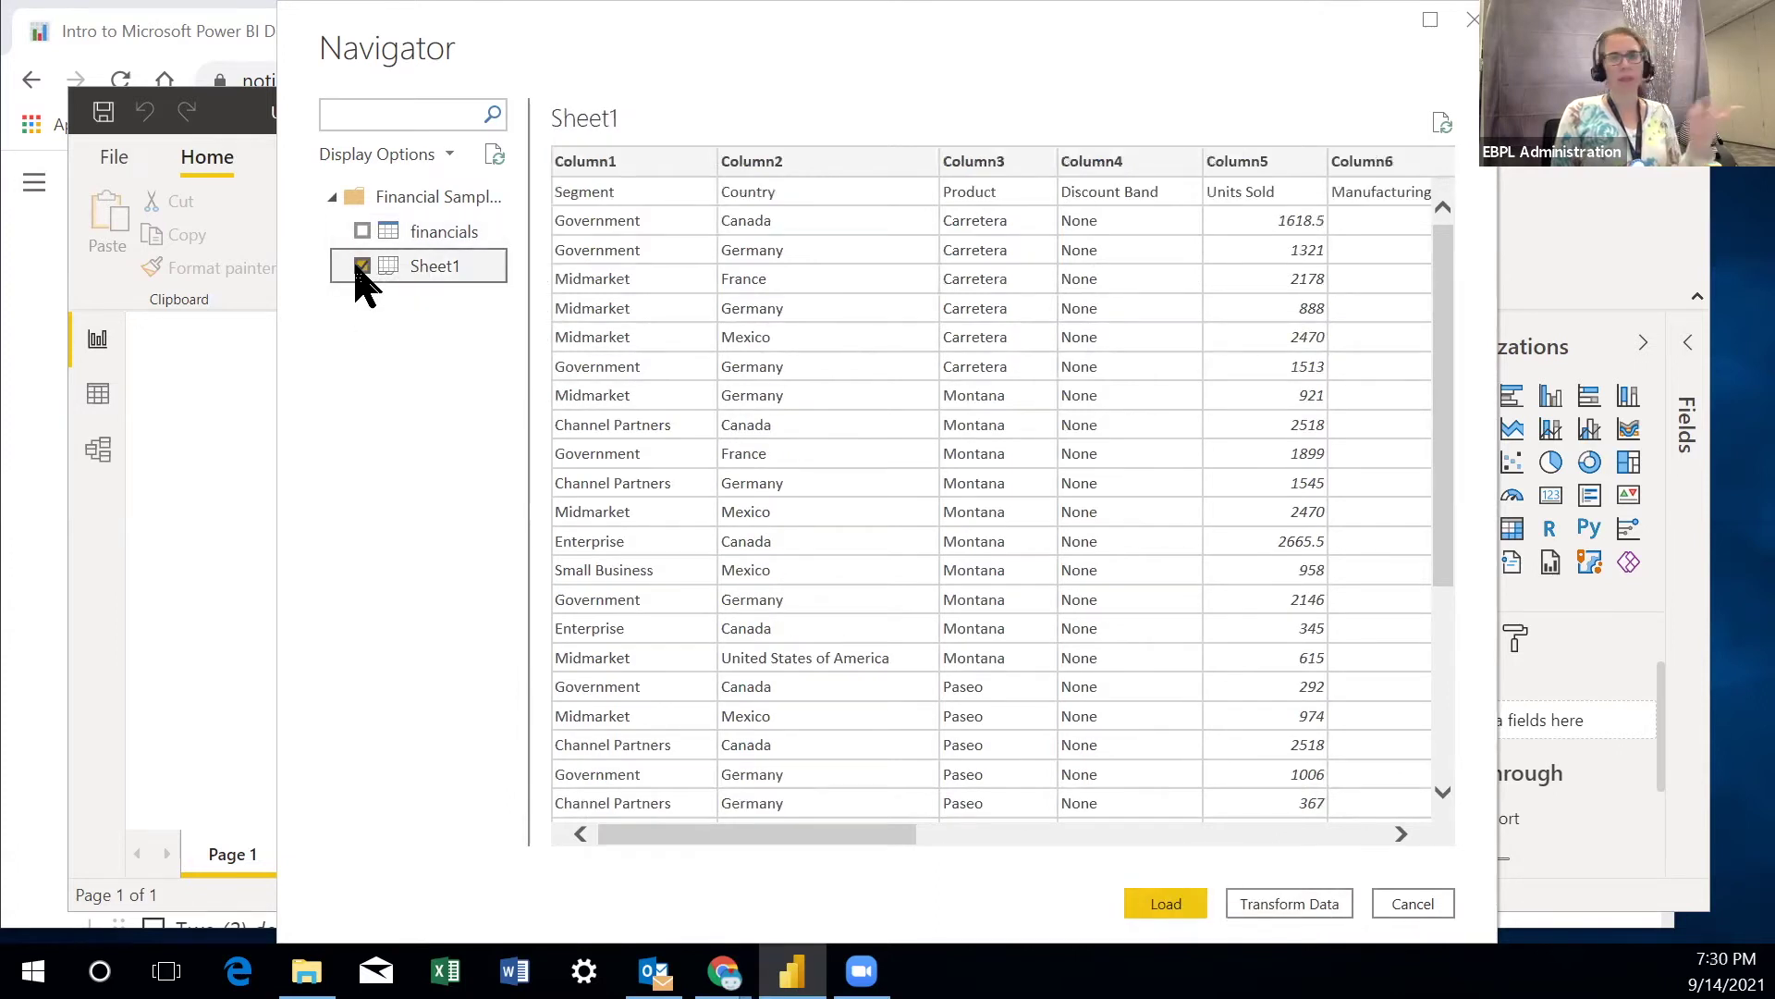
click(362, 267)
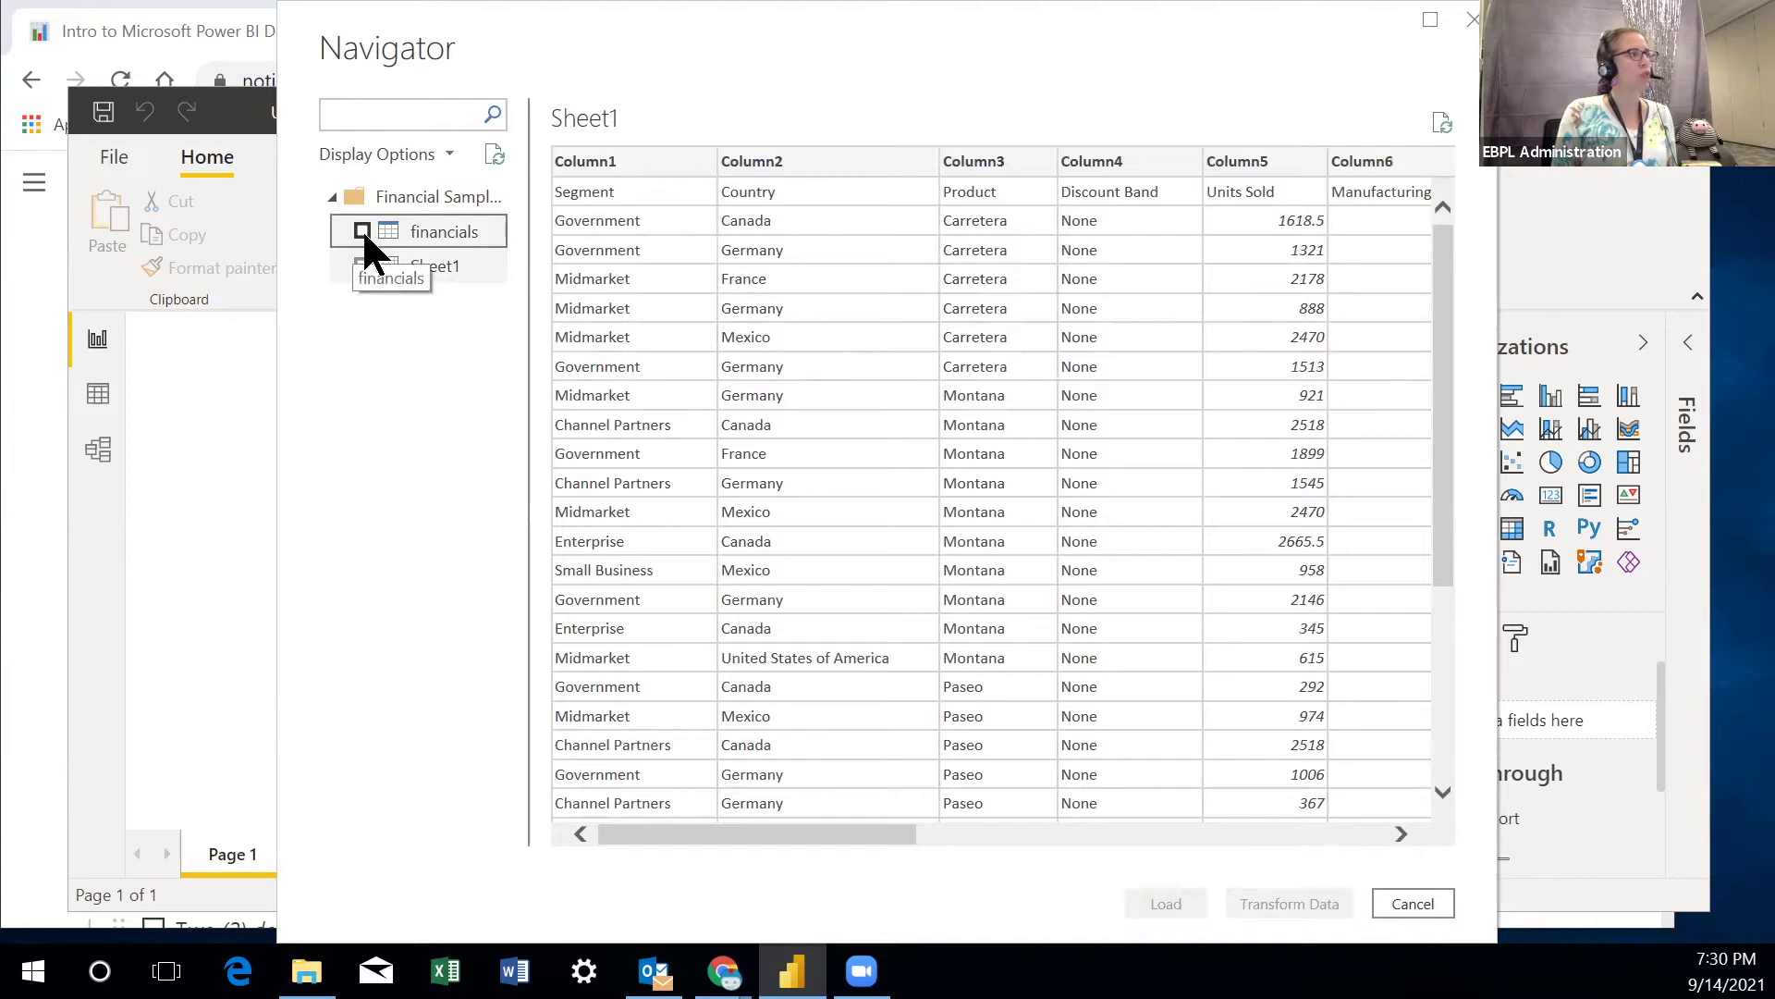
click(362, 231)
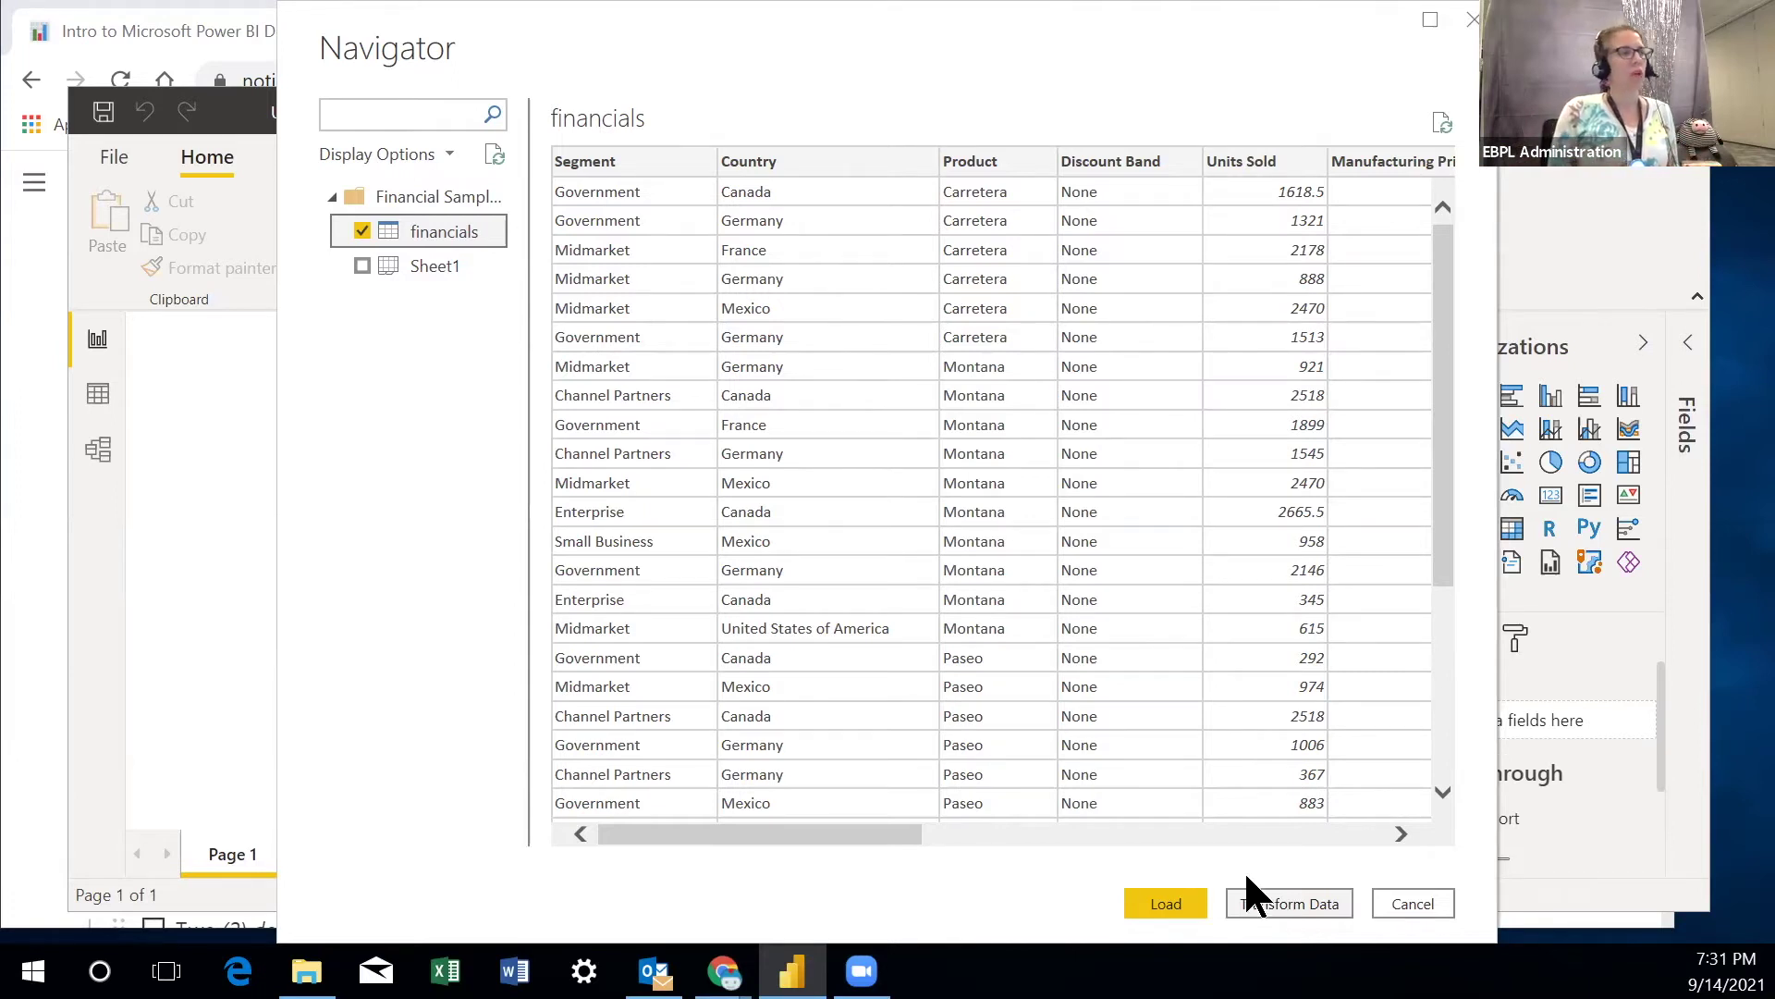
click(1166, 905)
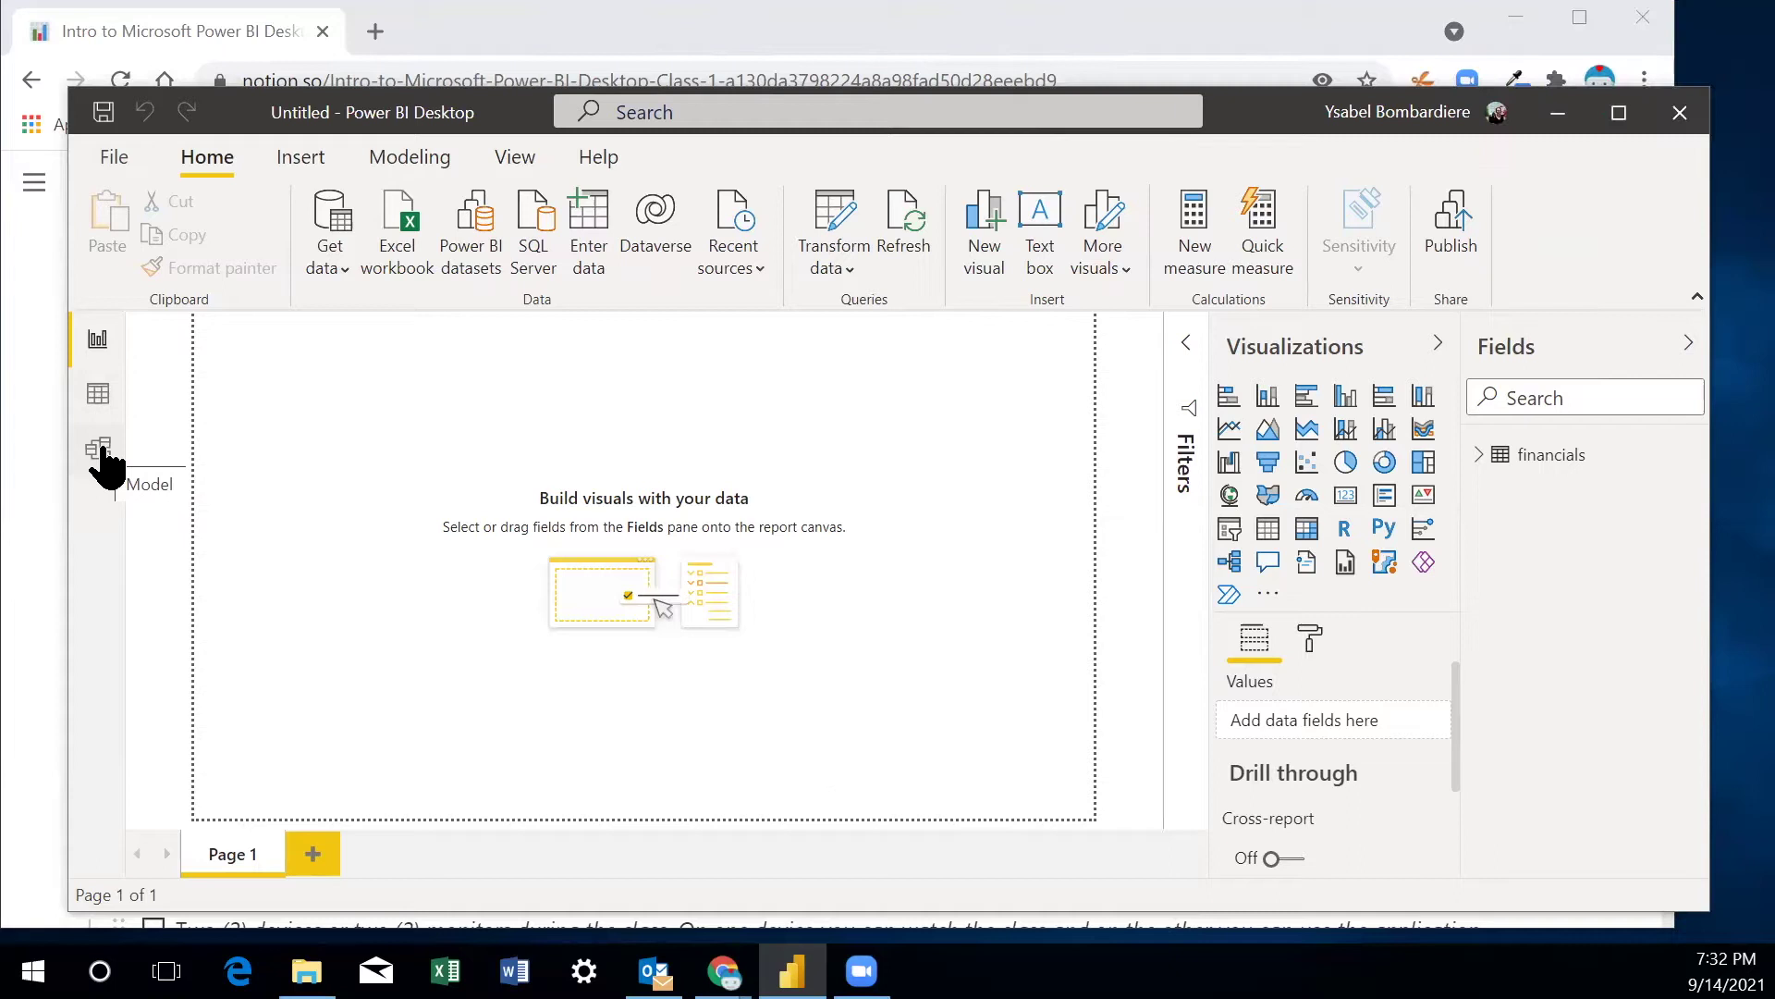
- Examine the loaded financials table in Data view, including its column headers and its list of fields
click(100, 398)
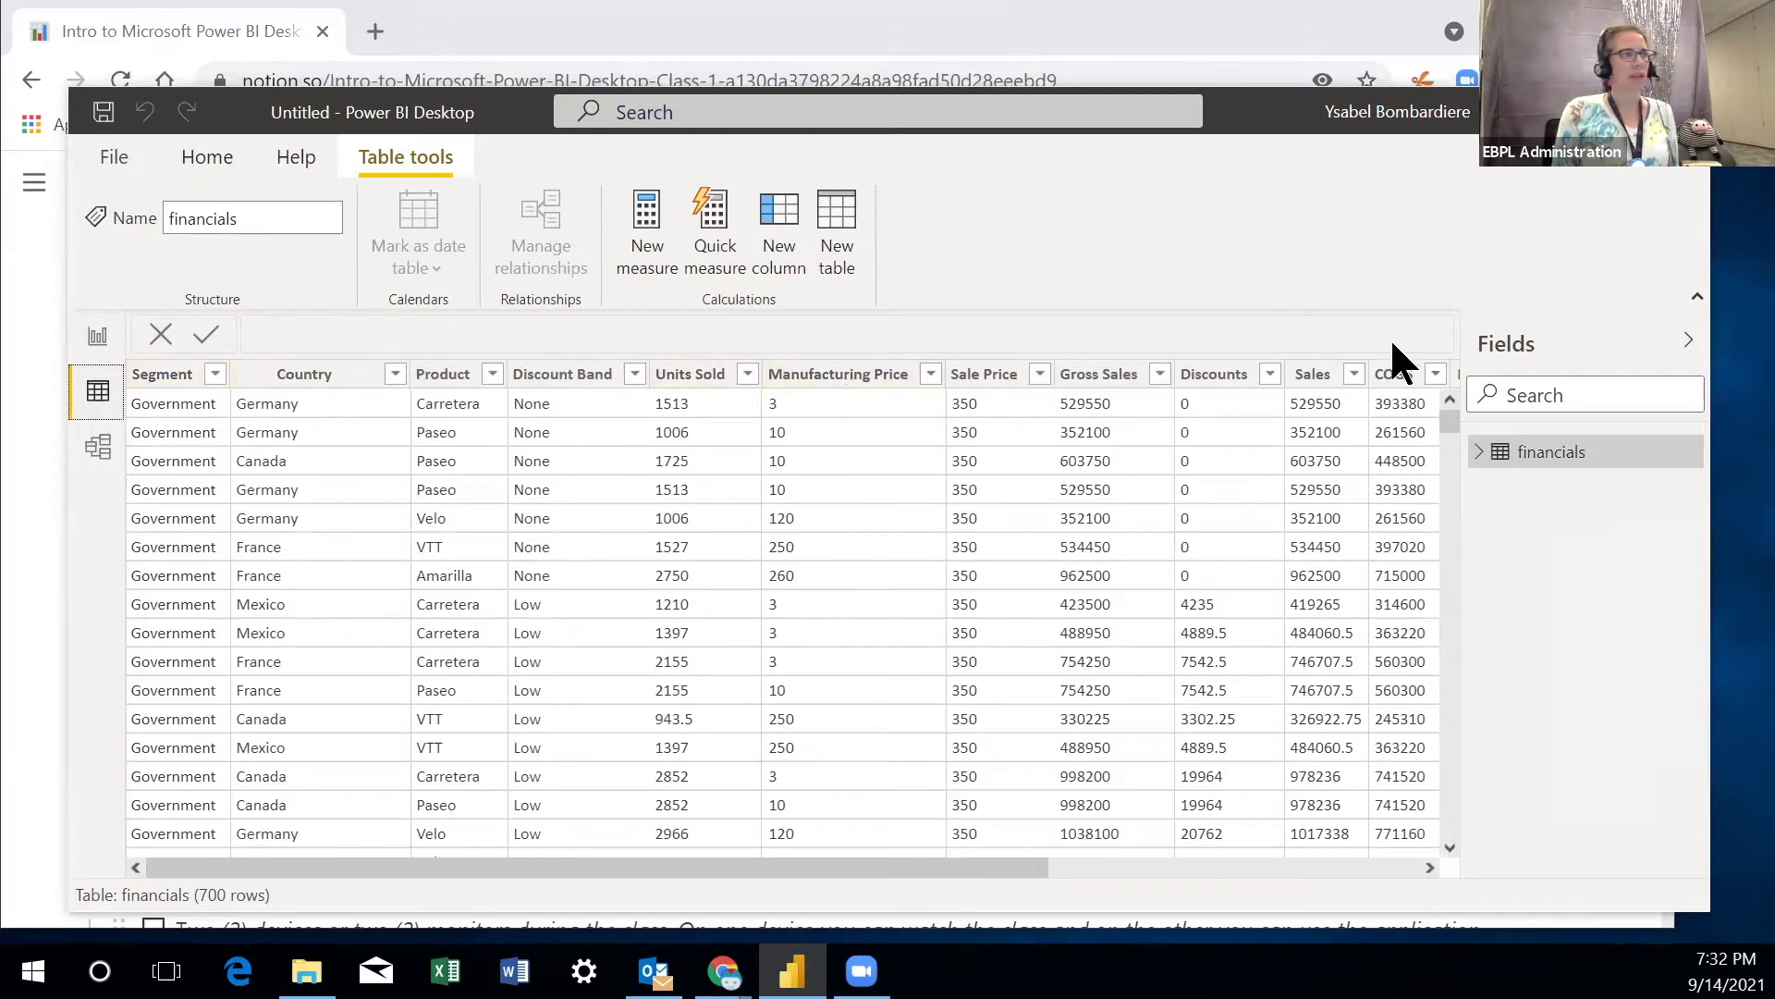
click(700, 373)
click(846, 377)
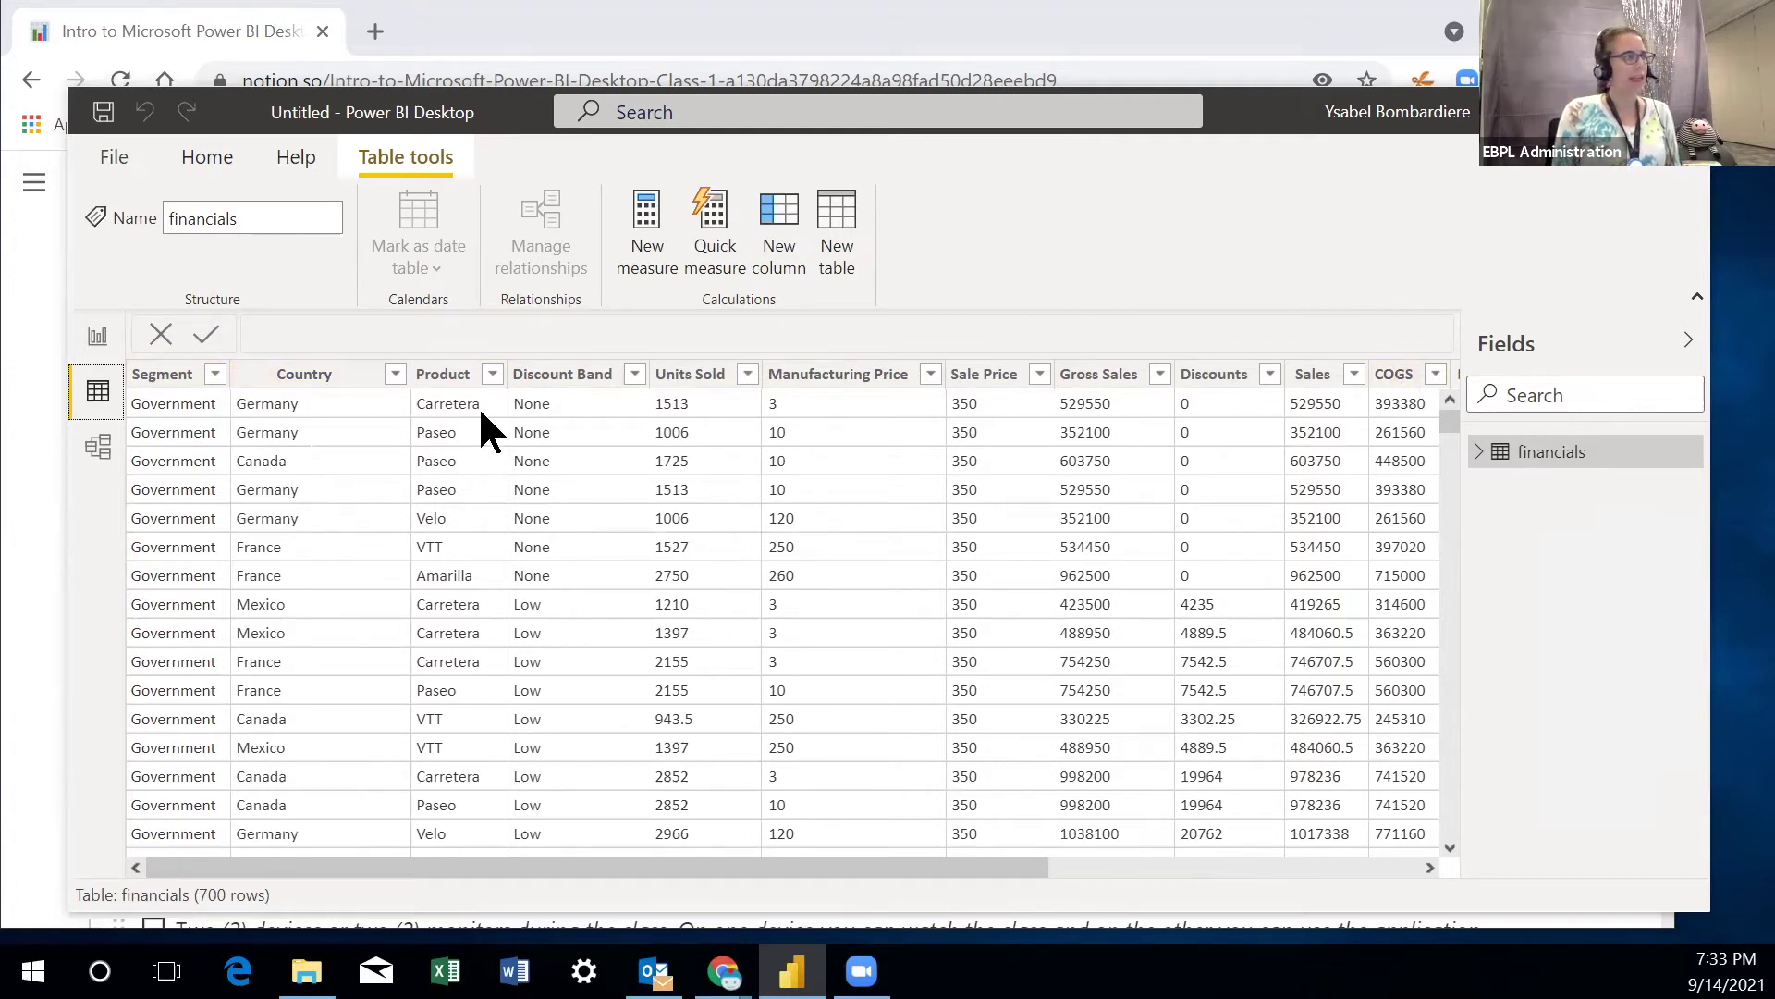
click(1482, 463)
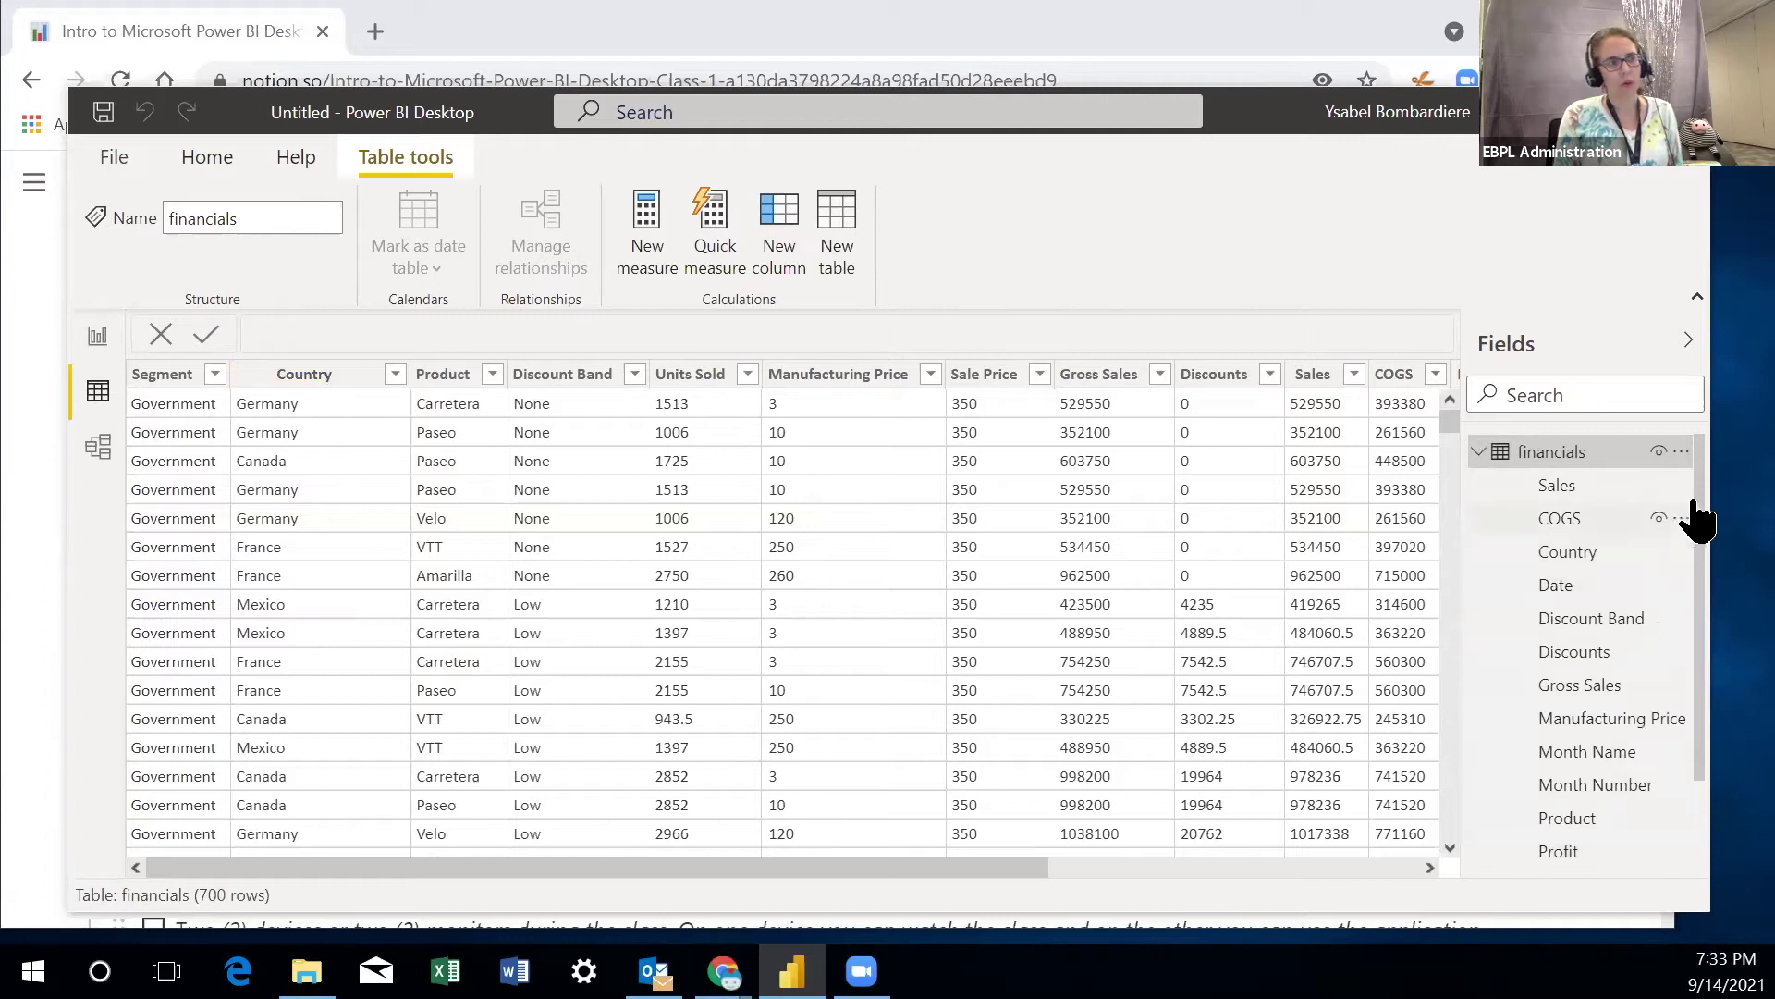
scroll(1673, 610, down, 3)
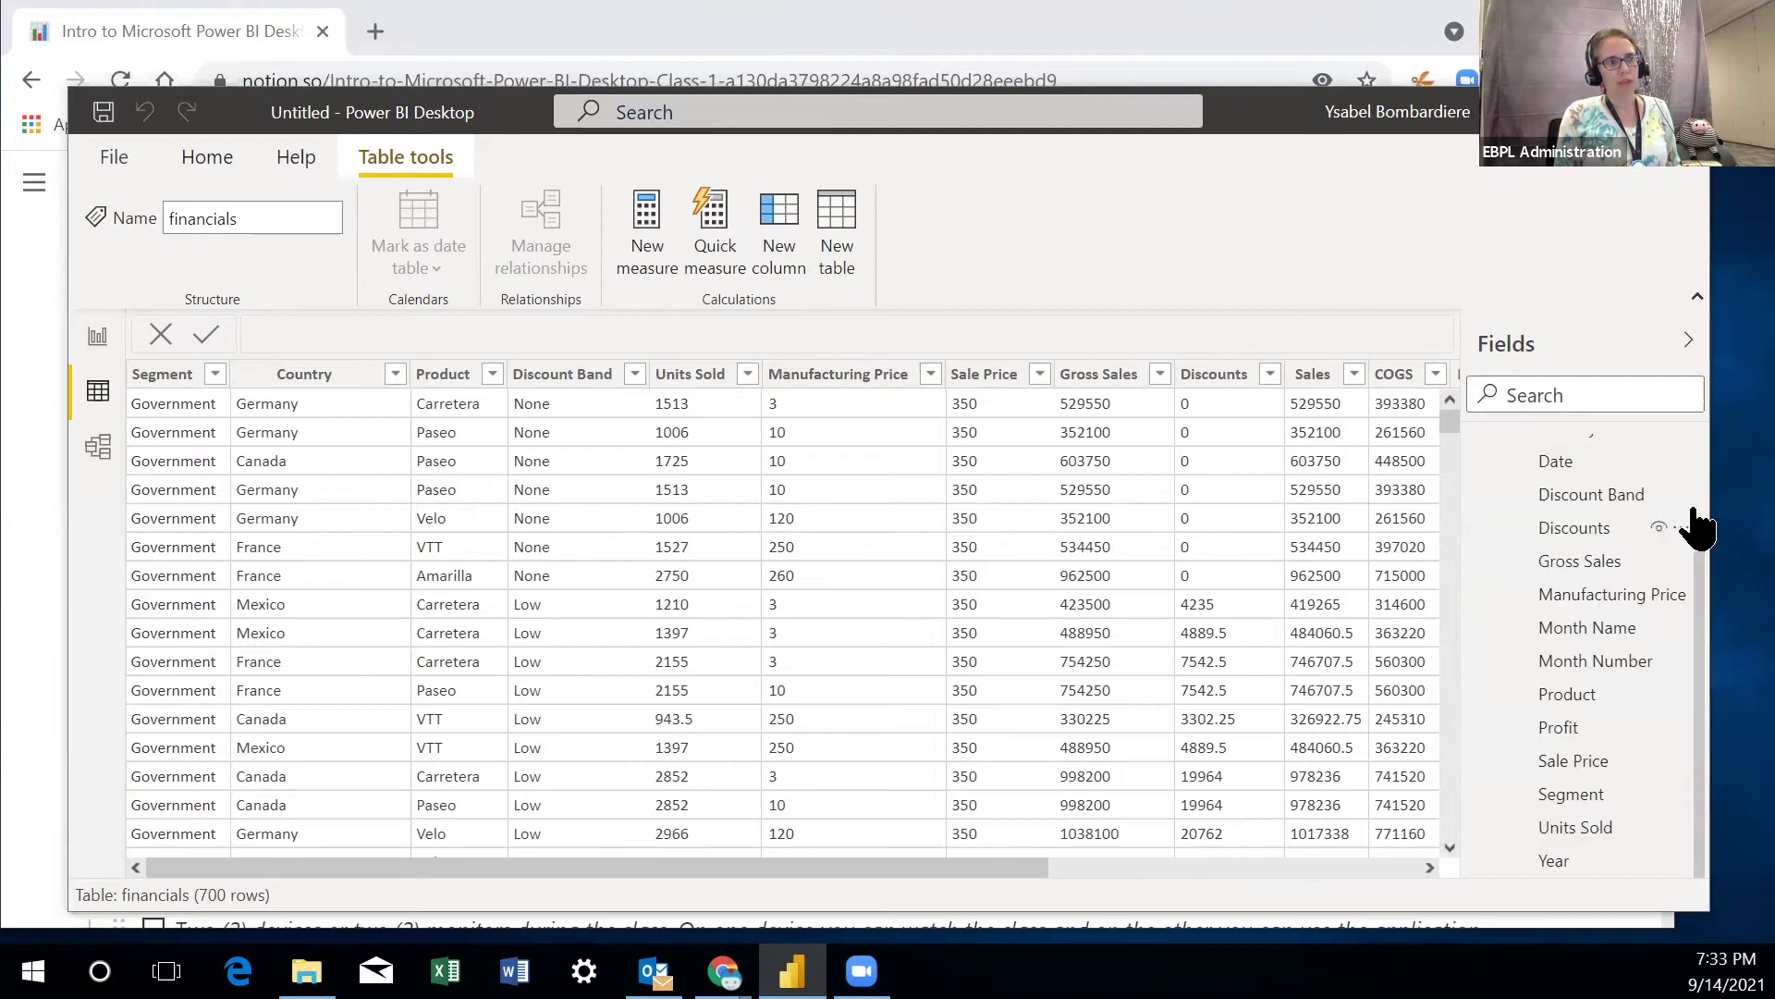
drag(1701, 541, 1700, 398)
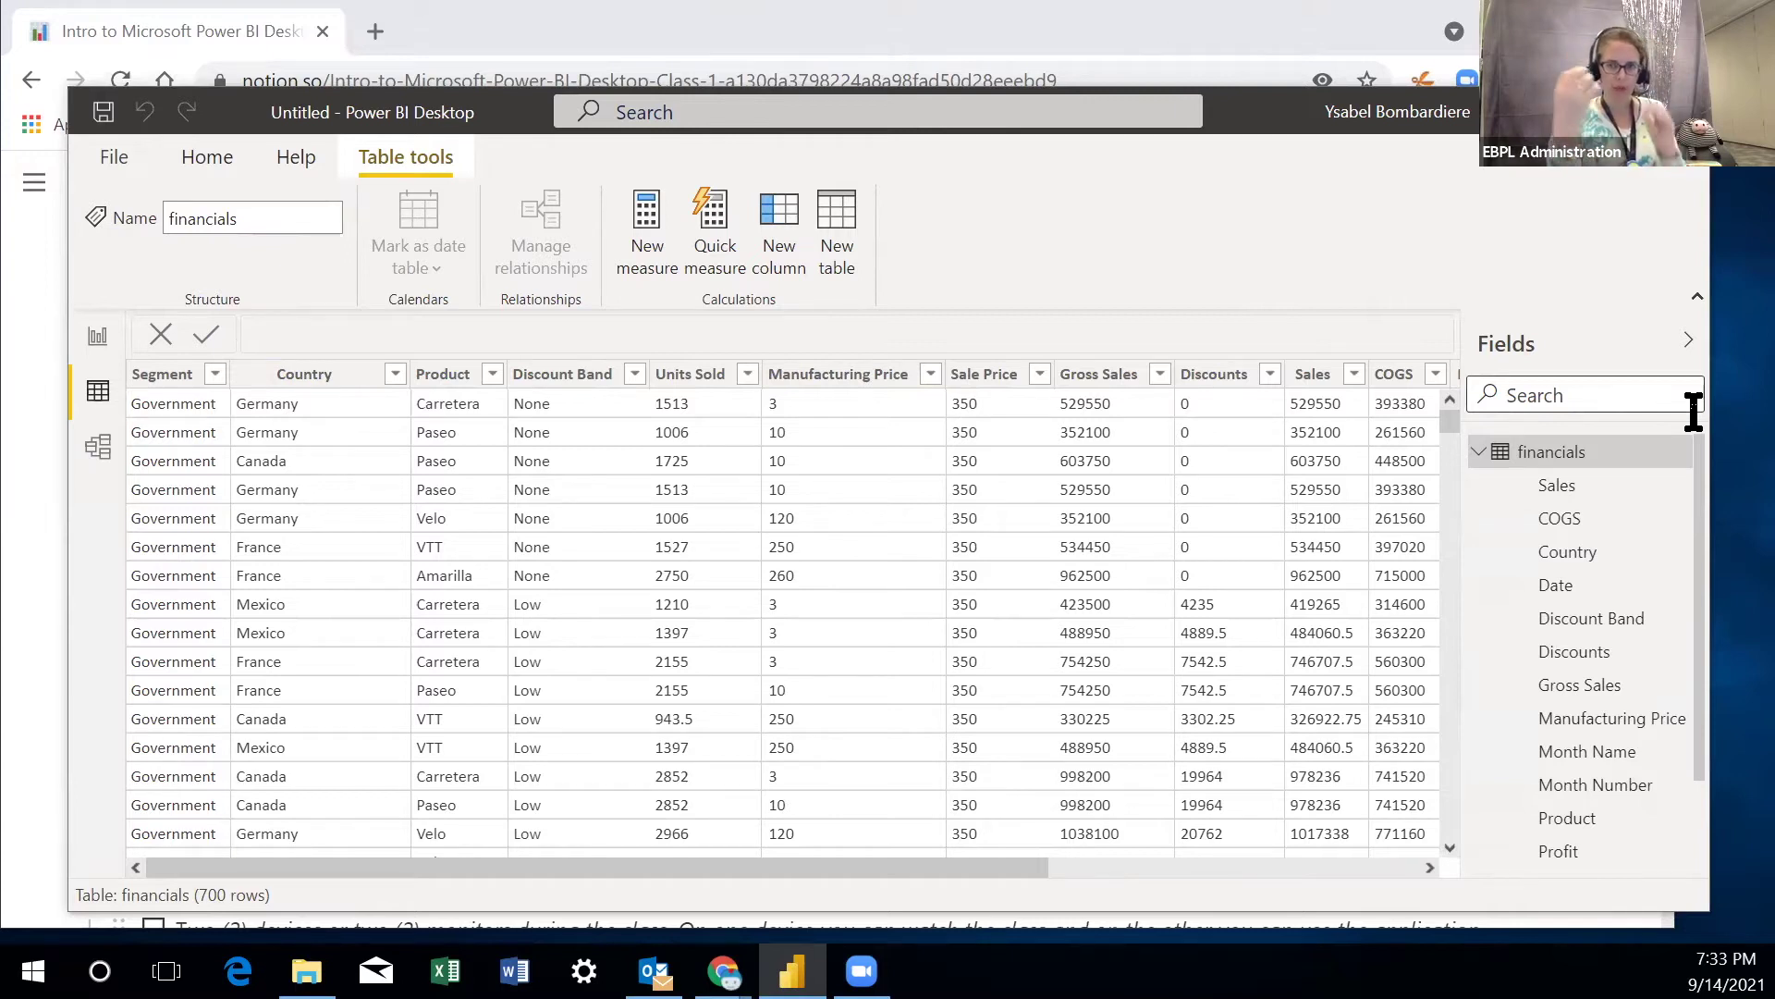
click(1479, 453)
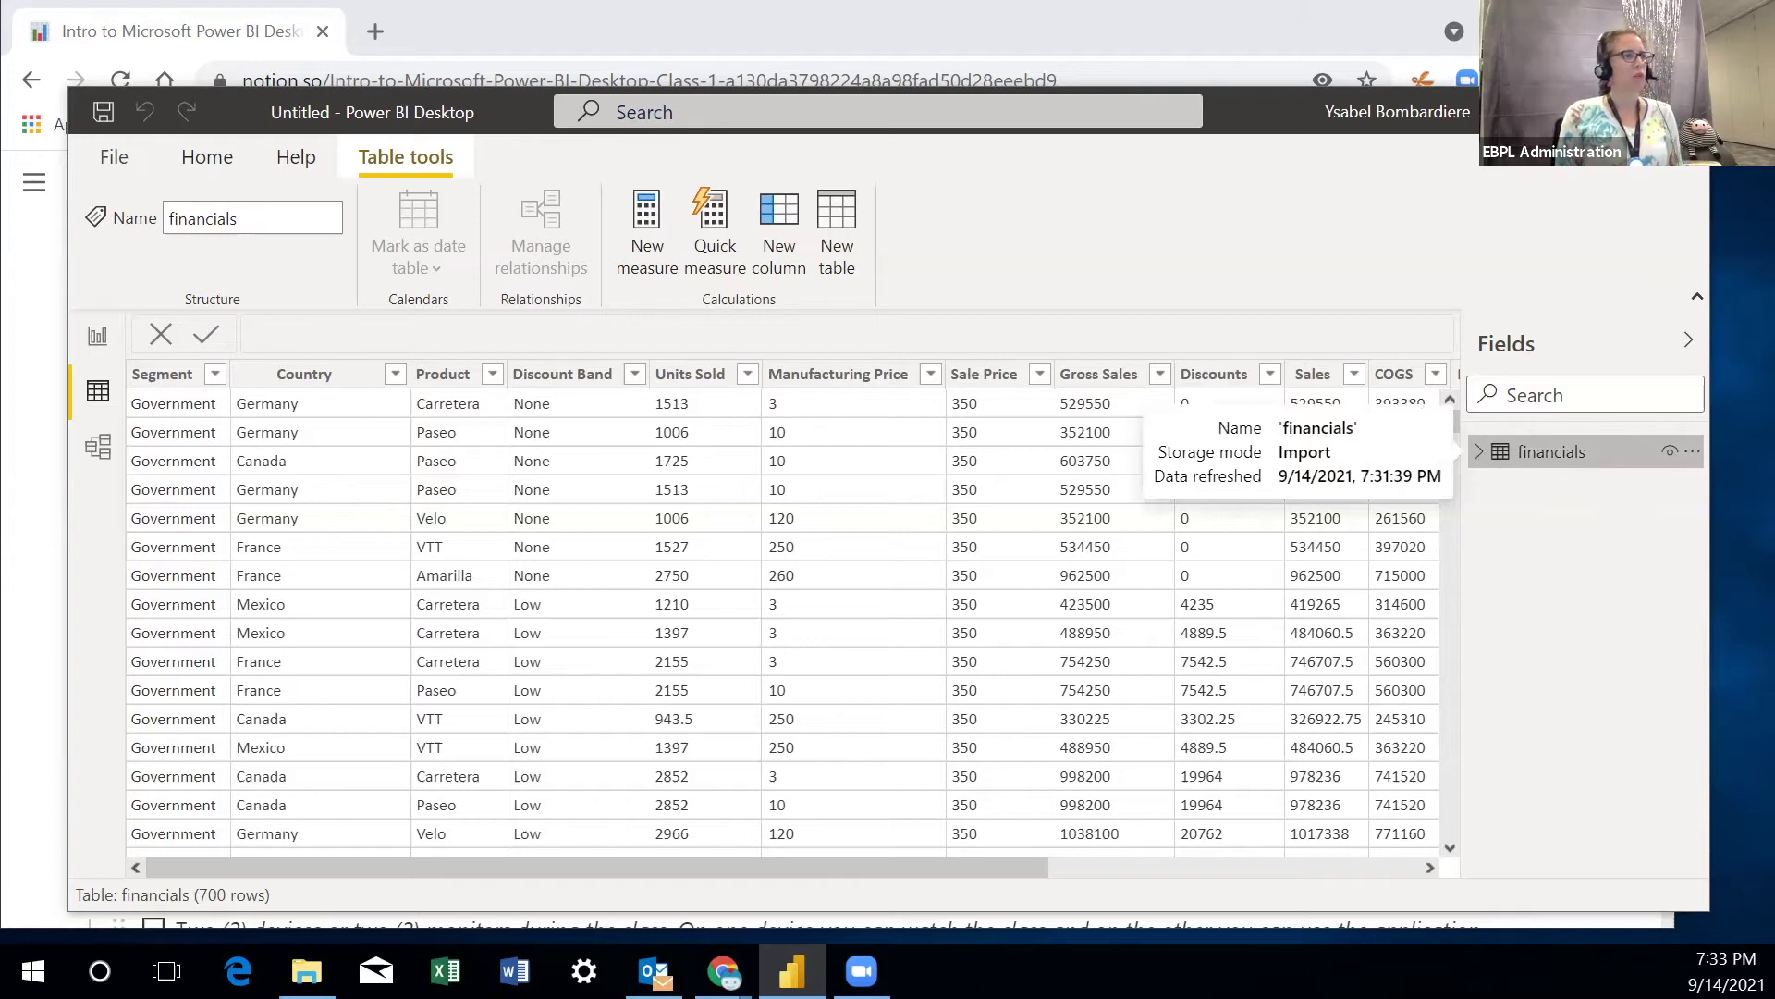
drag(738, 868, 611, 911)
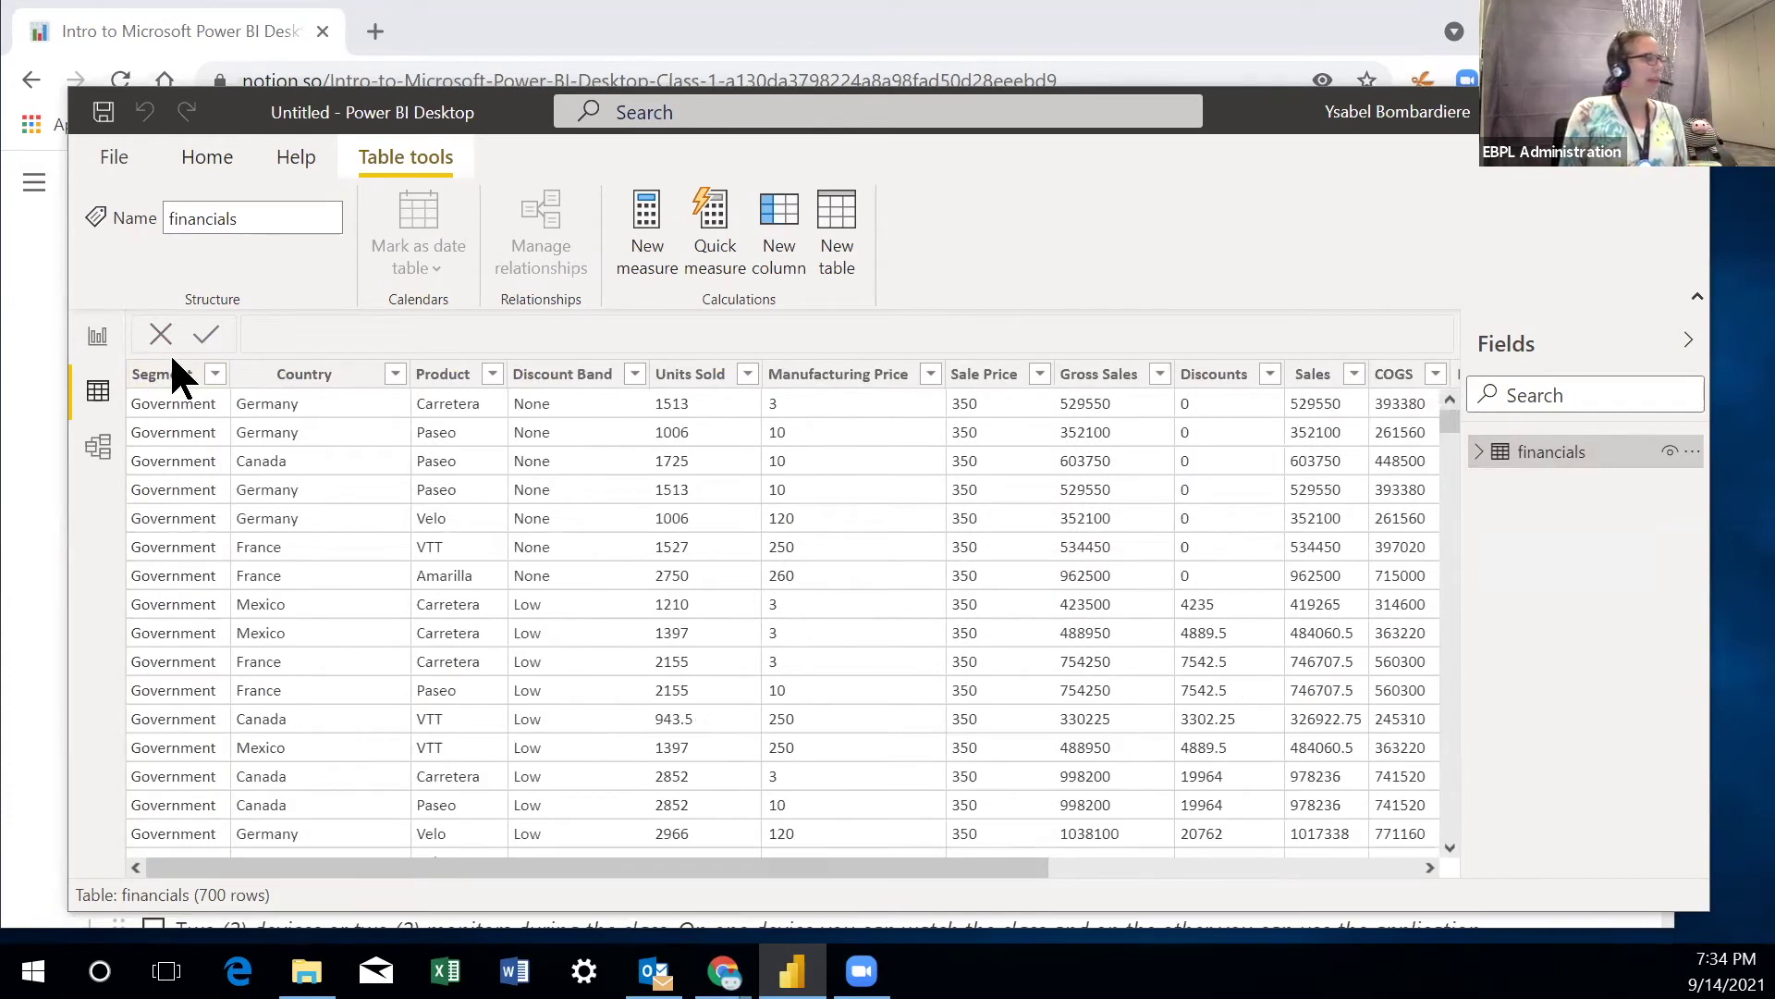
- Check the format and data type of the Segment, Country, Product and Discount Band columns
click(165, 377)
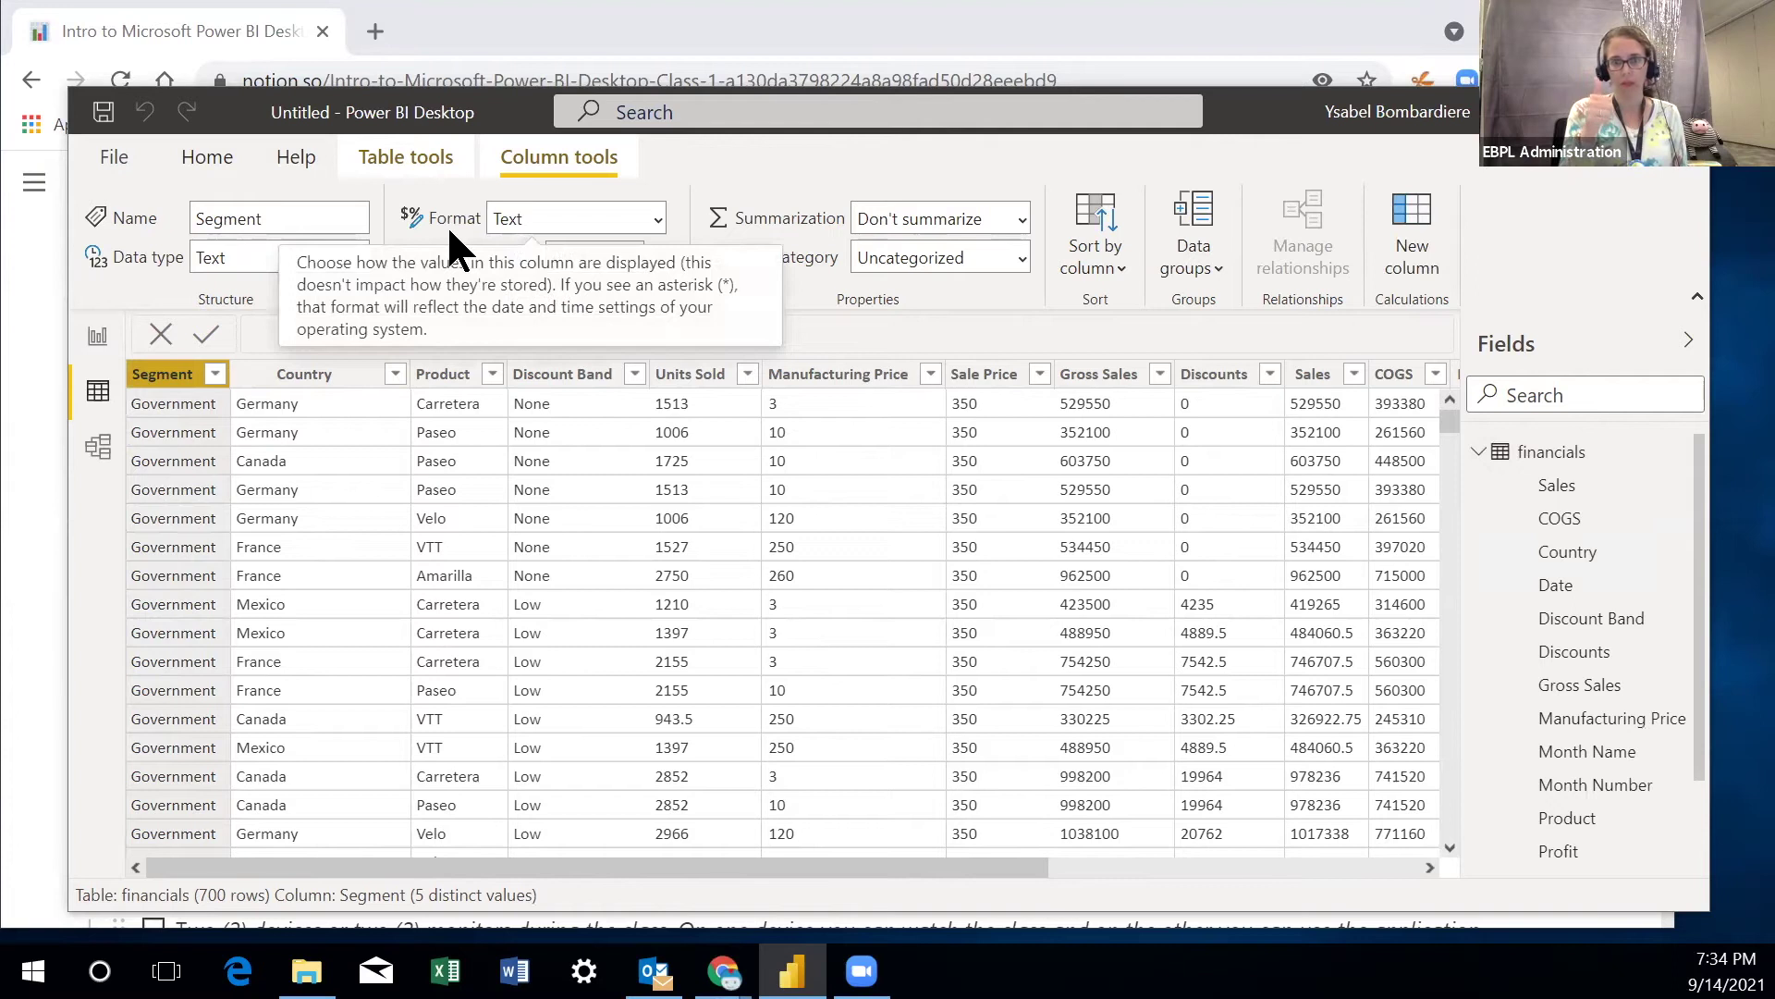
click(319, 381)
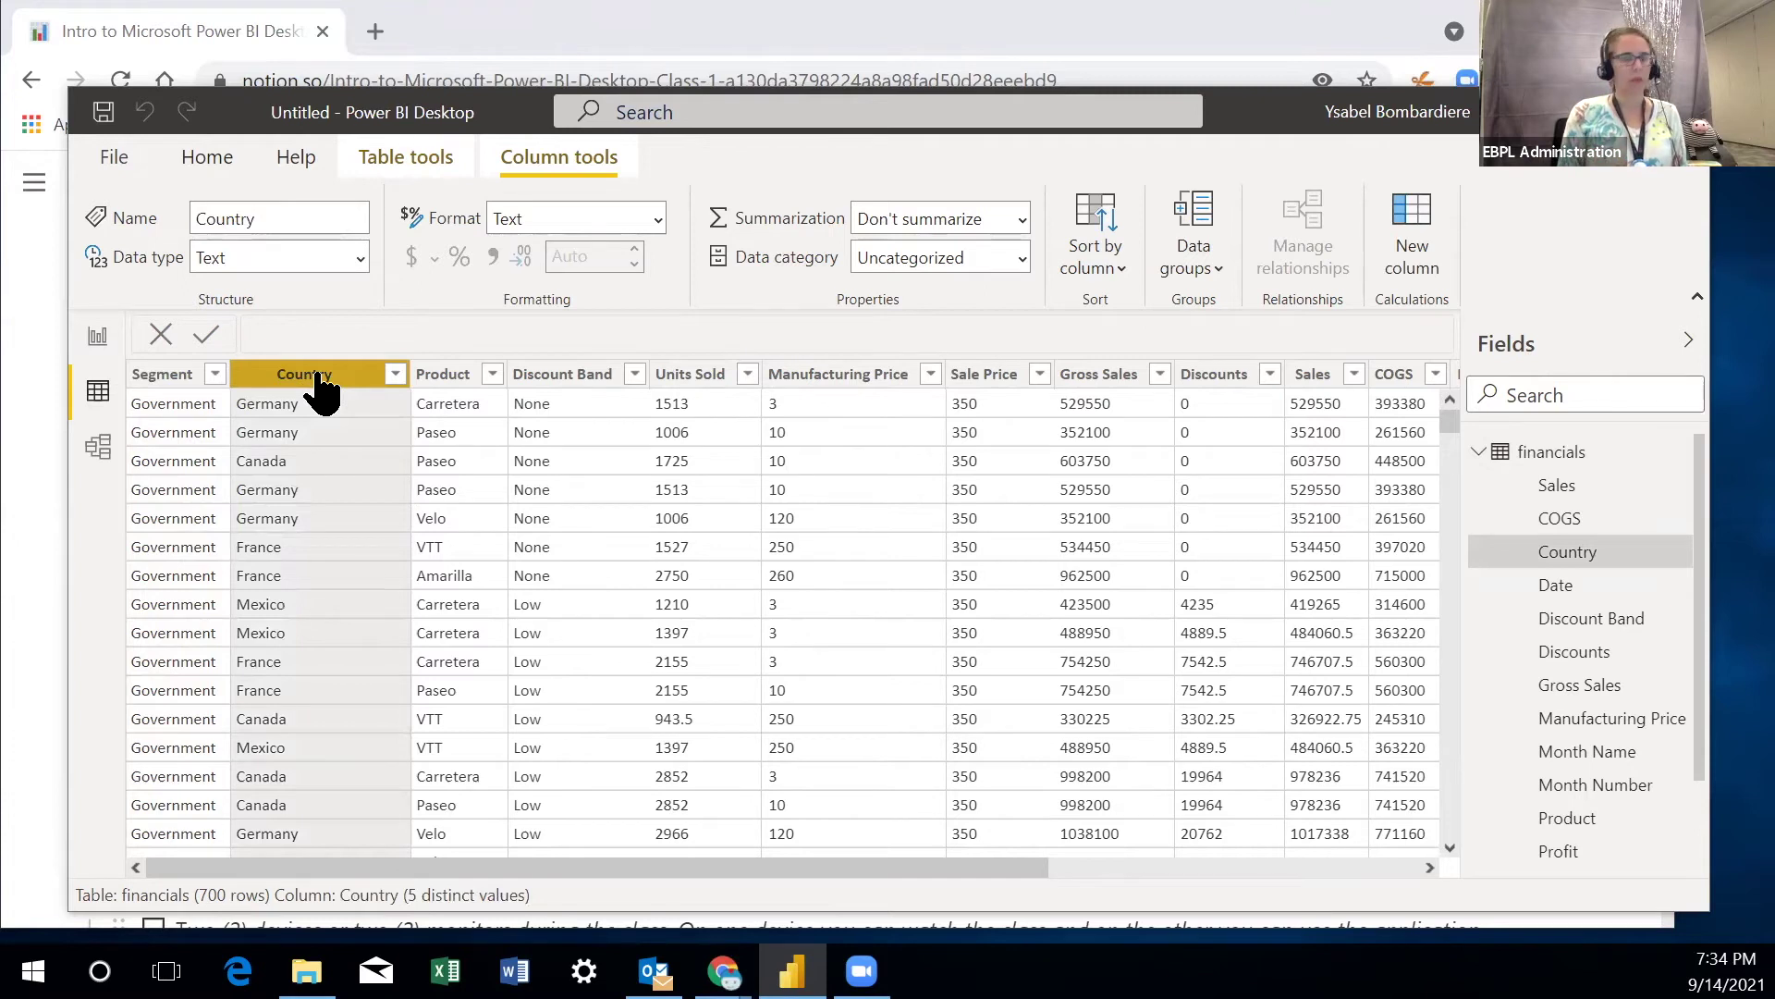
click(443, 379)
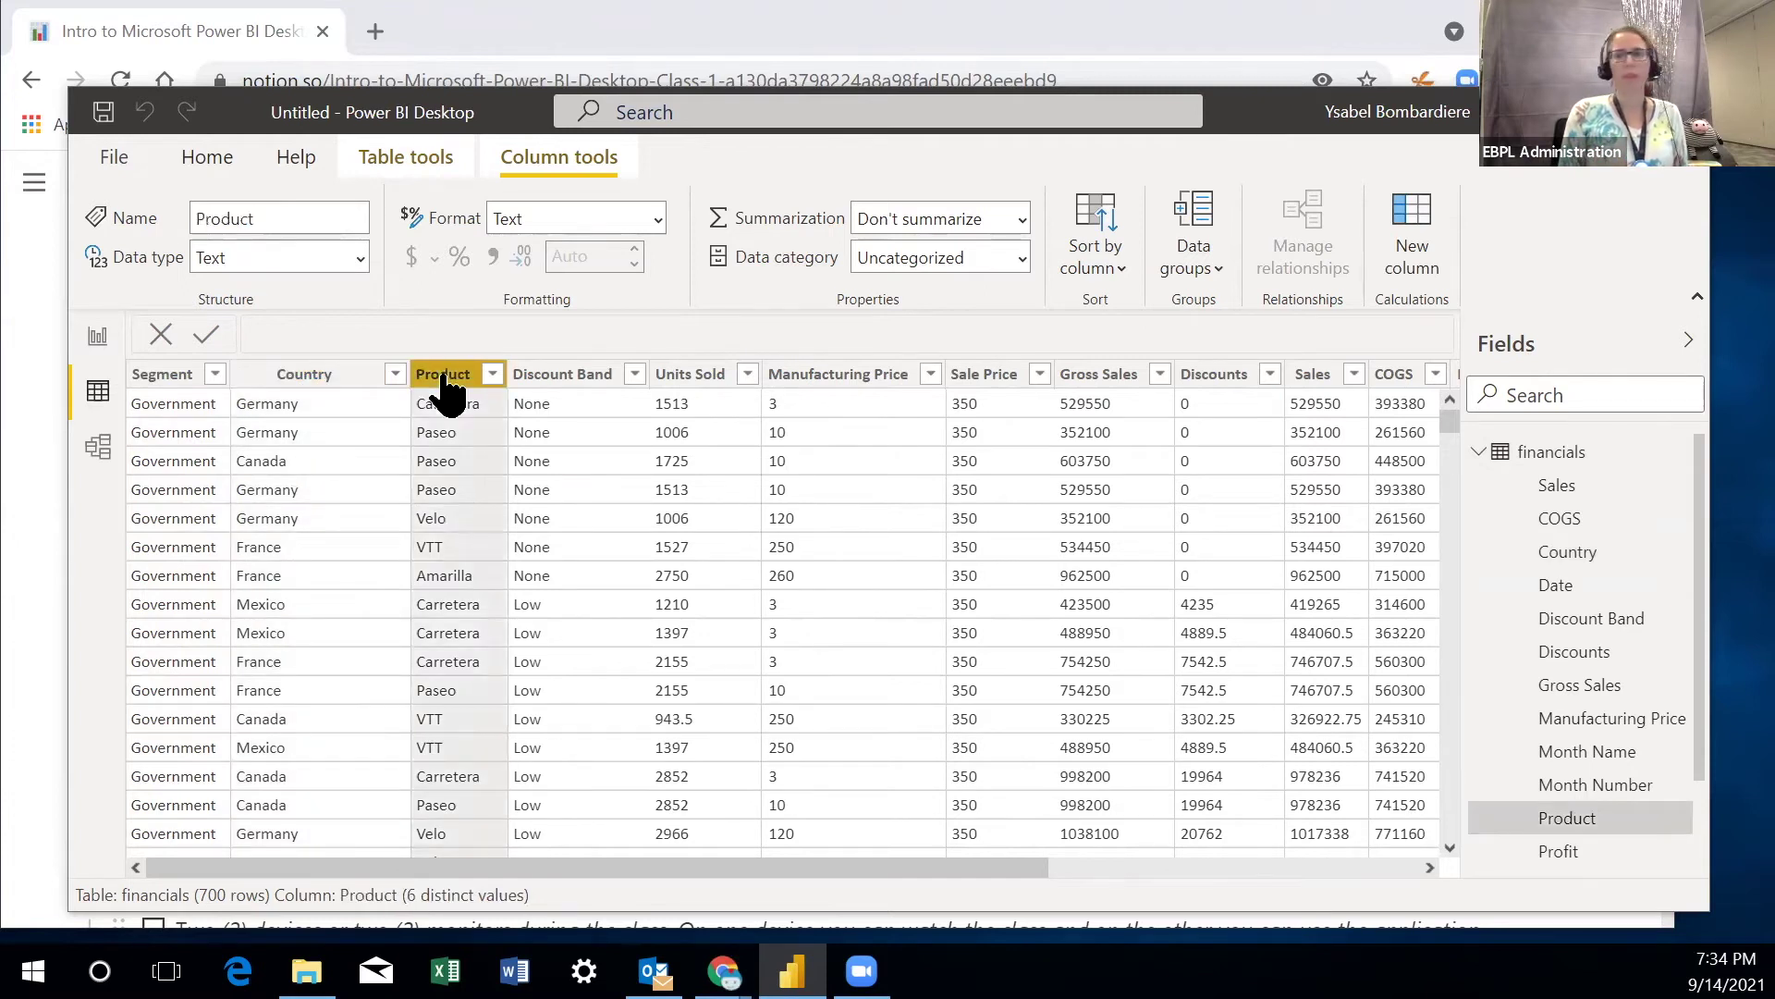
click(552, 379)
- Set the data type of the Units Sold column to Whole number and accept the data type change
click(696, 377)
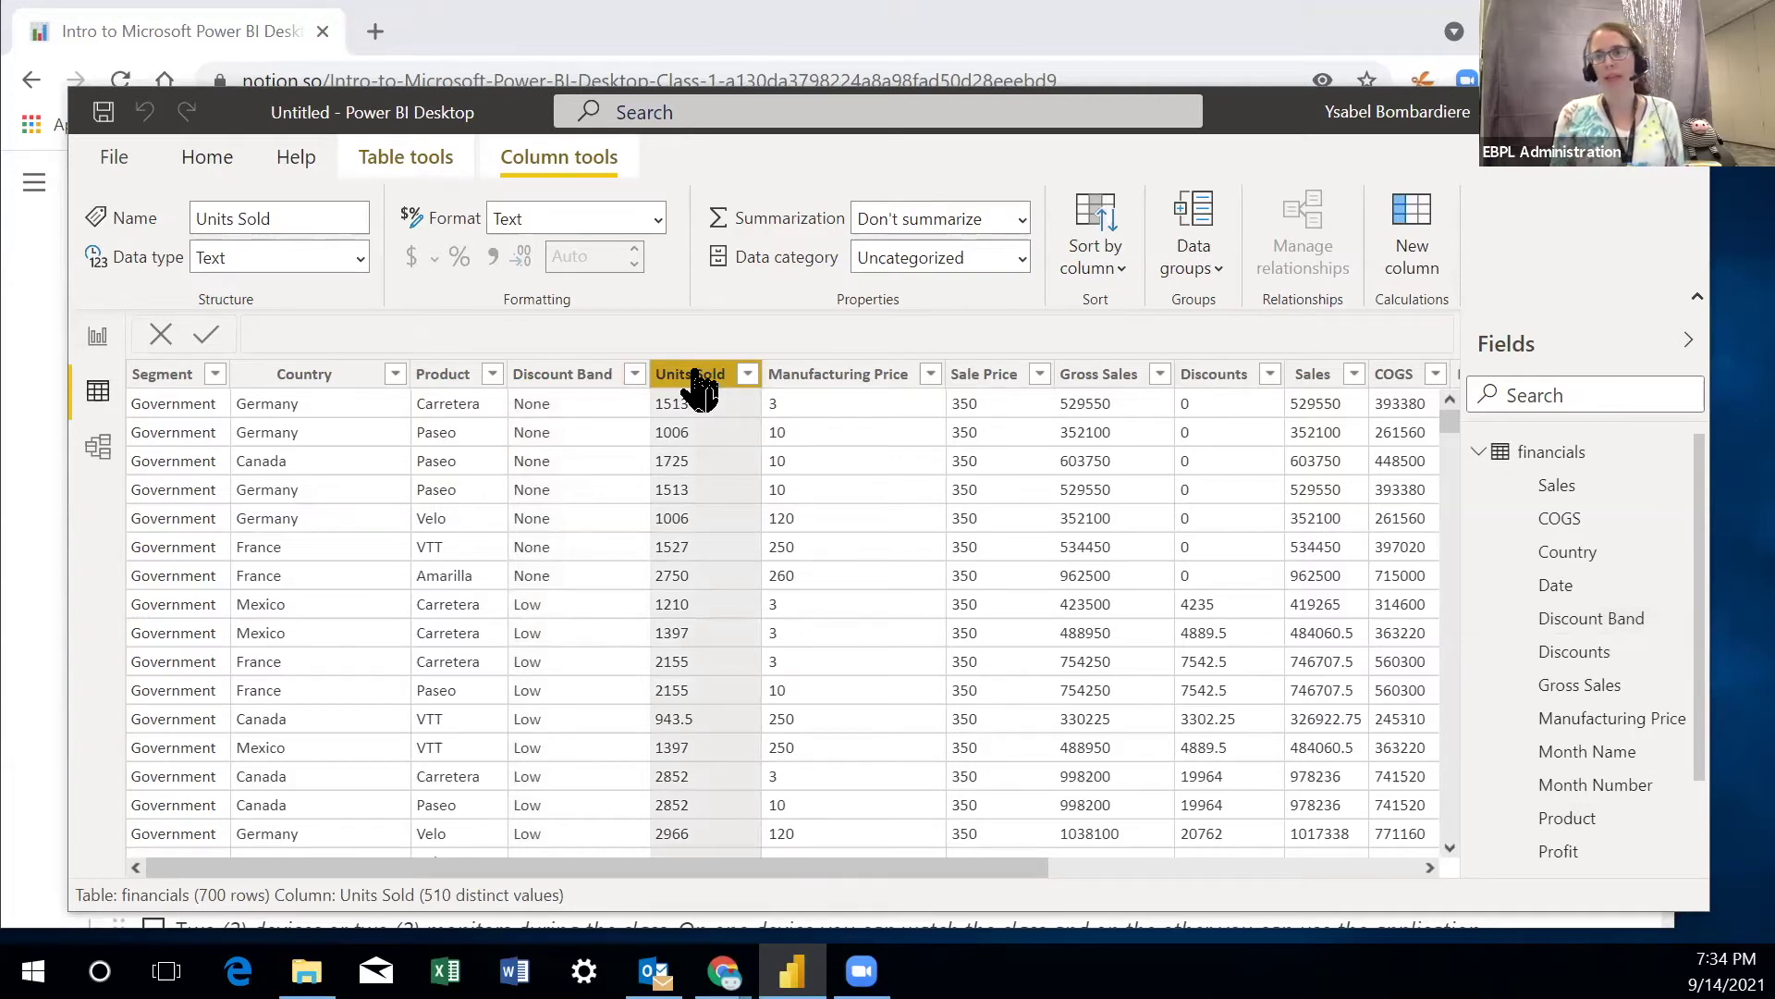
click(657, 218)
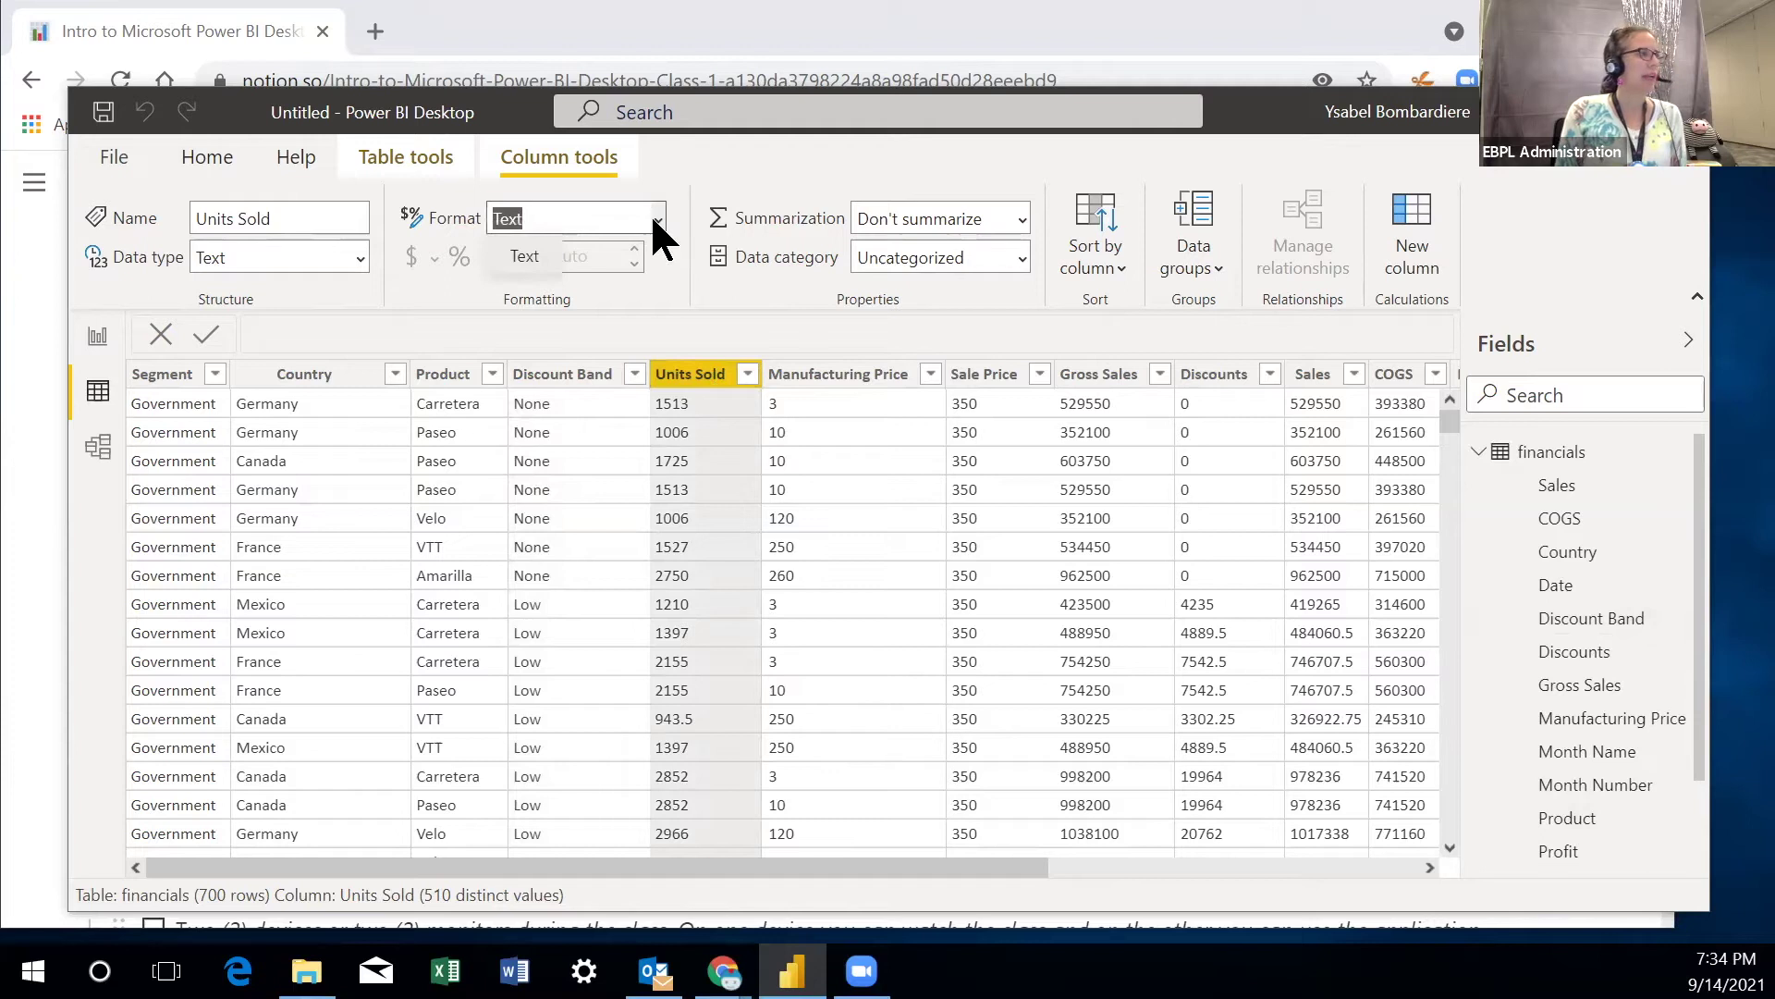
click(359, 255)
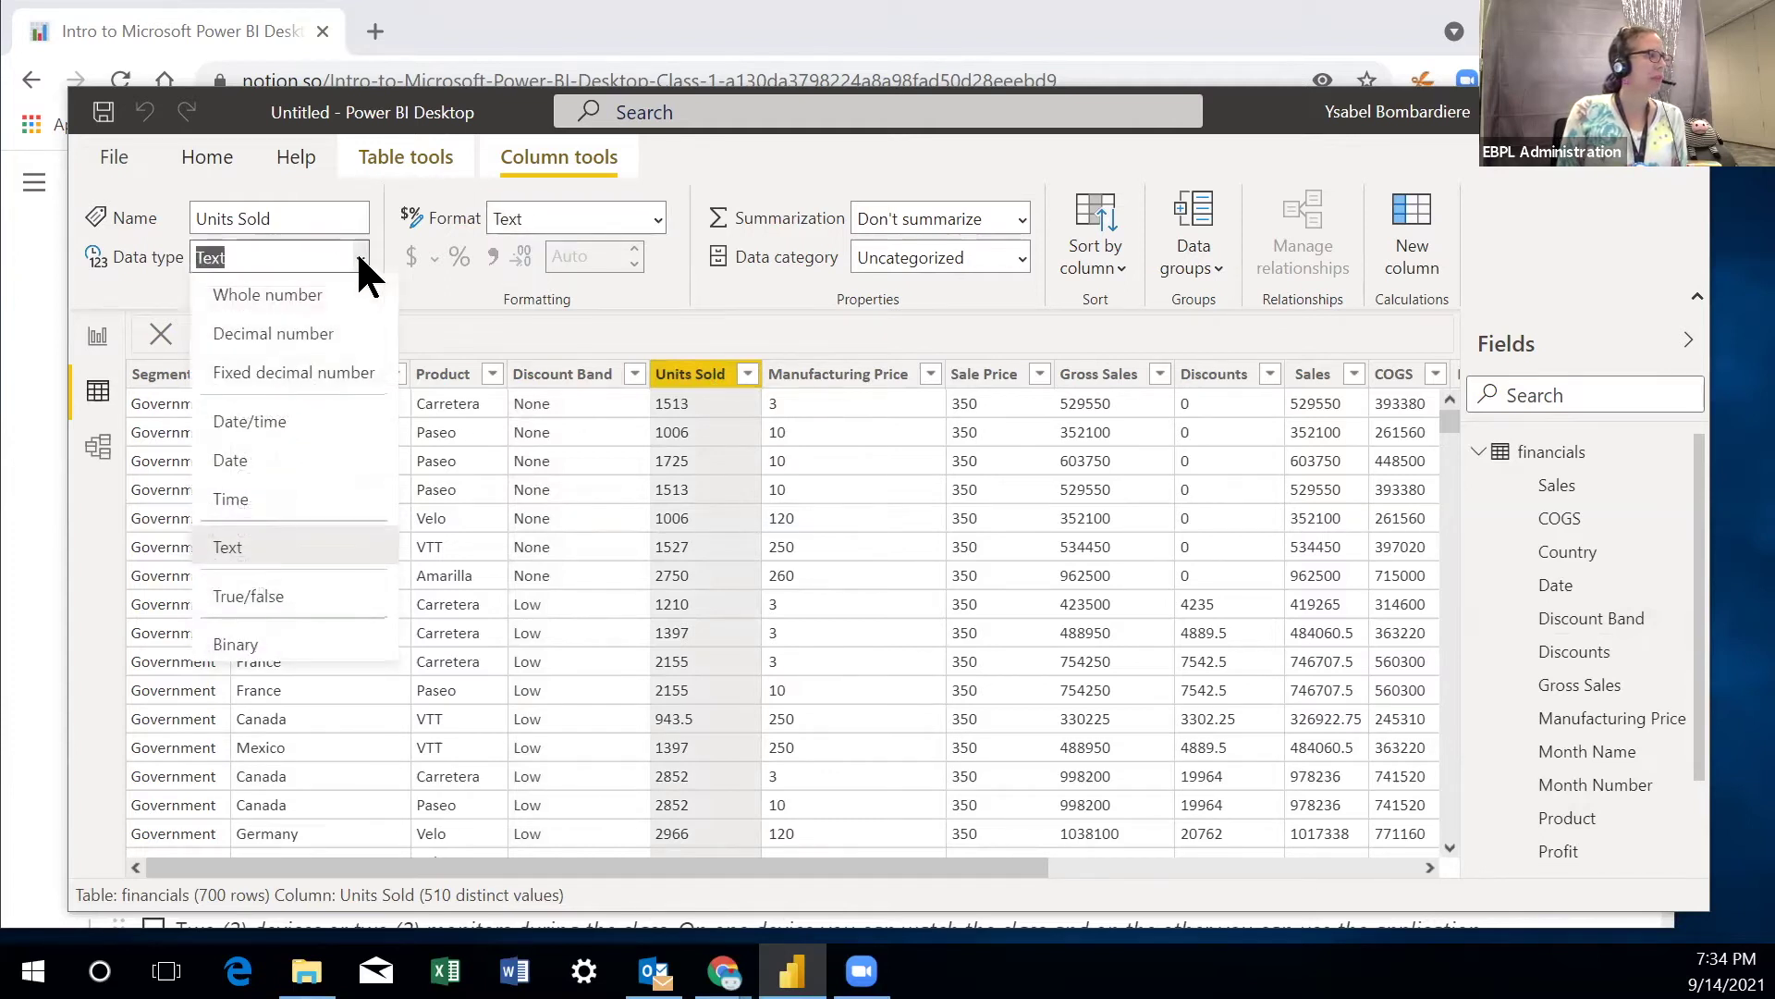
click(323, 294)
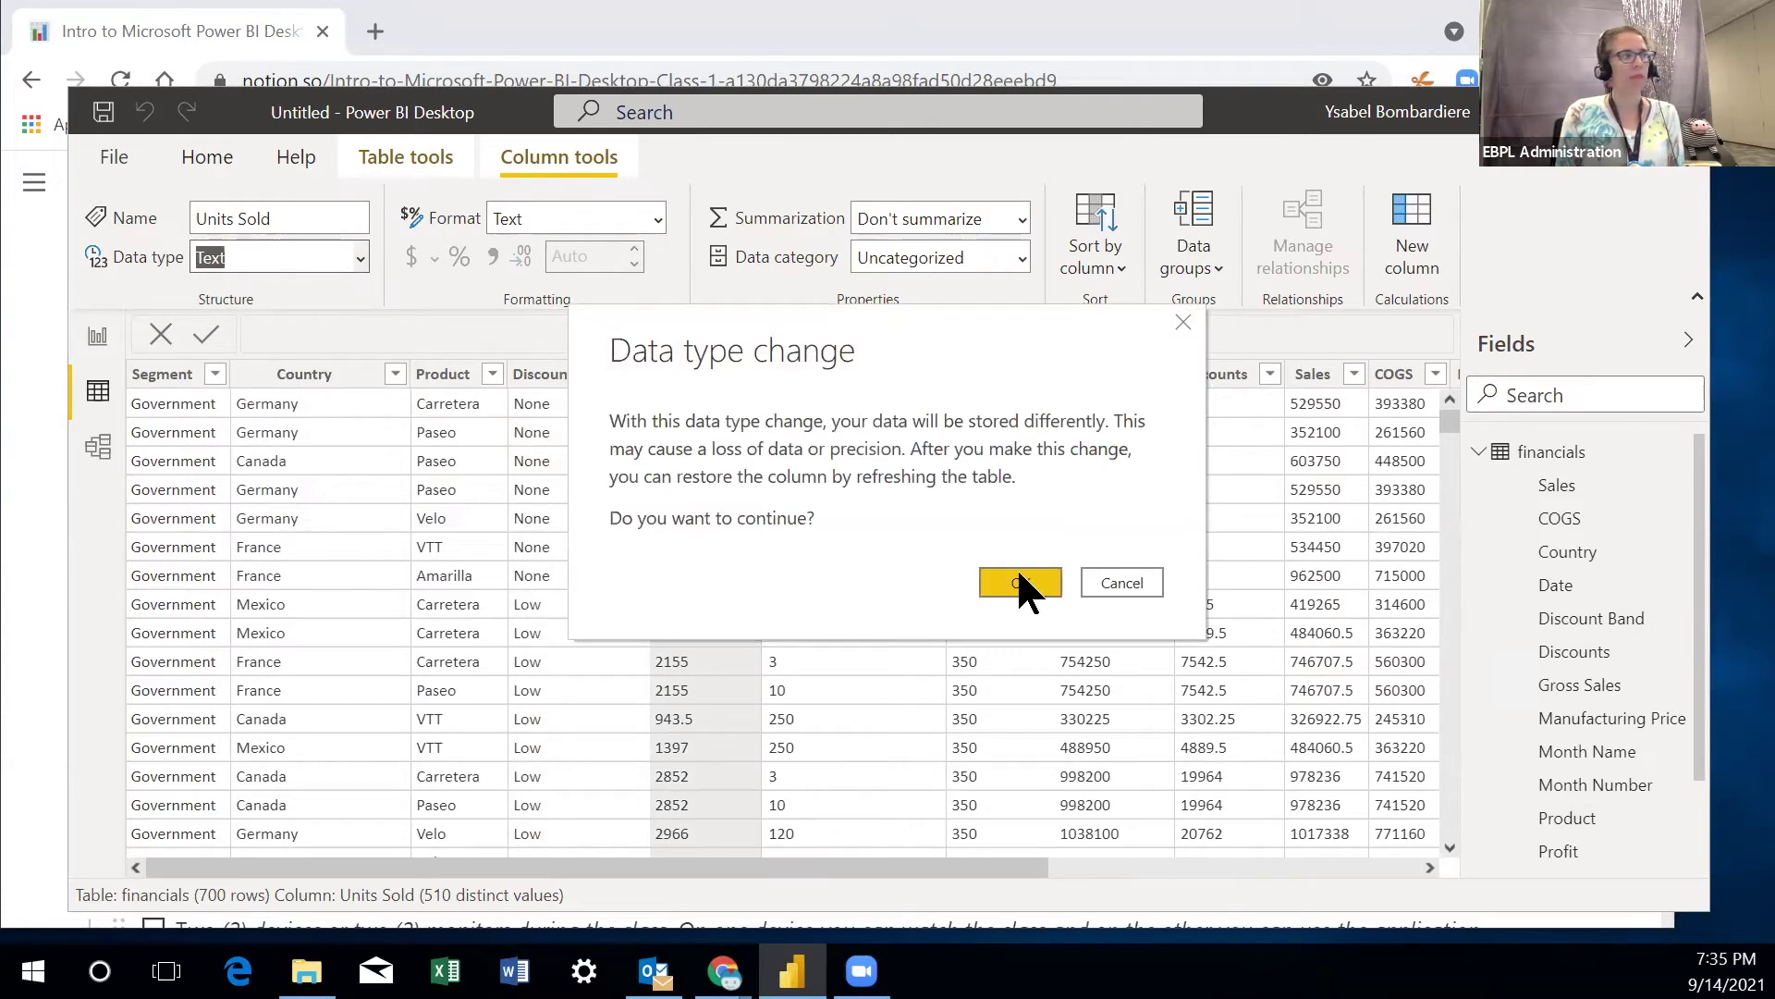
click(1020, 582)
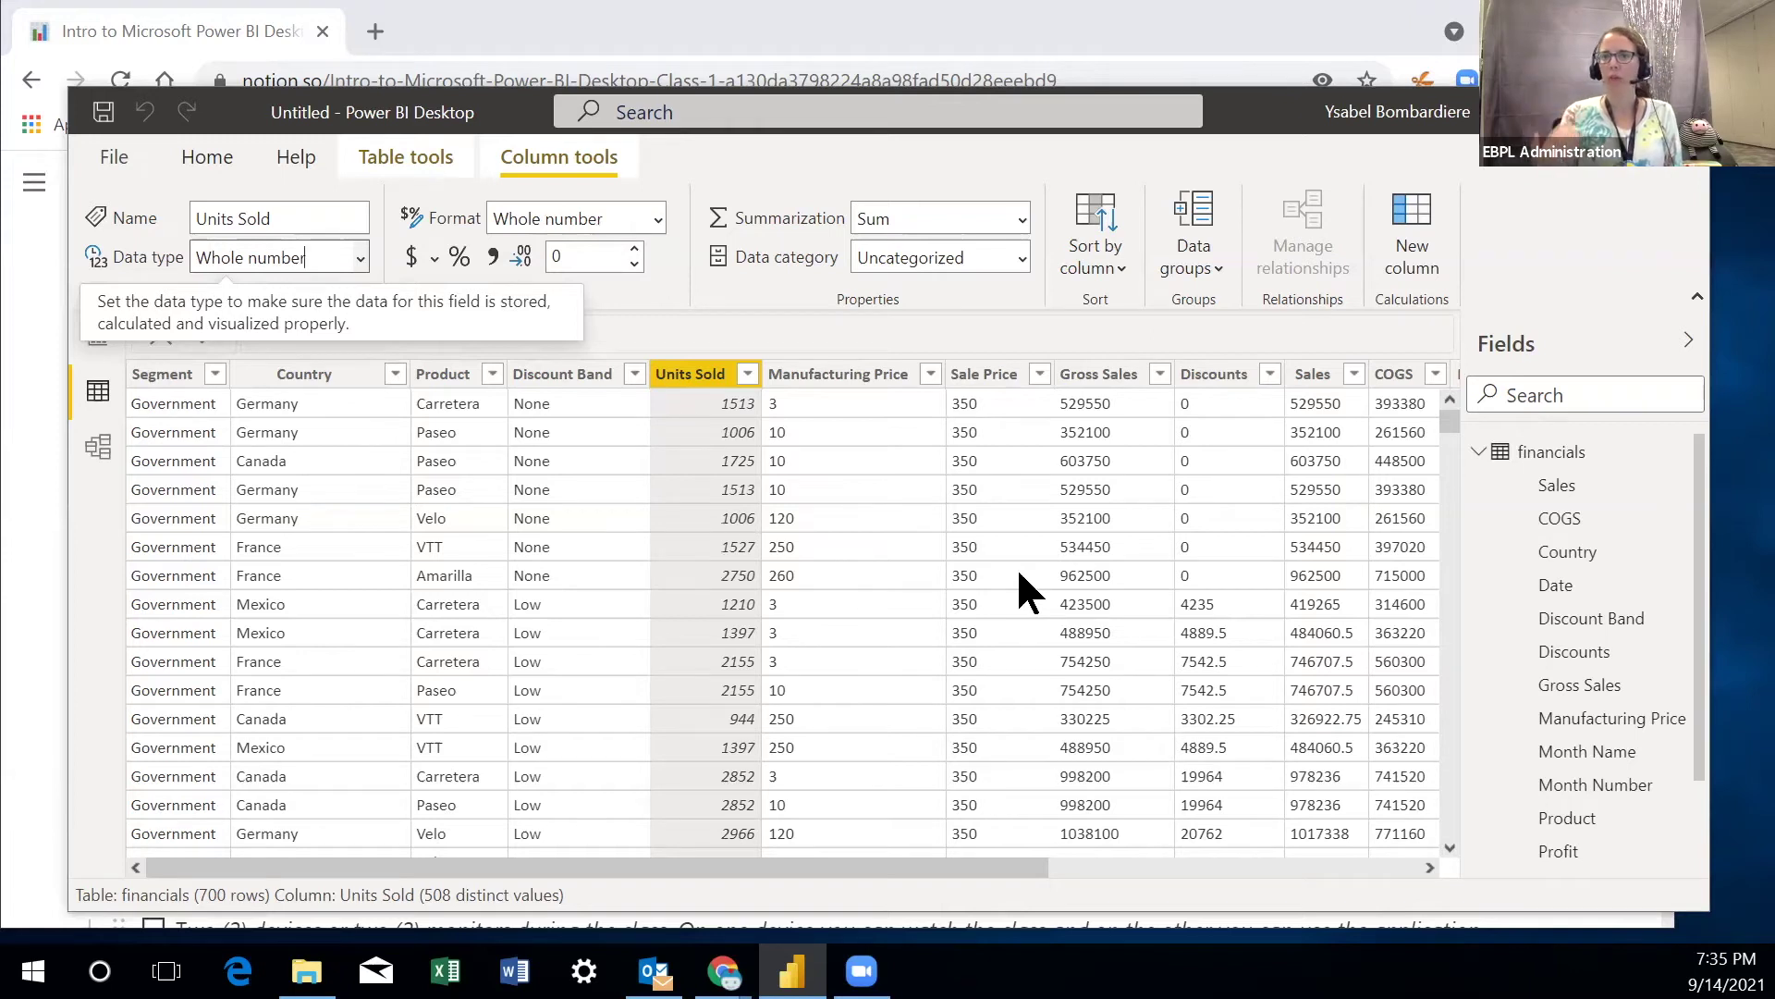
- Set the data type of the Manufacturing Price column to Whole number and accept the data type change
click(835, 379)
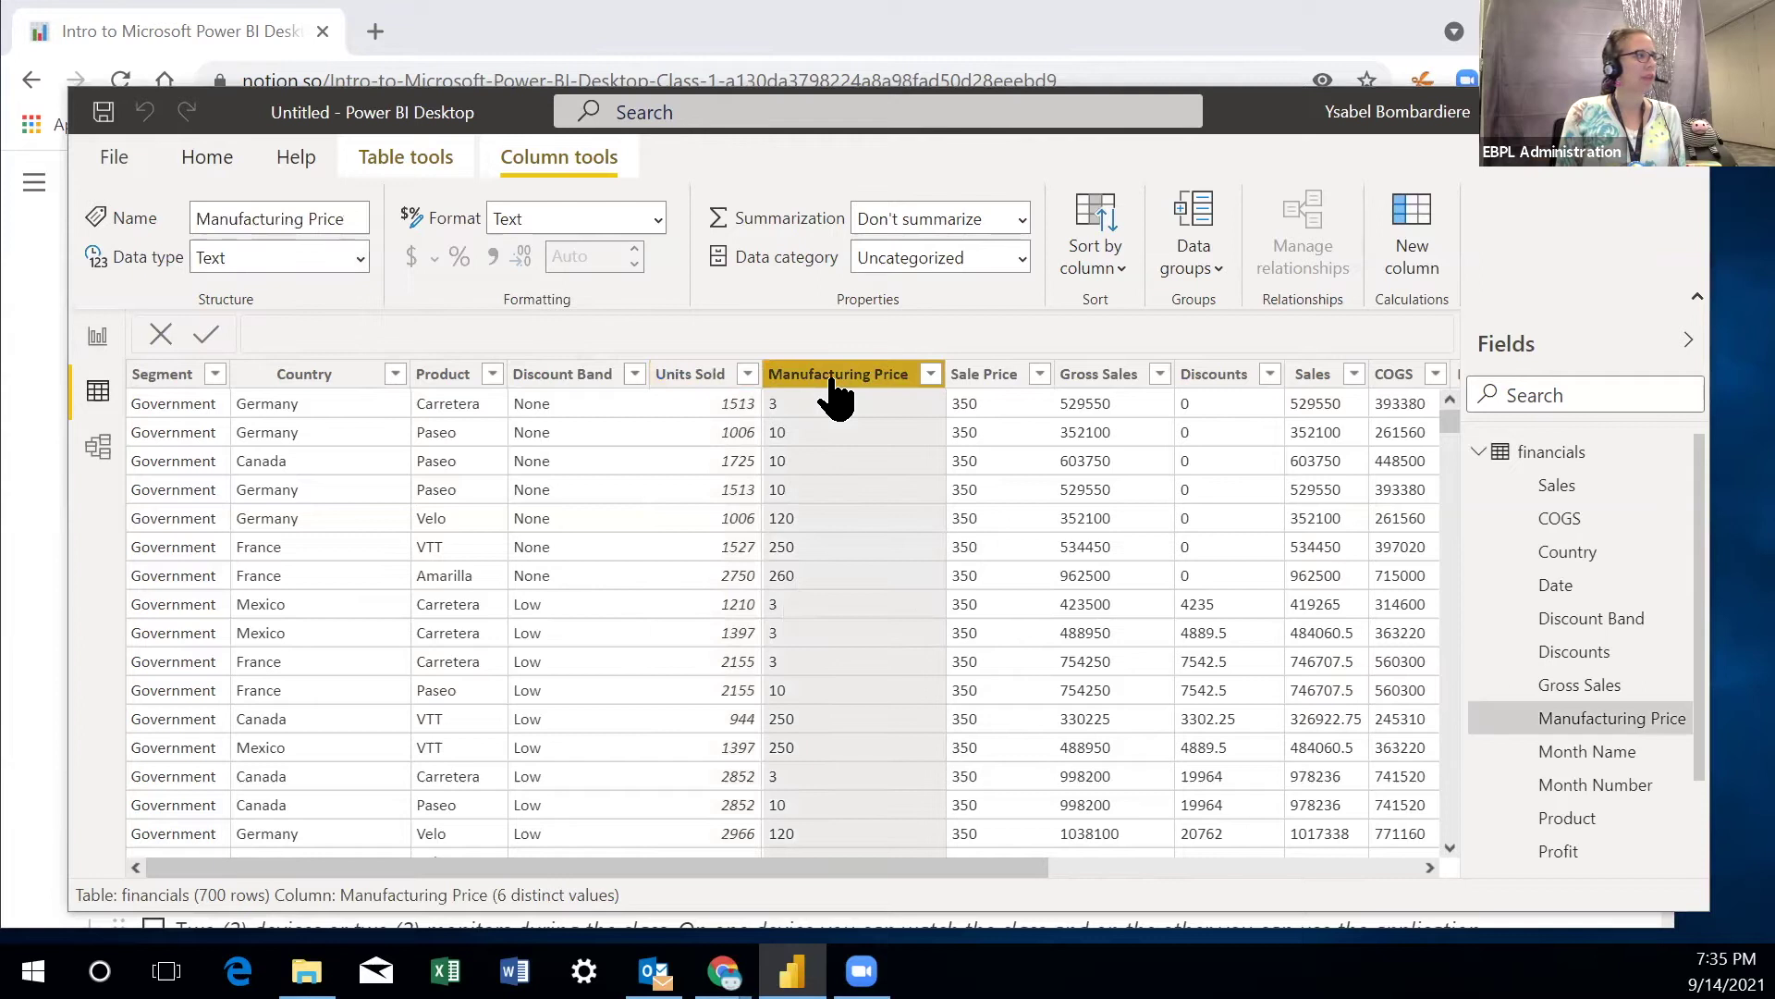
click(360, 261)
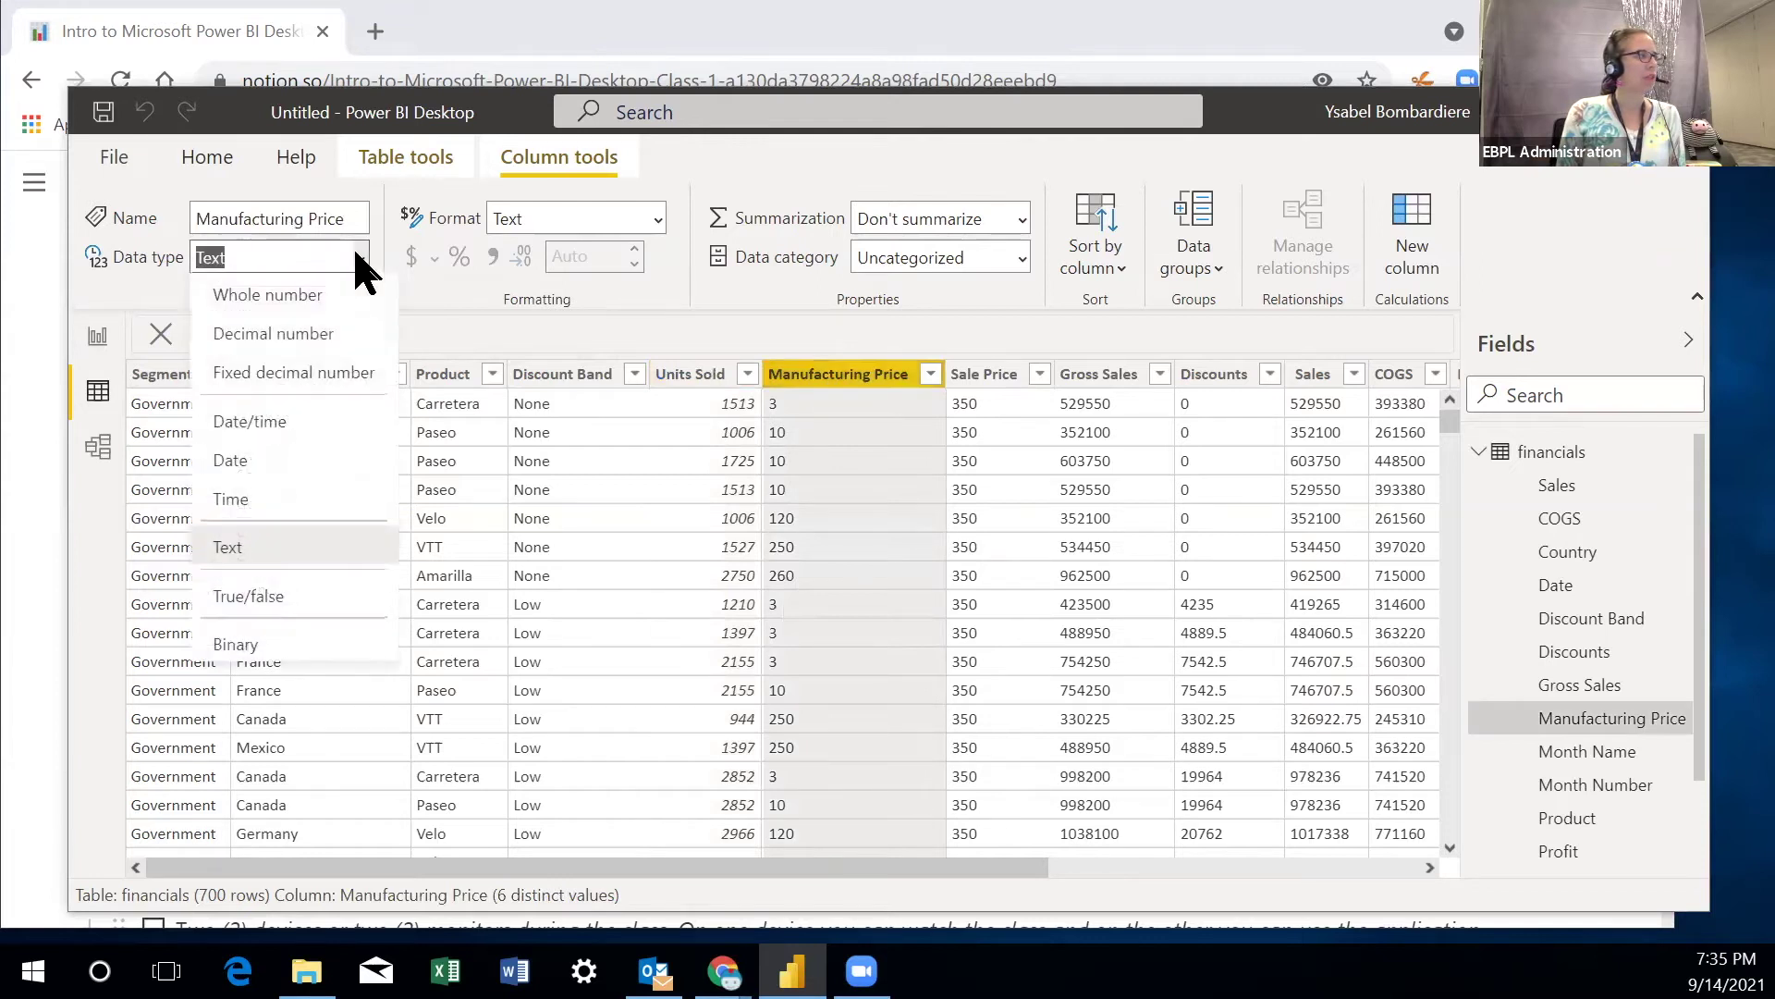
click(320, 292)
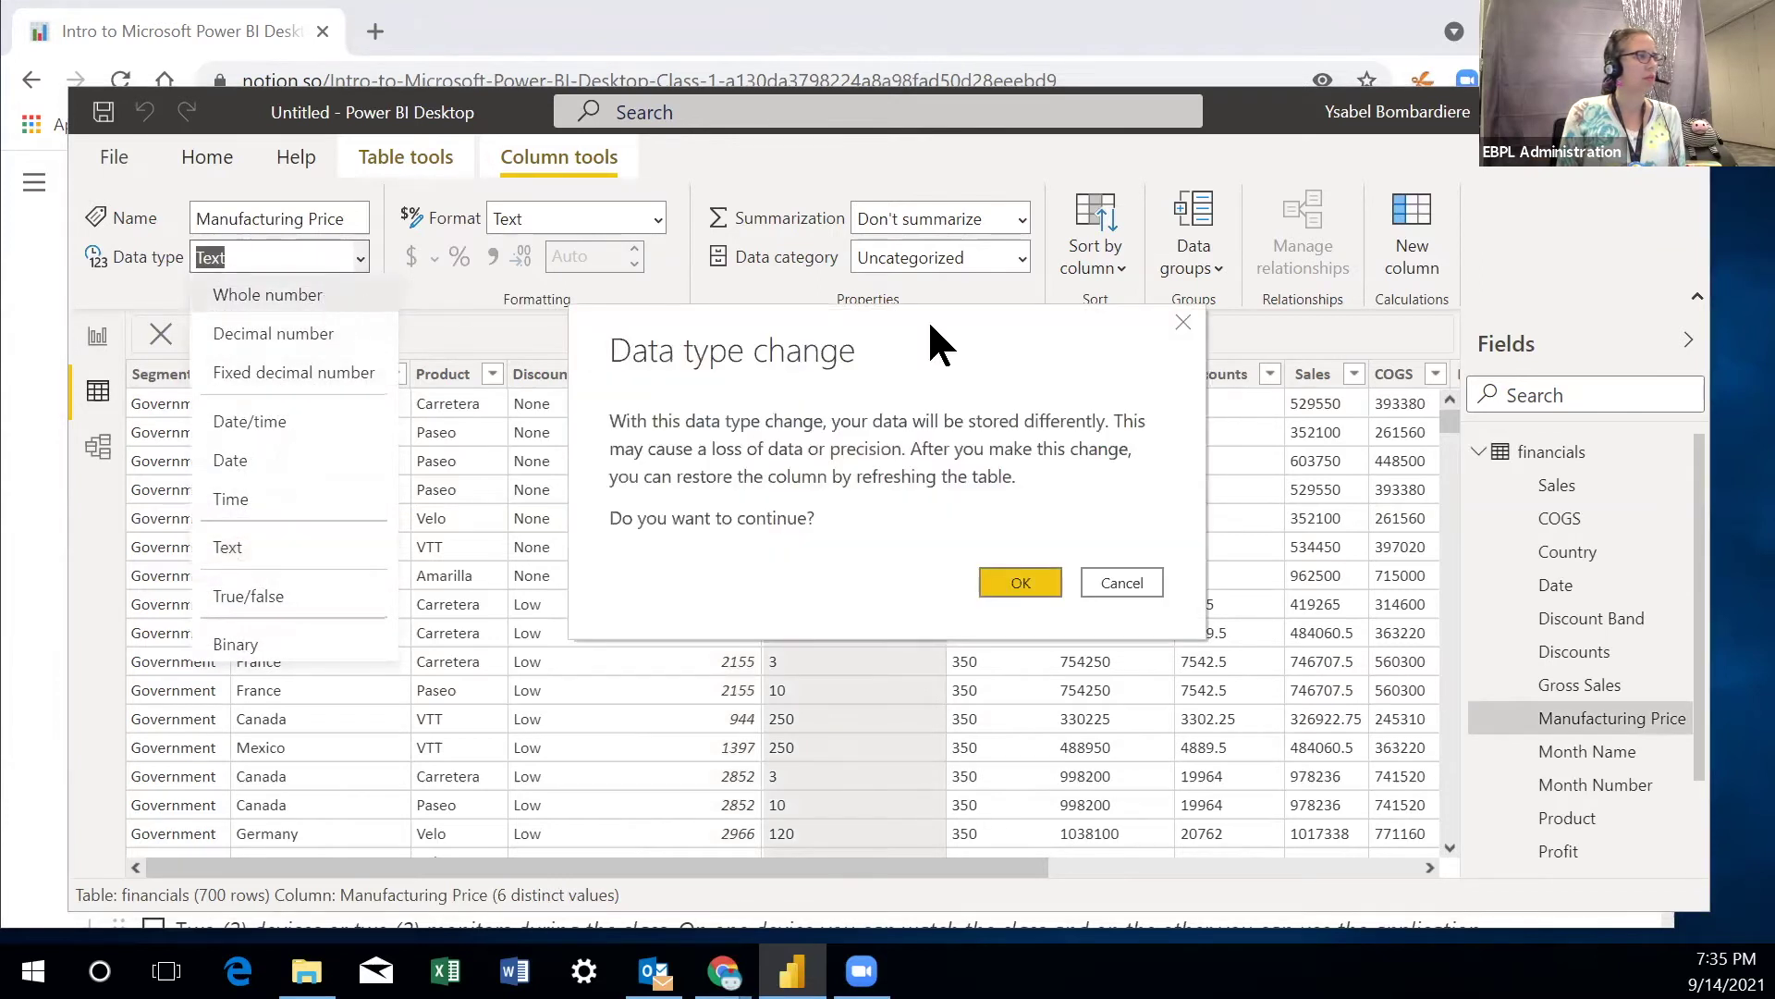
click(1019, 581)
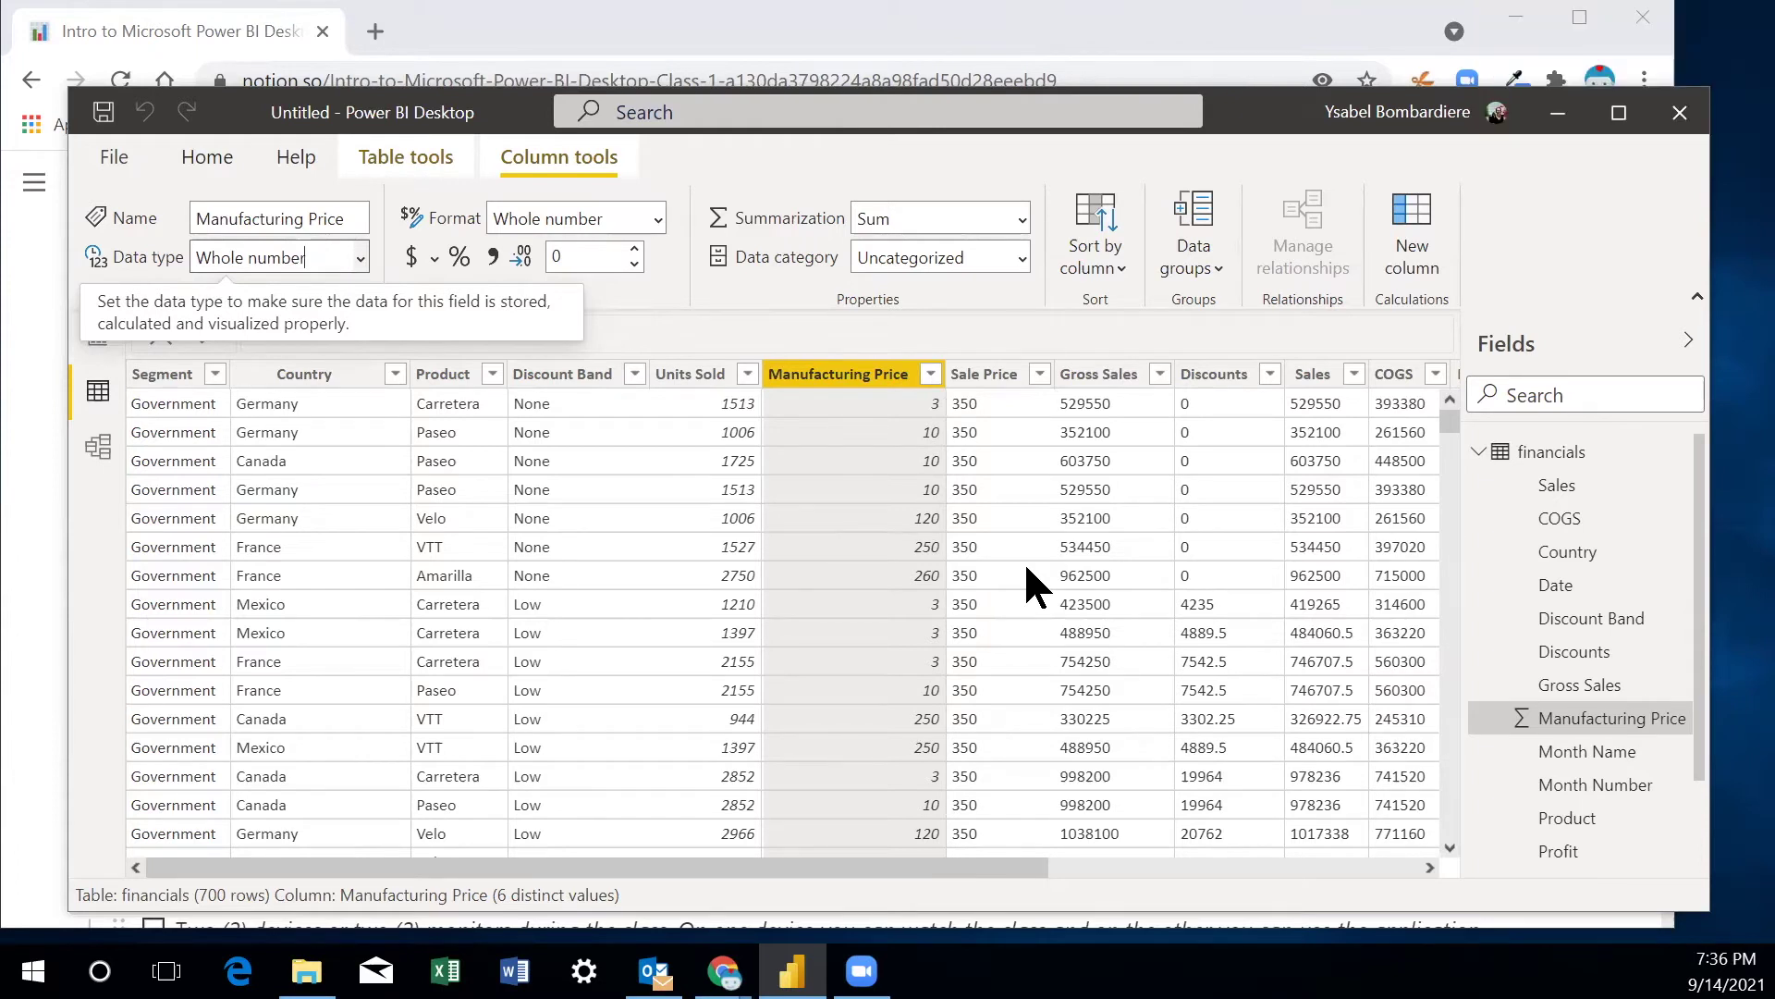
- Set the data type of the Sale Price column to Whole number and accept the data type change
drag(744, 867, 869, 859)
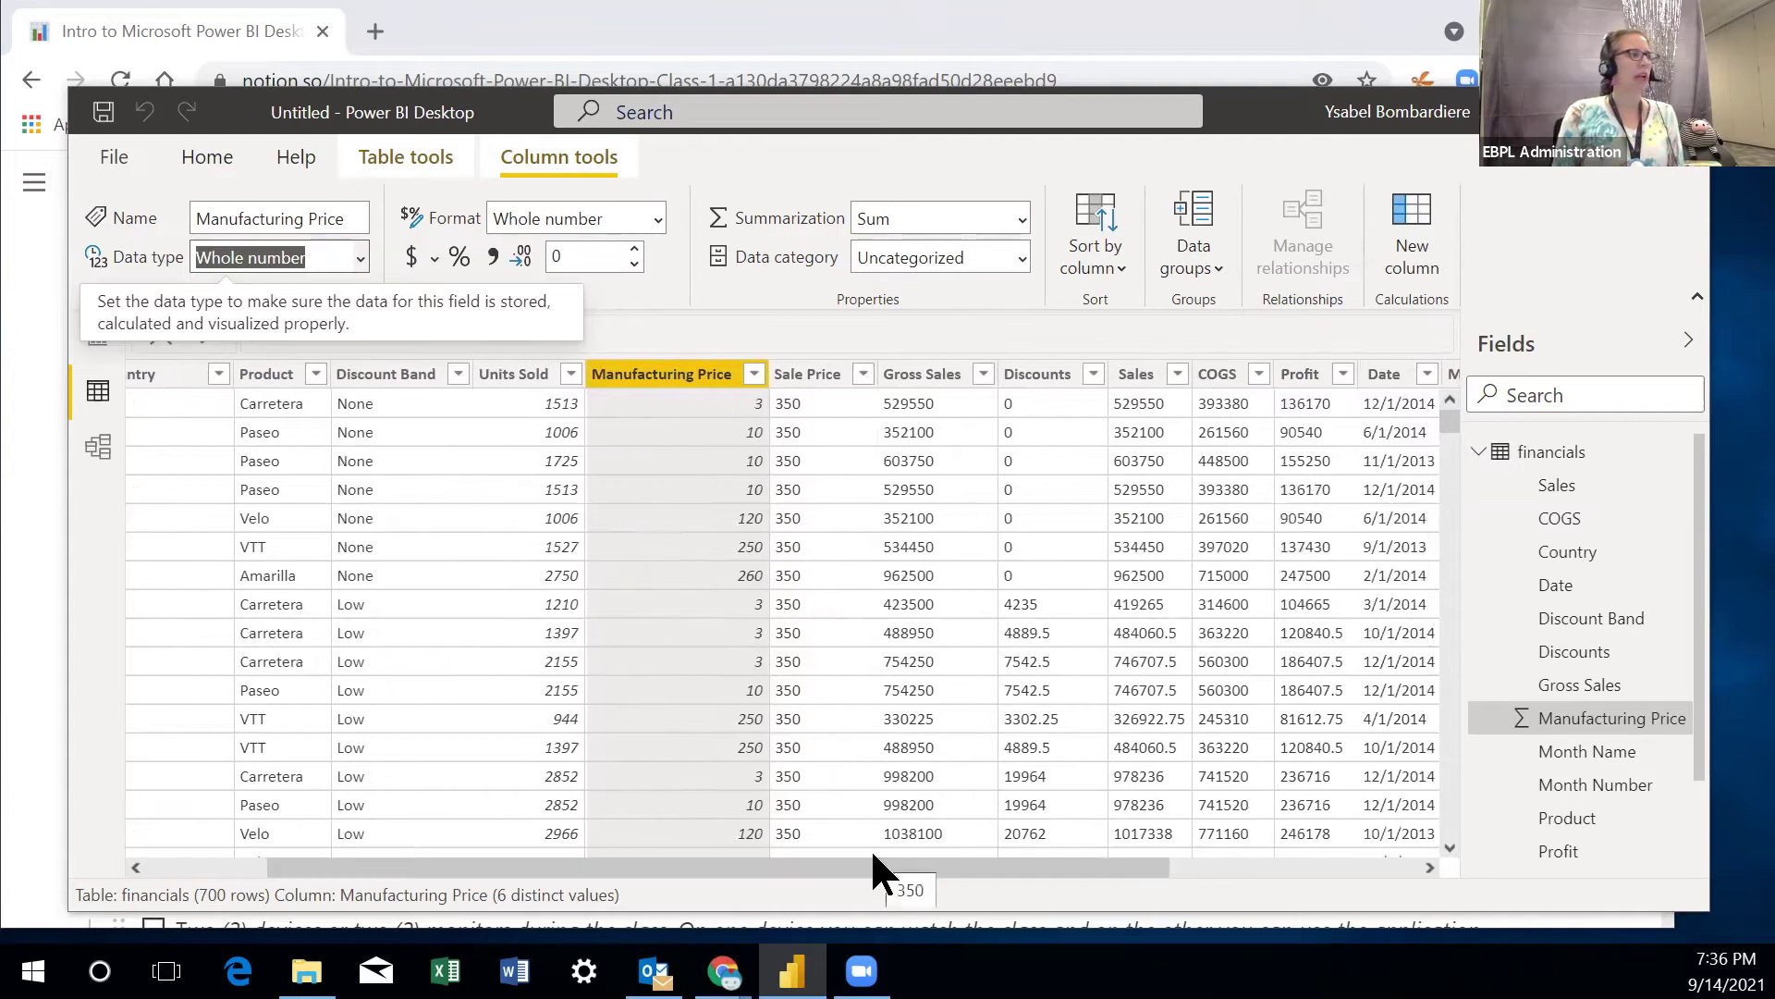
click(812, 377)
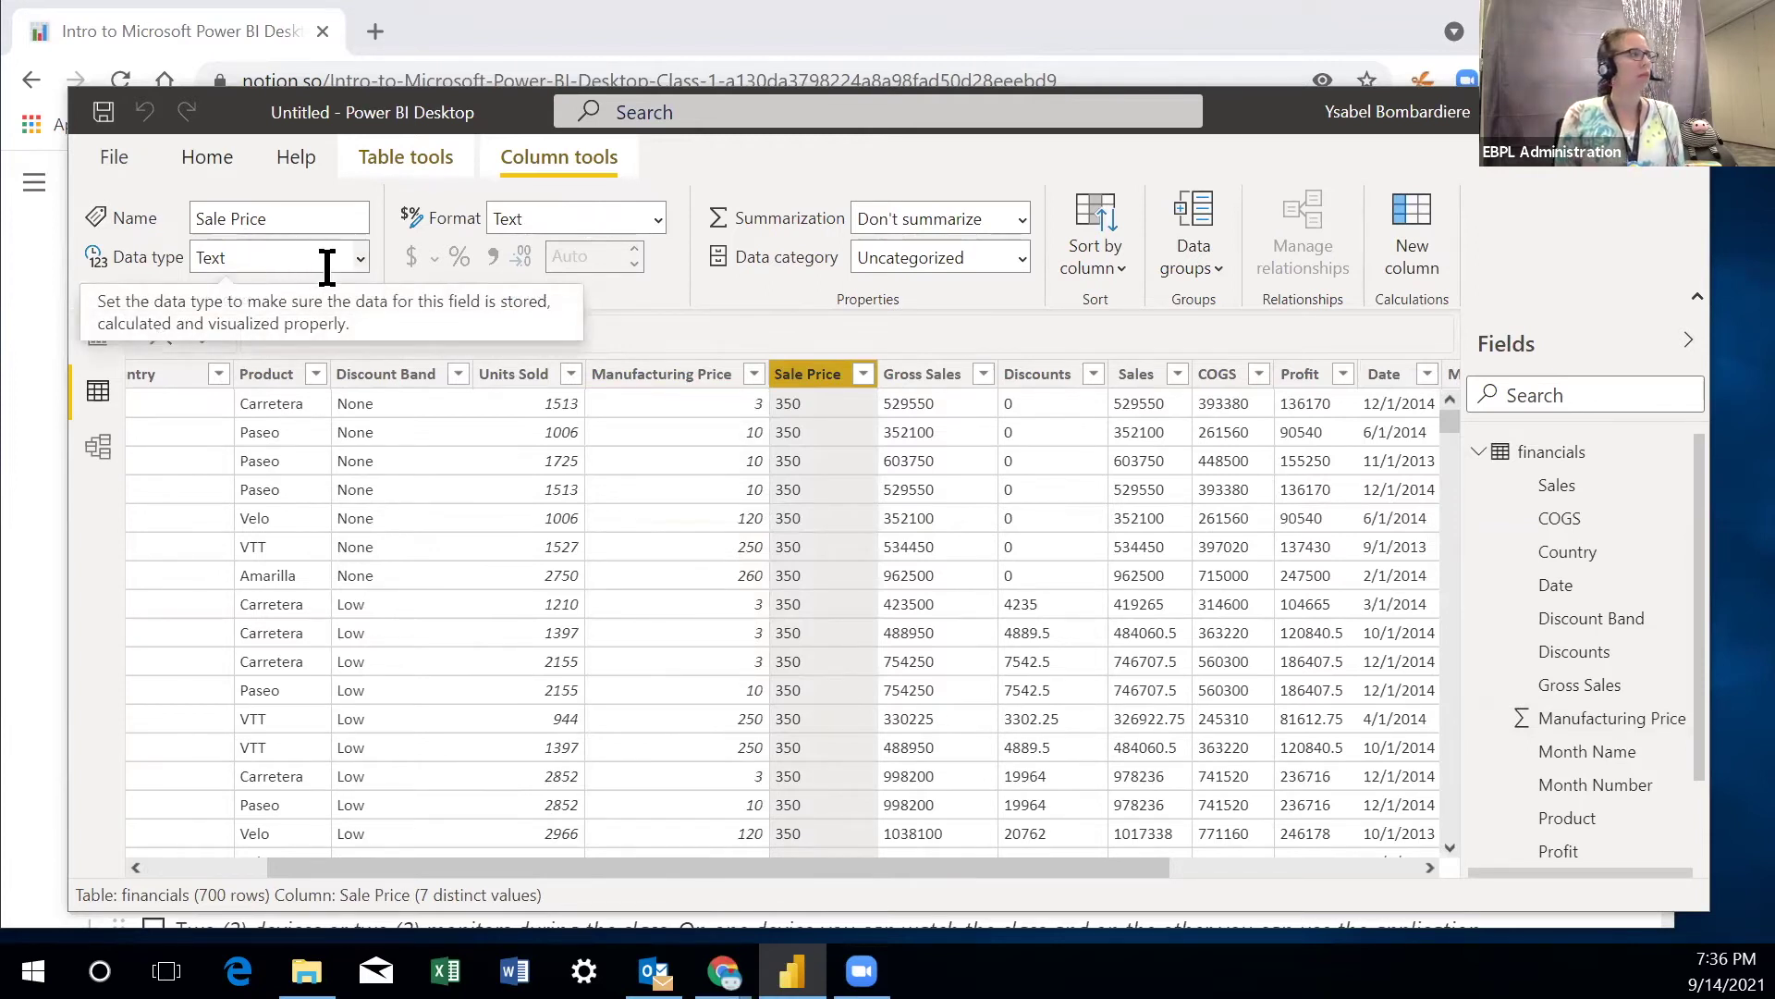
click(360, 260)
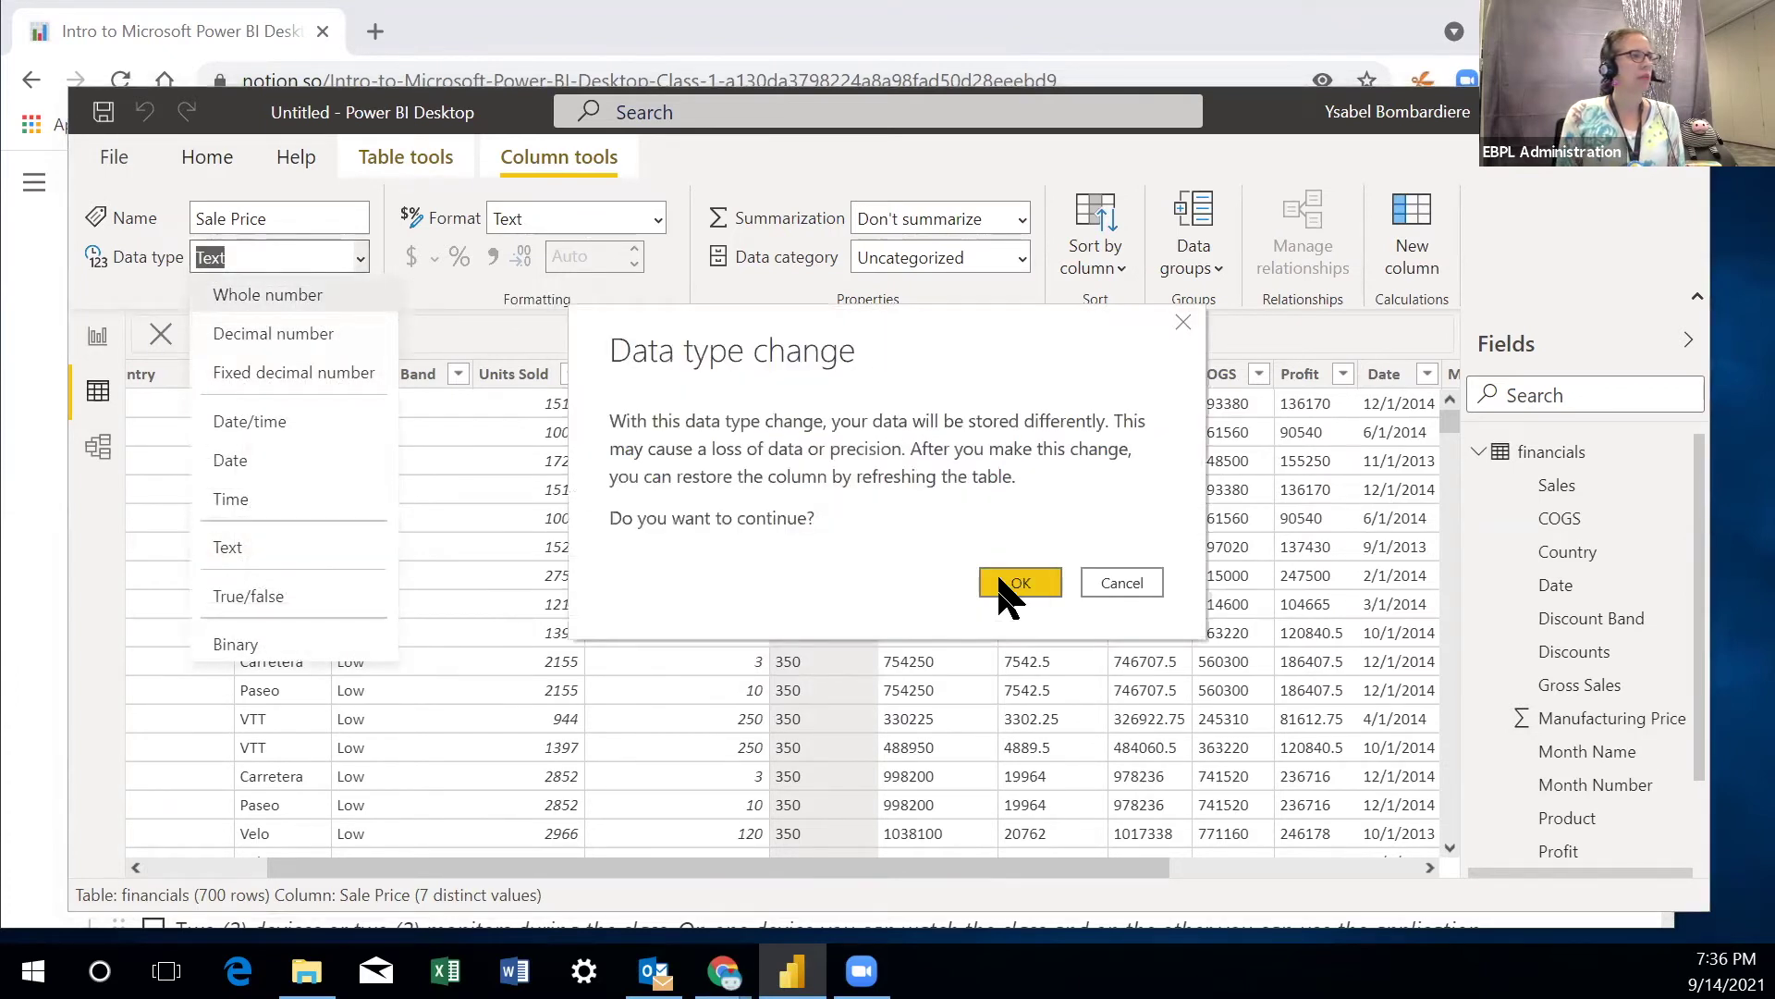
click(1014, 582)
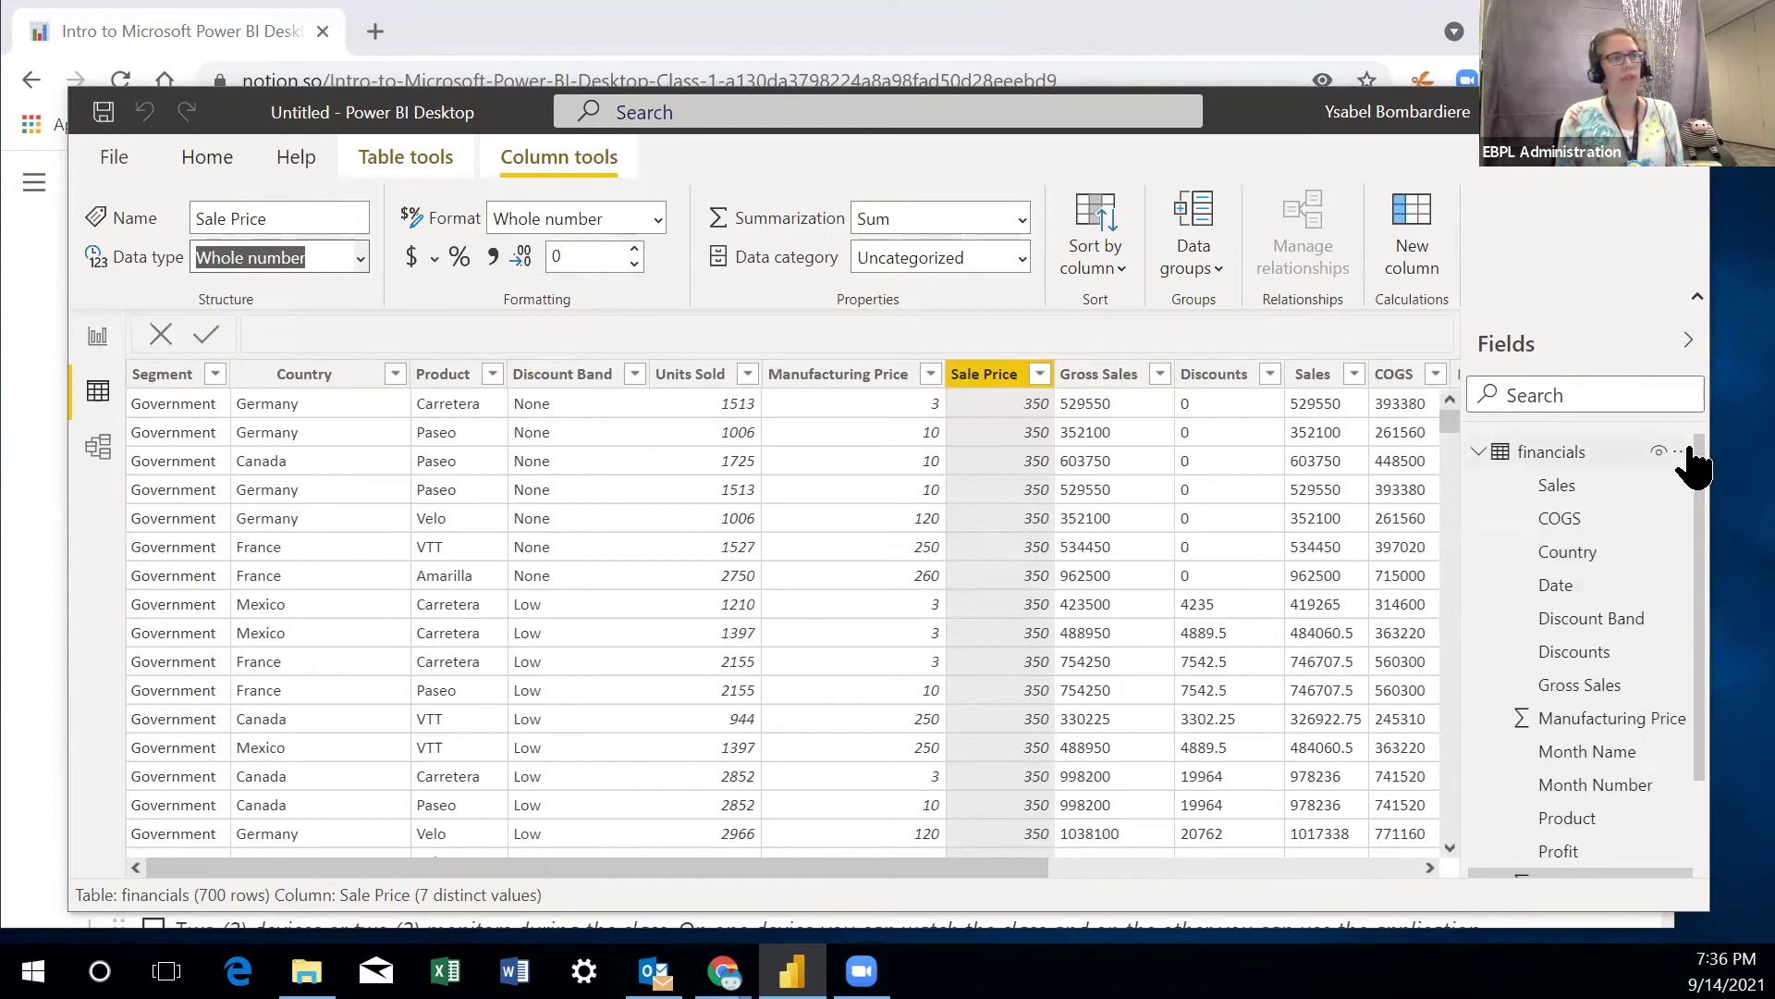
- Set the data type of the Gross Sales column to Whole number and accept the data type change
drag(1699, 514, 1710, 504)
scroll(1710, 504, down, 2)
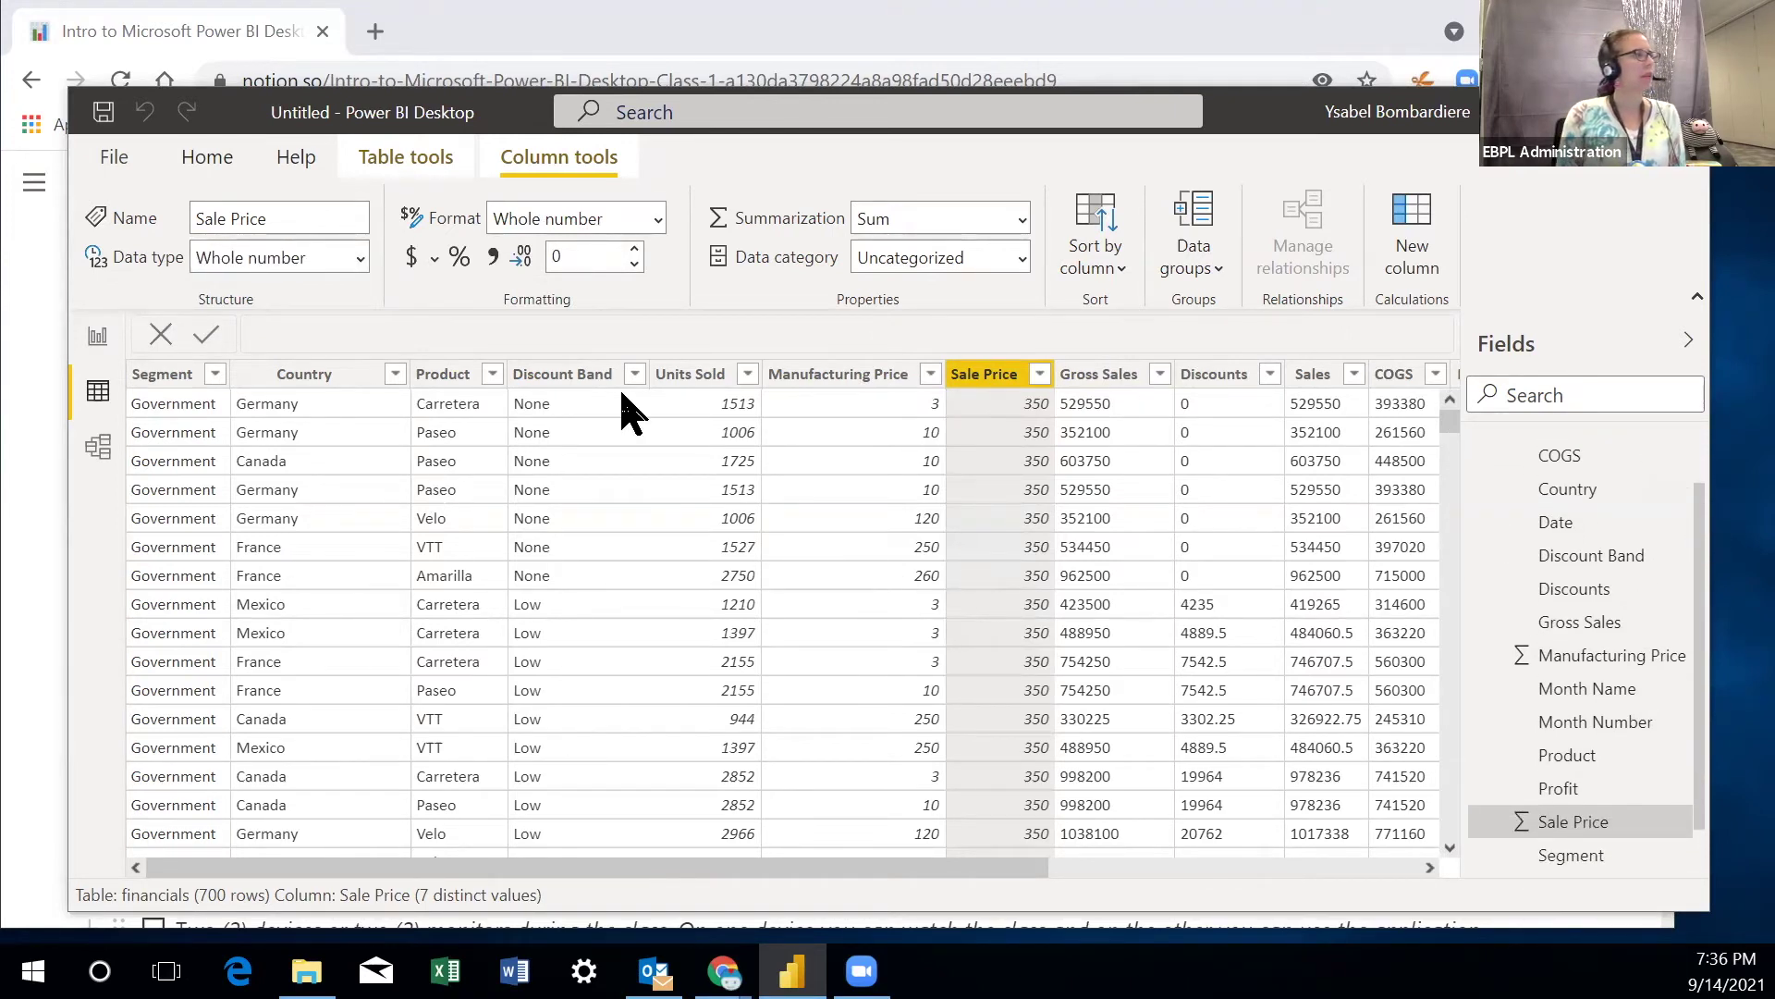
click(1110, 375)
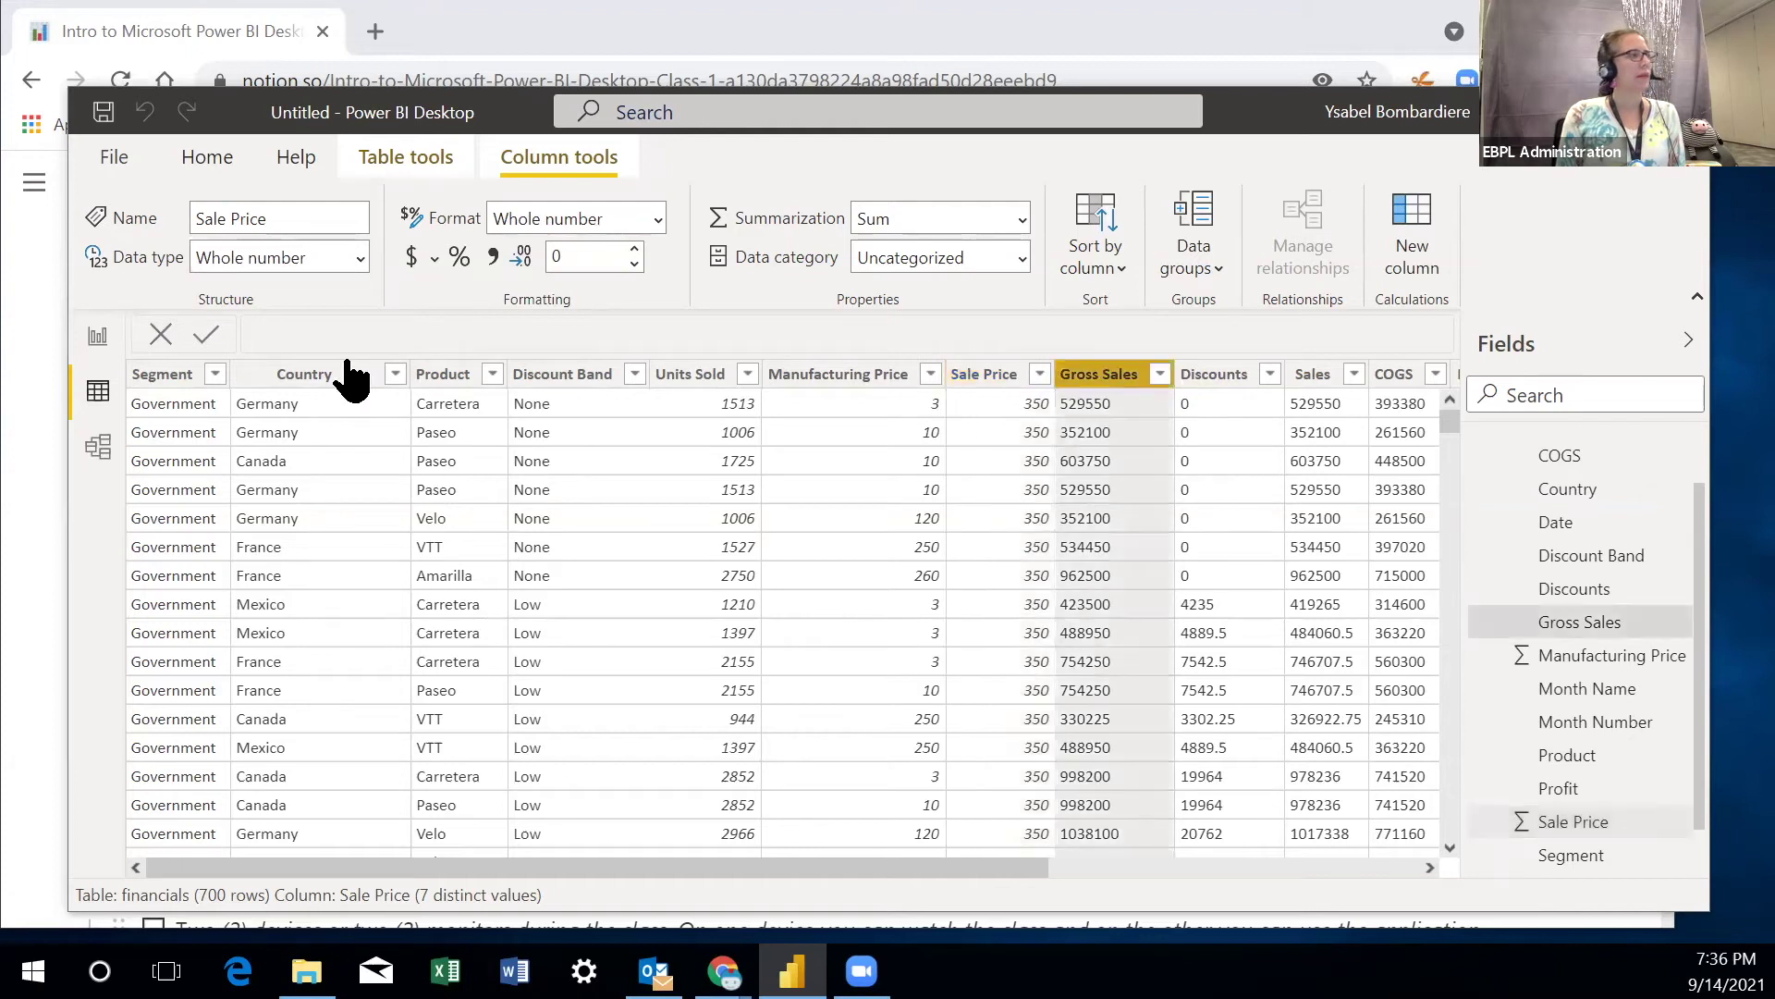
click(357, 257)
click(321, 296)
click(1021, 582)
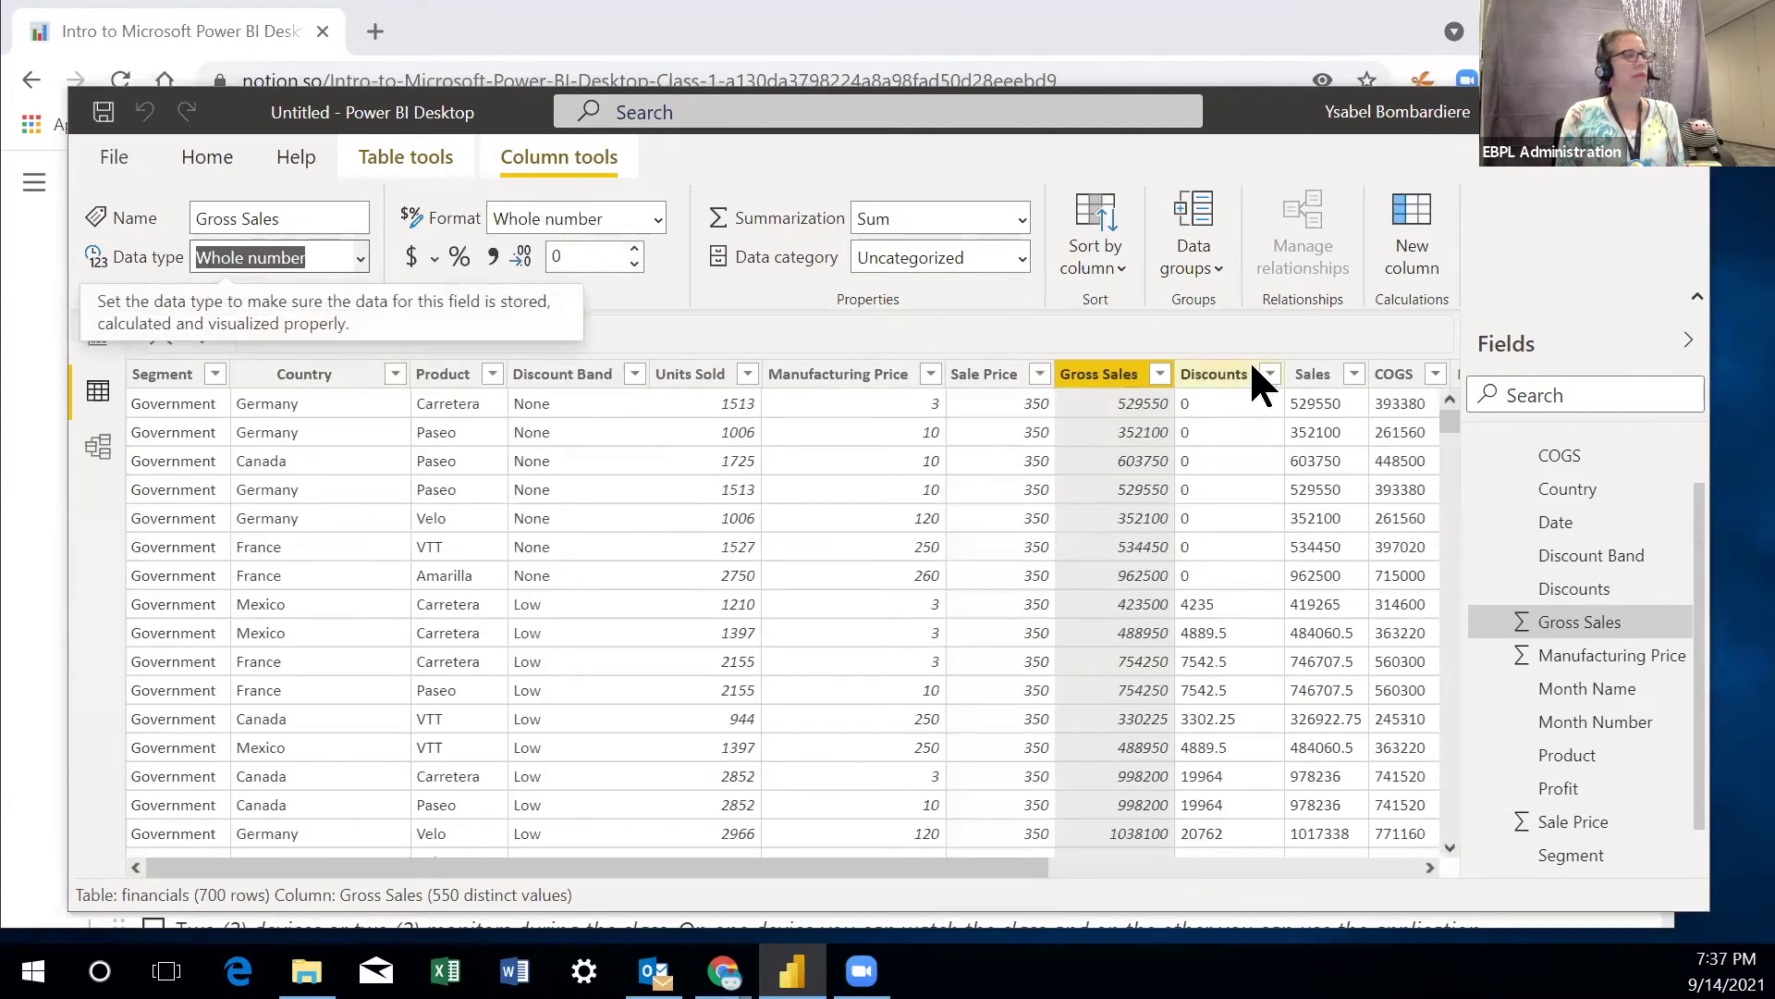
- Set the data type of the Discounts column to Whole number and accept the data type change
click(1213, 374)
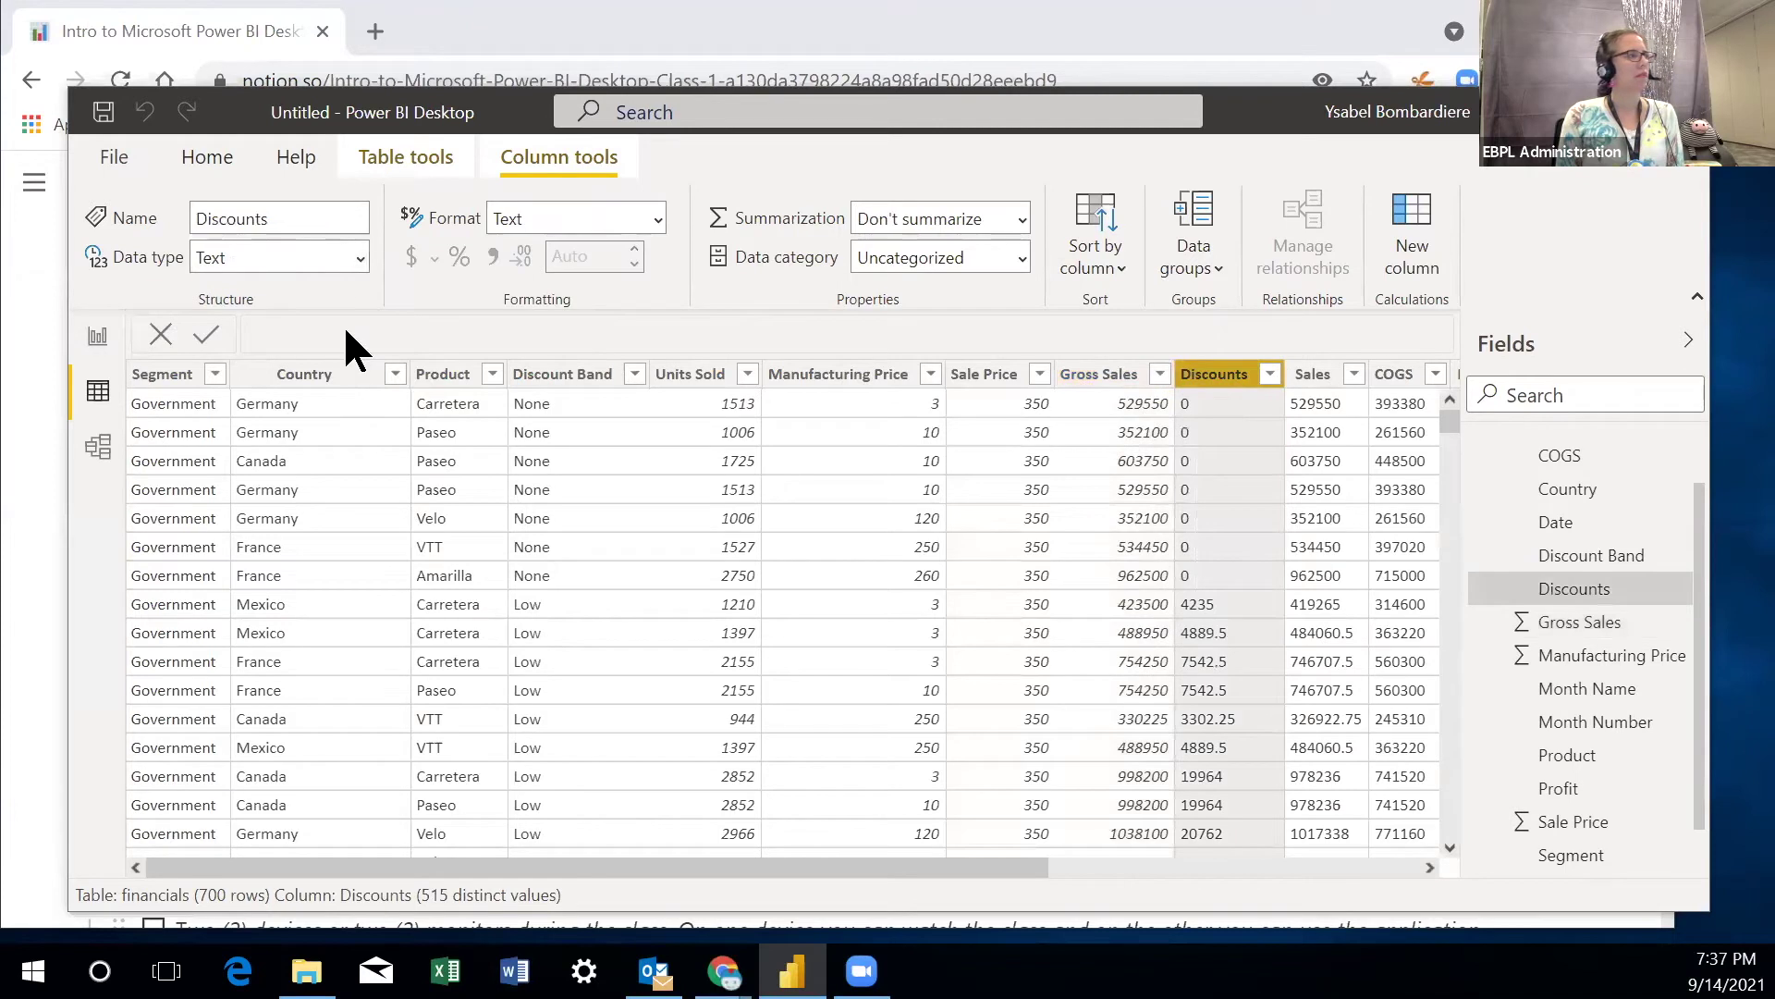
click(359, 260)
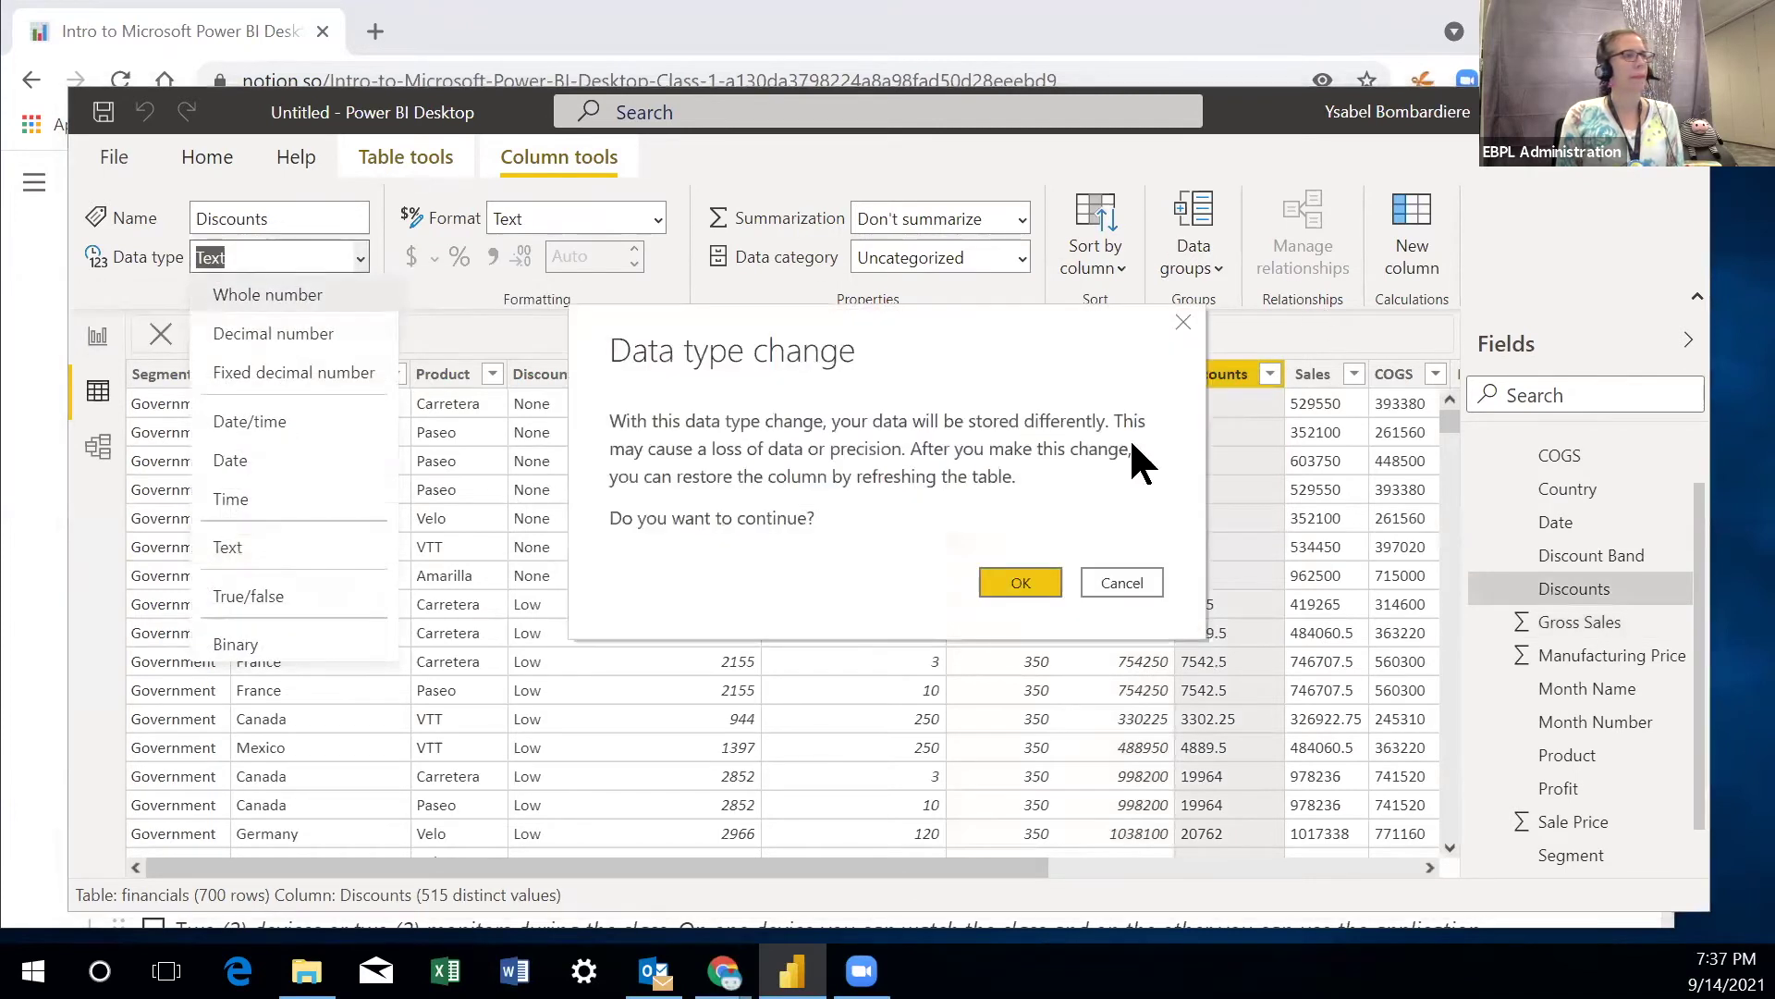
click(1015, 578)
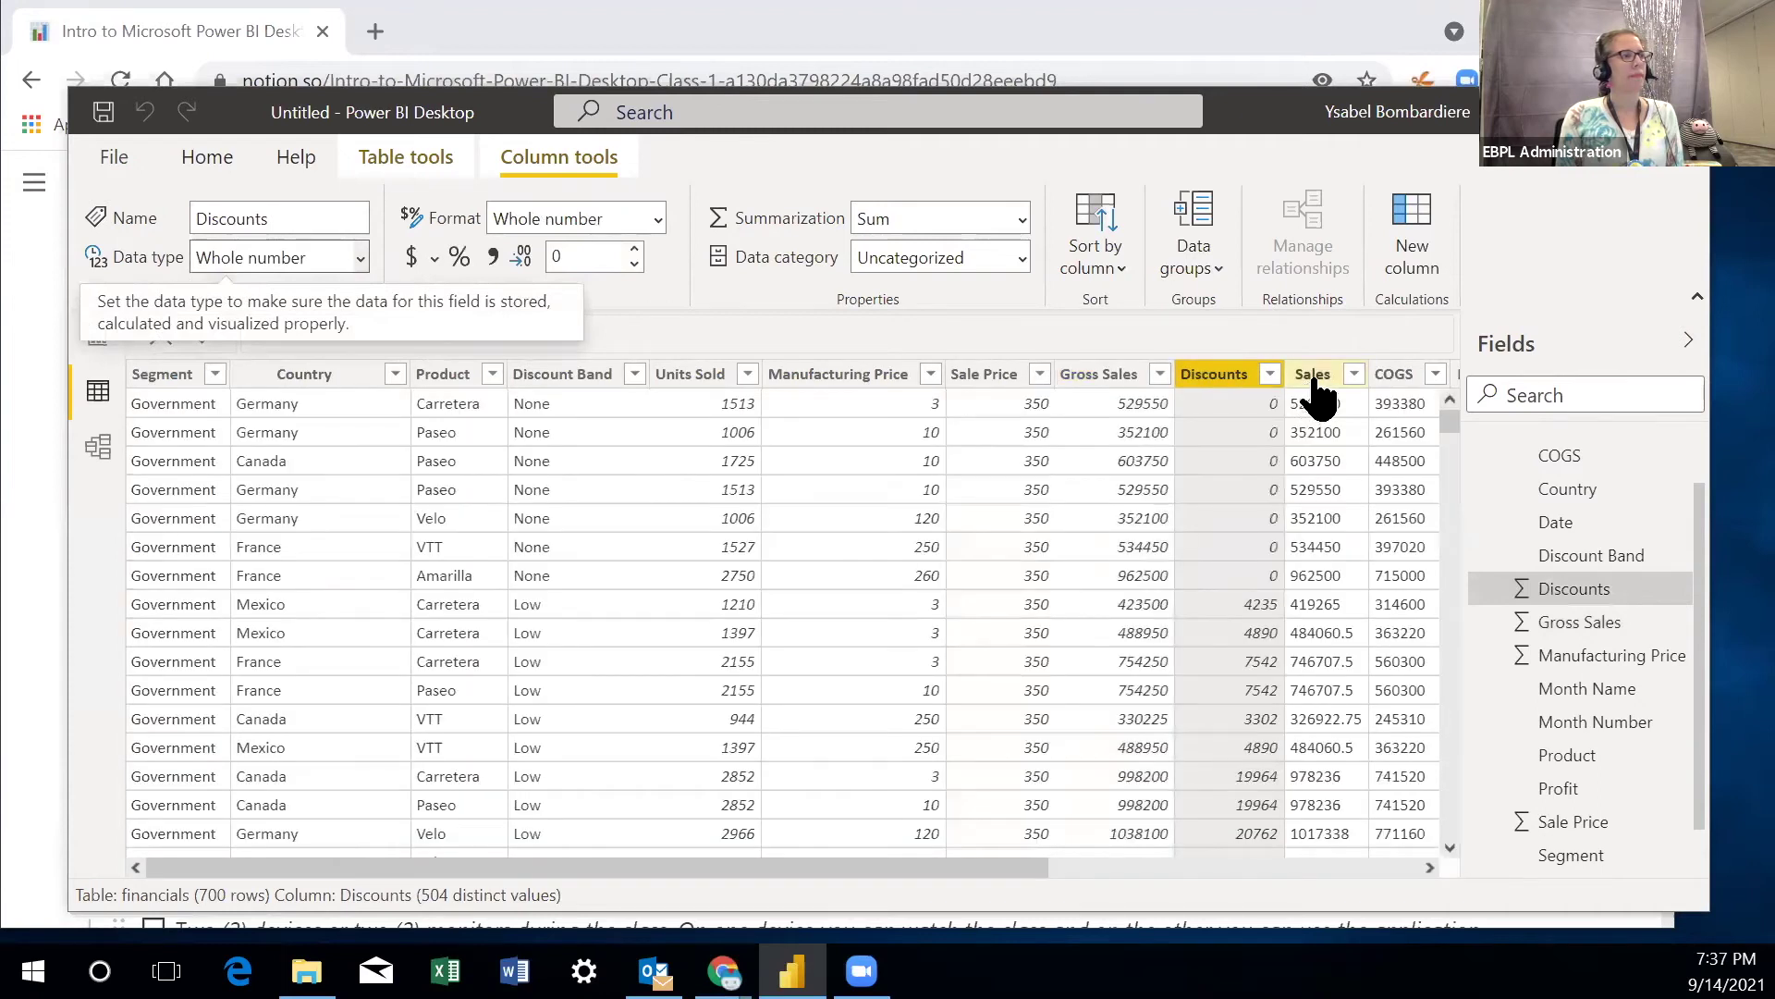
- Set the data type of the Sales column to Whole number and accept the data type change
click(1313, 374)
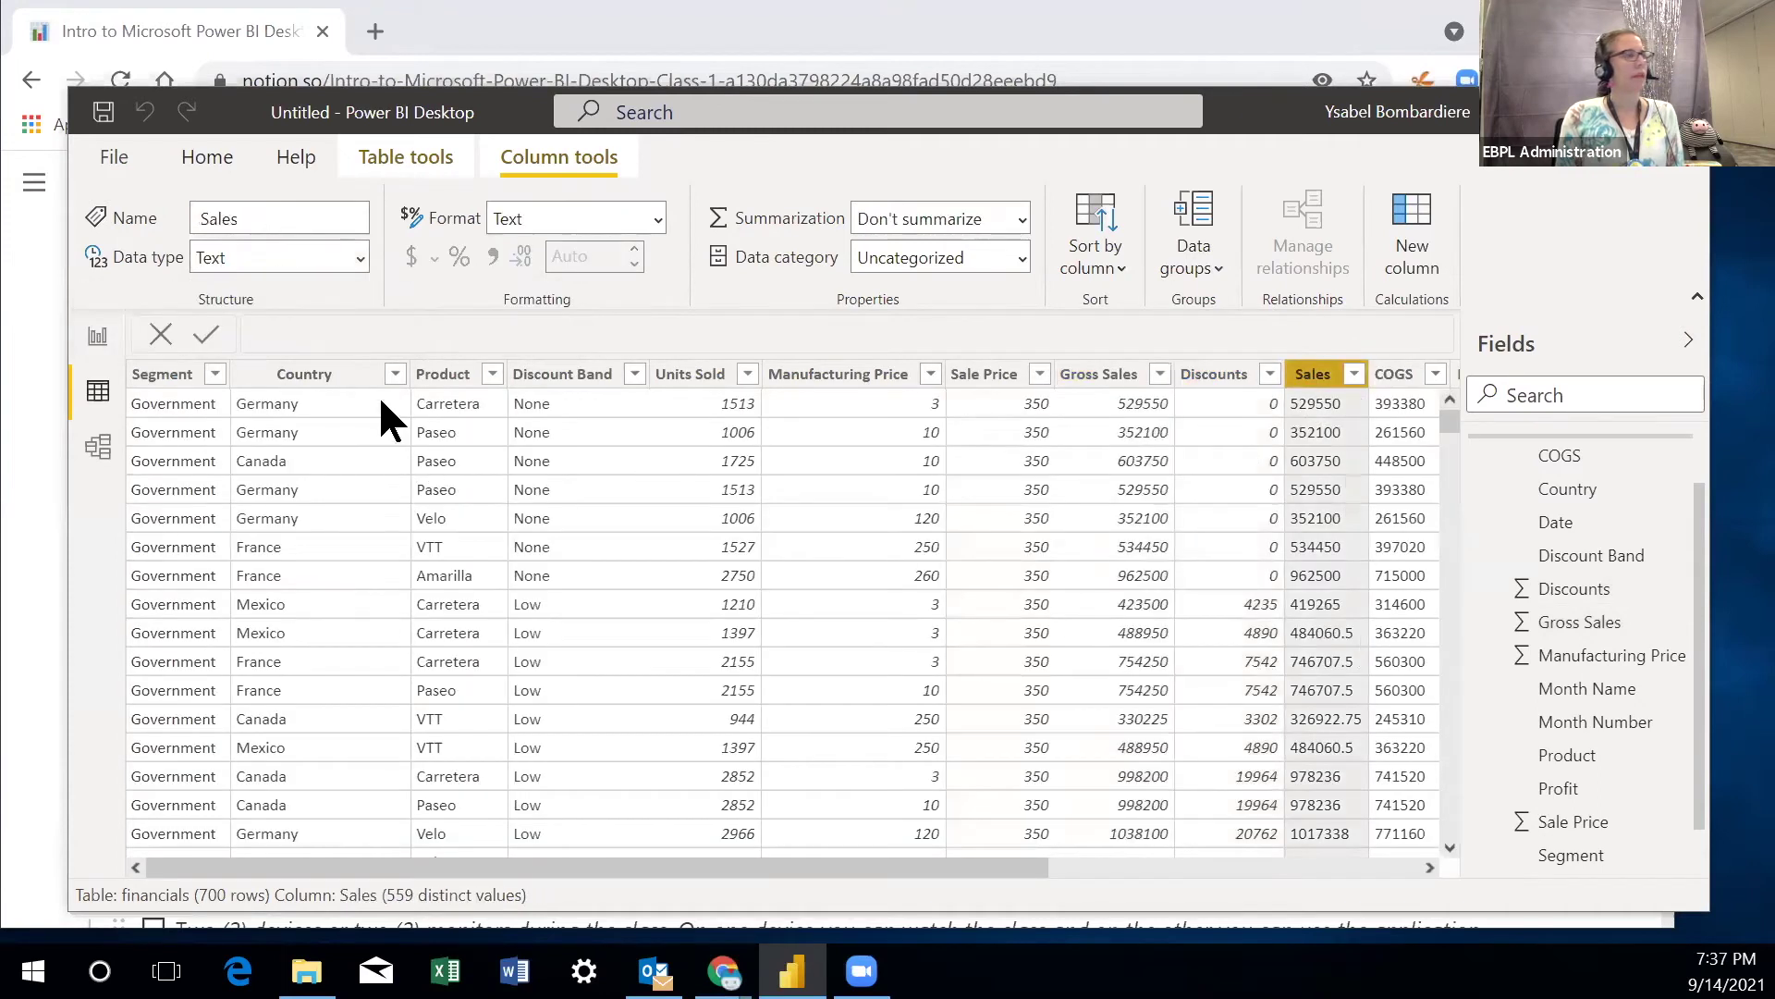
click(358, 260)
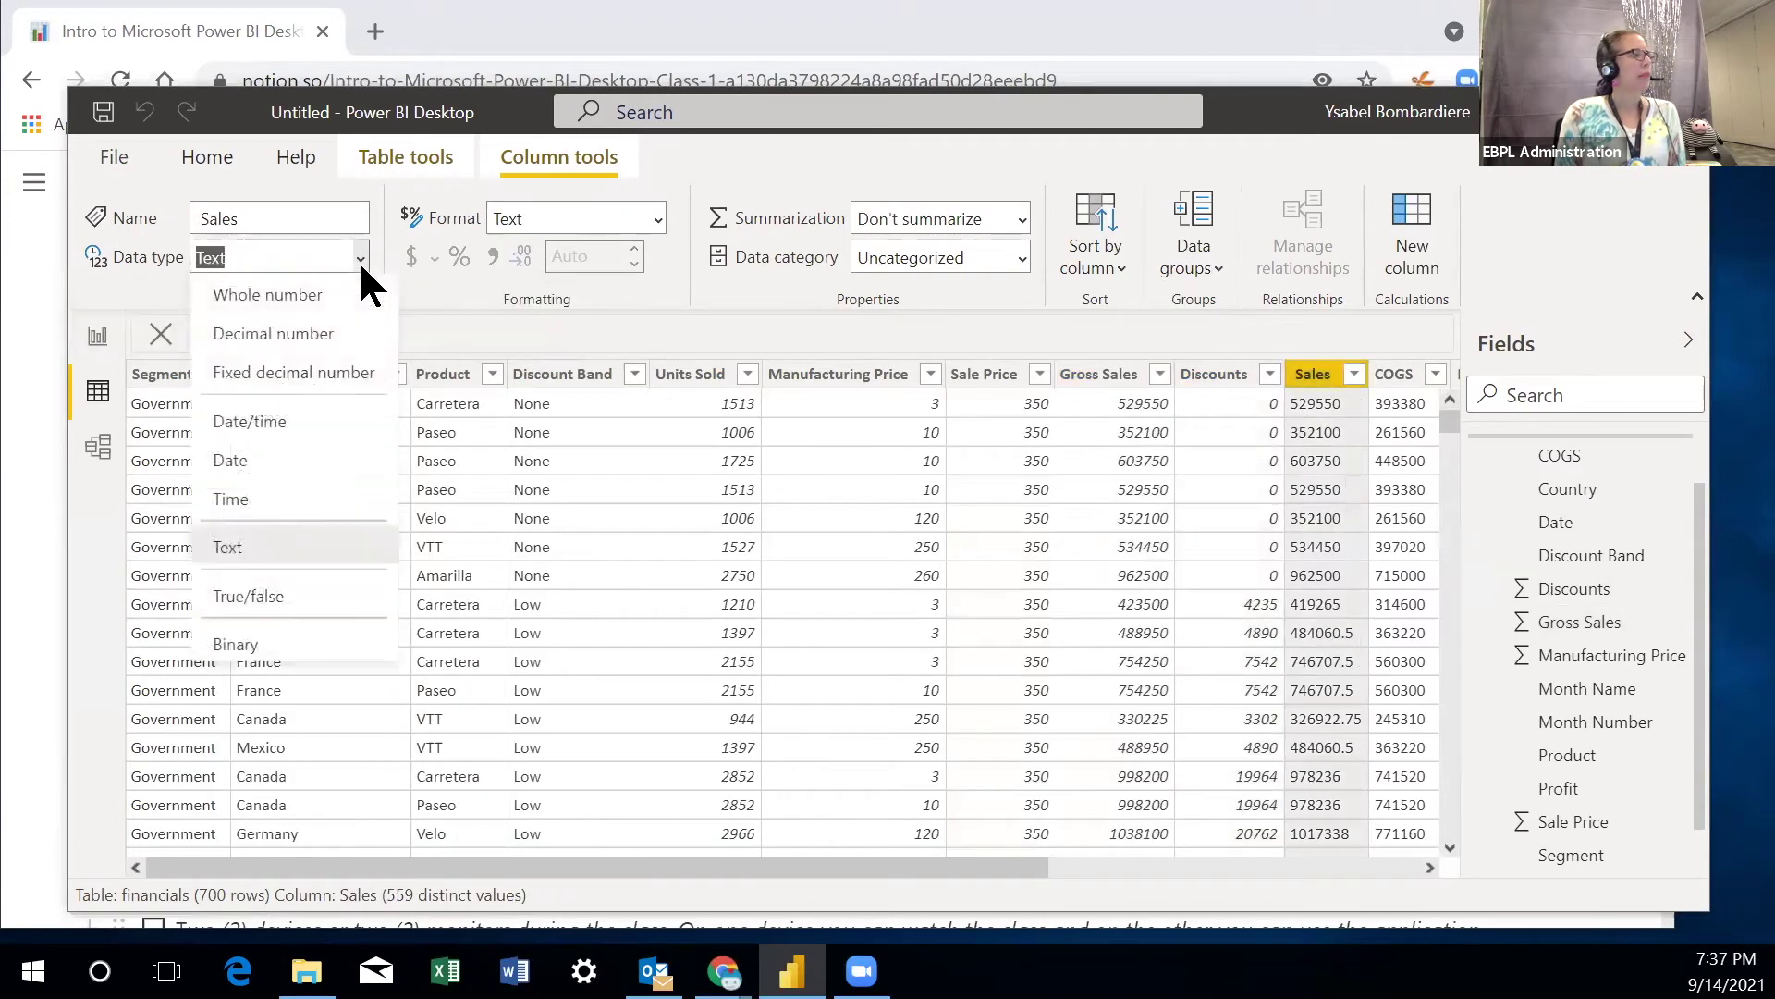
click(313, 296)
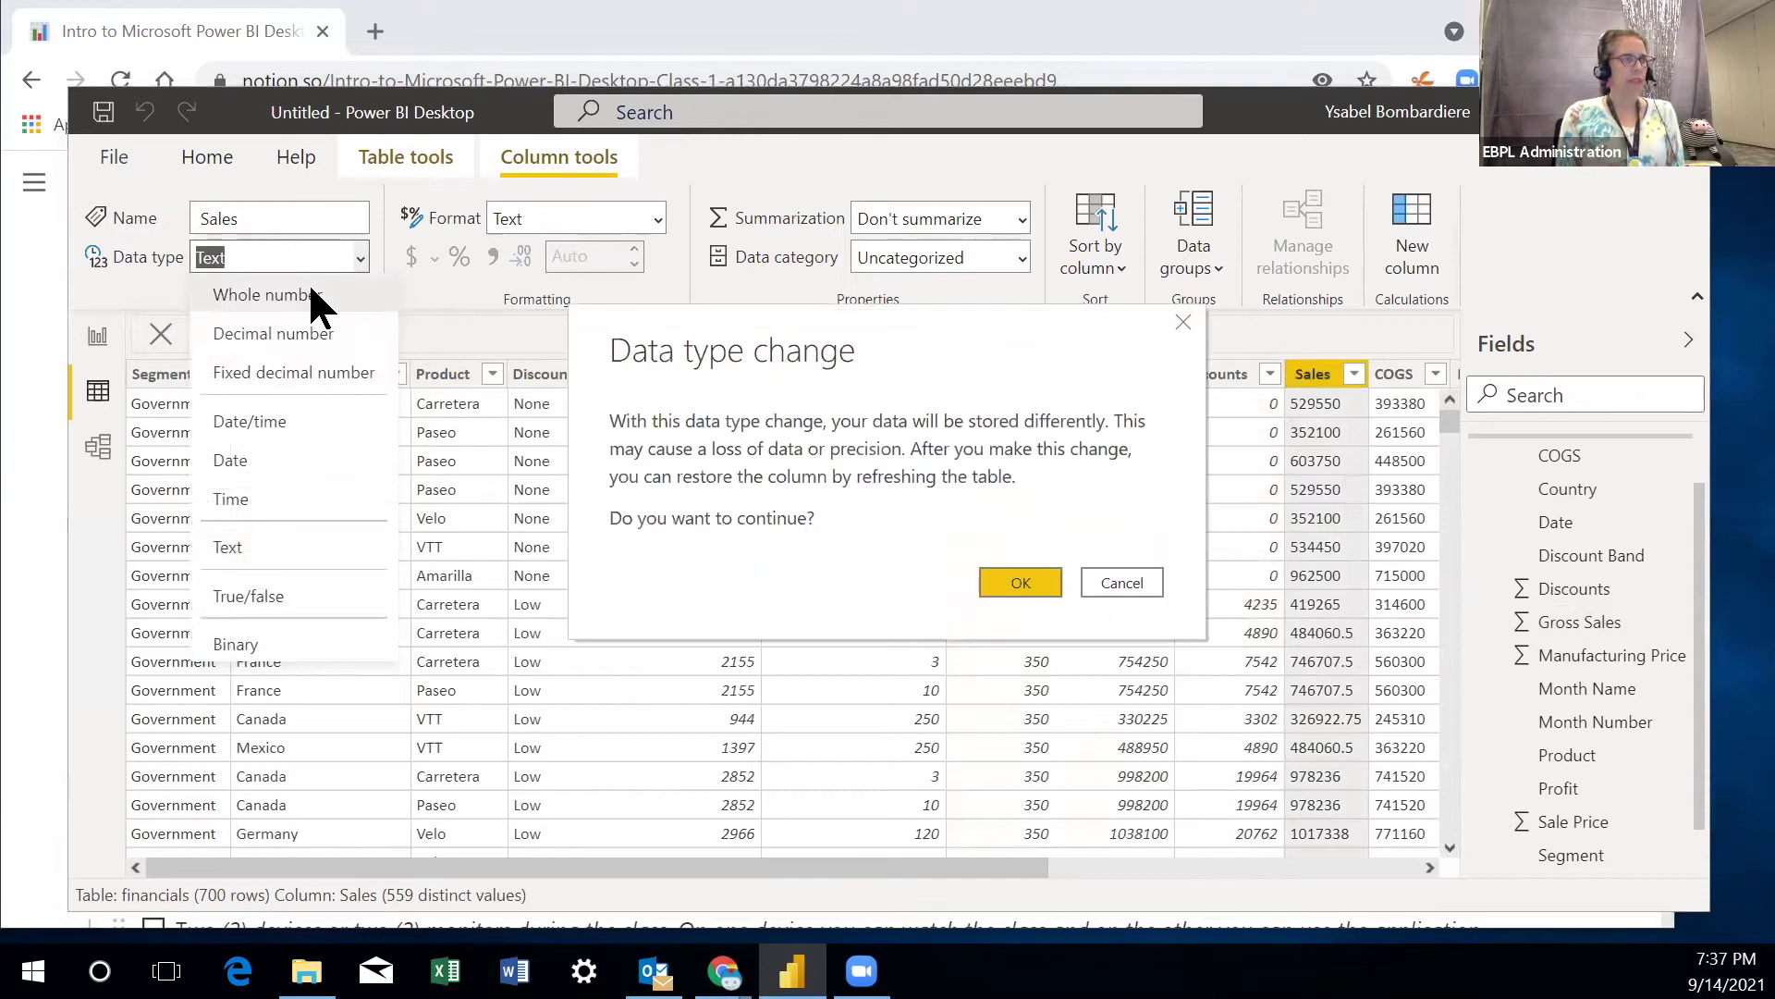
click(1021, 582)
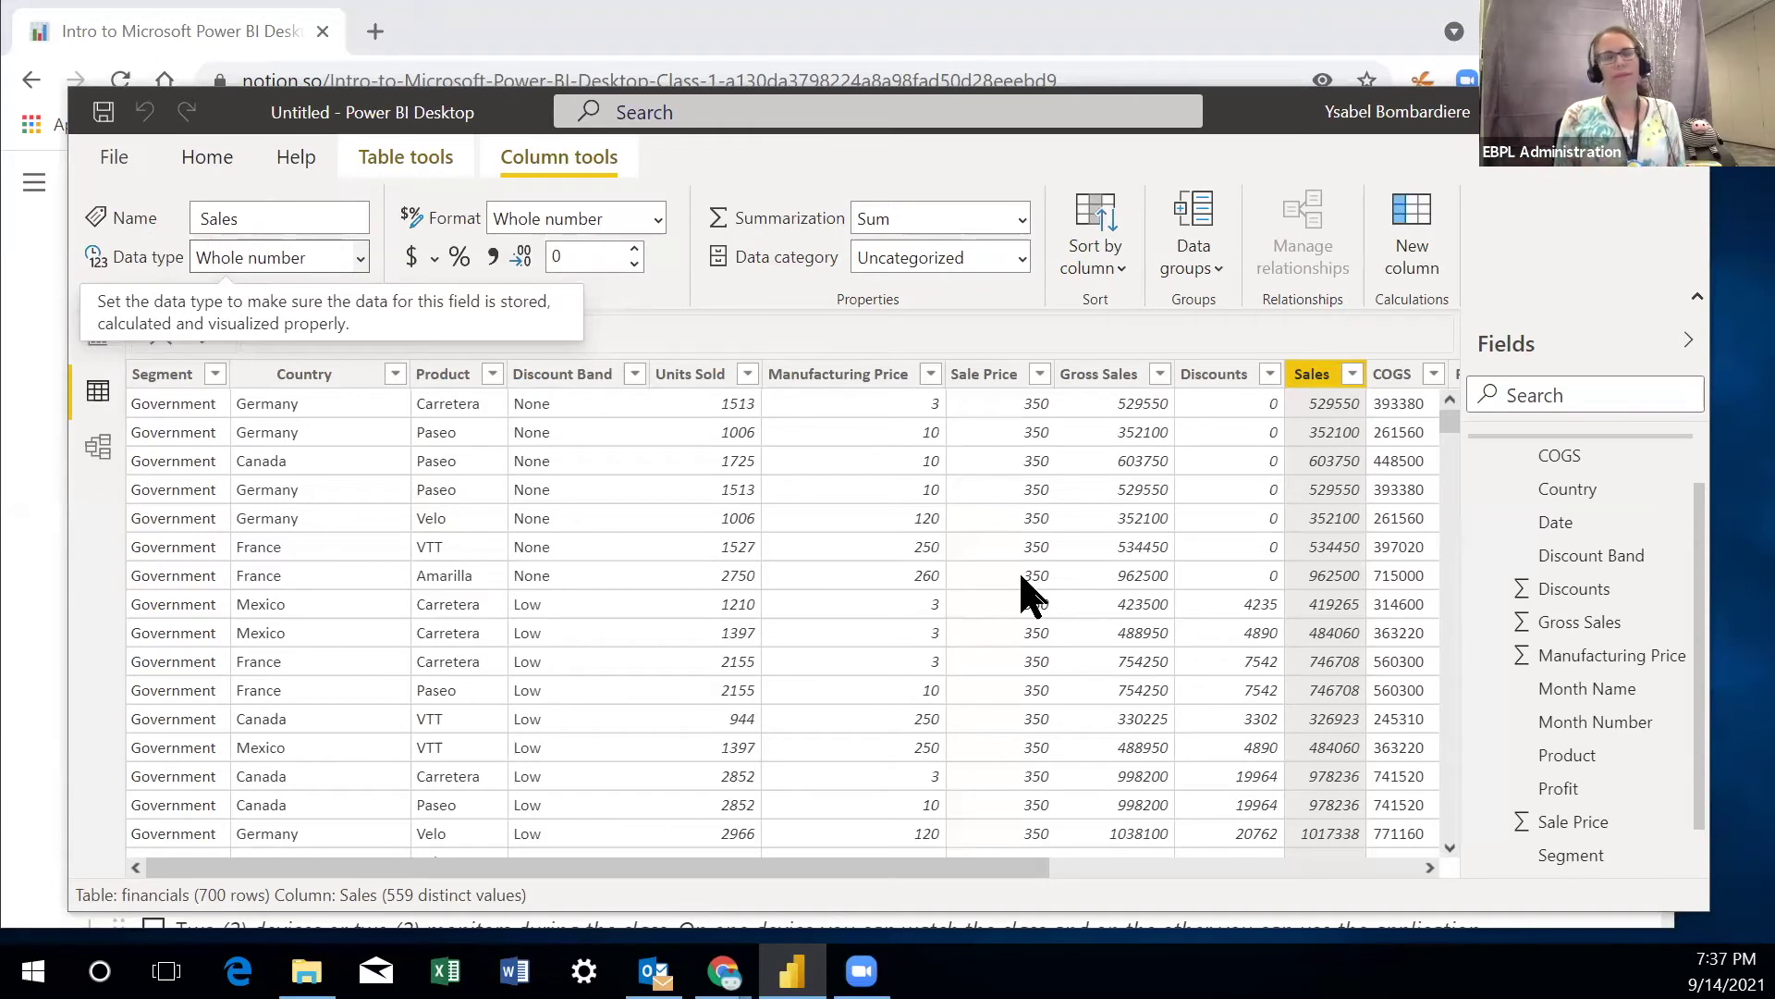
- Set the data type of the COGS column to Whole number and accept the data type change
click(1392, 375)
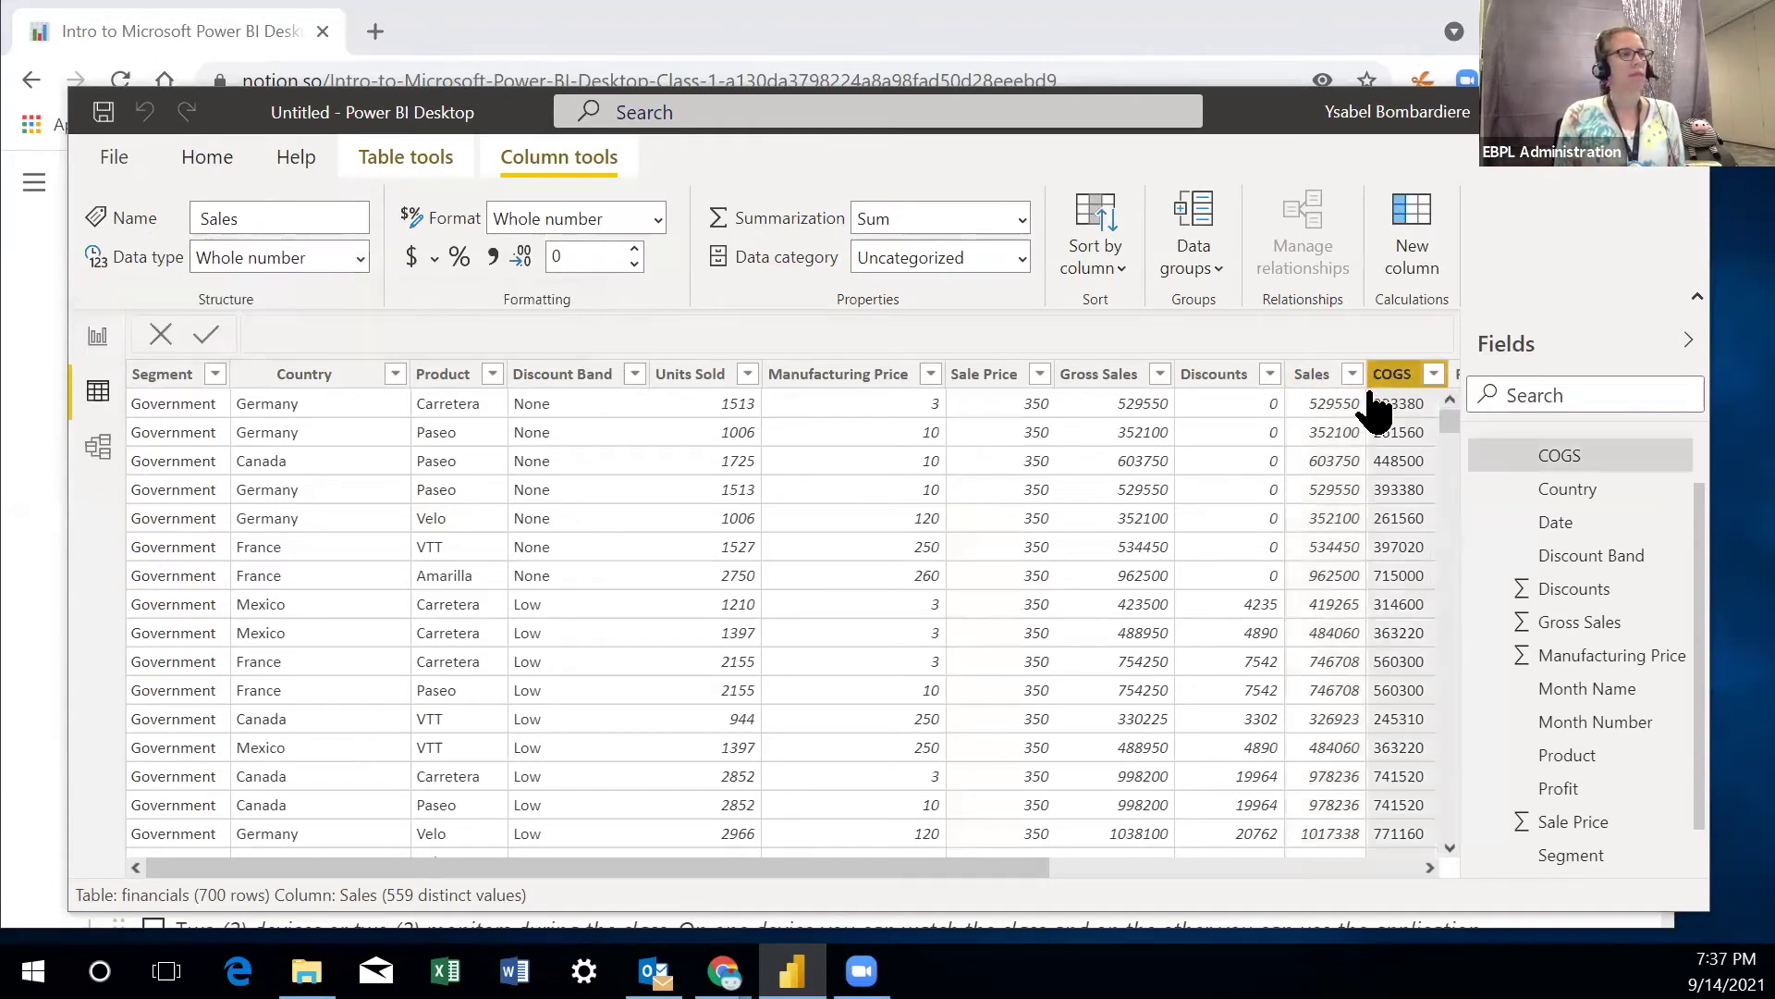
click(359, 257)
click(305, 294)
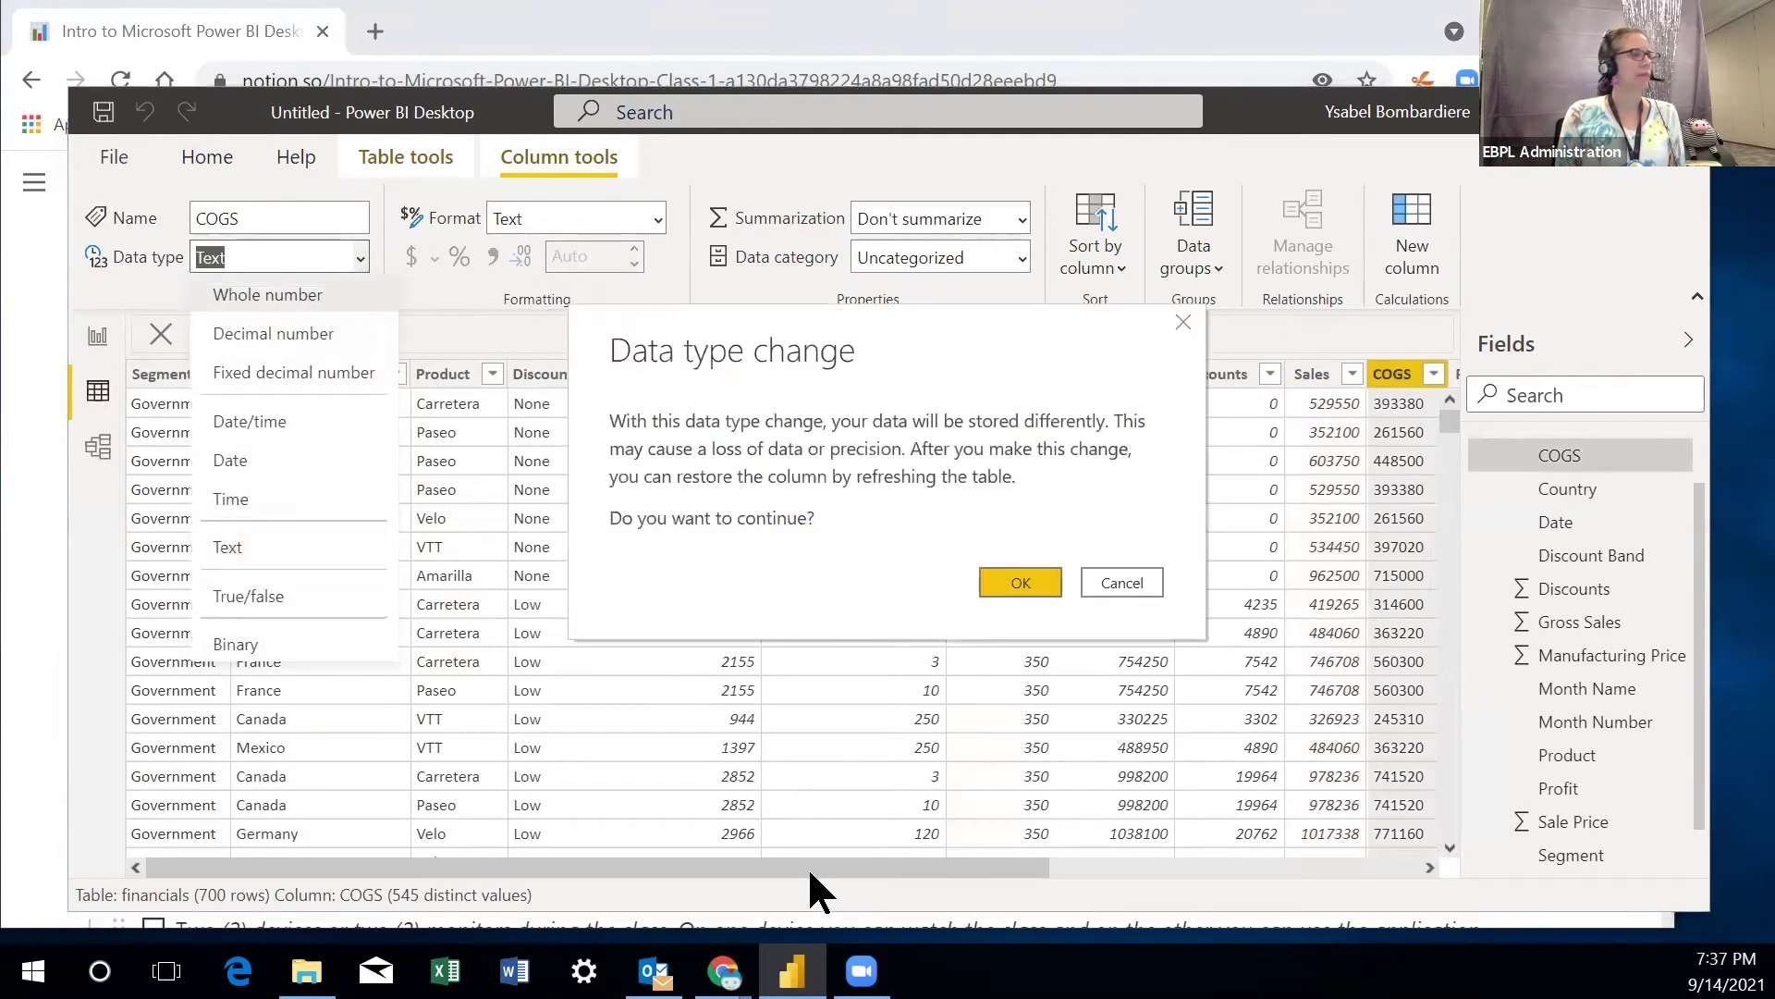
click(1014, 583)
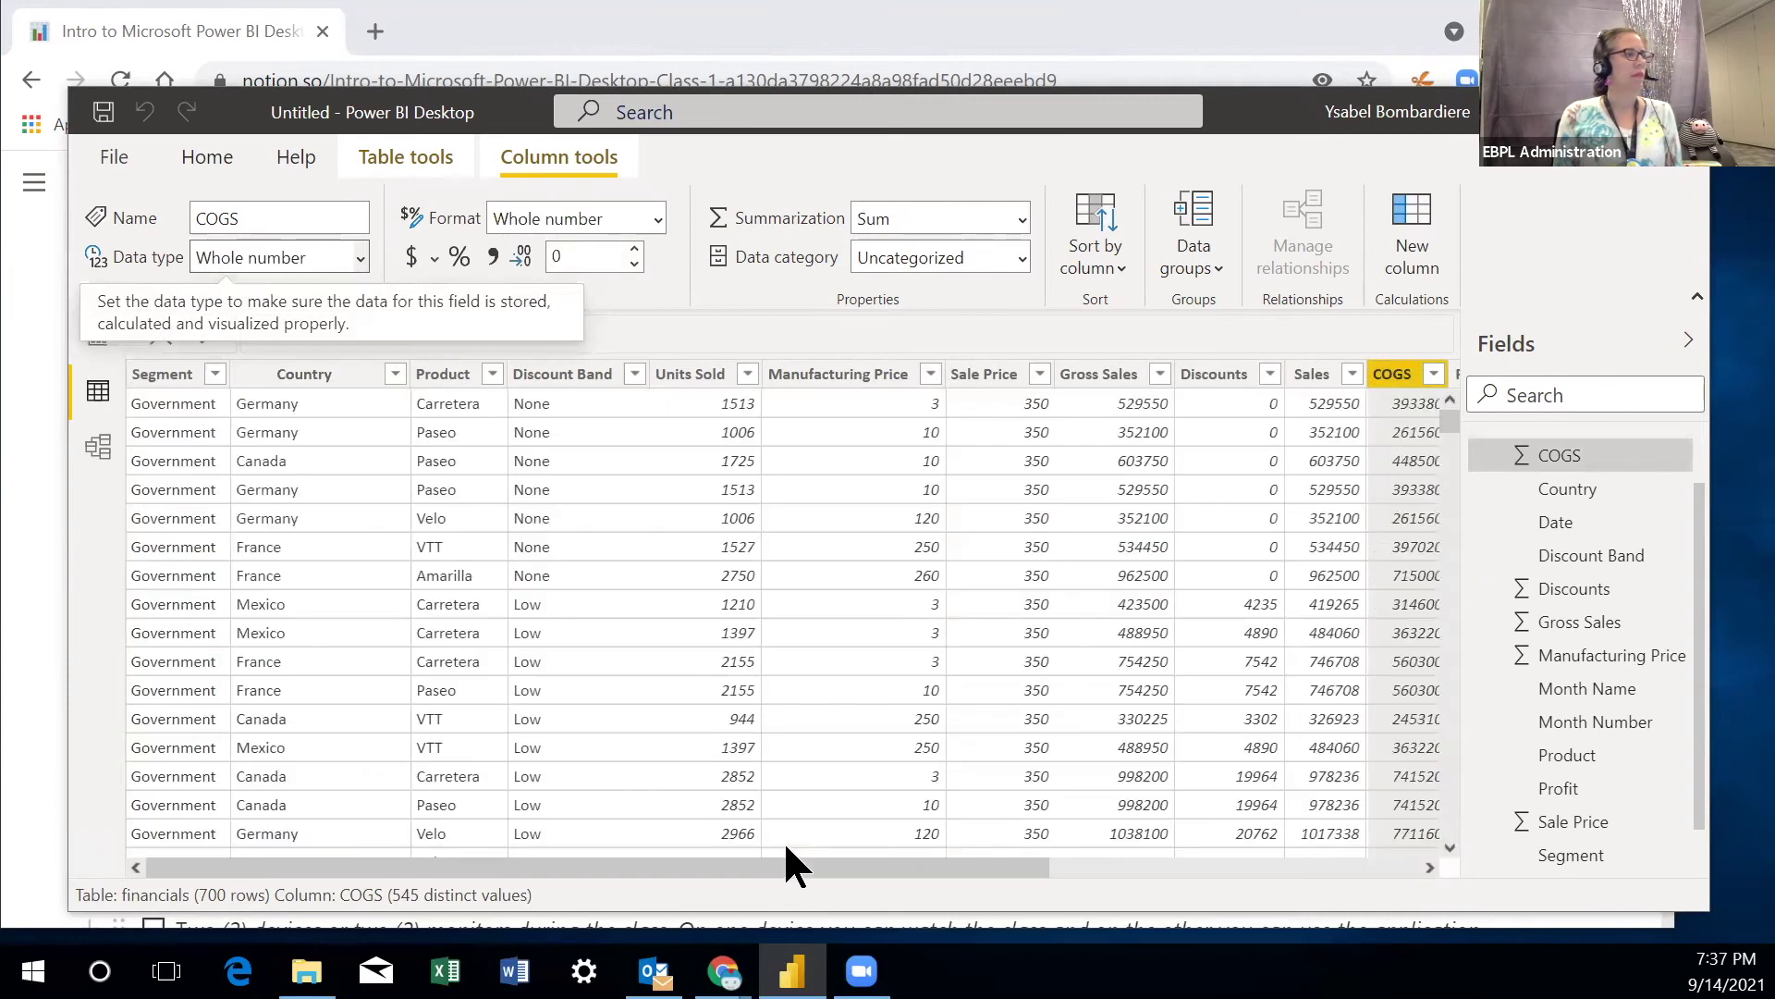
- Set the data type of the Profit column to Whole number and accept the data type change
drag(791, 862, 1168, 862)
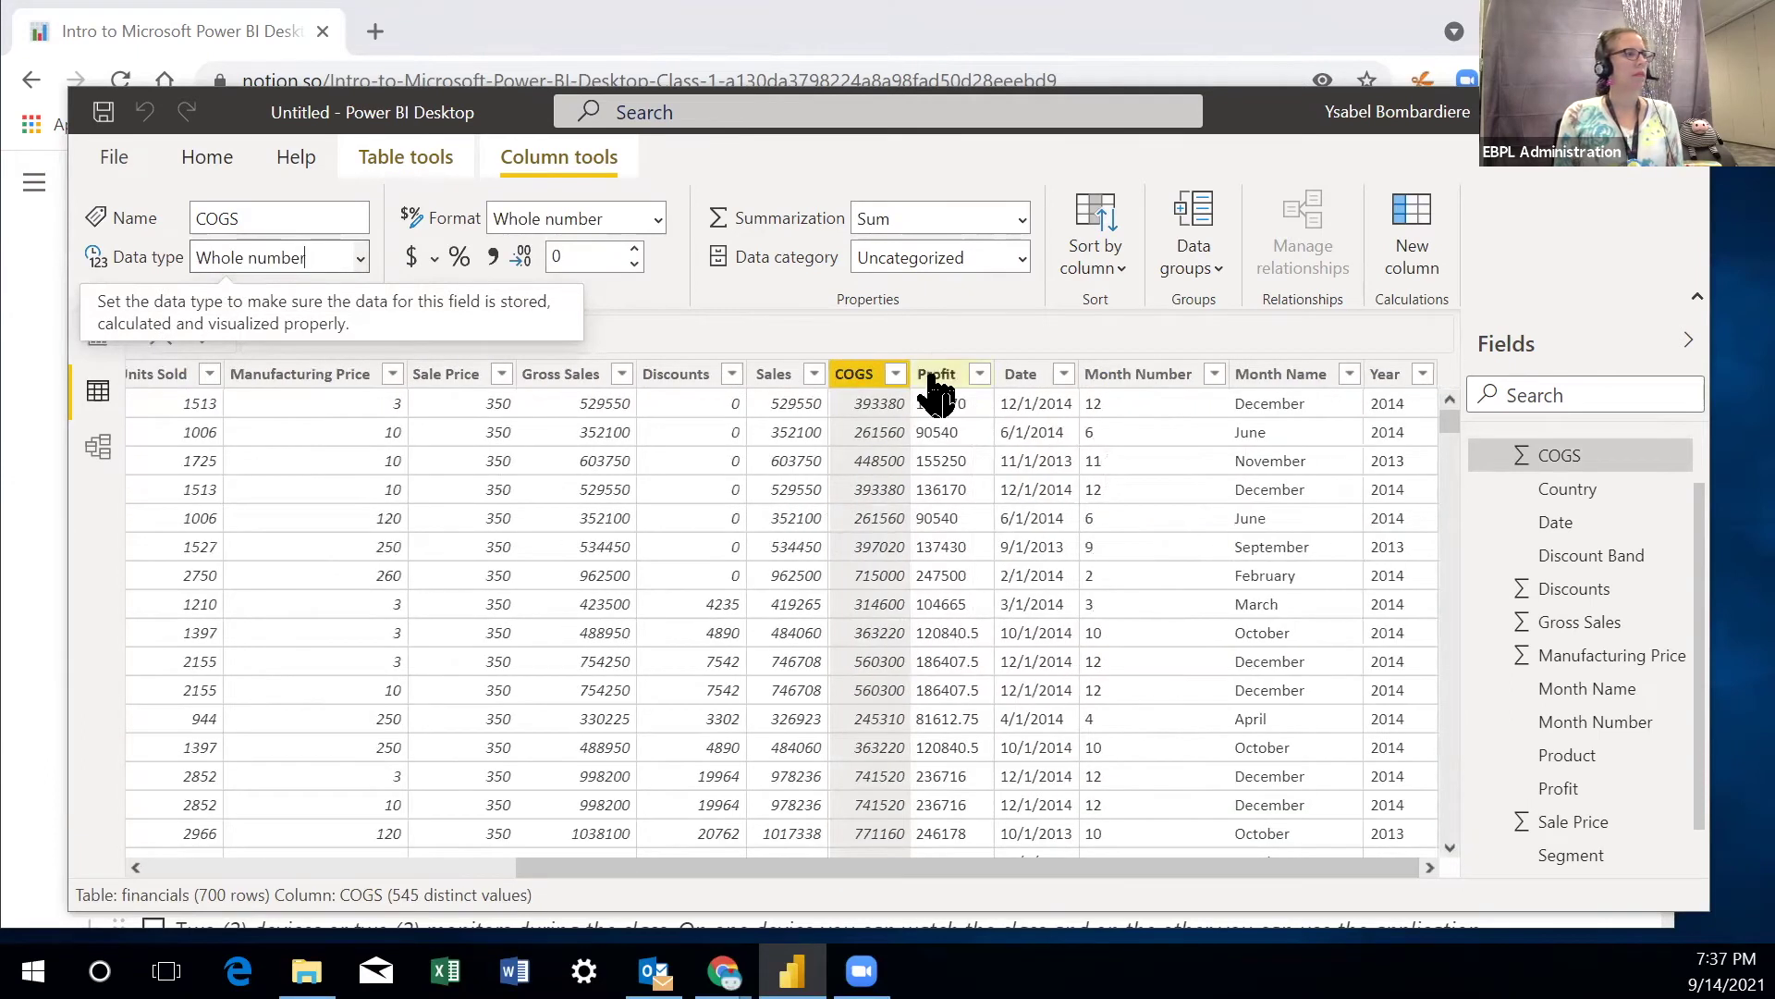
click(935, 374)
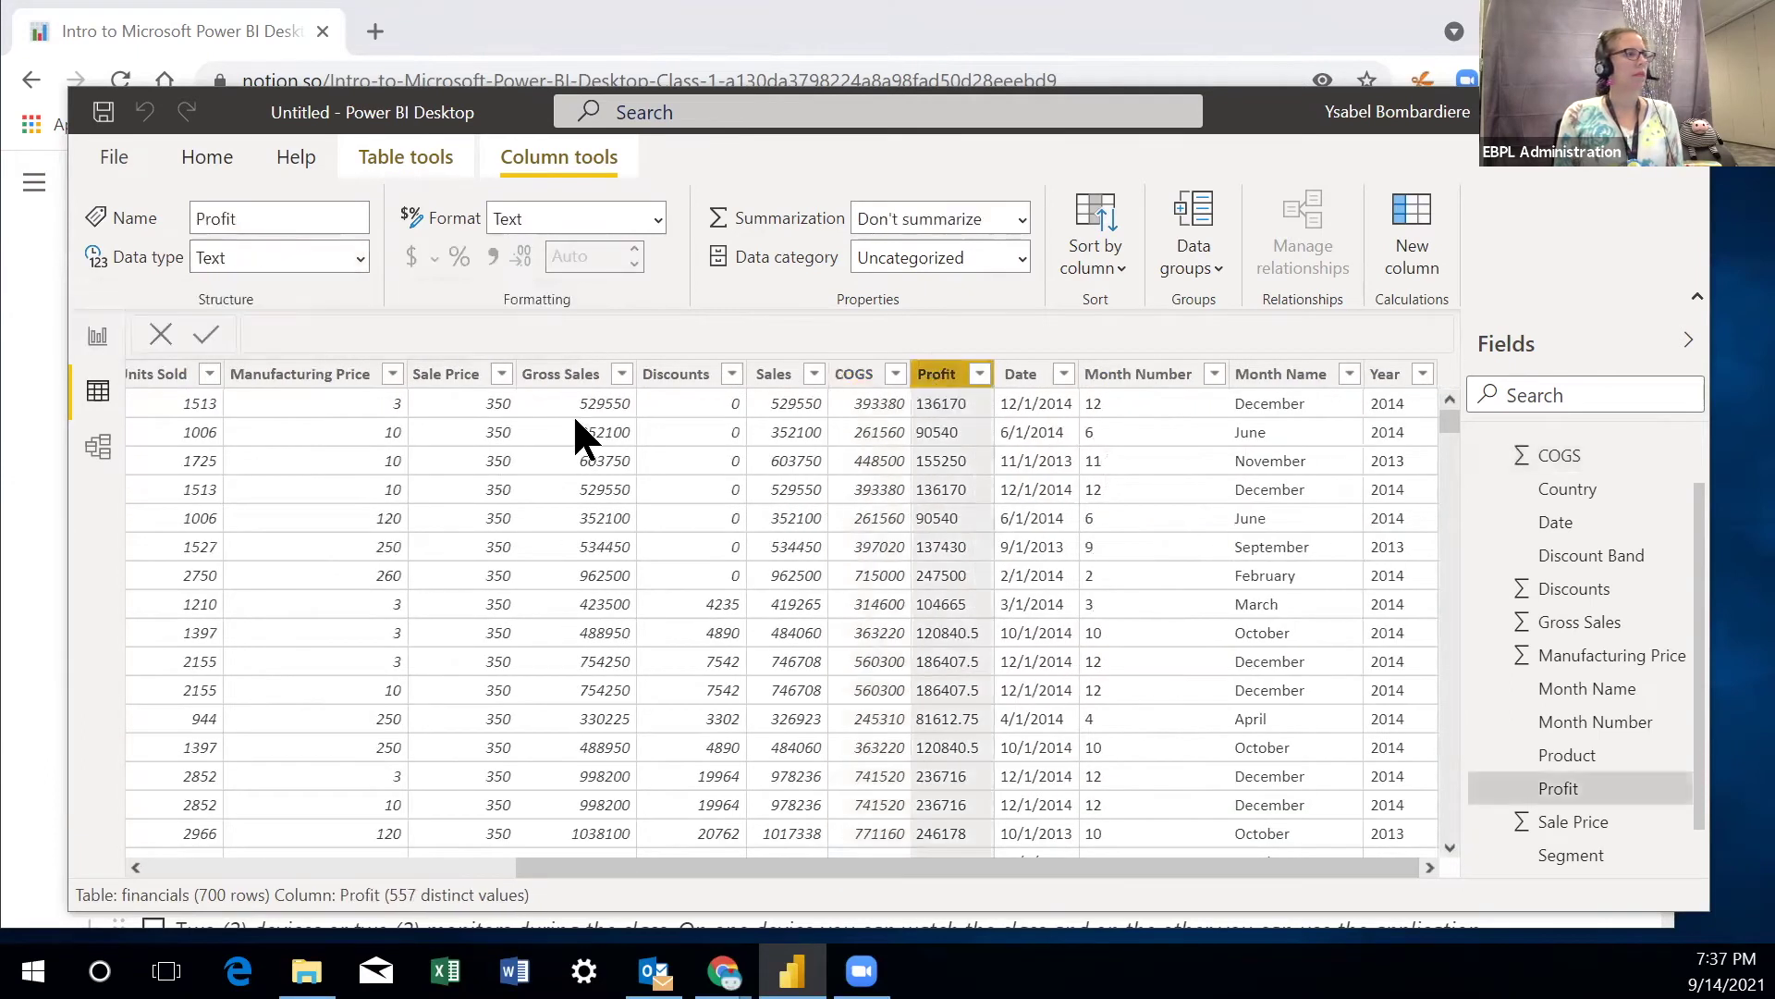
click(359, 258)
click(374, 292)
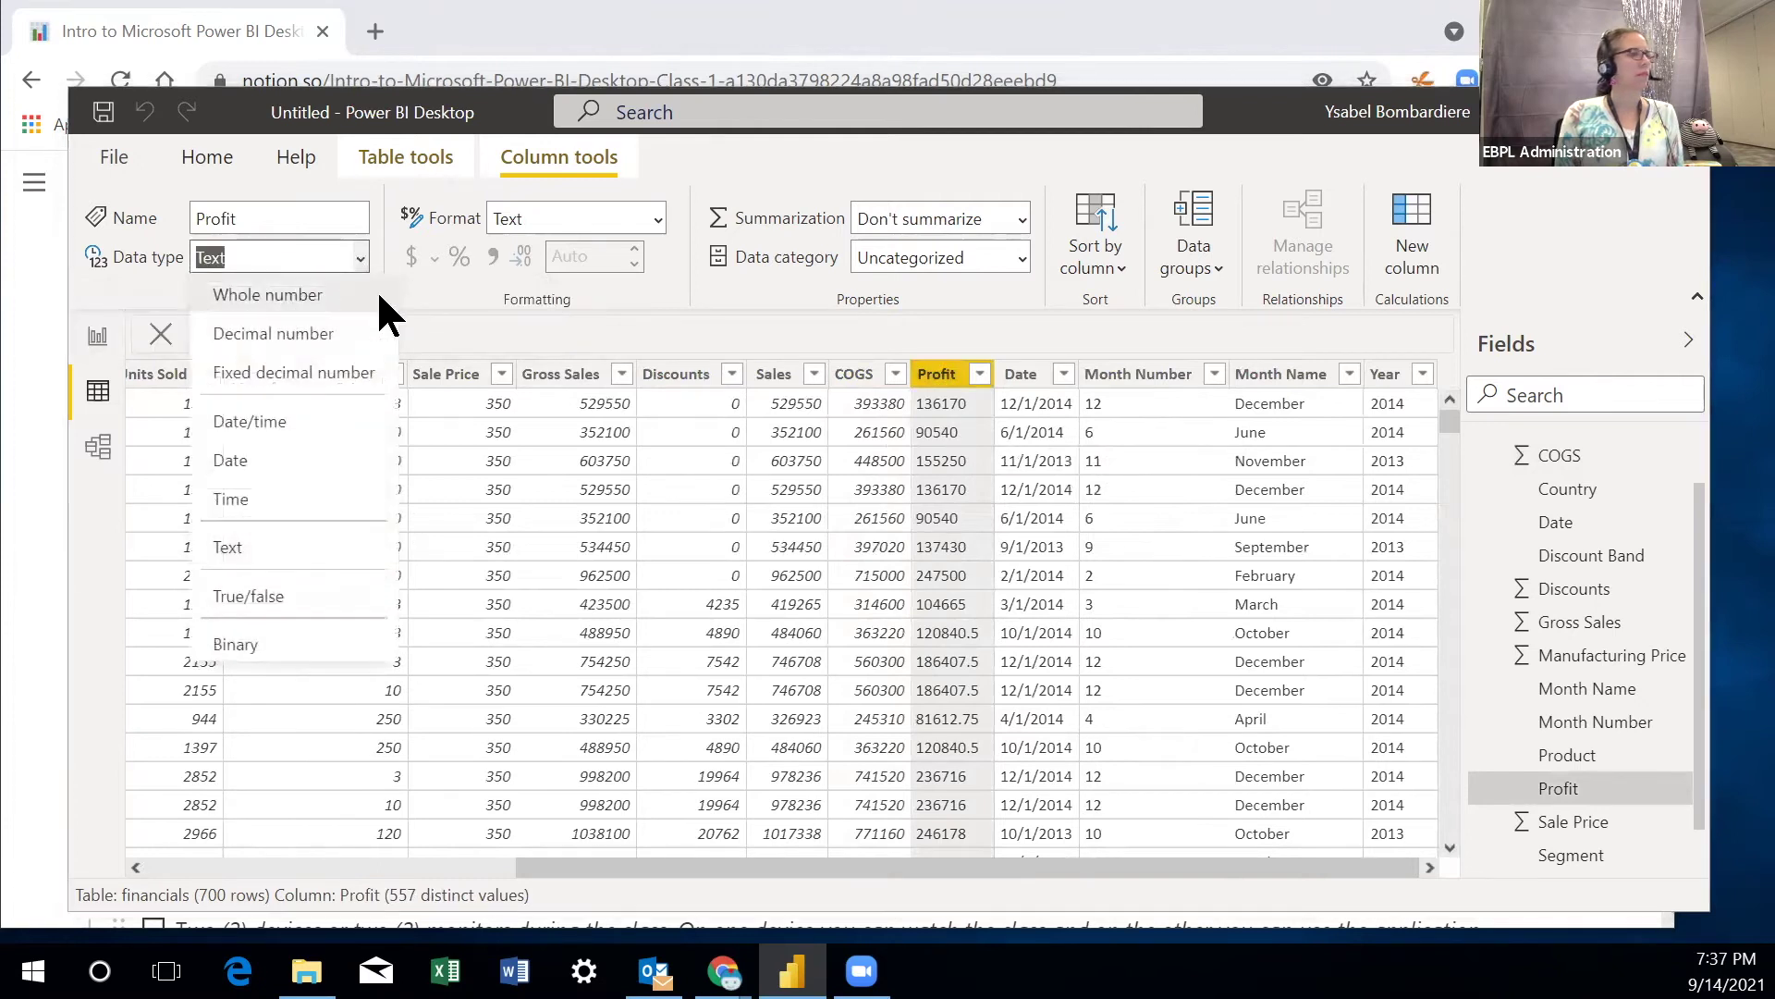
click(1006, 580)
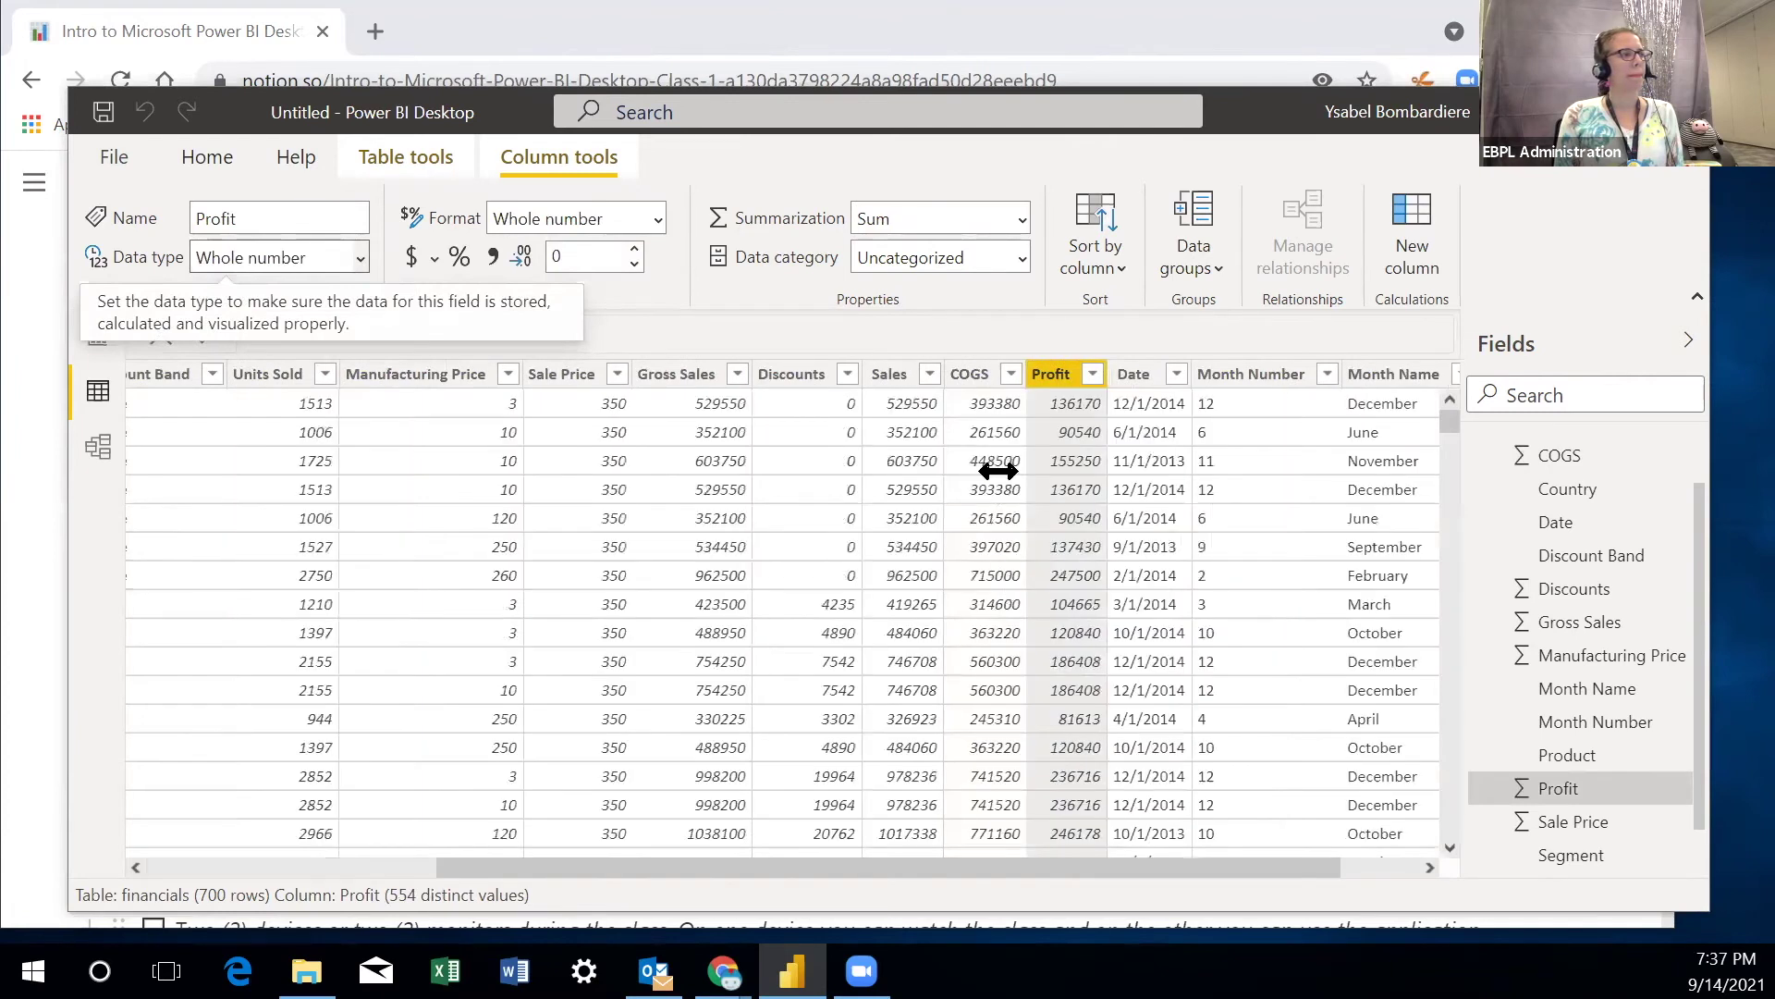
- Set the data type of the Date column to Date, accept the change, and give it the 3/14/2001 (m/d/yyyy) format
click(1135, 379)
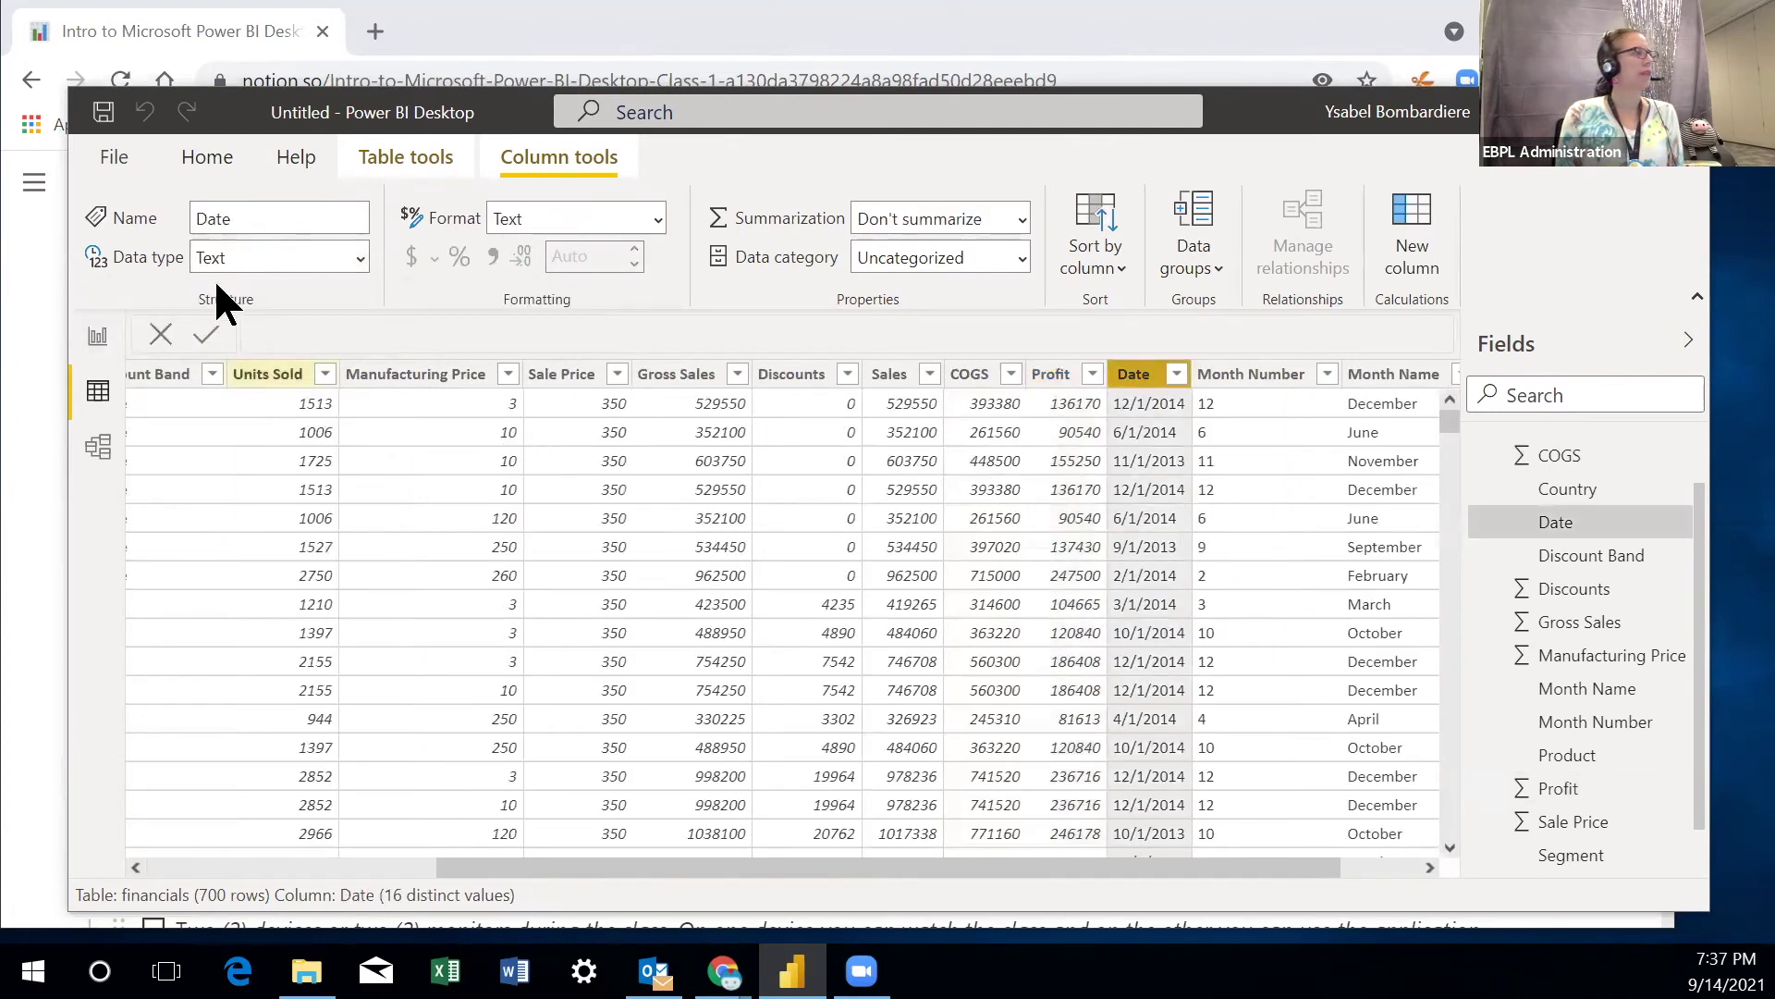
click(360, 258)
click(231, 460)
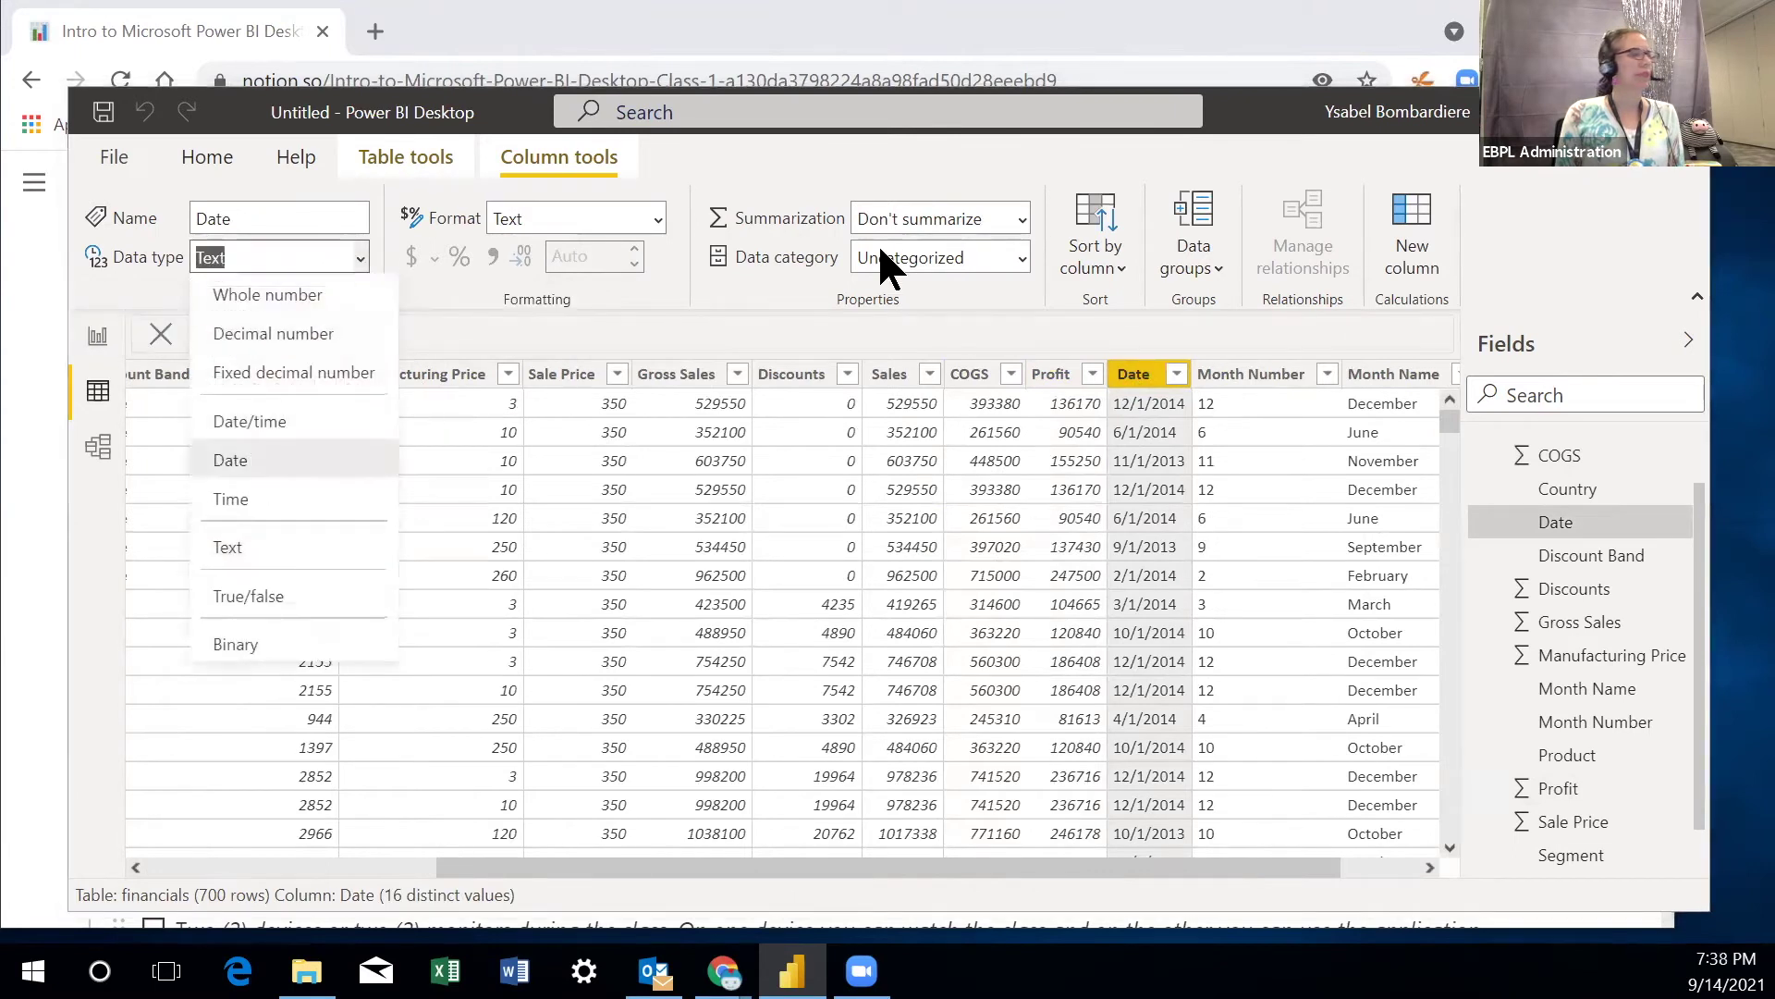
click(1015, 578)
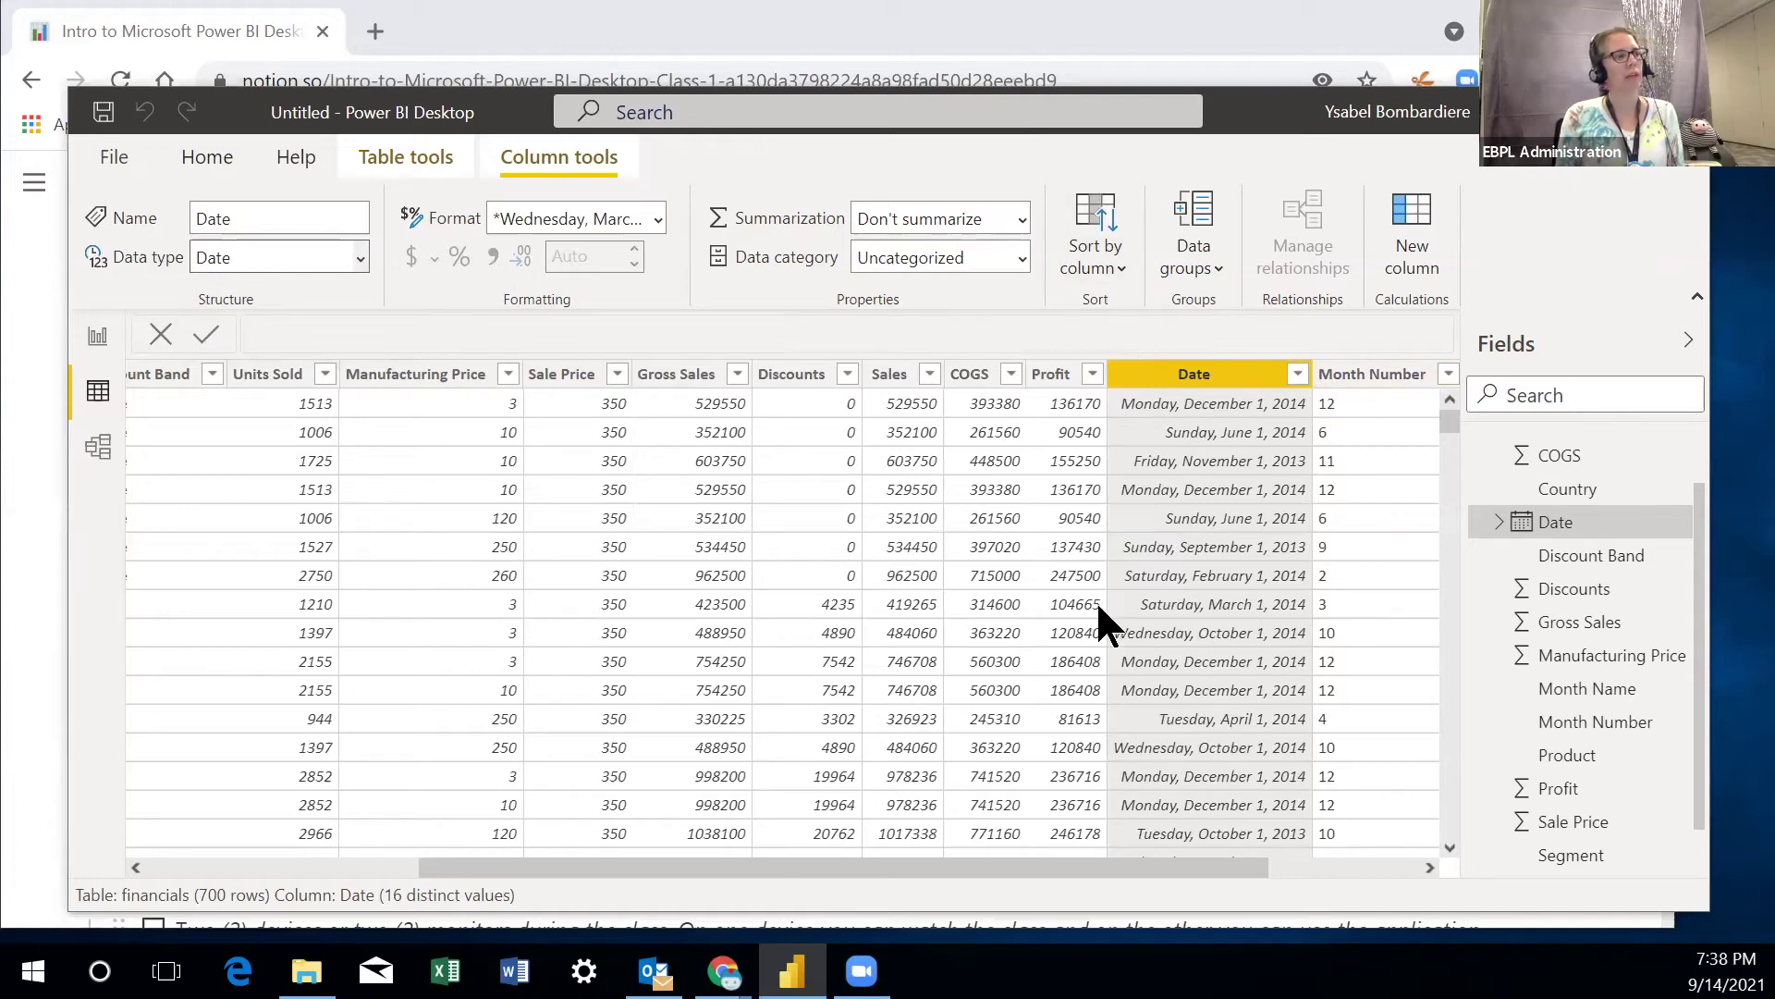
click(659, 221)
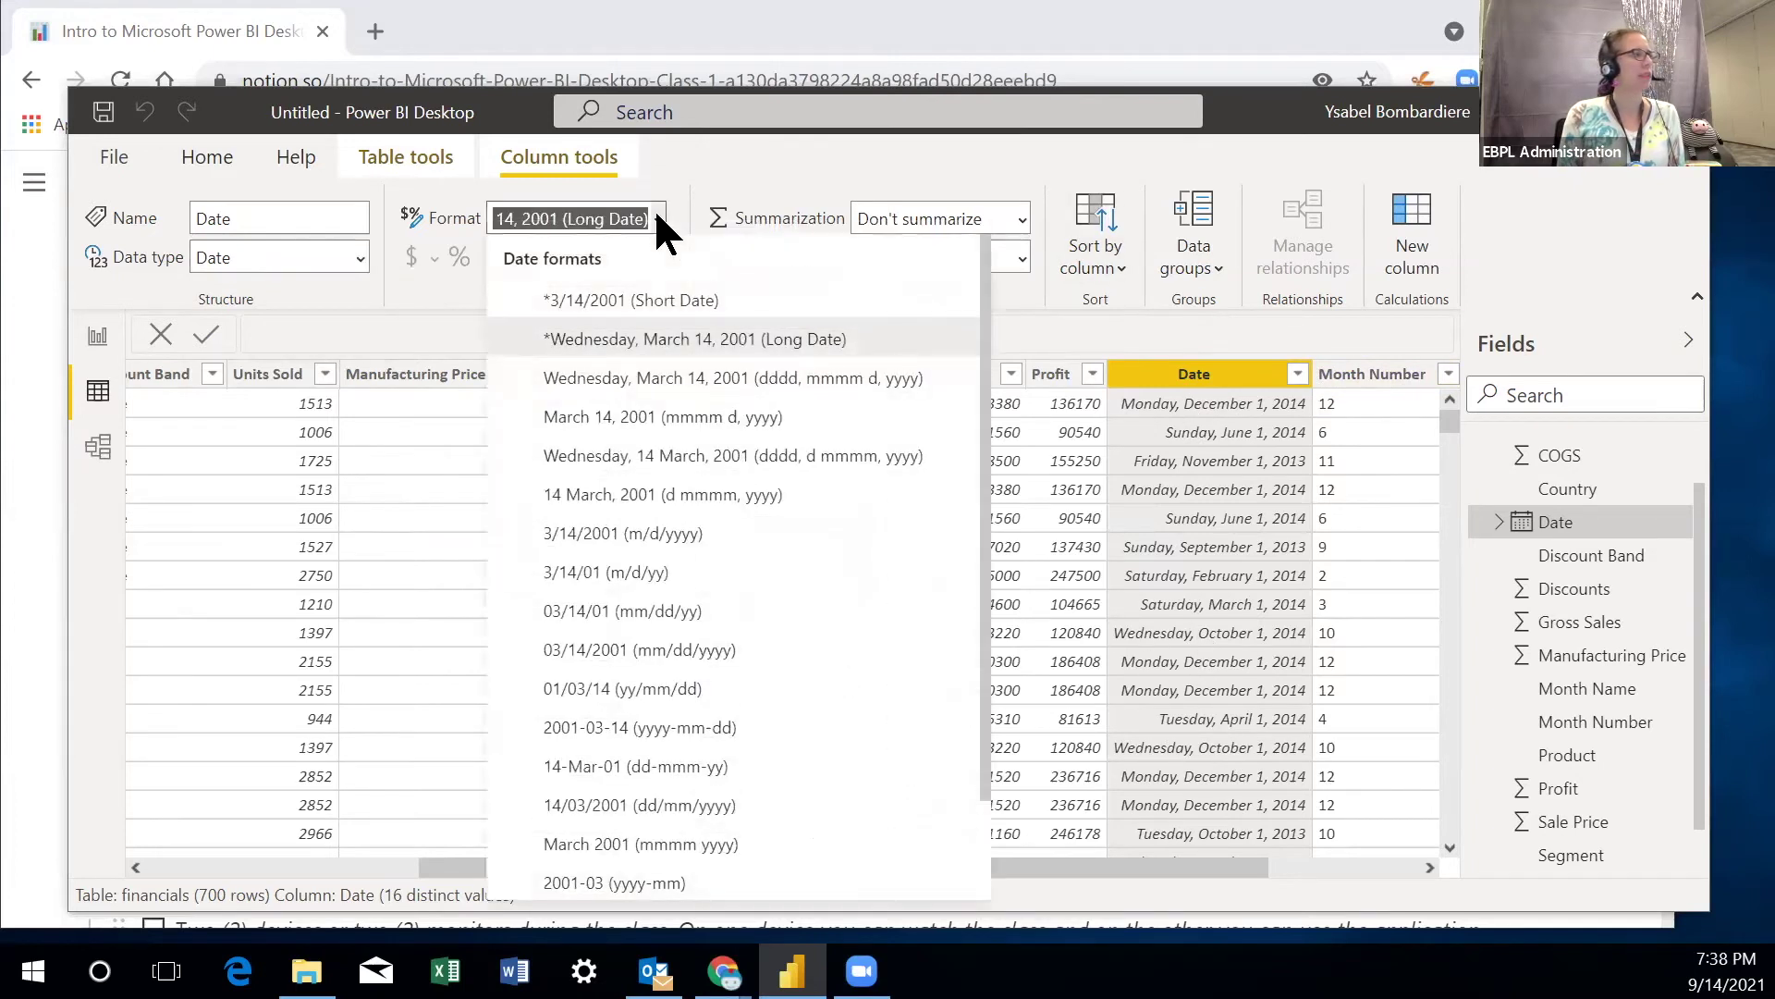
click(609, 534)
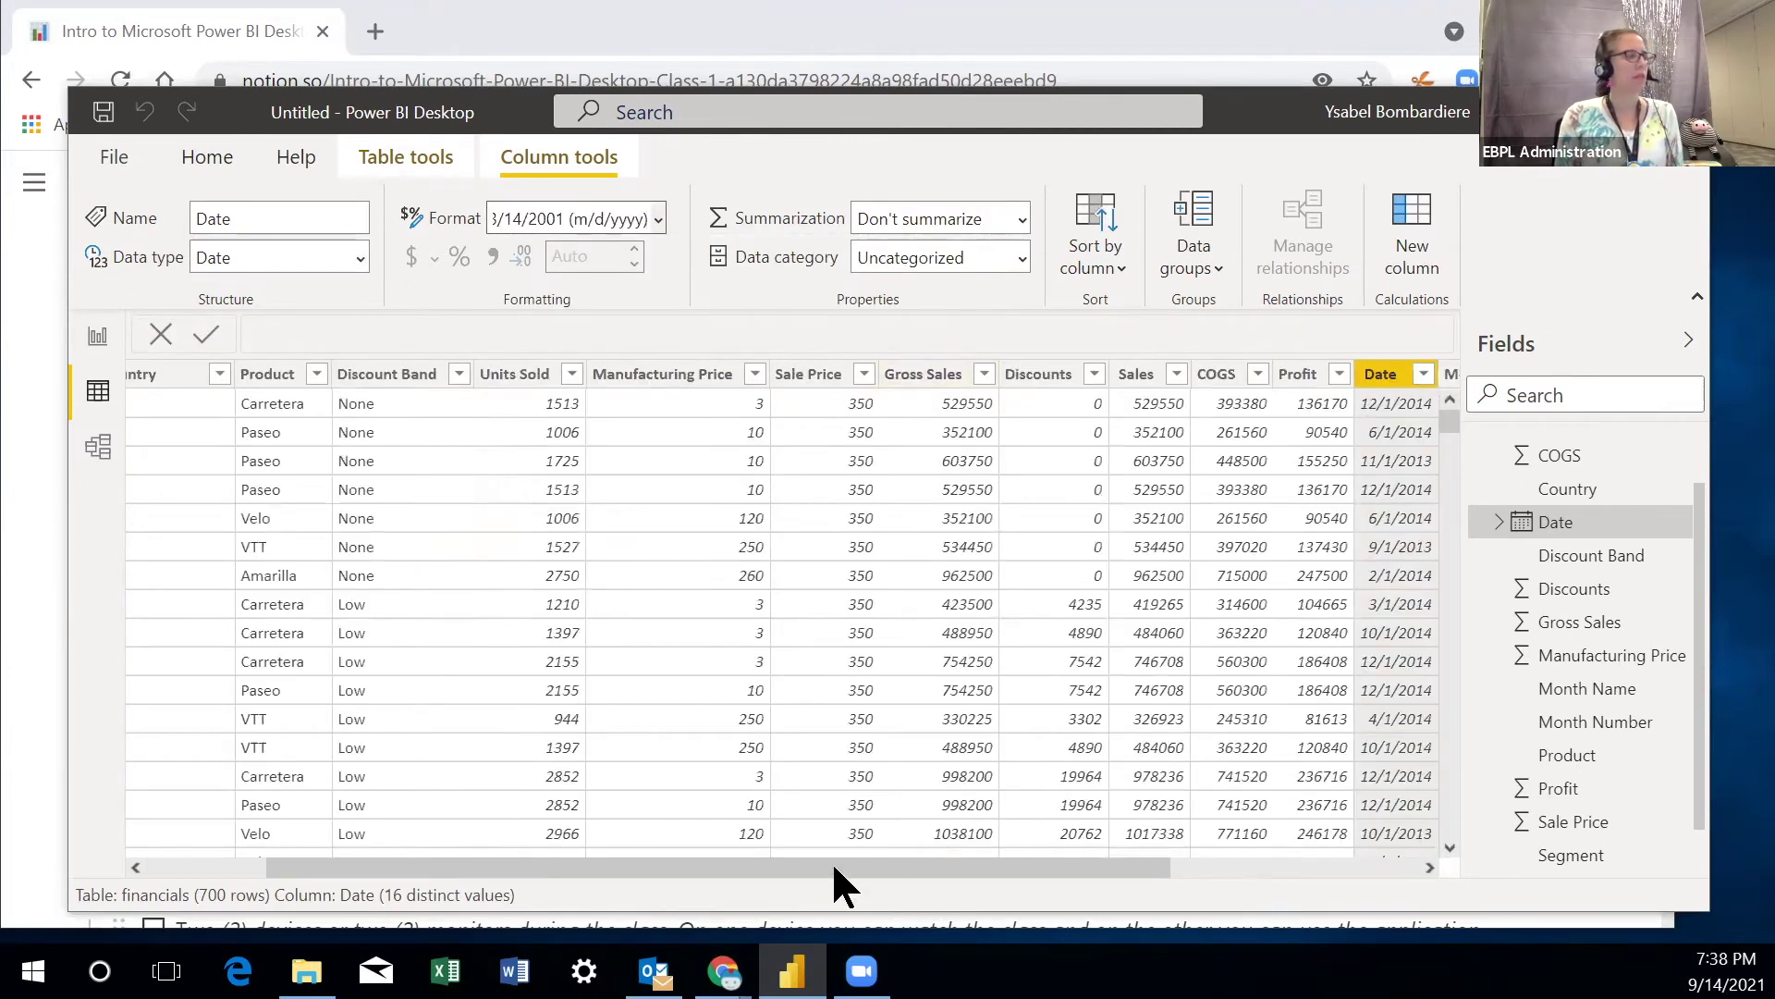
- Set the data type of the Month Number column to Whole number and accept the data type change
drag(836, 867, 1300, 830)
click(1144, 377)
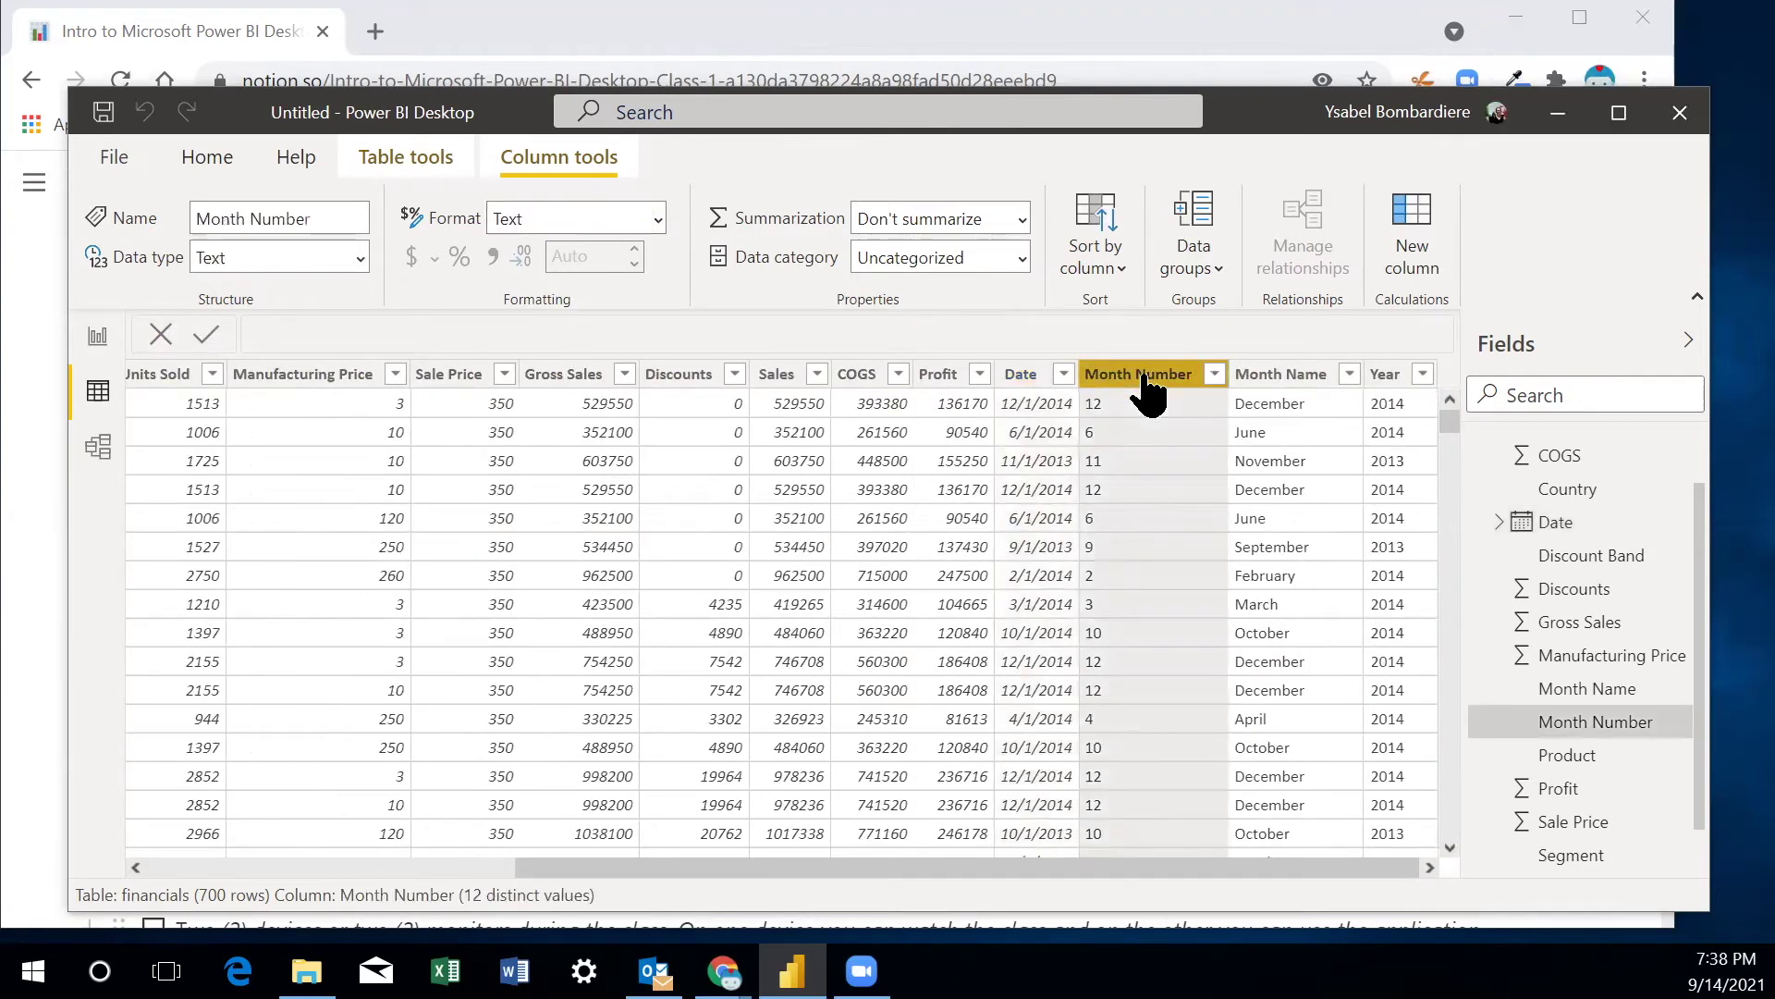
click(355, 262)
click(355, 262)
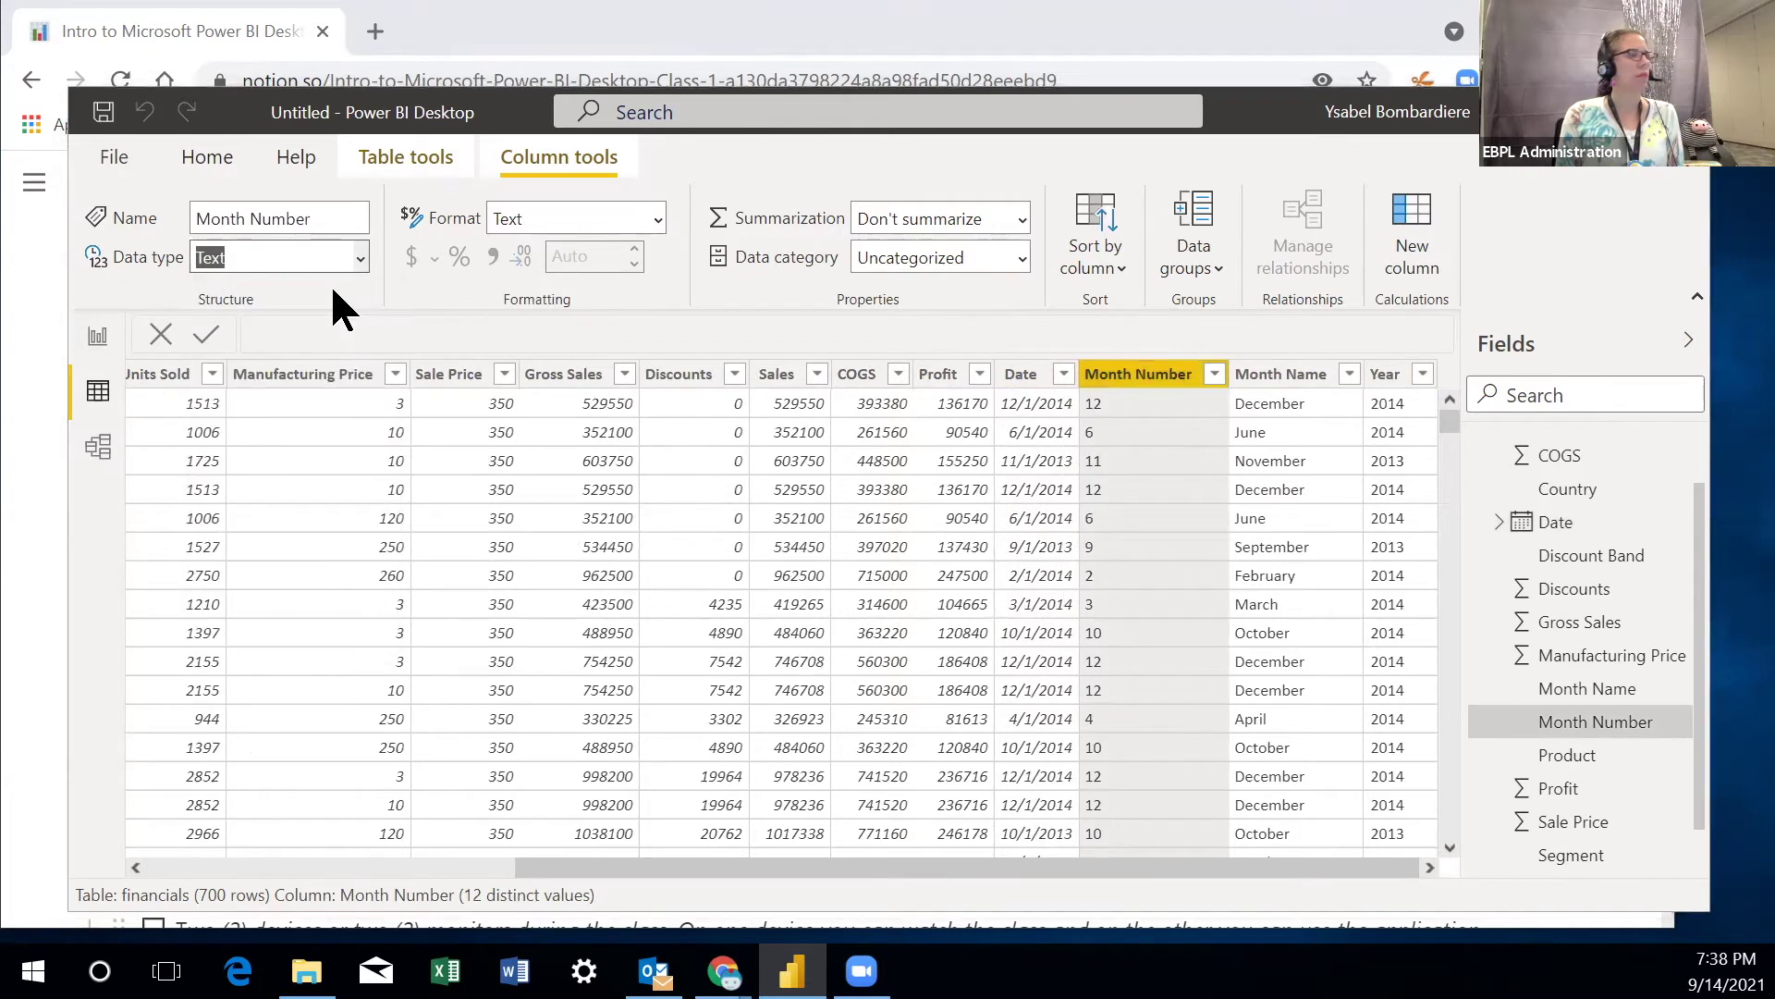
click(1017, 581)
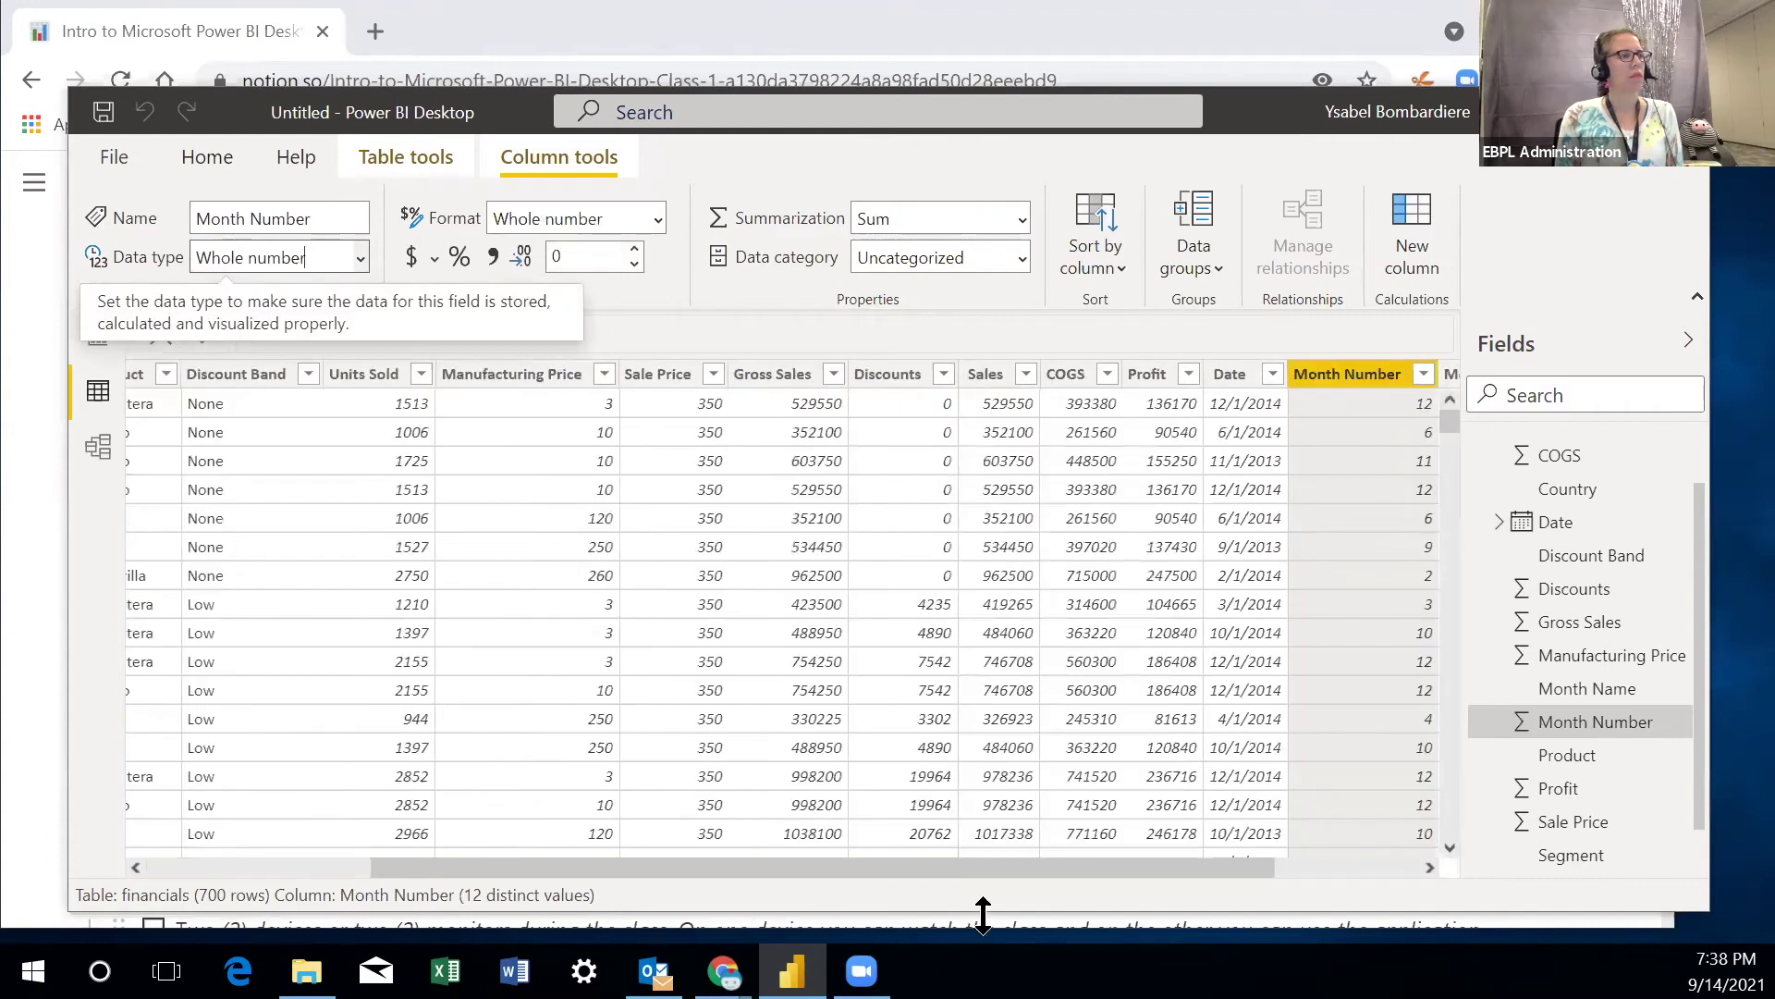
- Check the Month Name column's data type, and set the Year column's data type to Whole number, accepting the change
drag(1181, 869, 1300, 866)
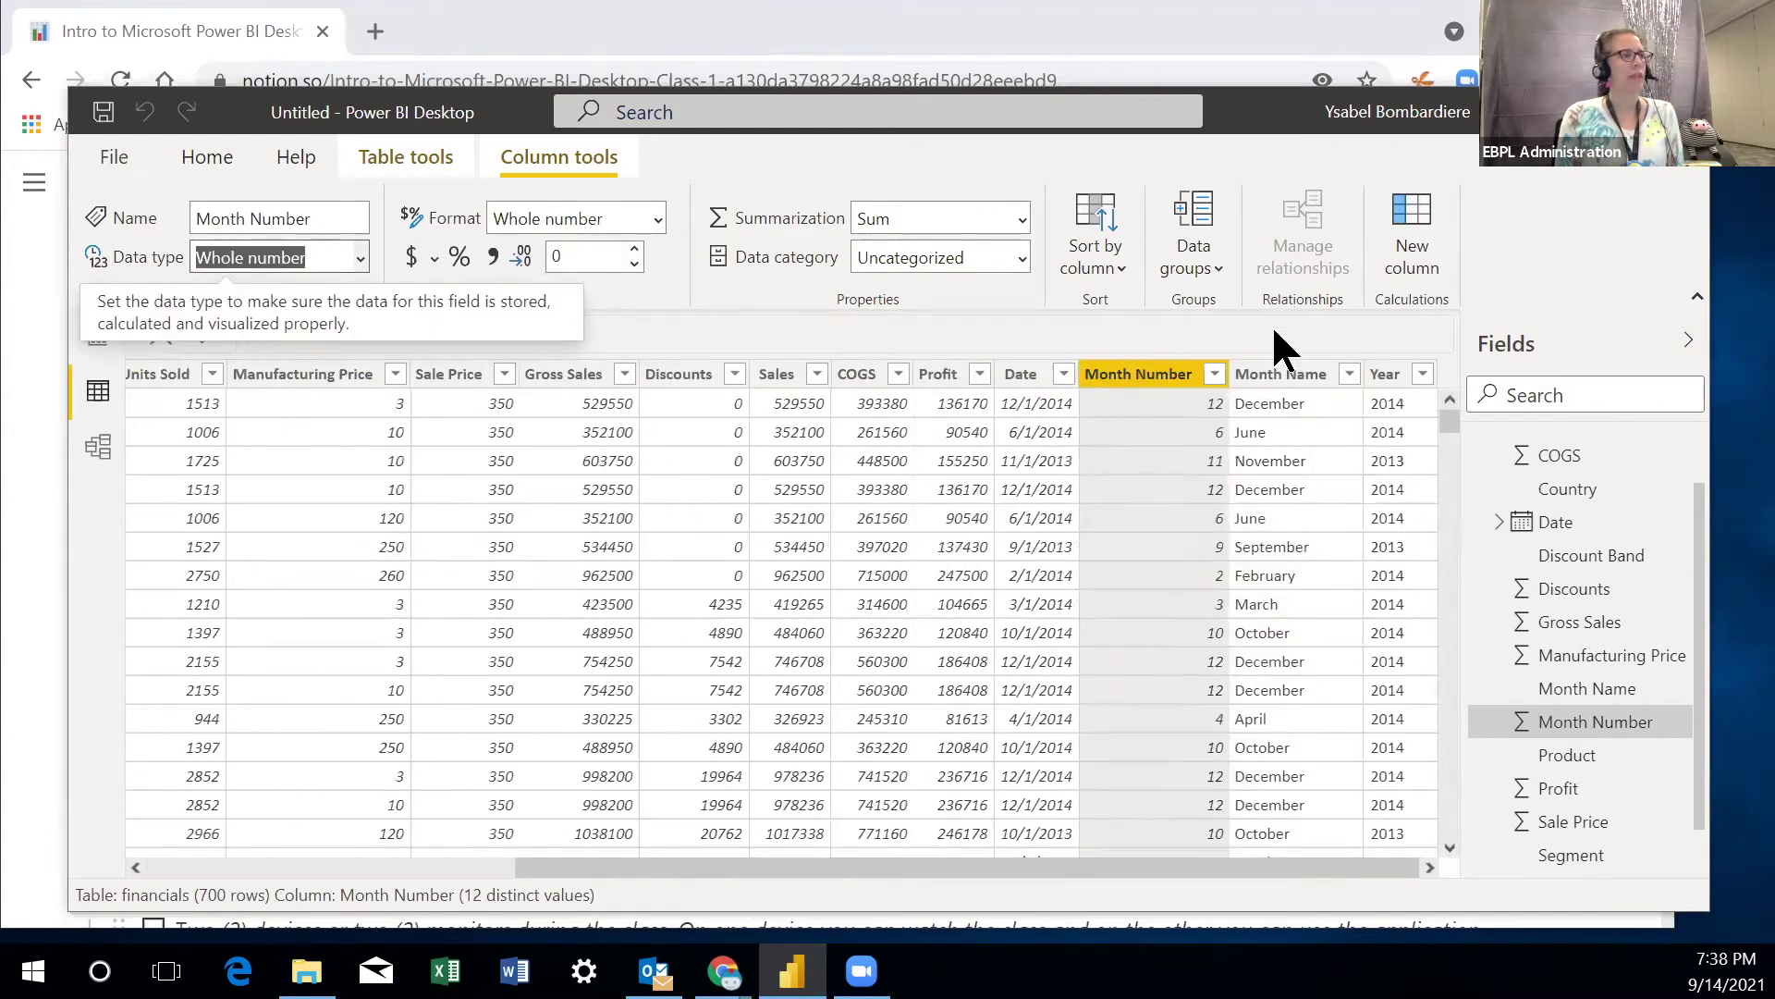
click(1274, 379)
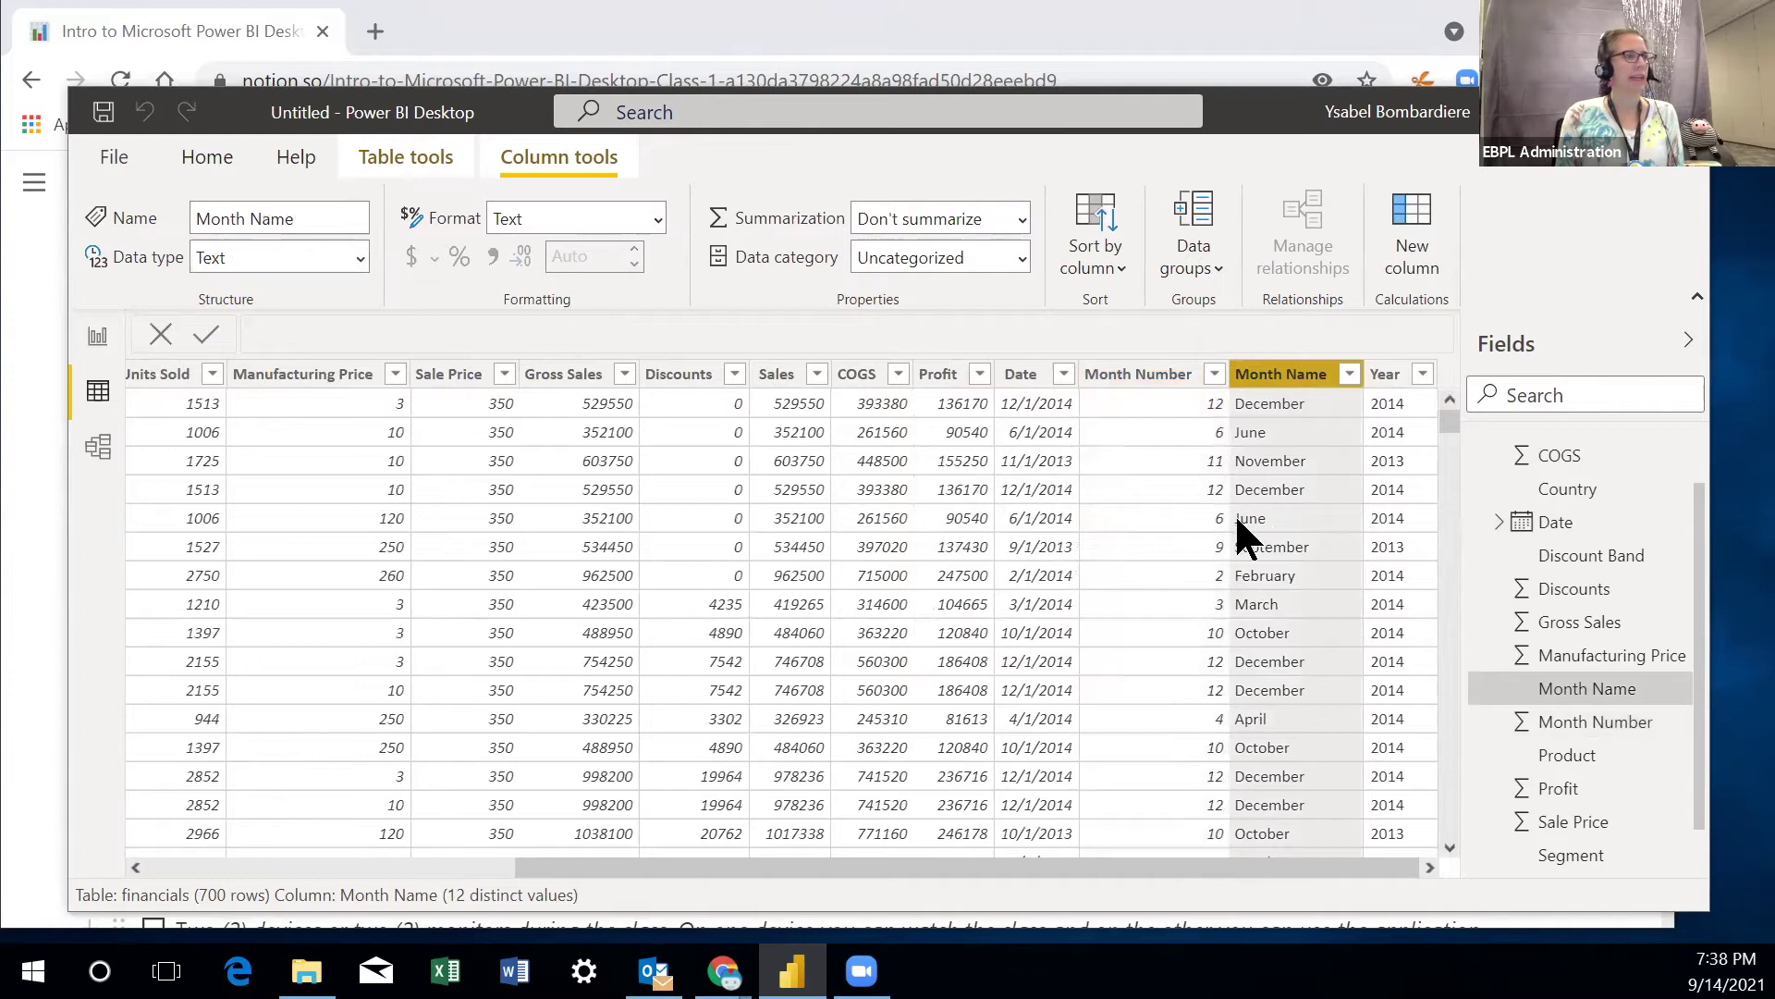
click(1384, 374)
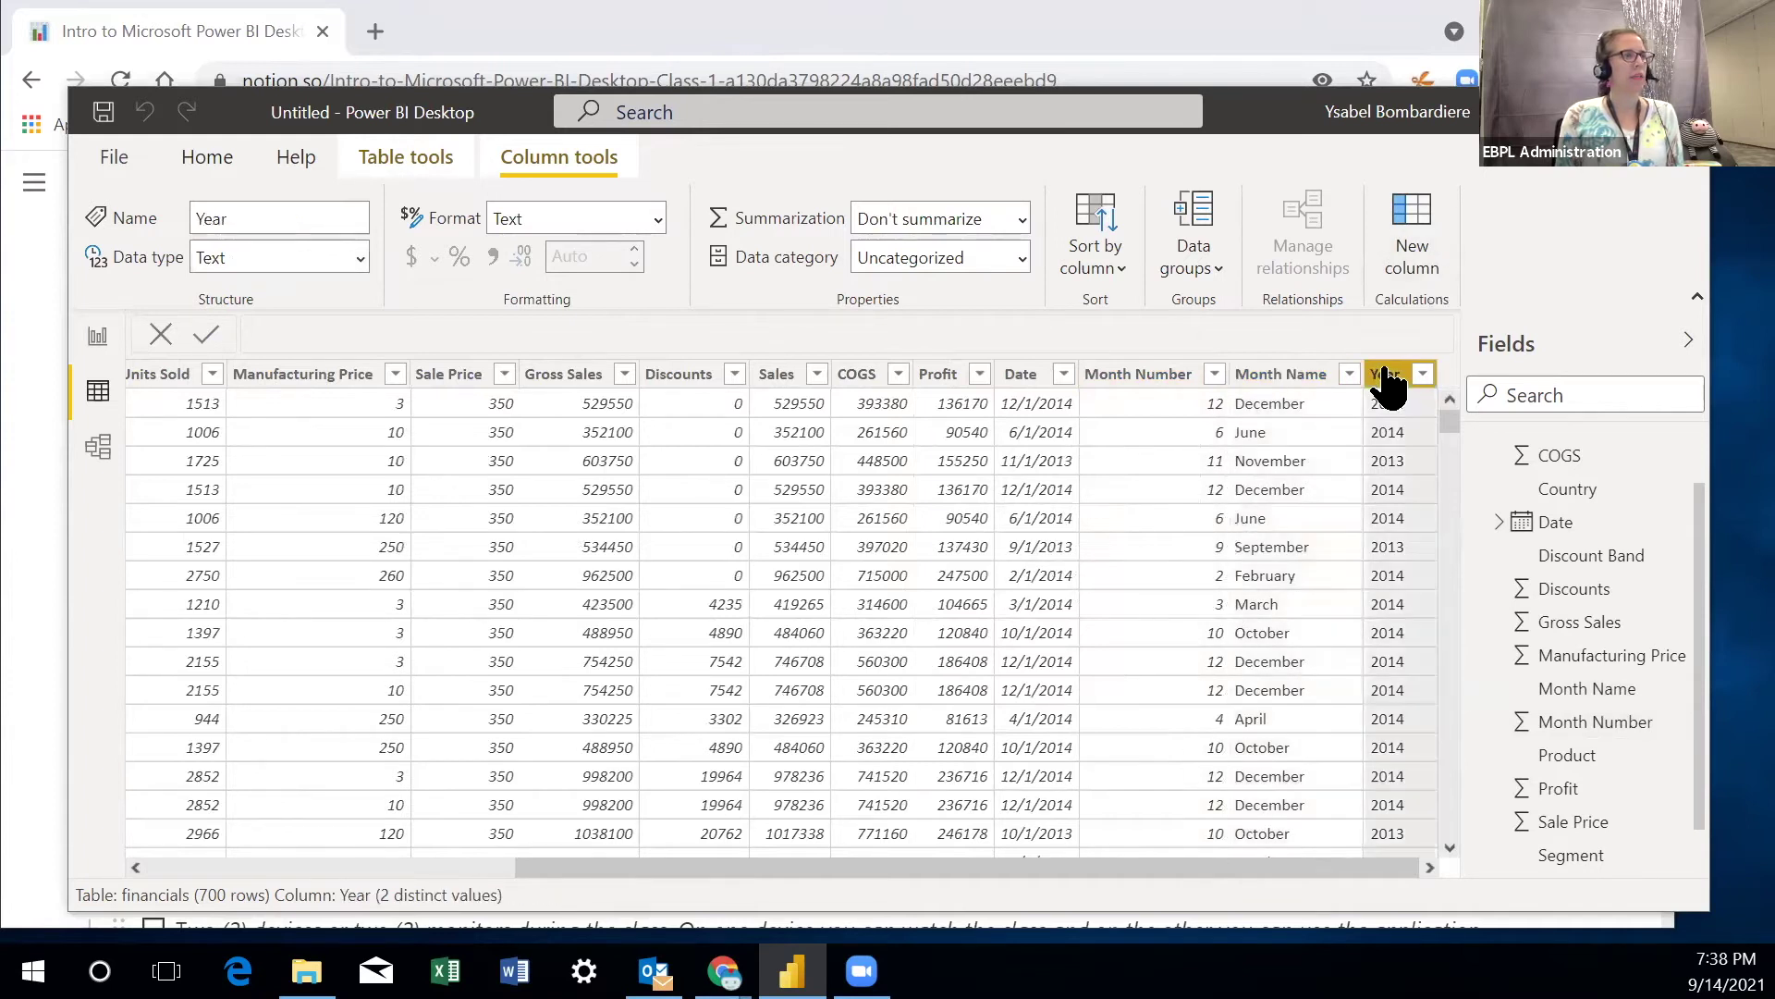
click(361, 261)
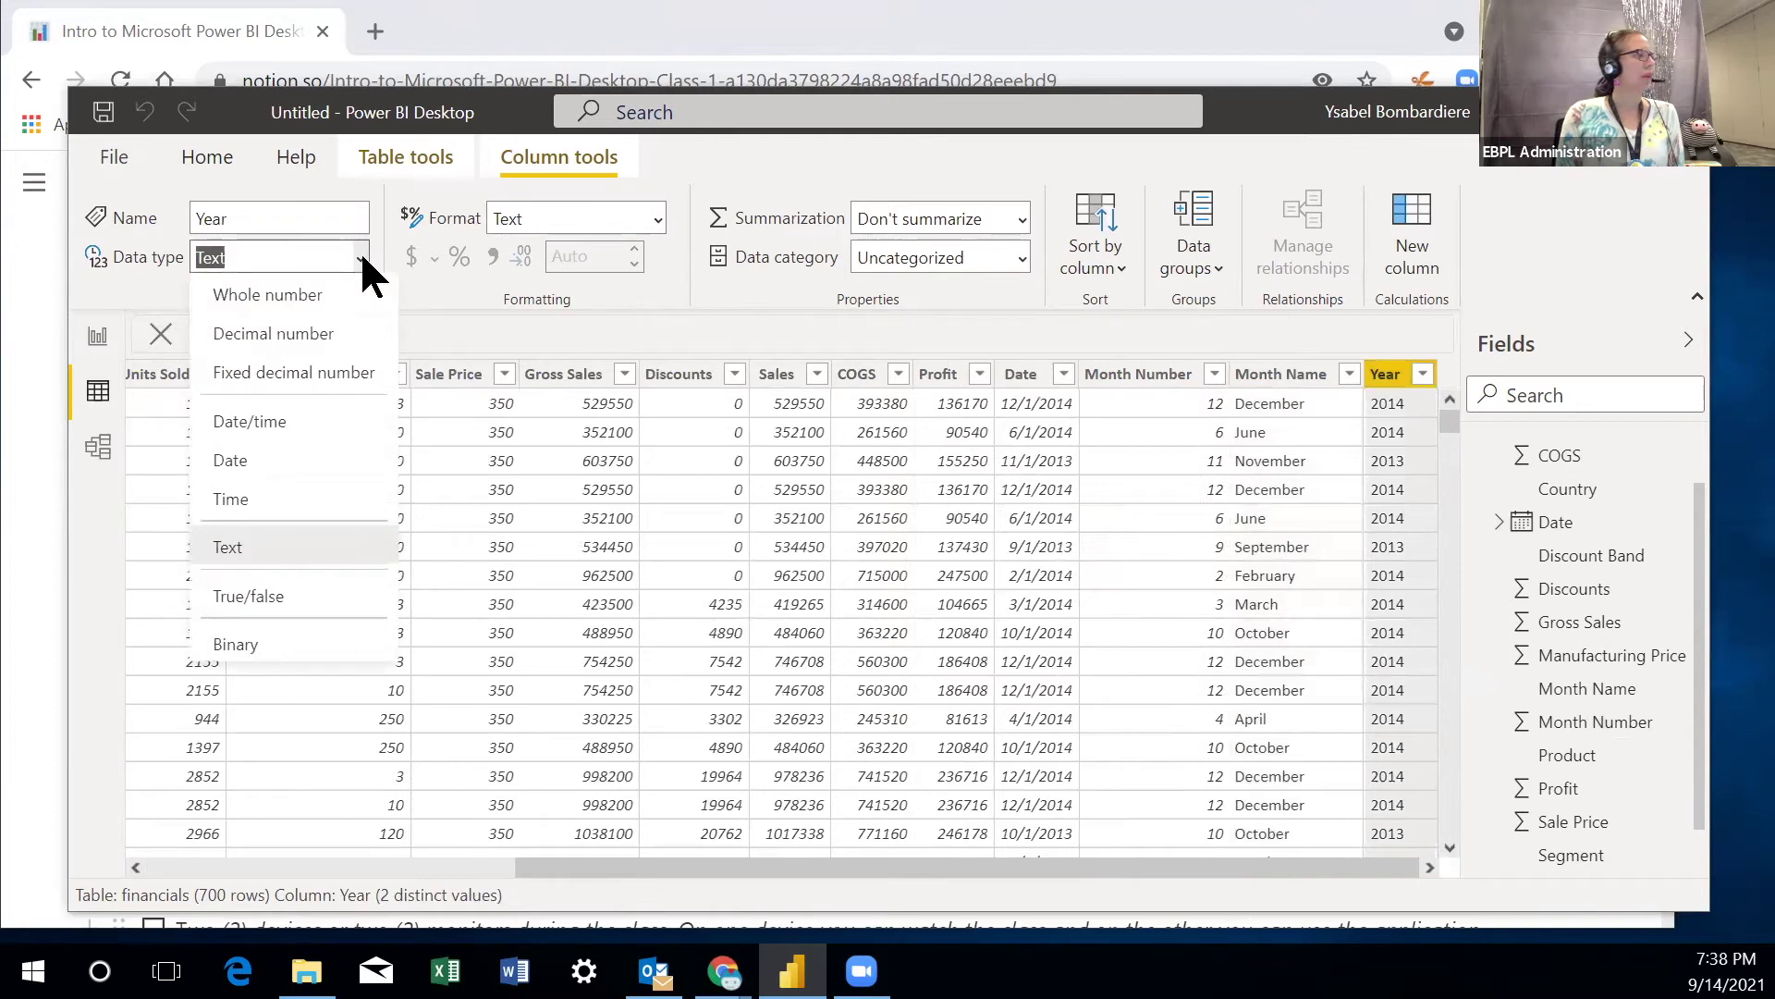
click(309, 298)
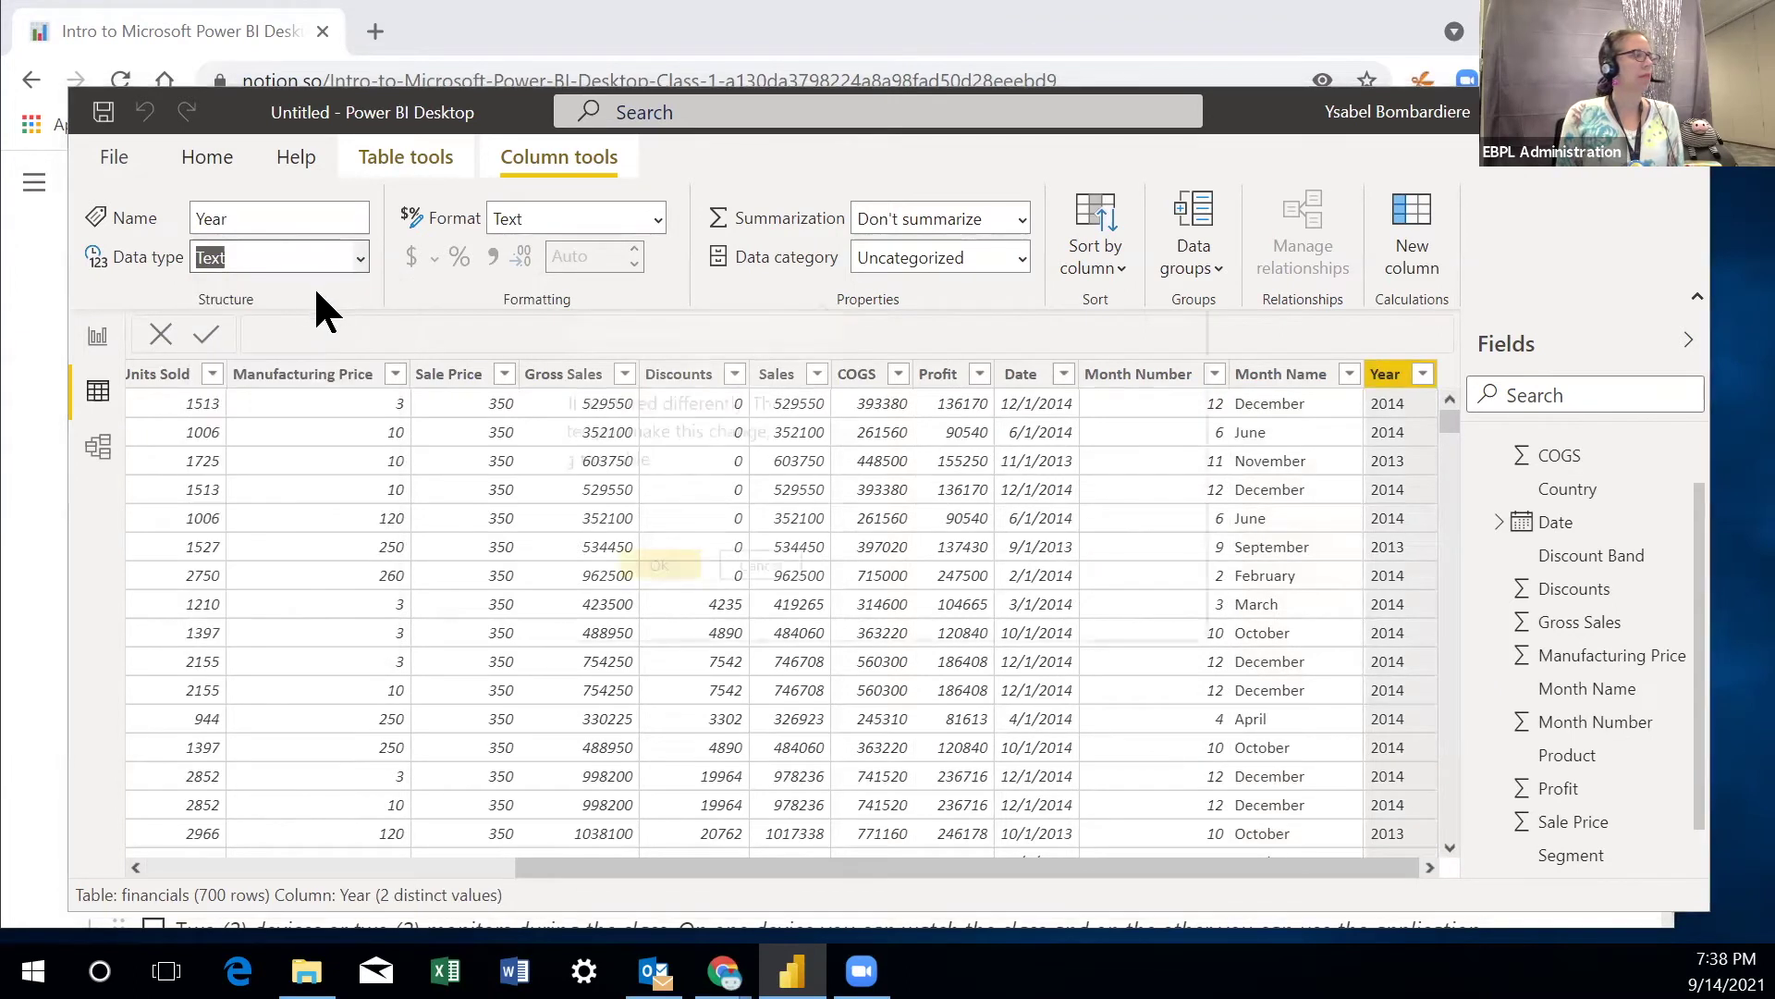
click(1022, 573)
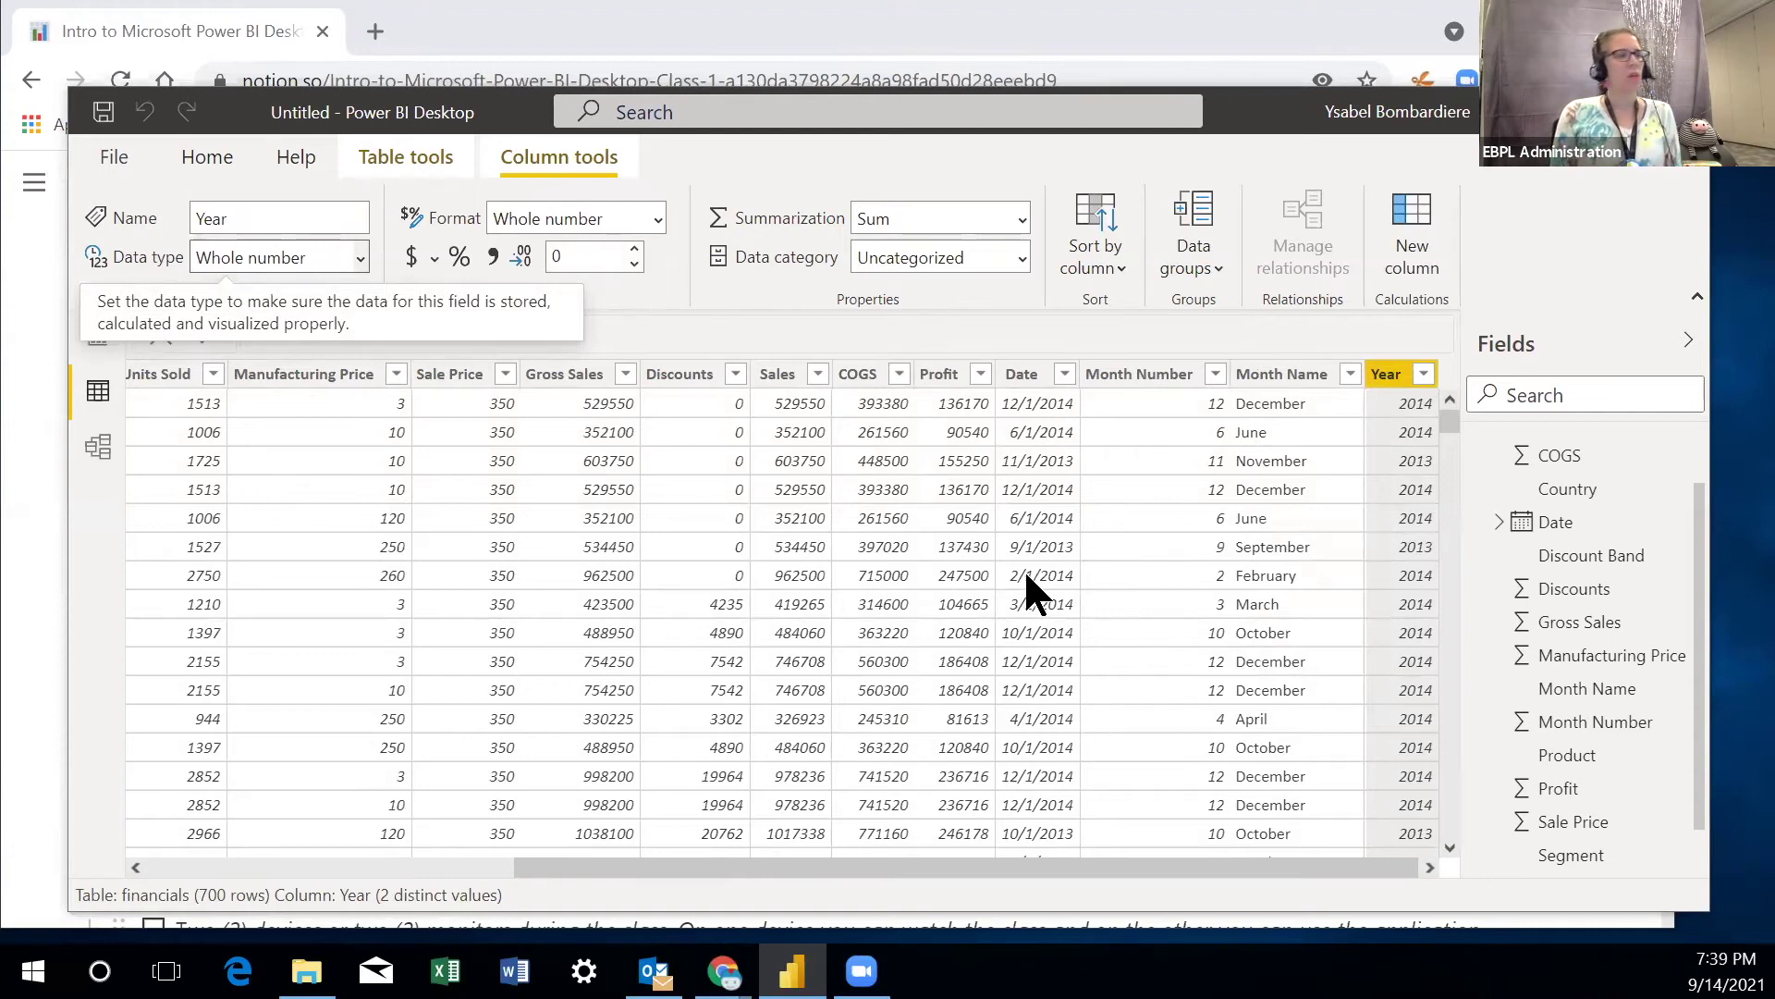
- Review the columns of the financials table in the data view and the data types offered for Units Sold
drag(984, 868, 618, 868)
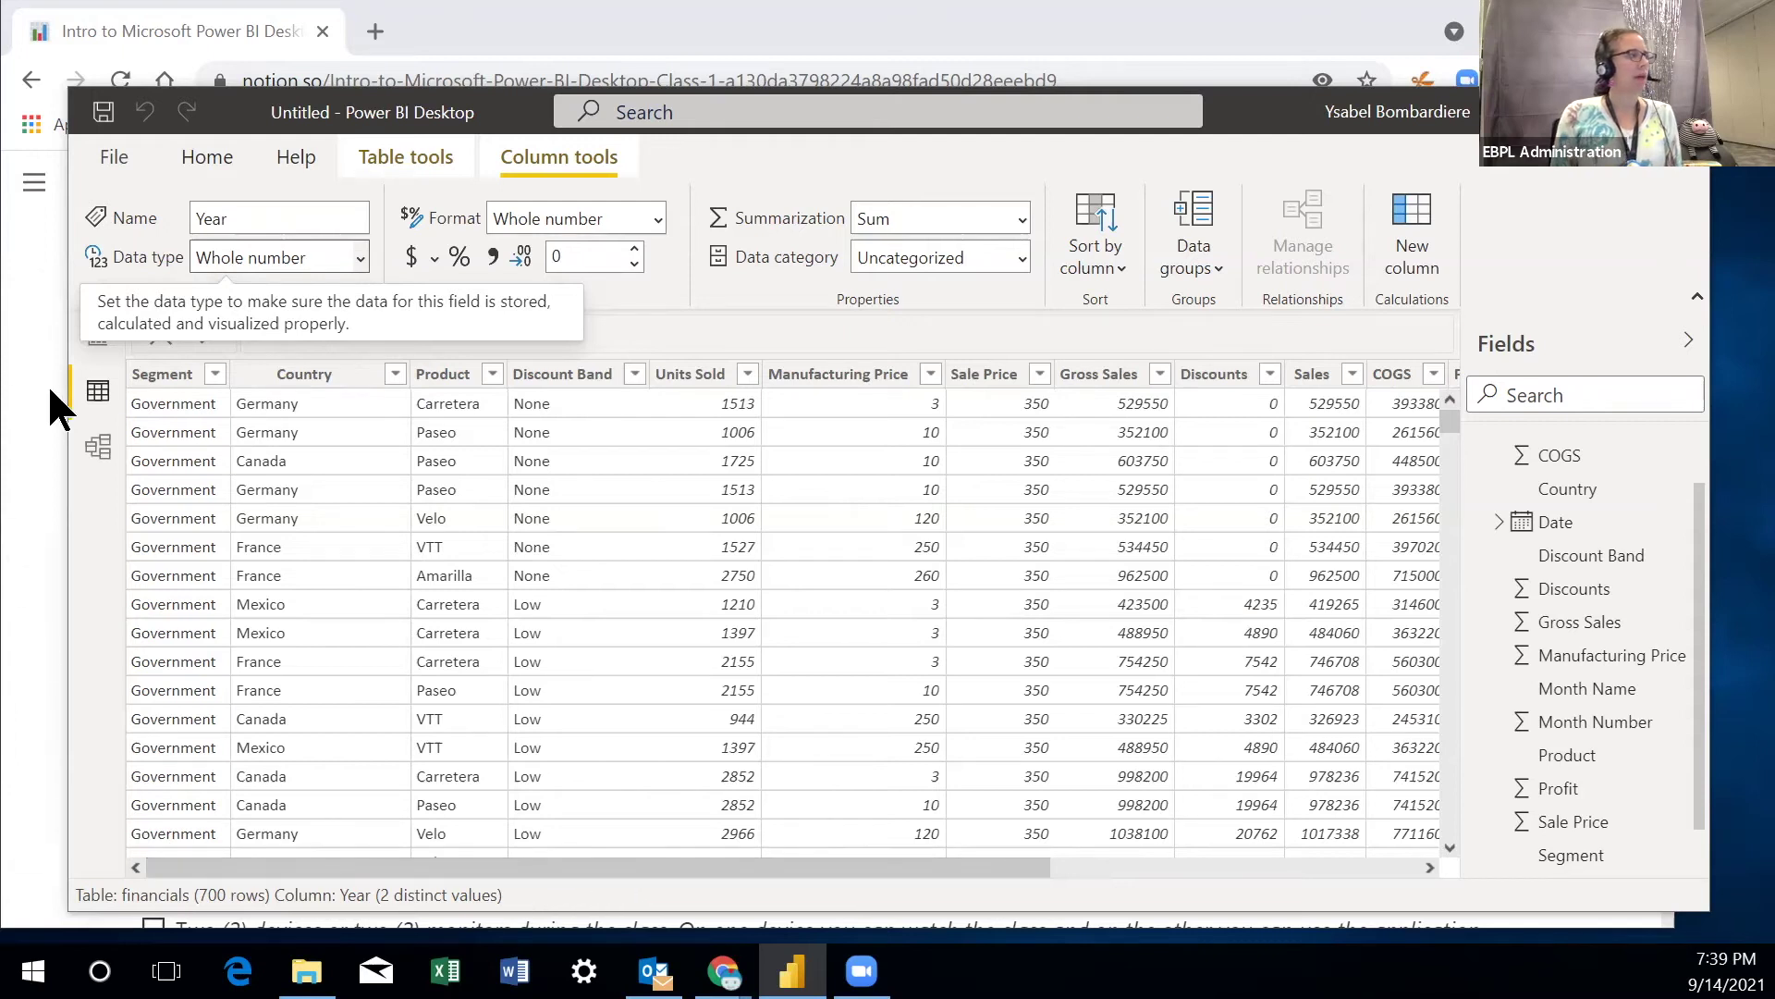
click(98, 338)
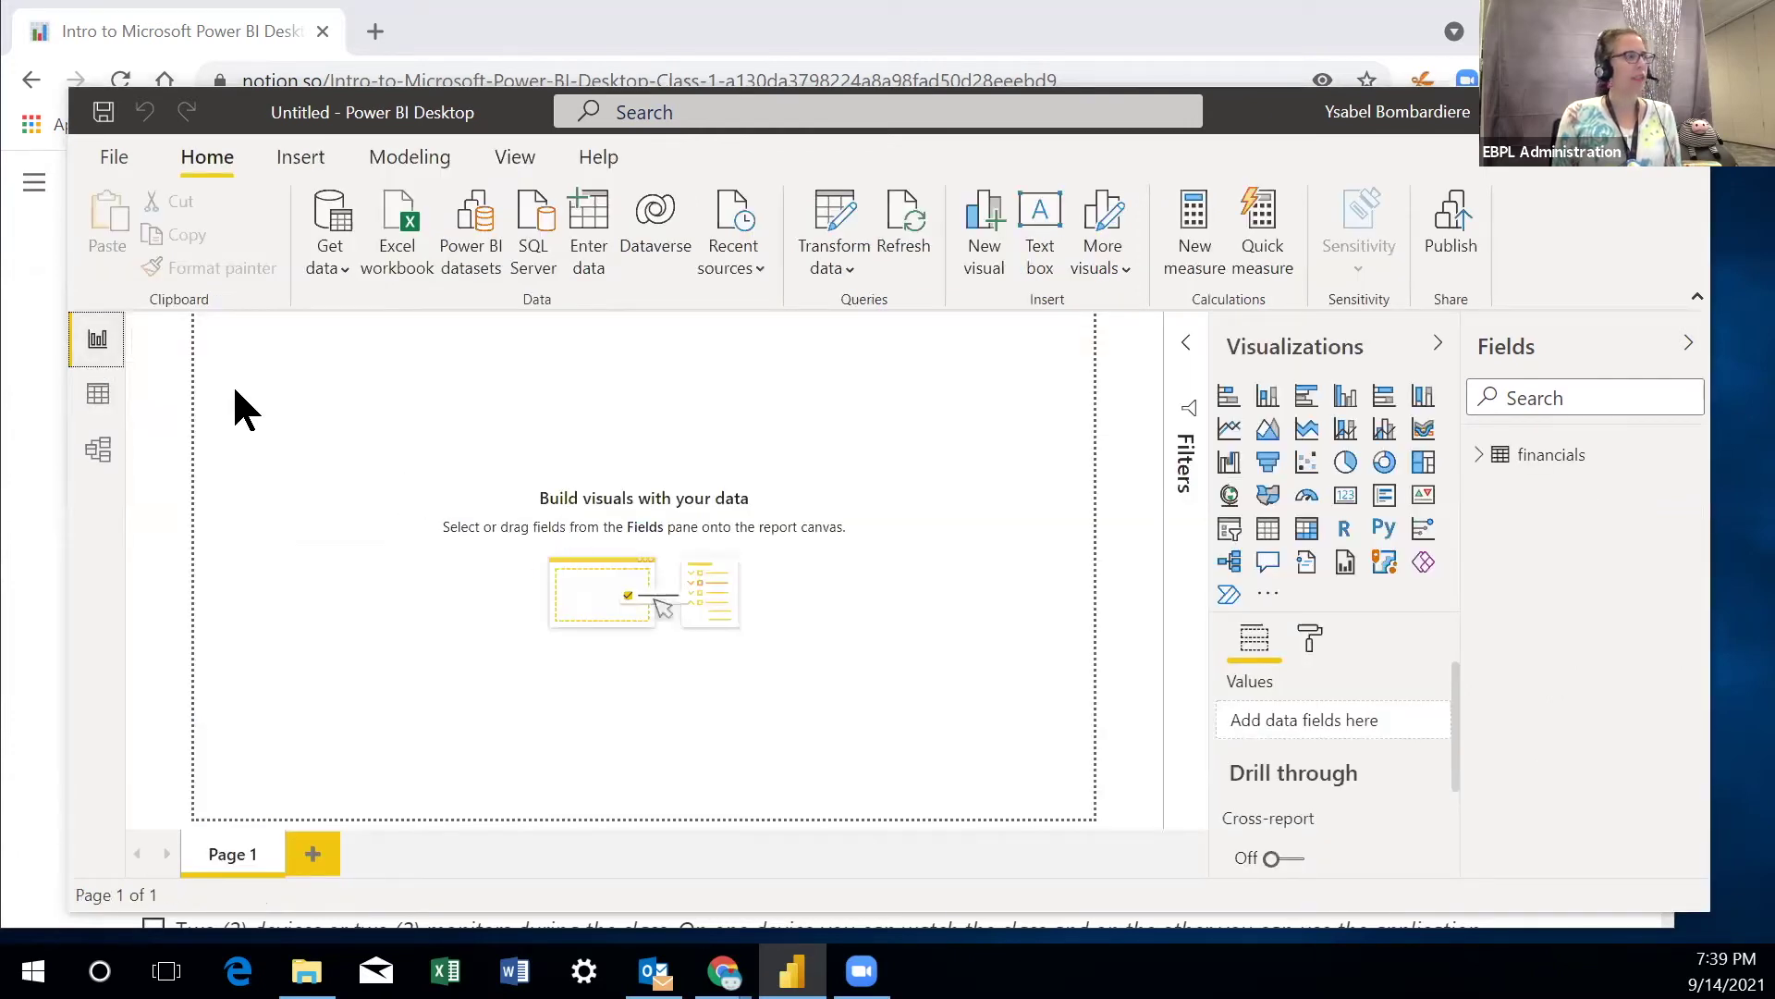
click(99, 397)
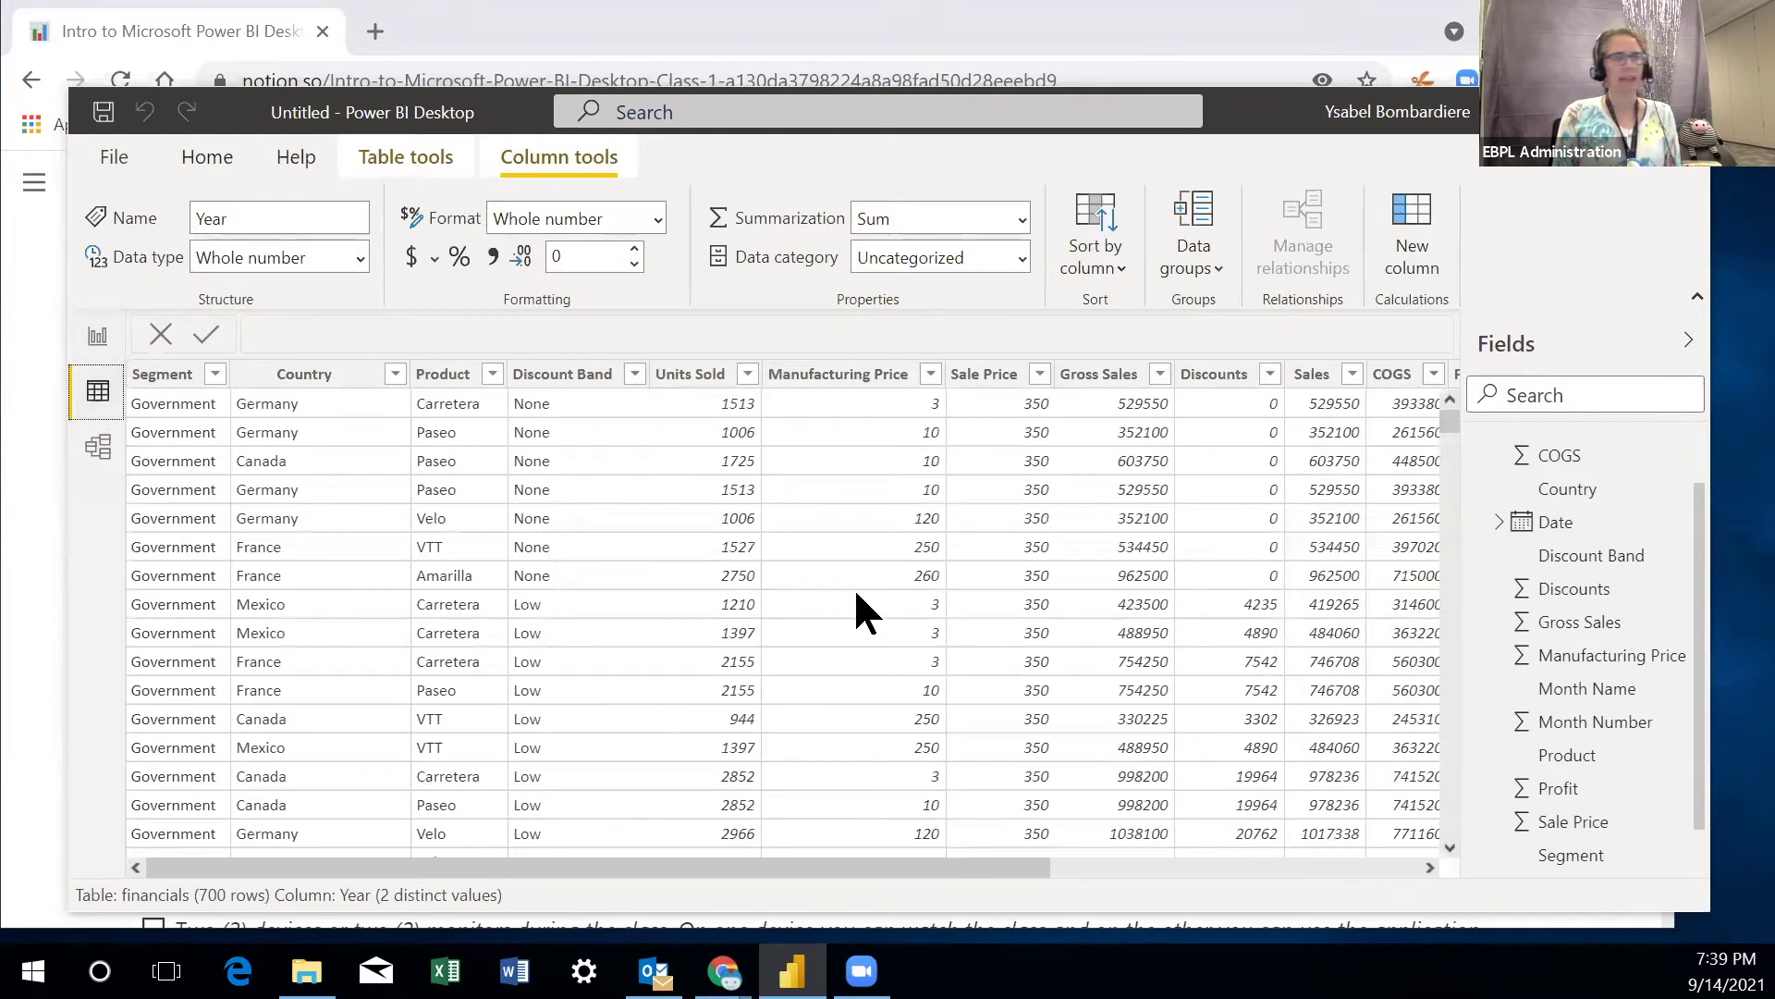
click(168, 381)
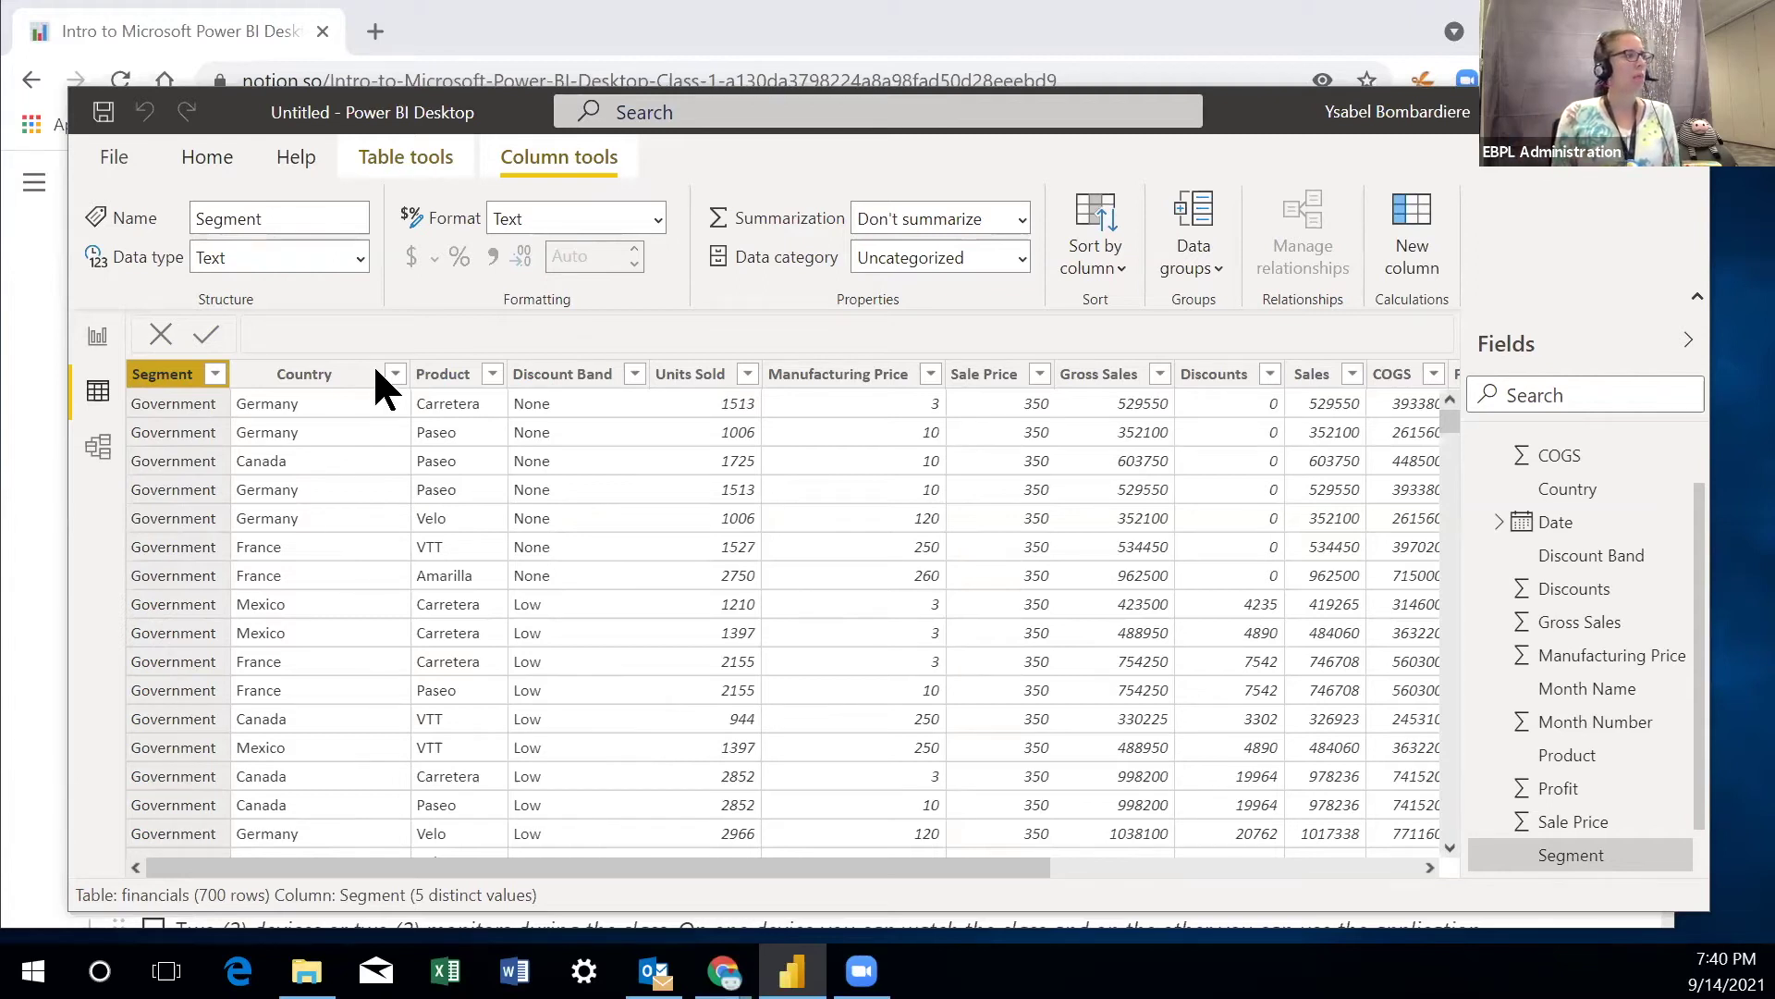
click(699, 377)
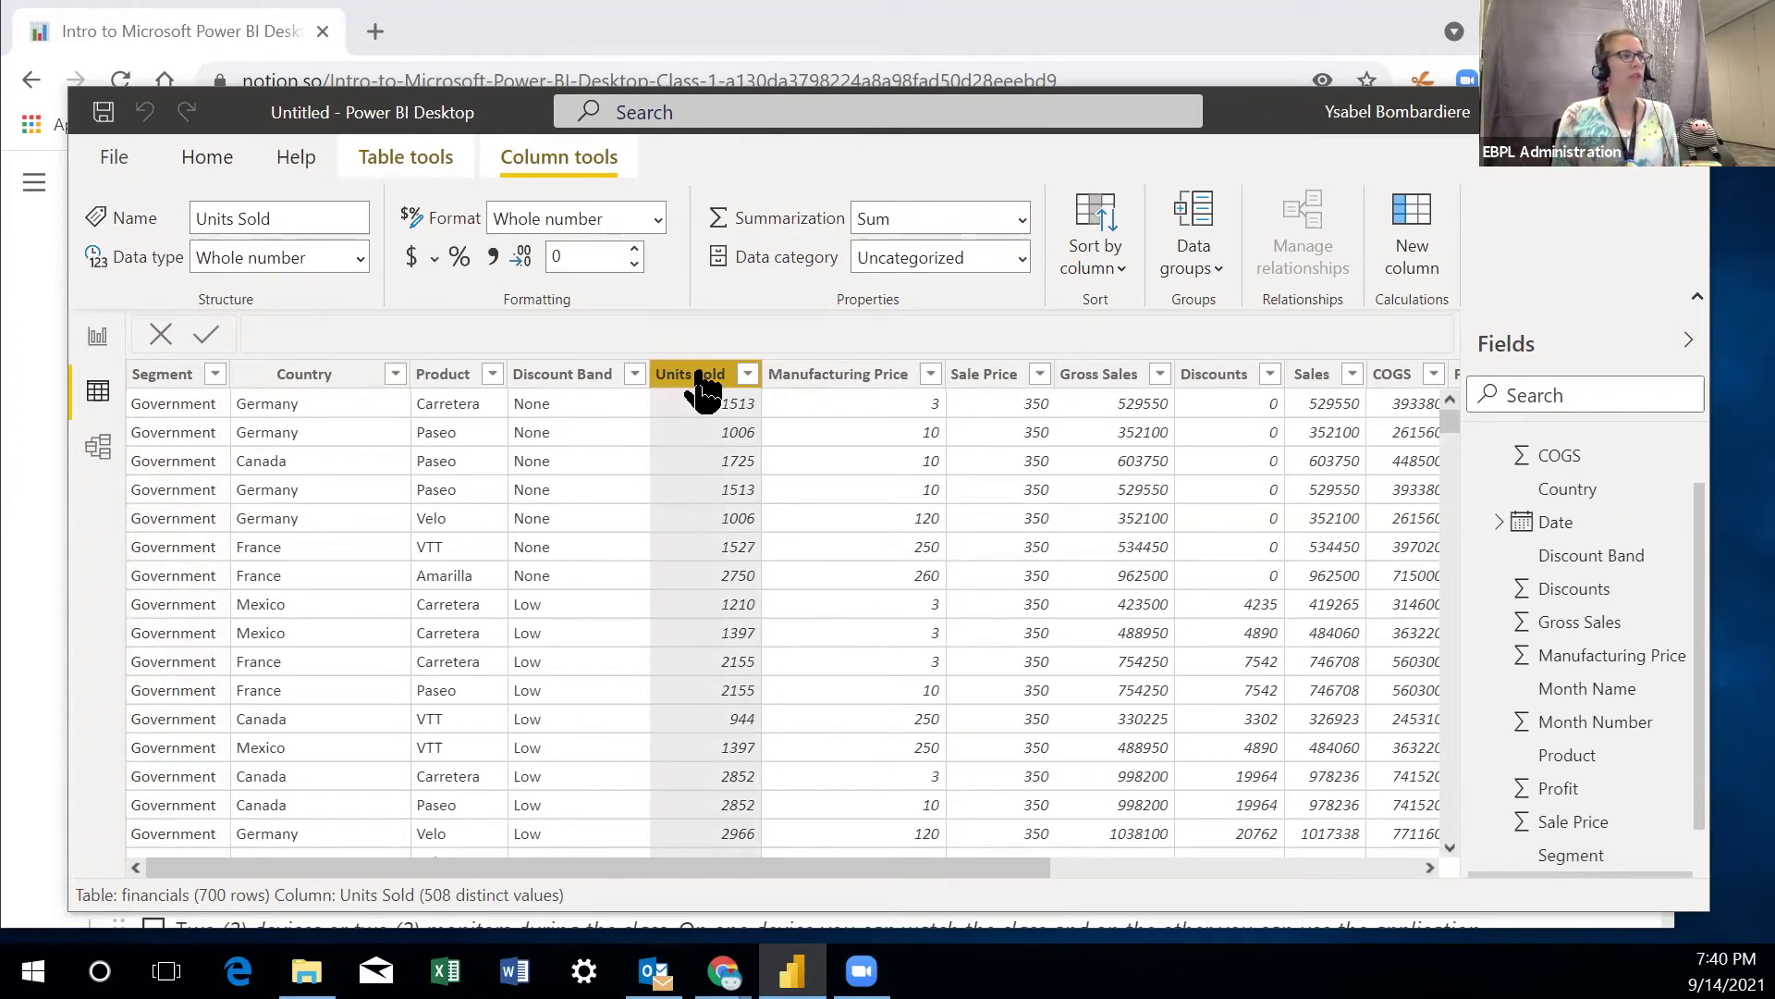
click(361, 258)
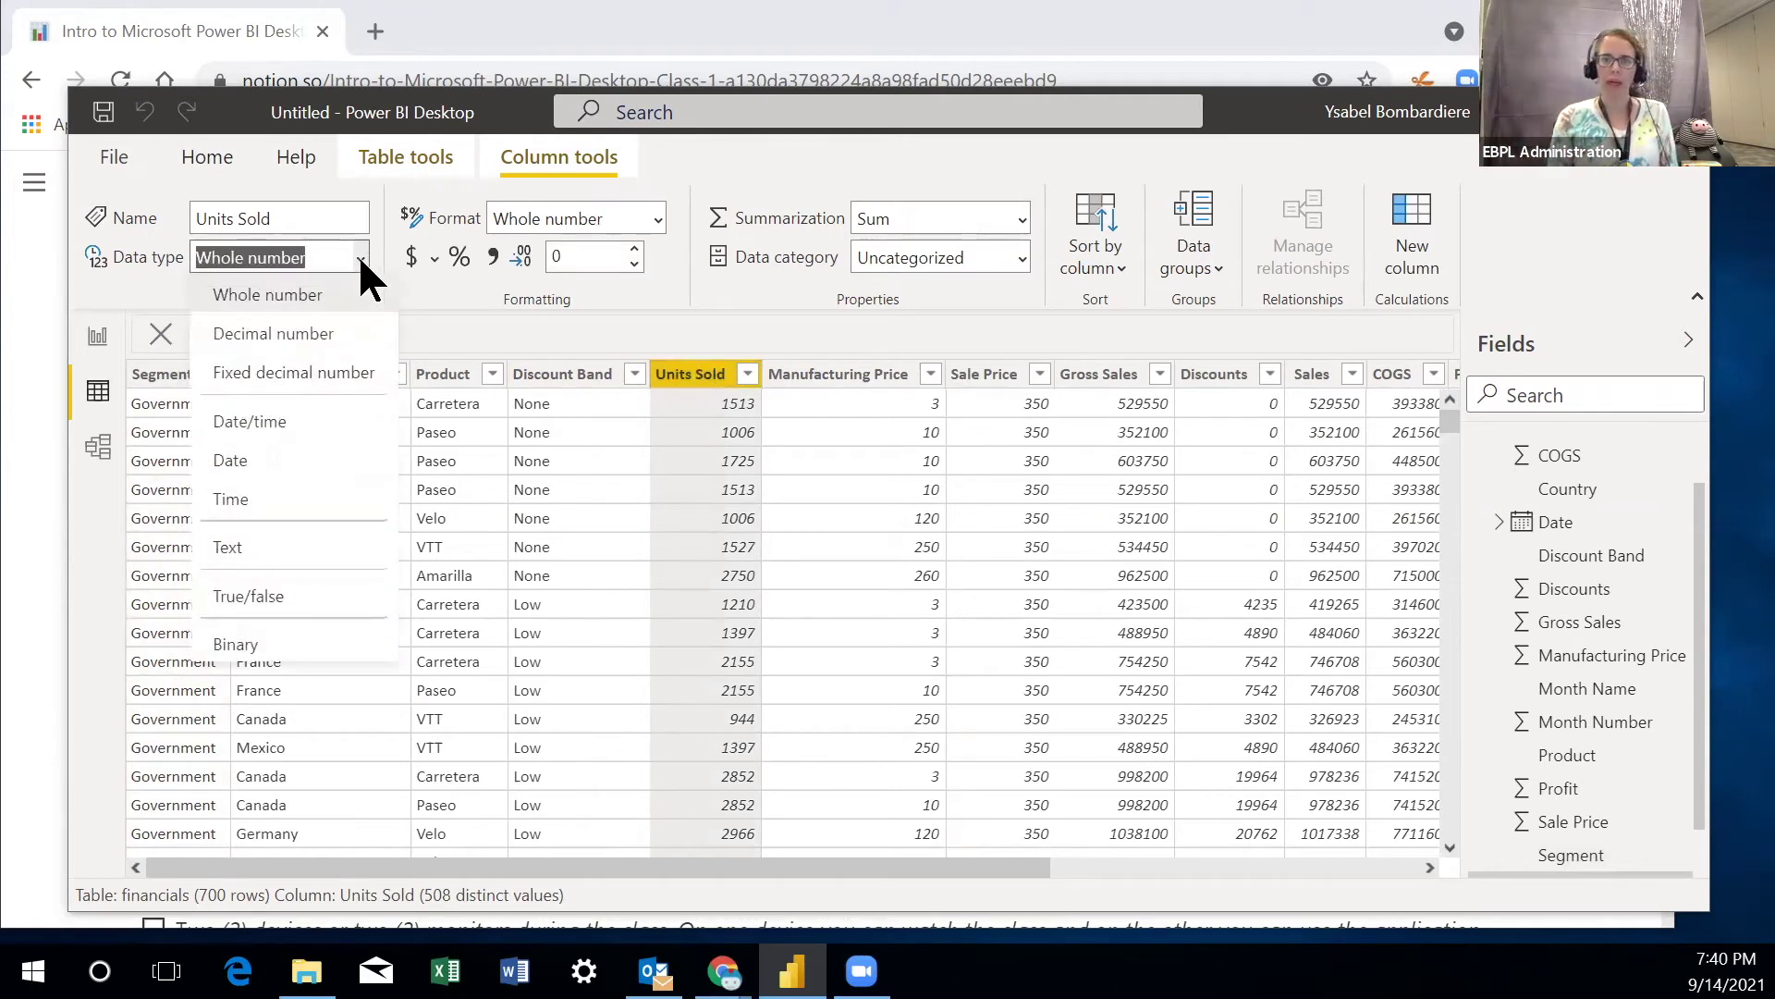
drag(805, 869, 906, 869)
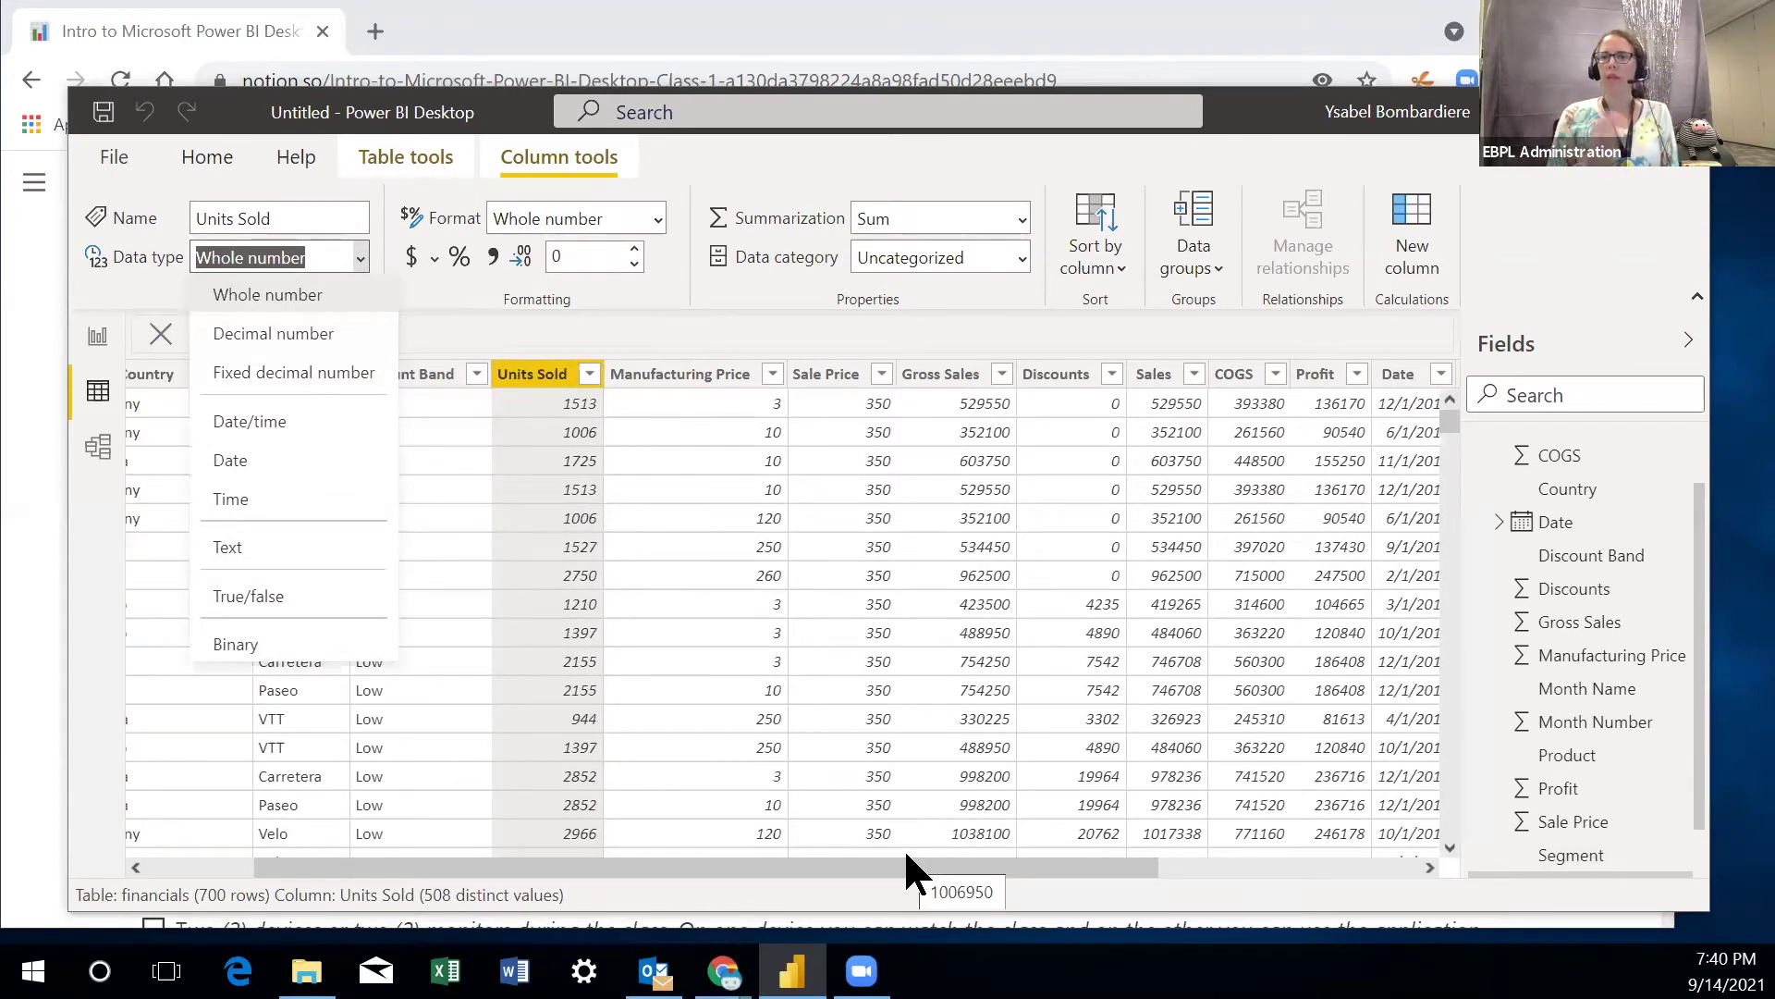
drag(906, 855, 1356, 878)
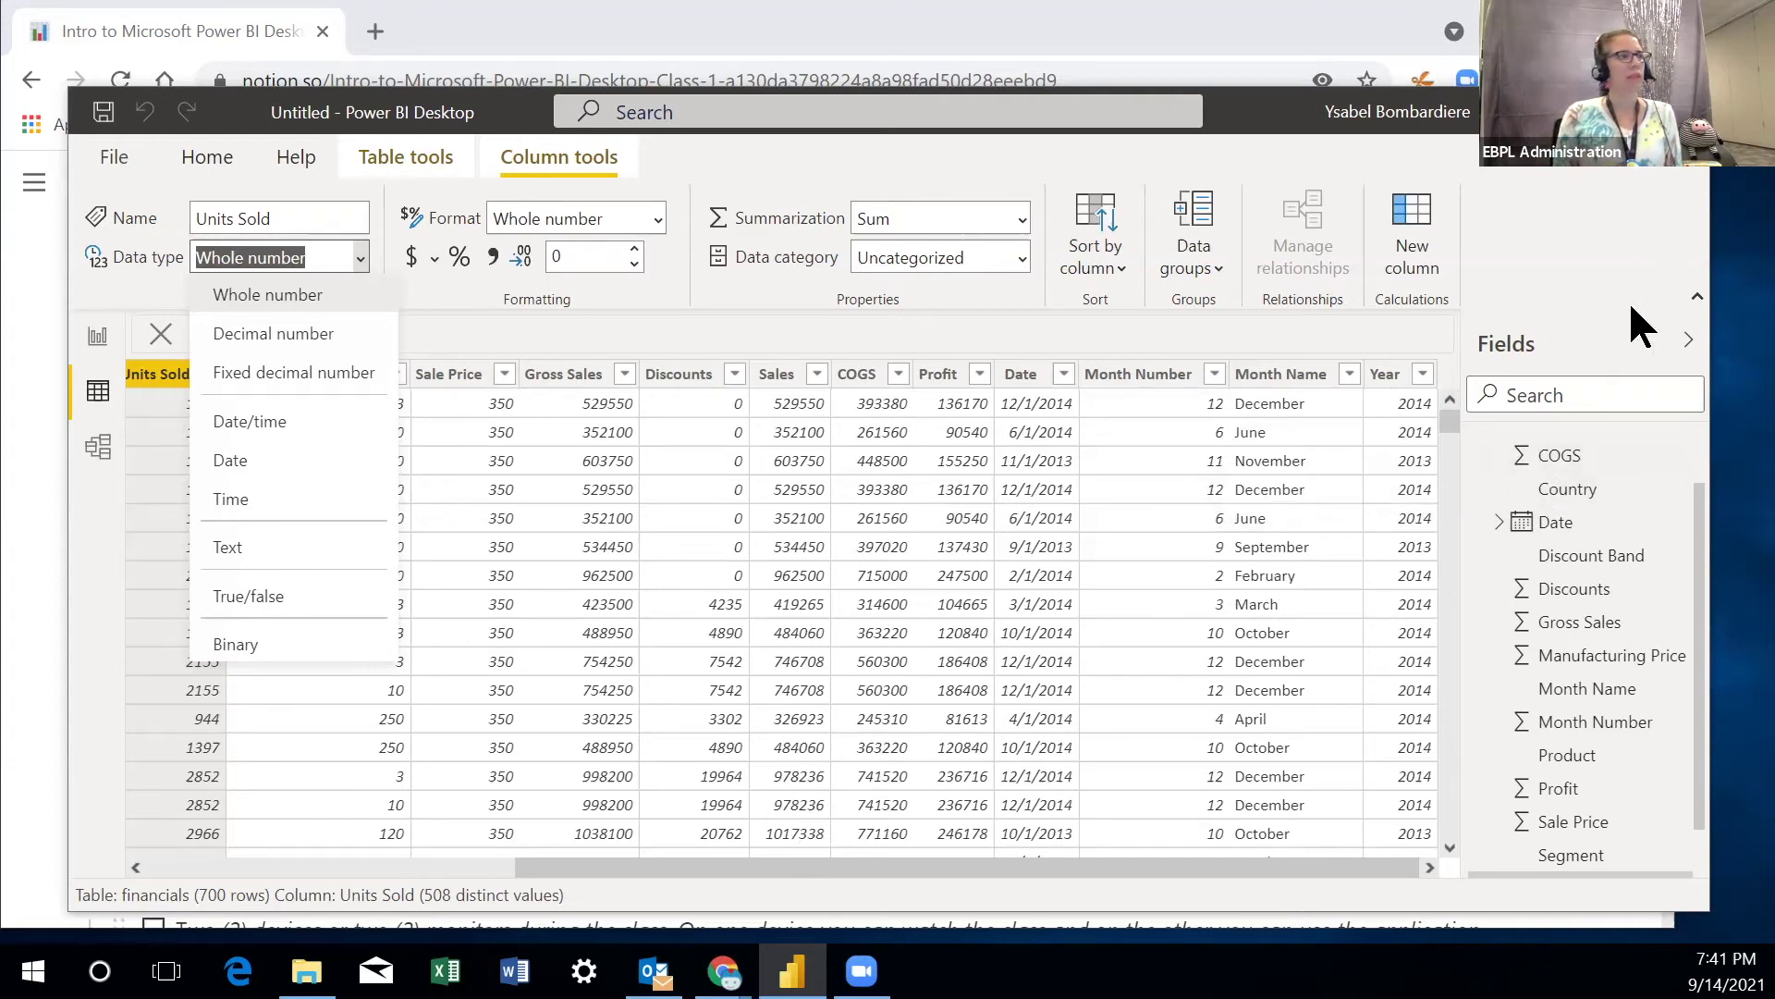
- Examine the COGS field and the levels of the Date field's hierarchy in the financials table
click(1563, 455)
click(1565, 458)
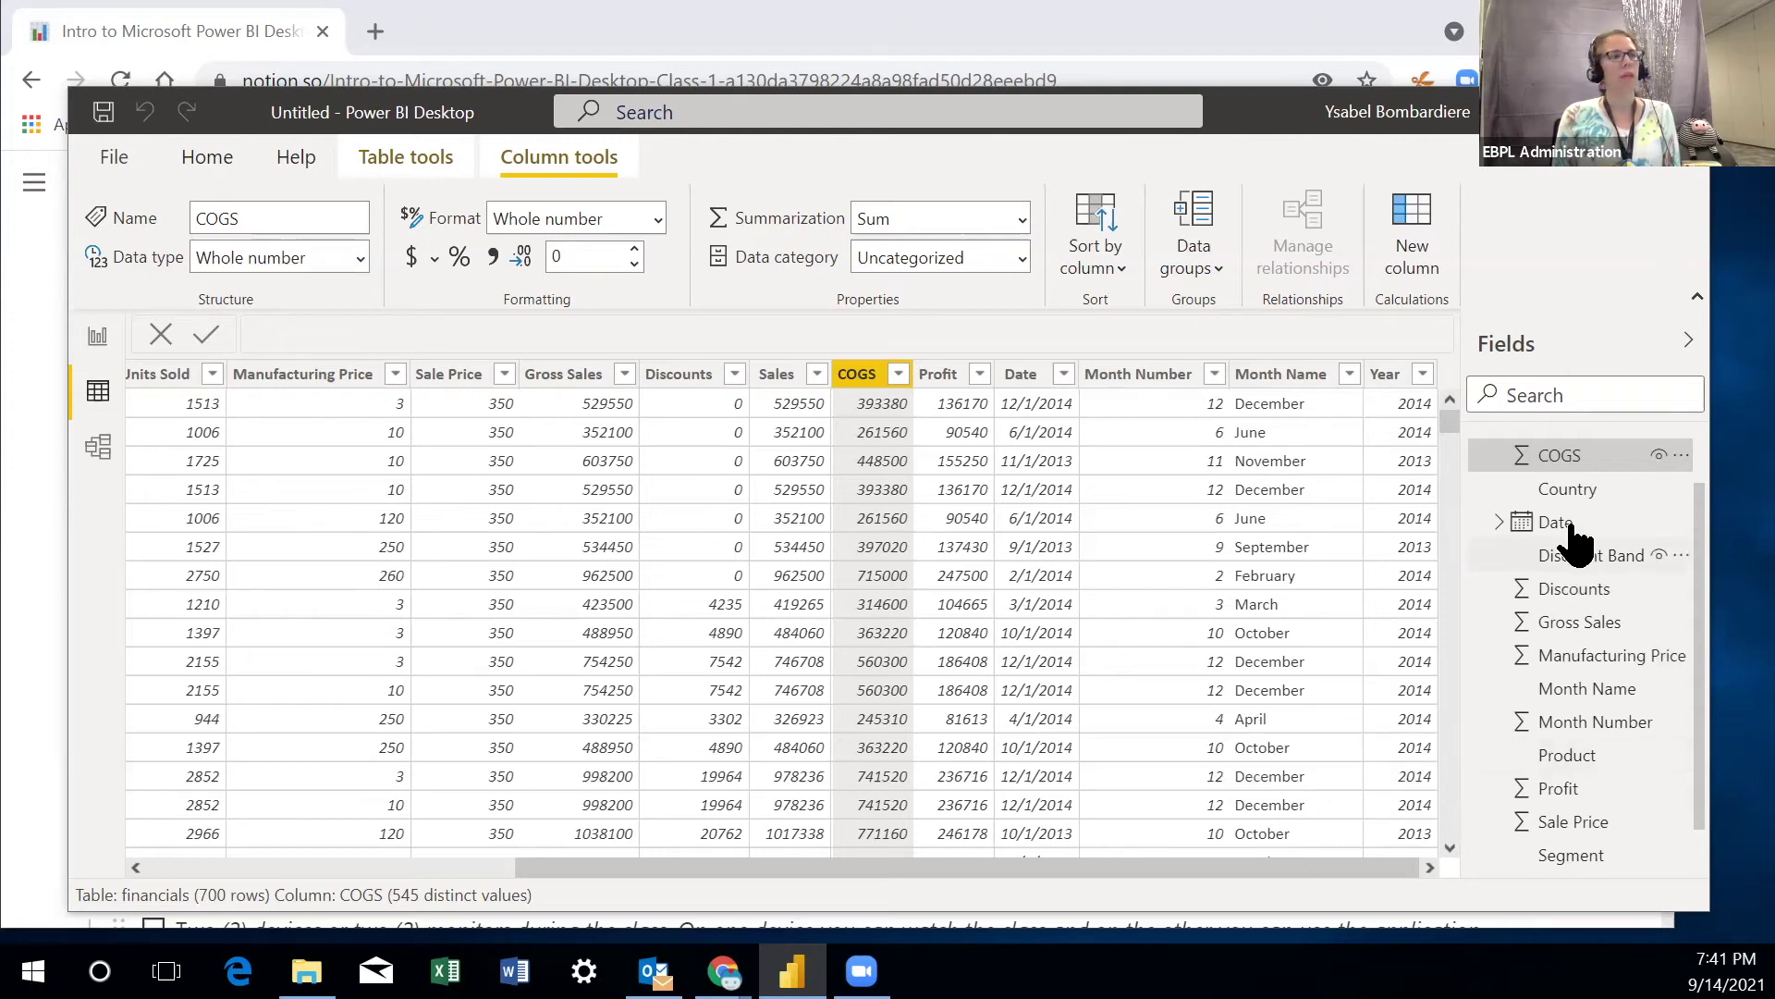
click(1499, 522)
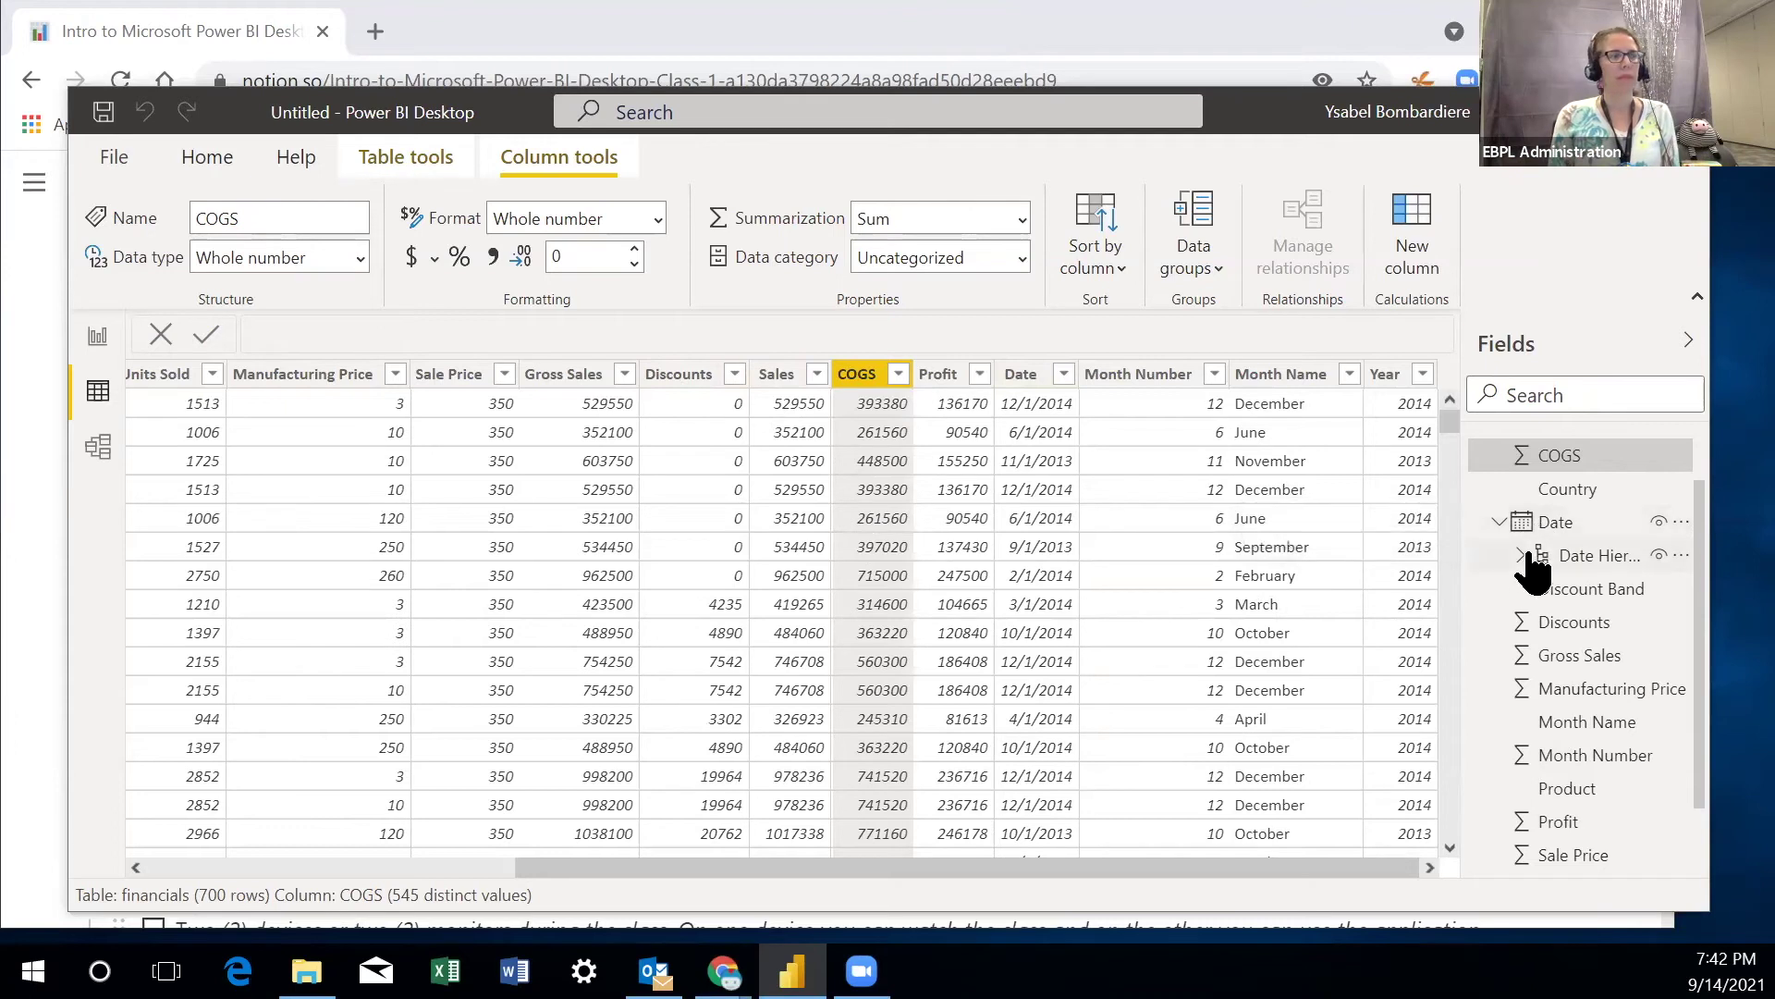
click(1523, 556)
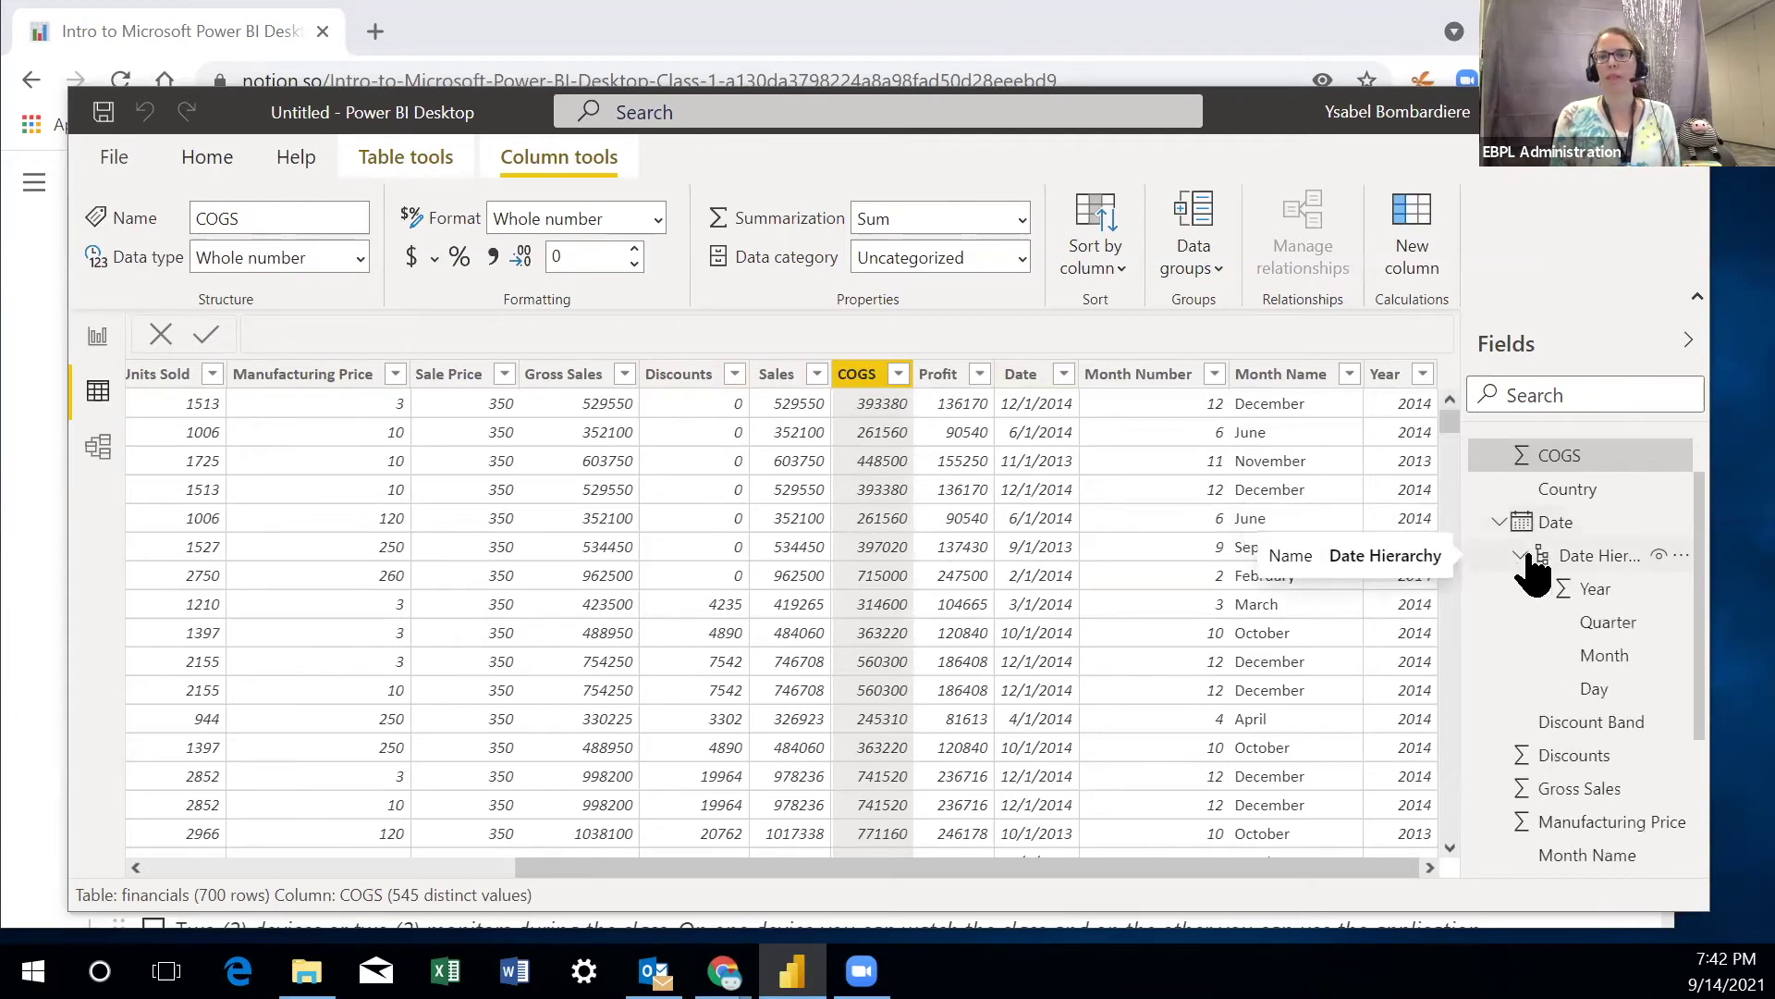
click(1521, 556)
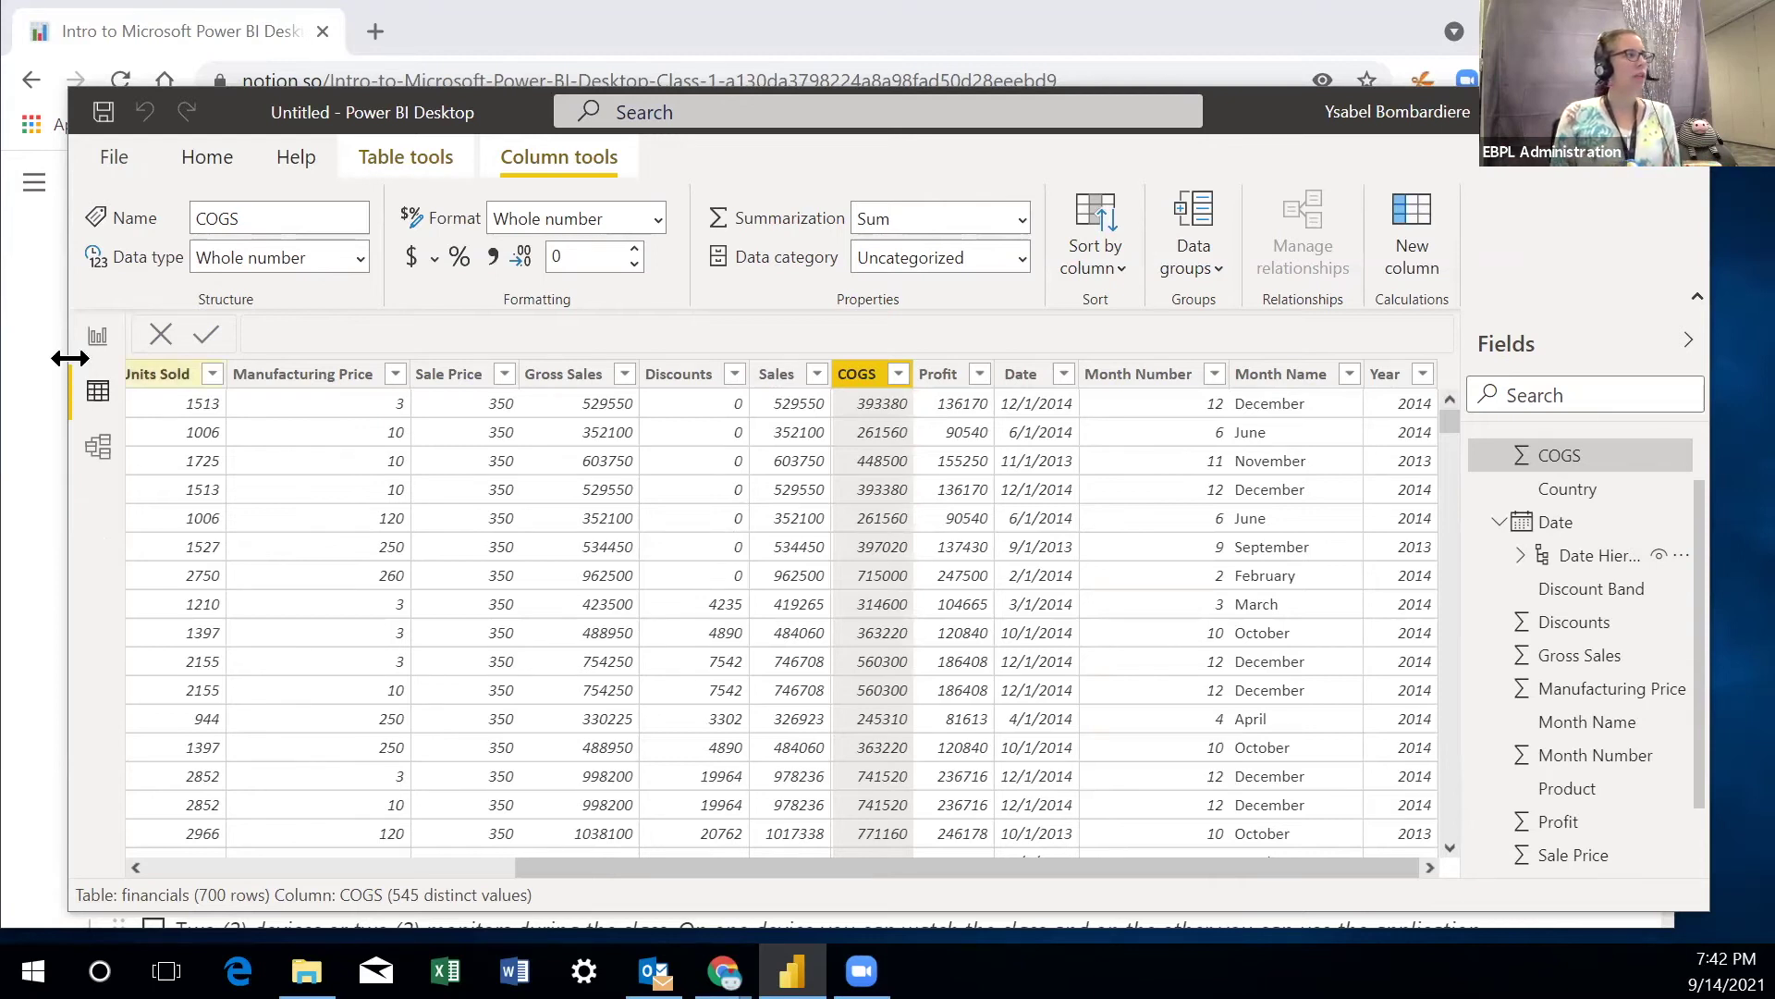
click(97, 338)
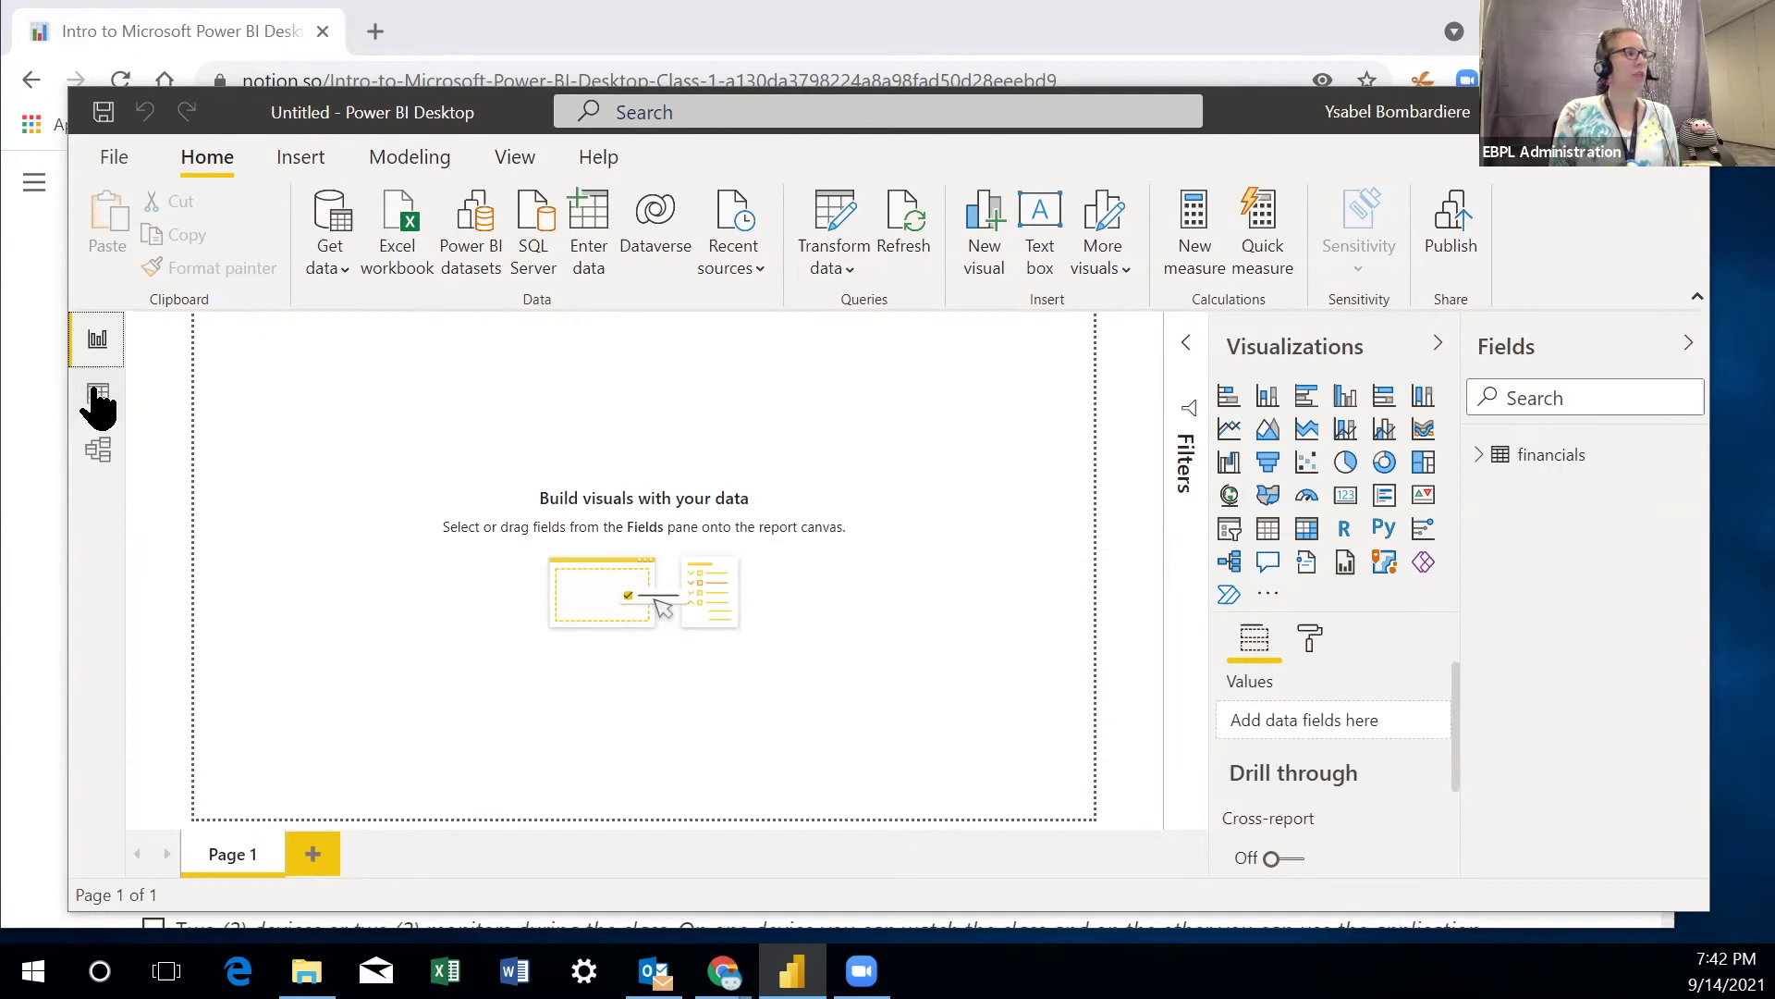
click(97, 398)
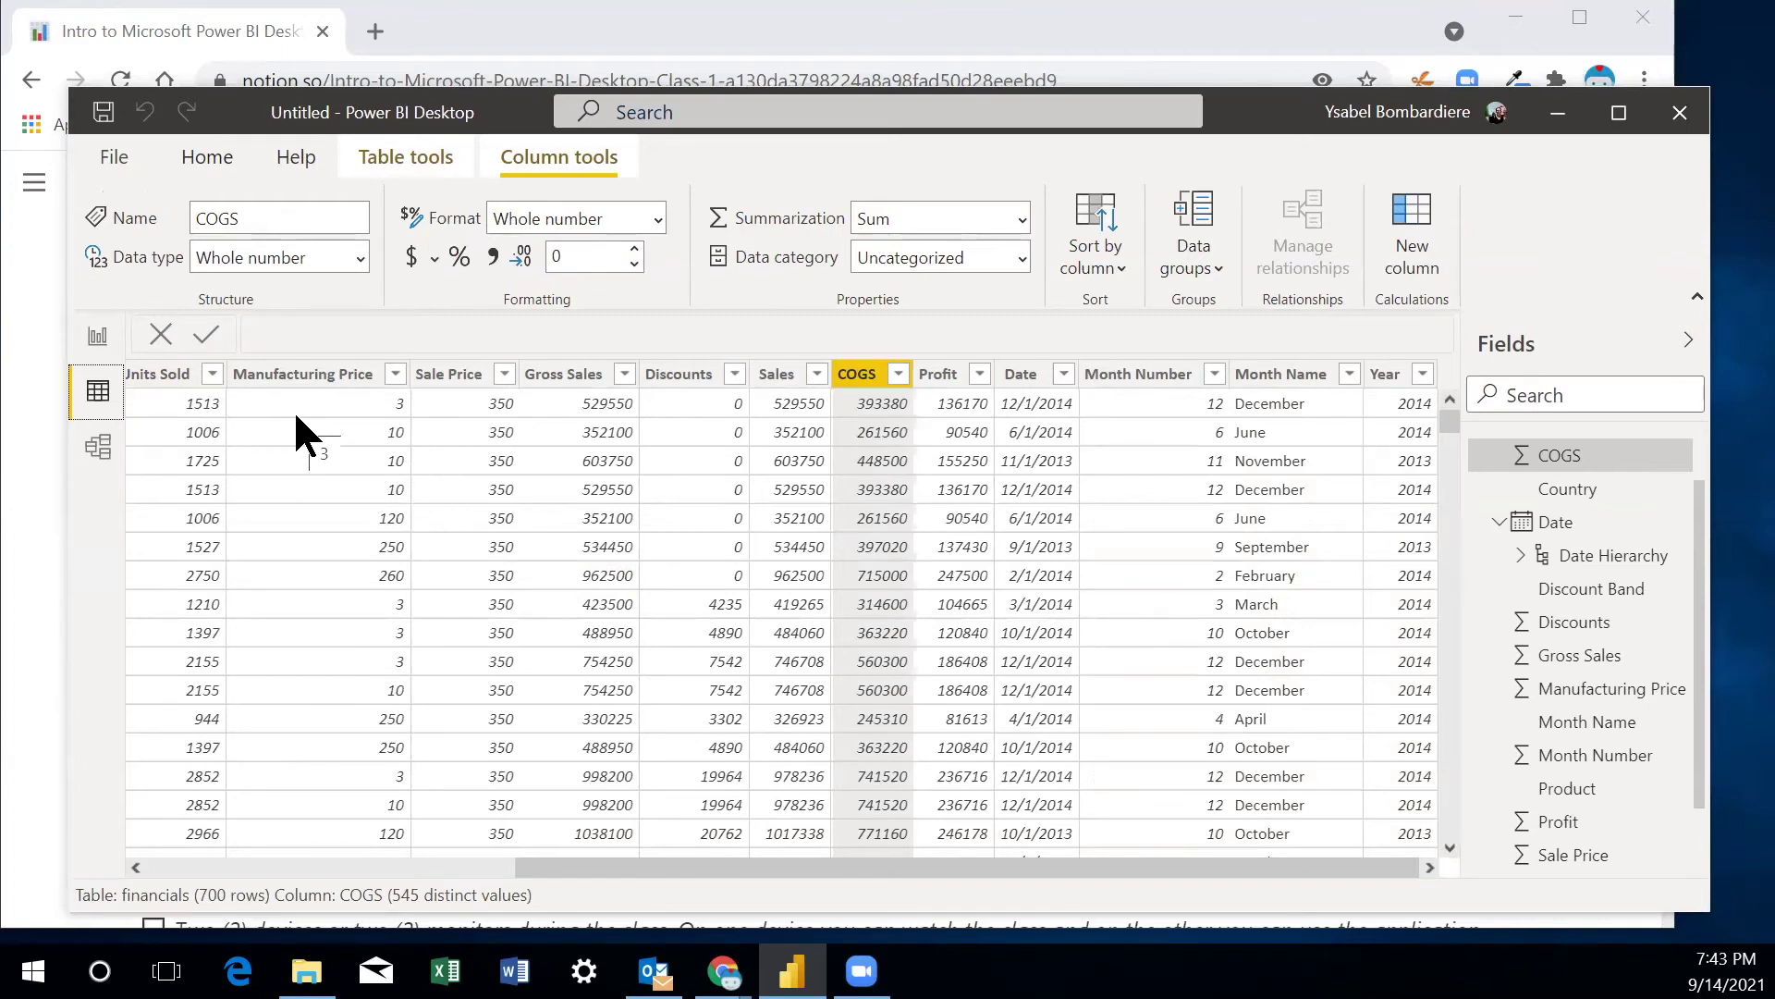
drag(654, 869, 529, 631)
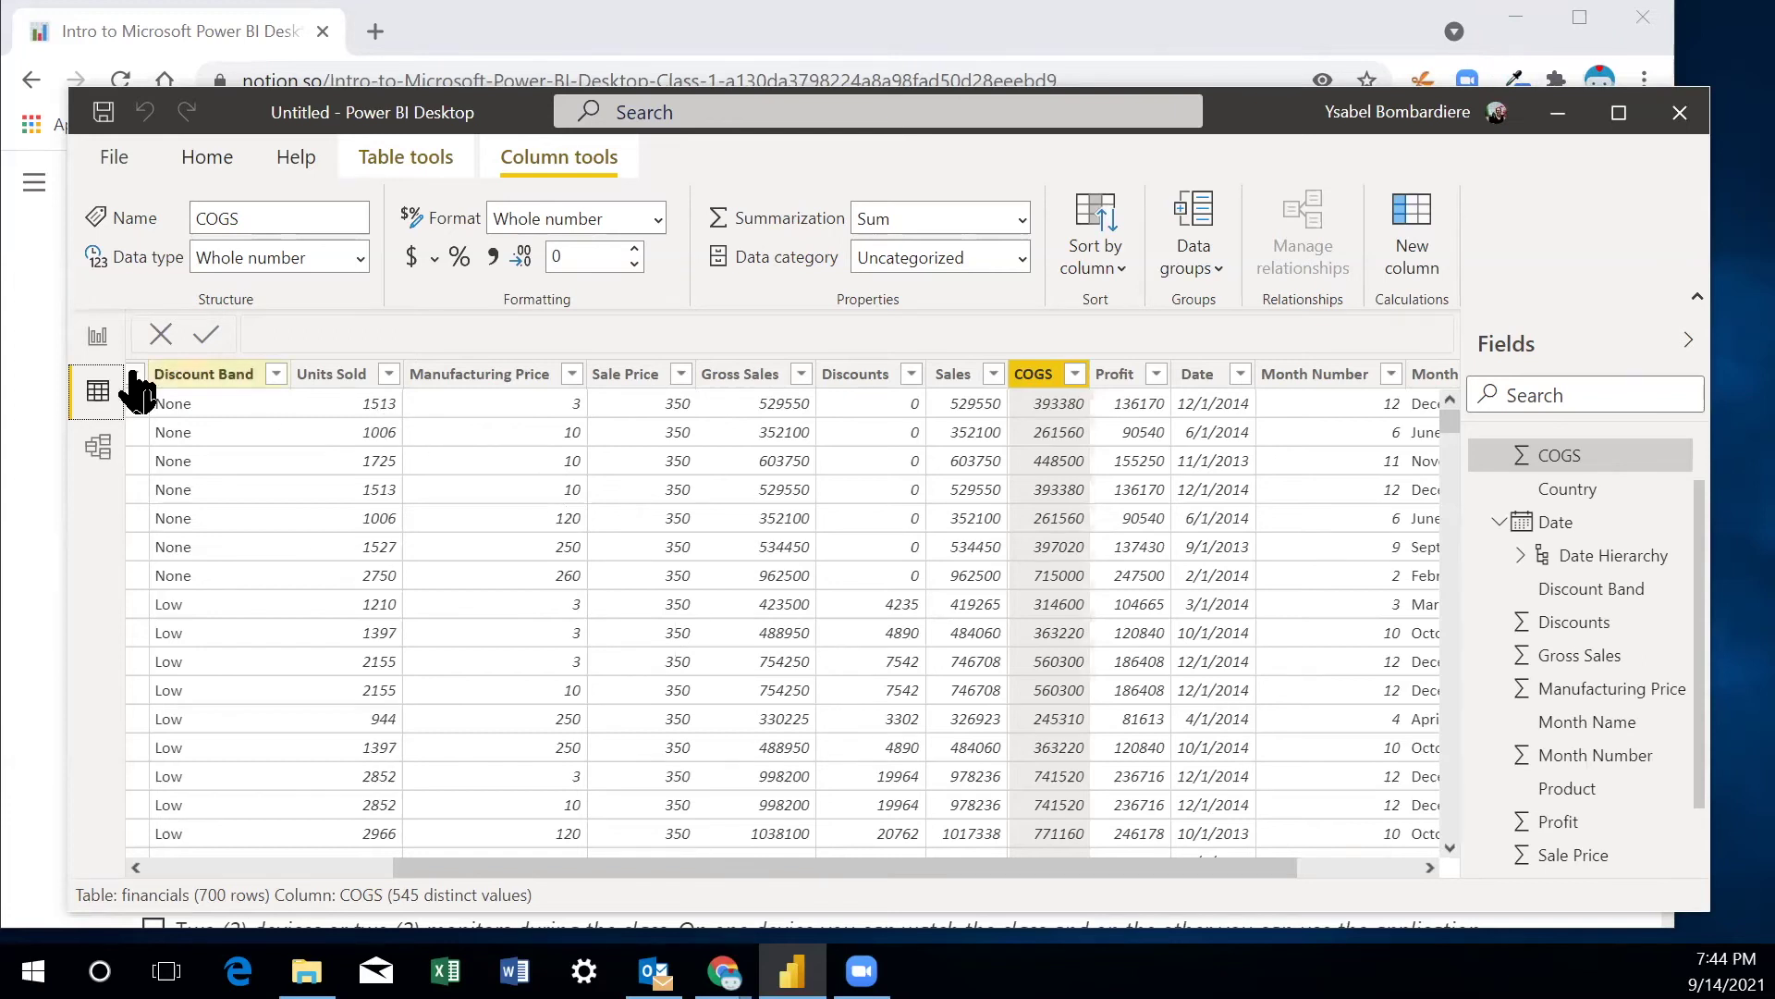
- Add a table visual with the Sales and Date fields to the report page, and resize it to fit its columns
click(98, 340)
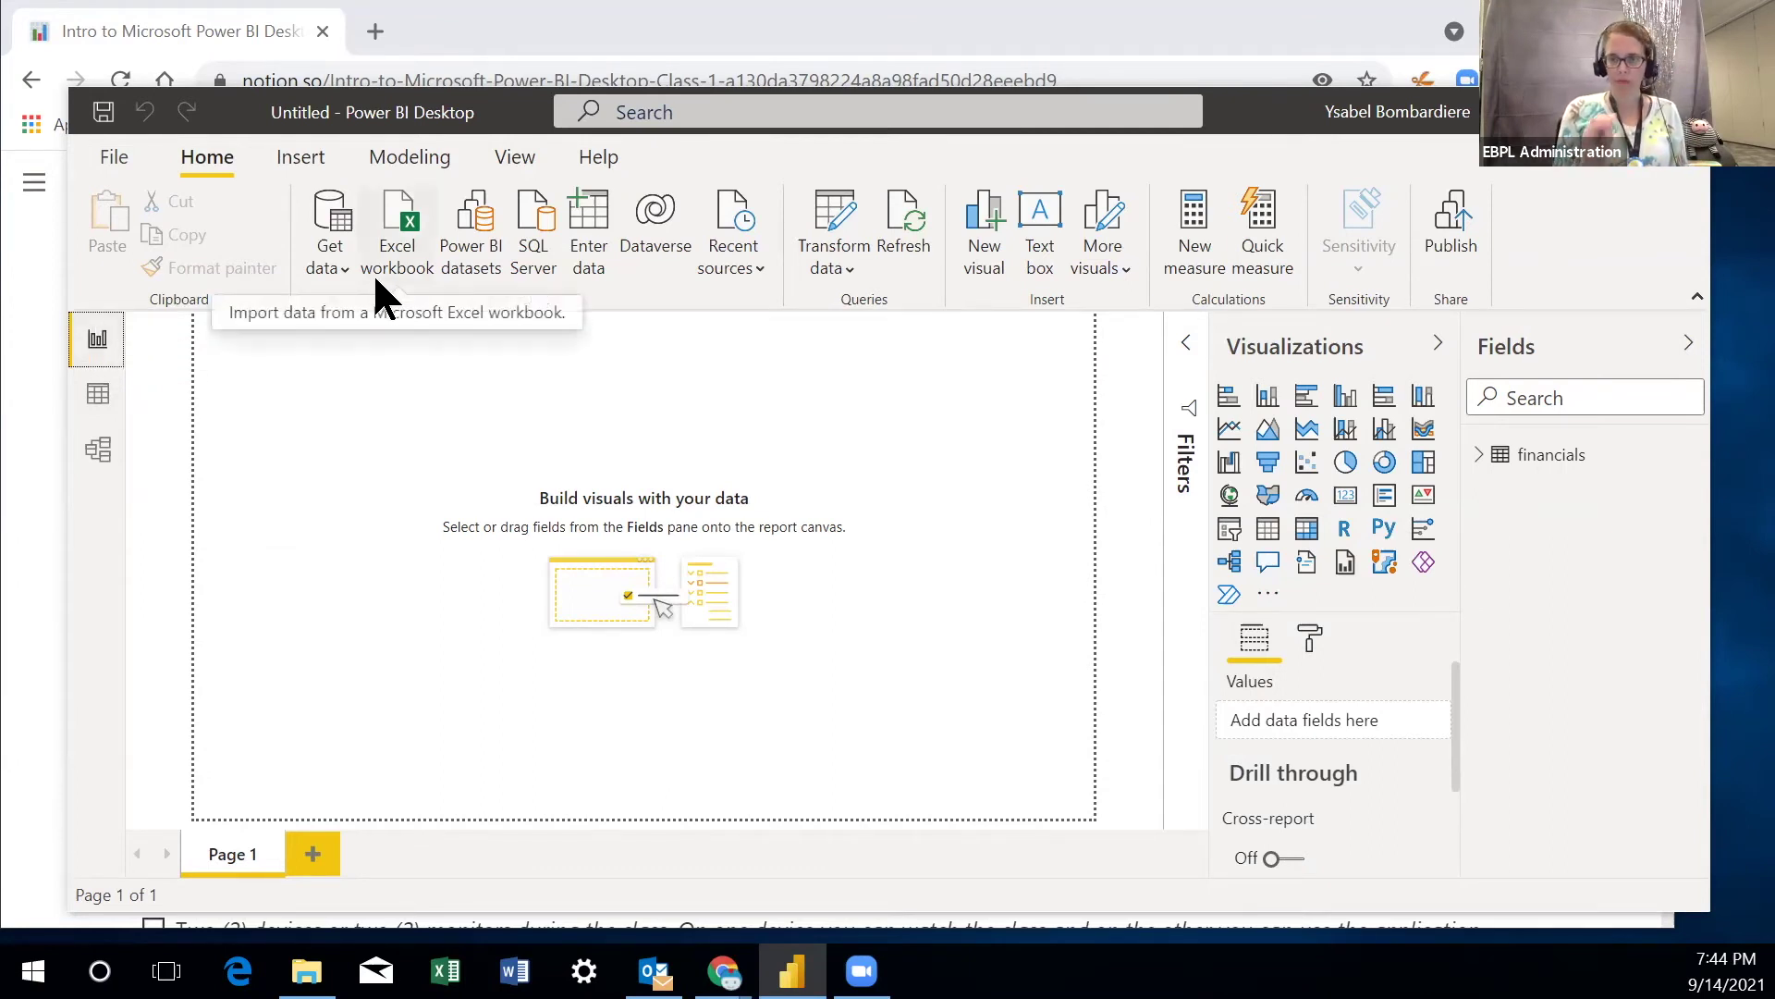
click(1274, 535)
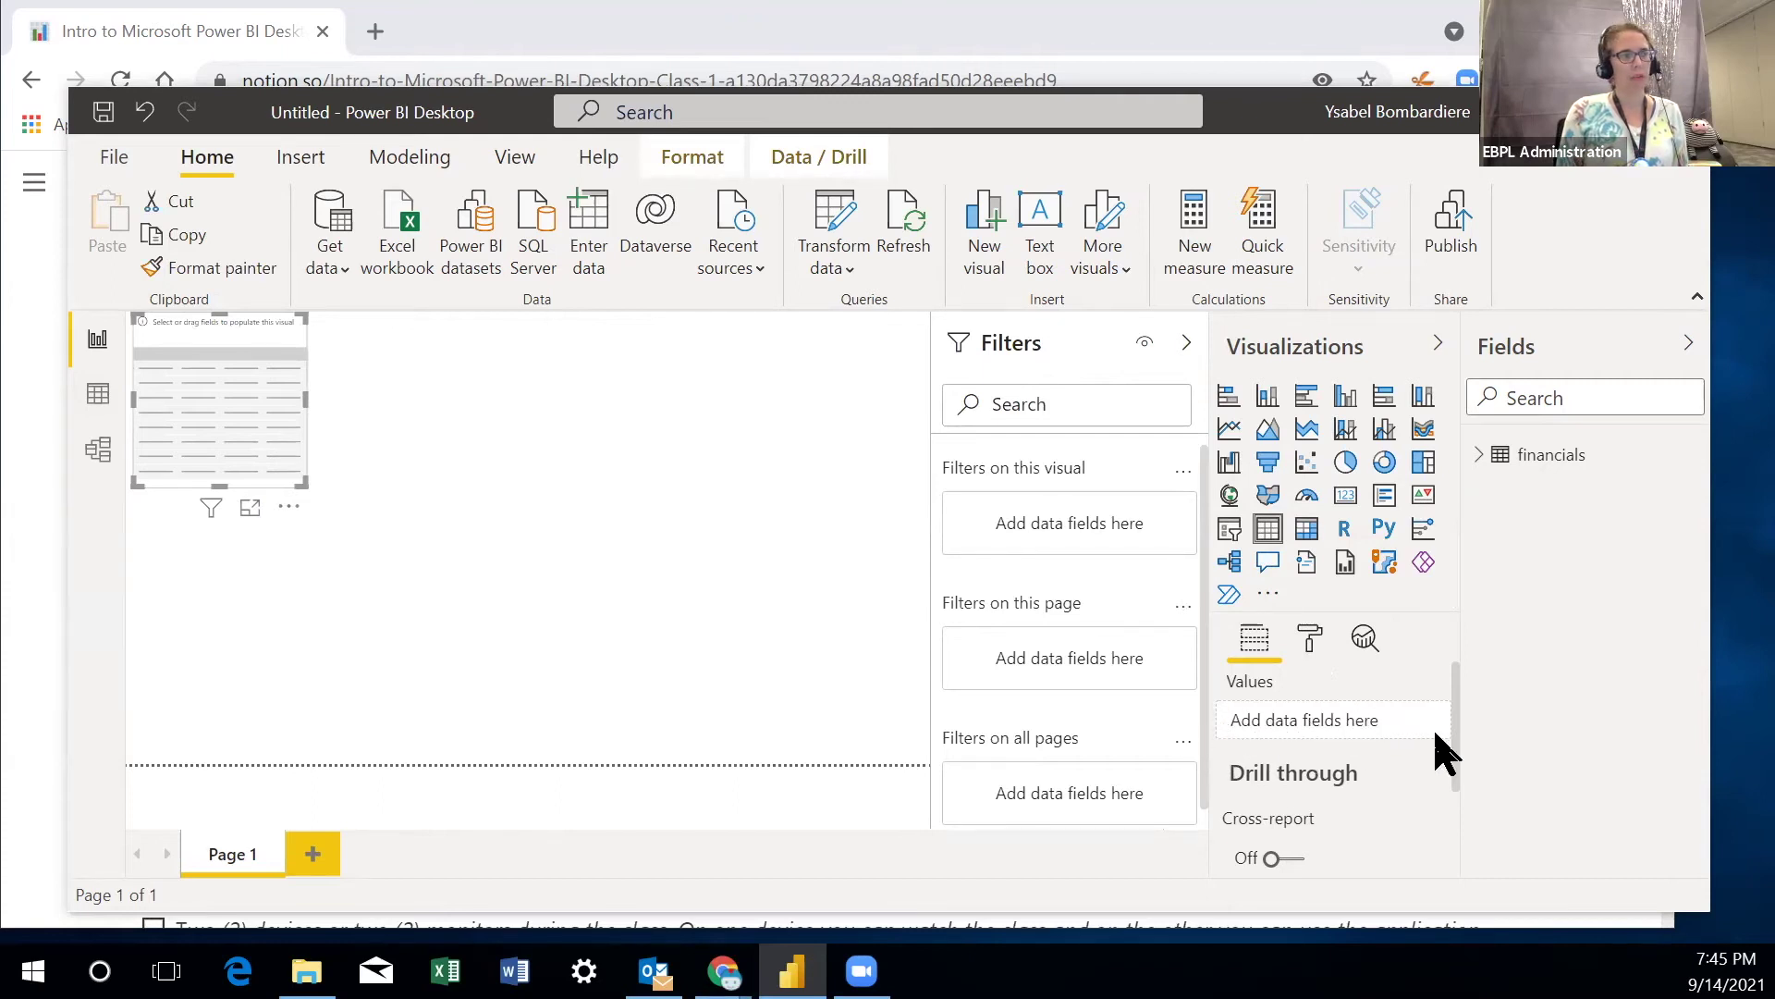
click(1480, 455)
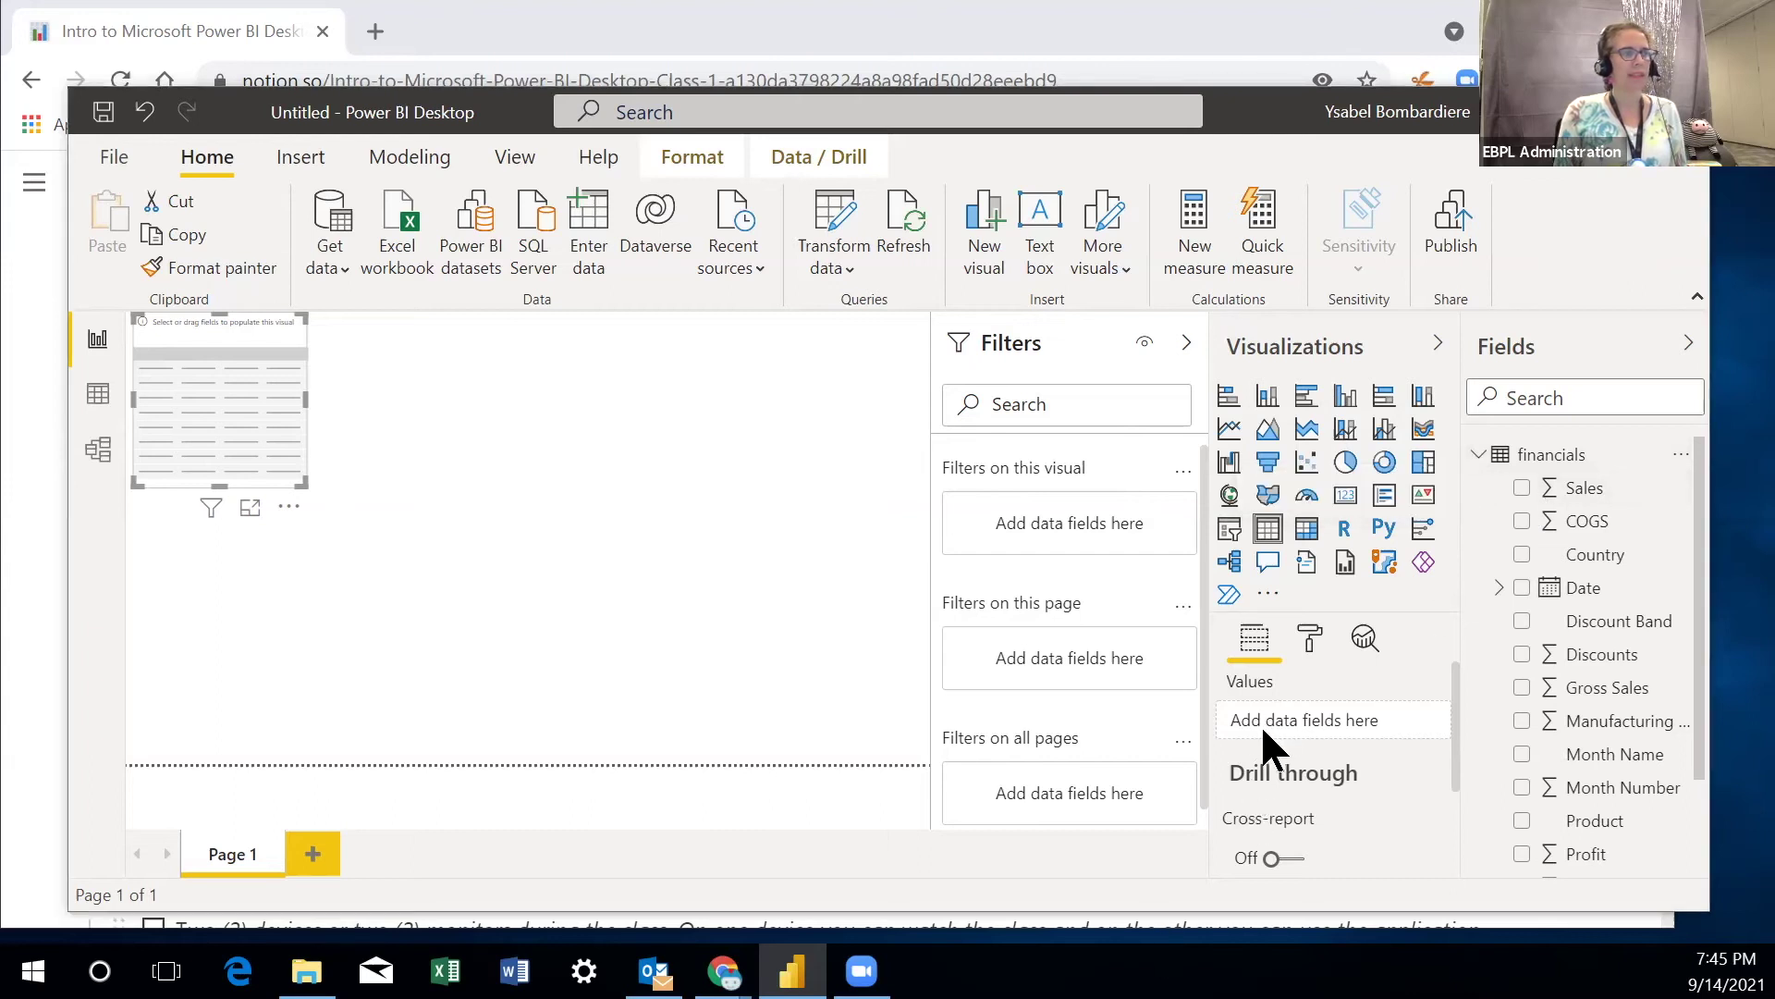
click(1522, 488)
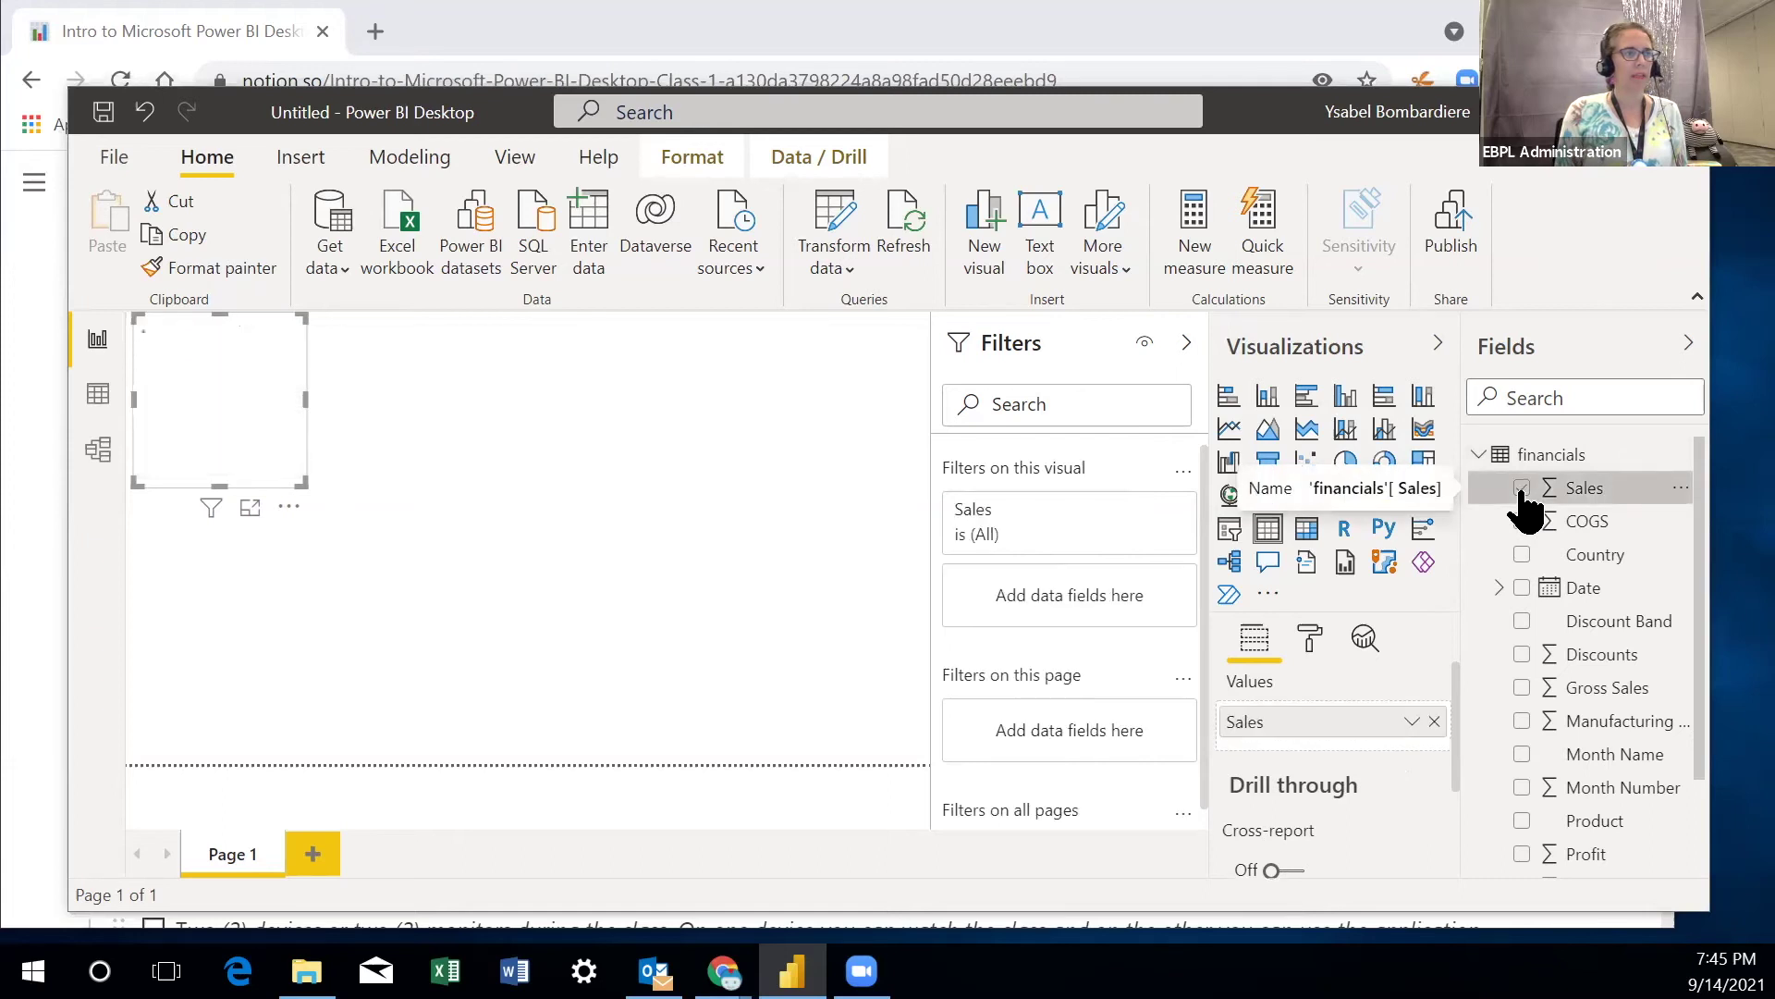
click(1522, 589)
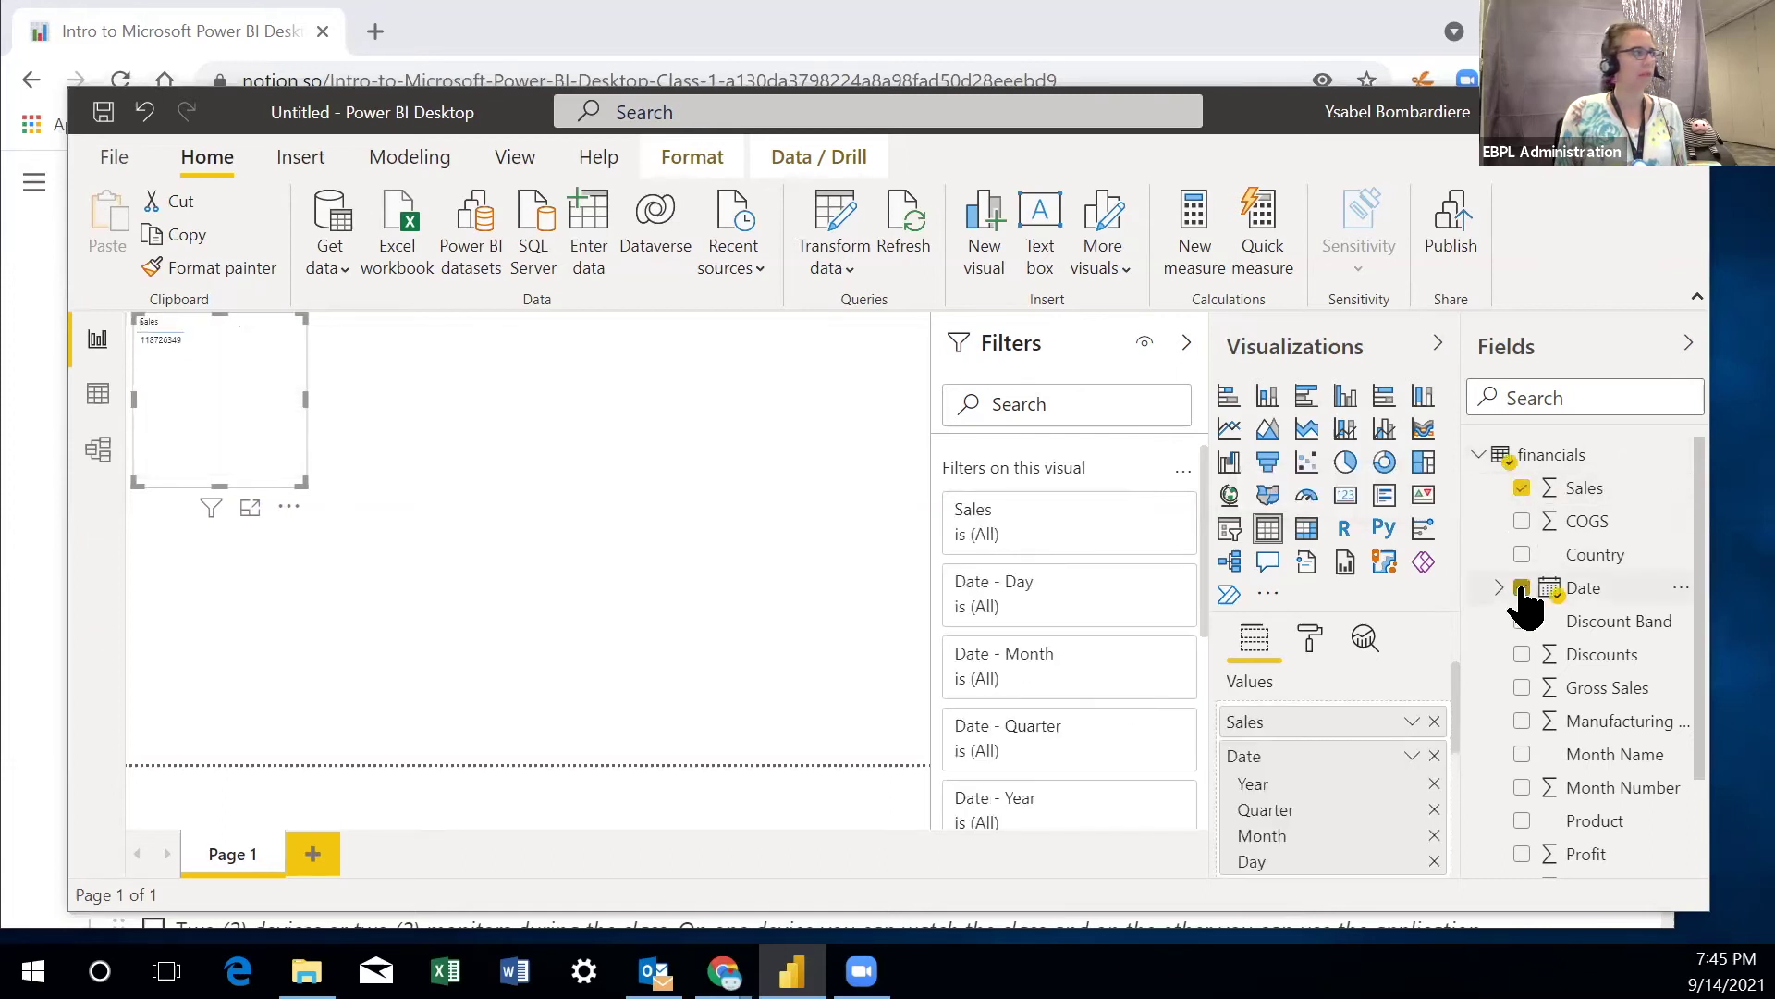
drag(301, 482, 482, 684)
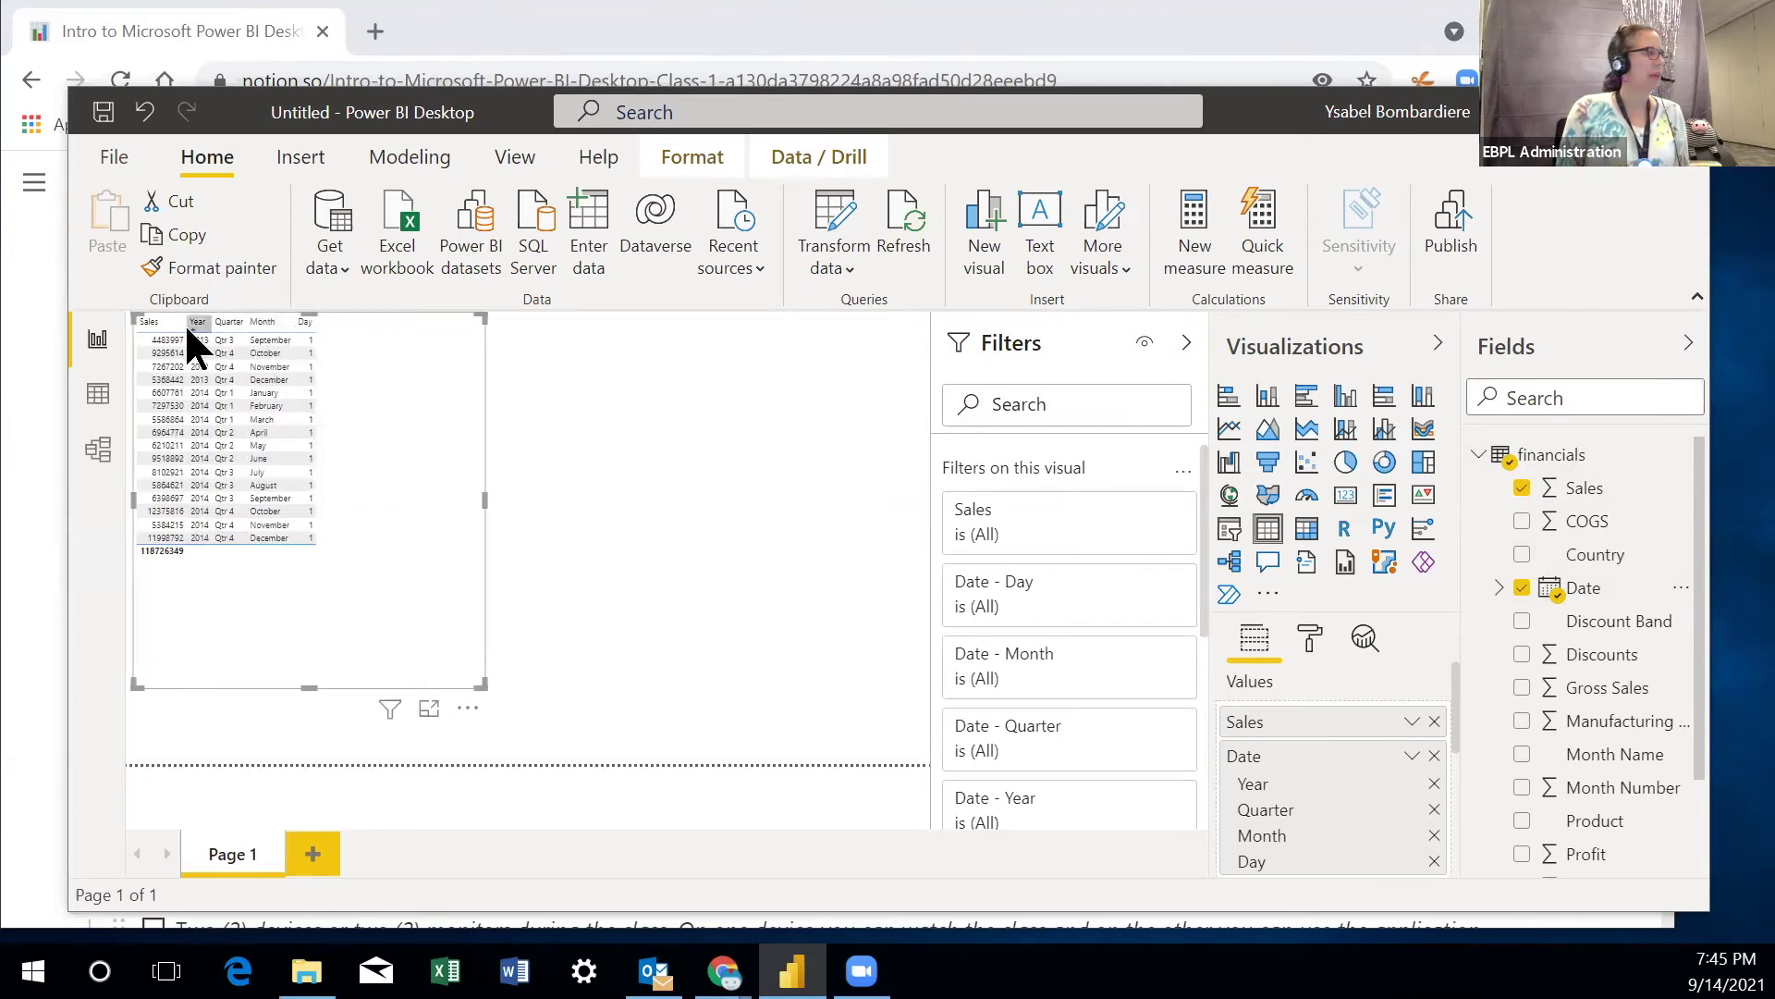
drag(481, 685, 330, 555)
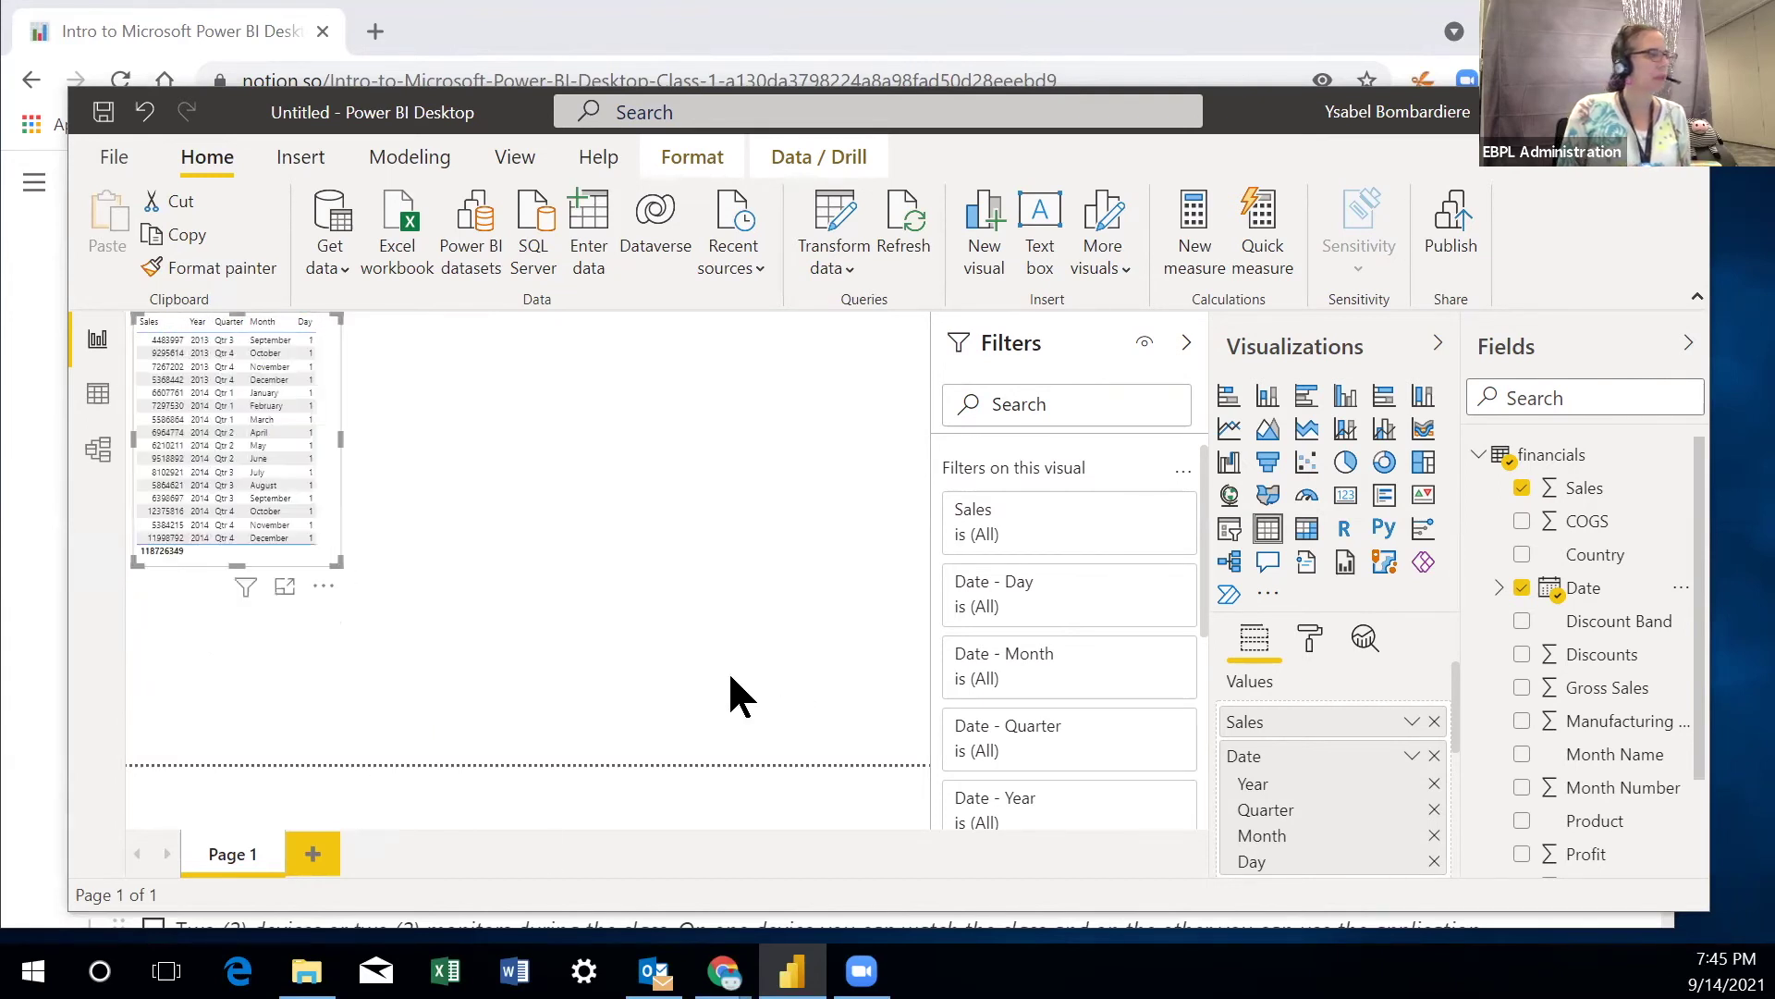
- Try the Fit to width page view, and set the report's page view to Actual size
click(515, 157)
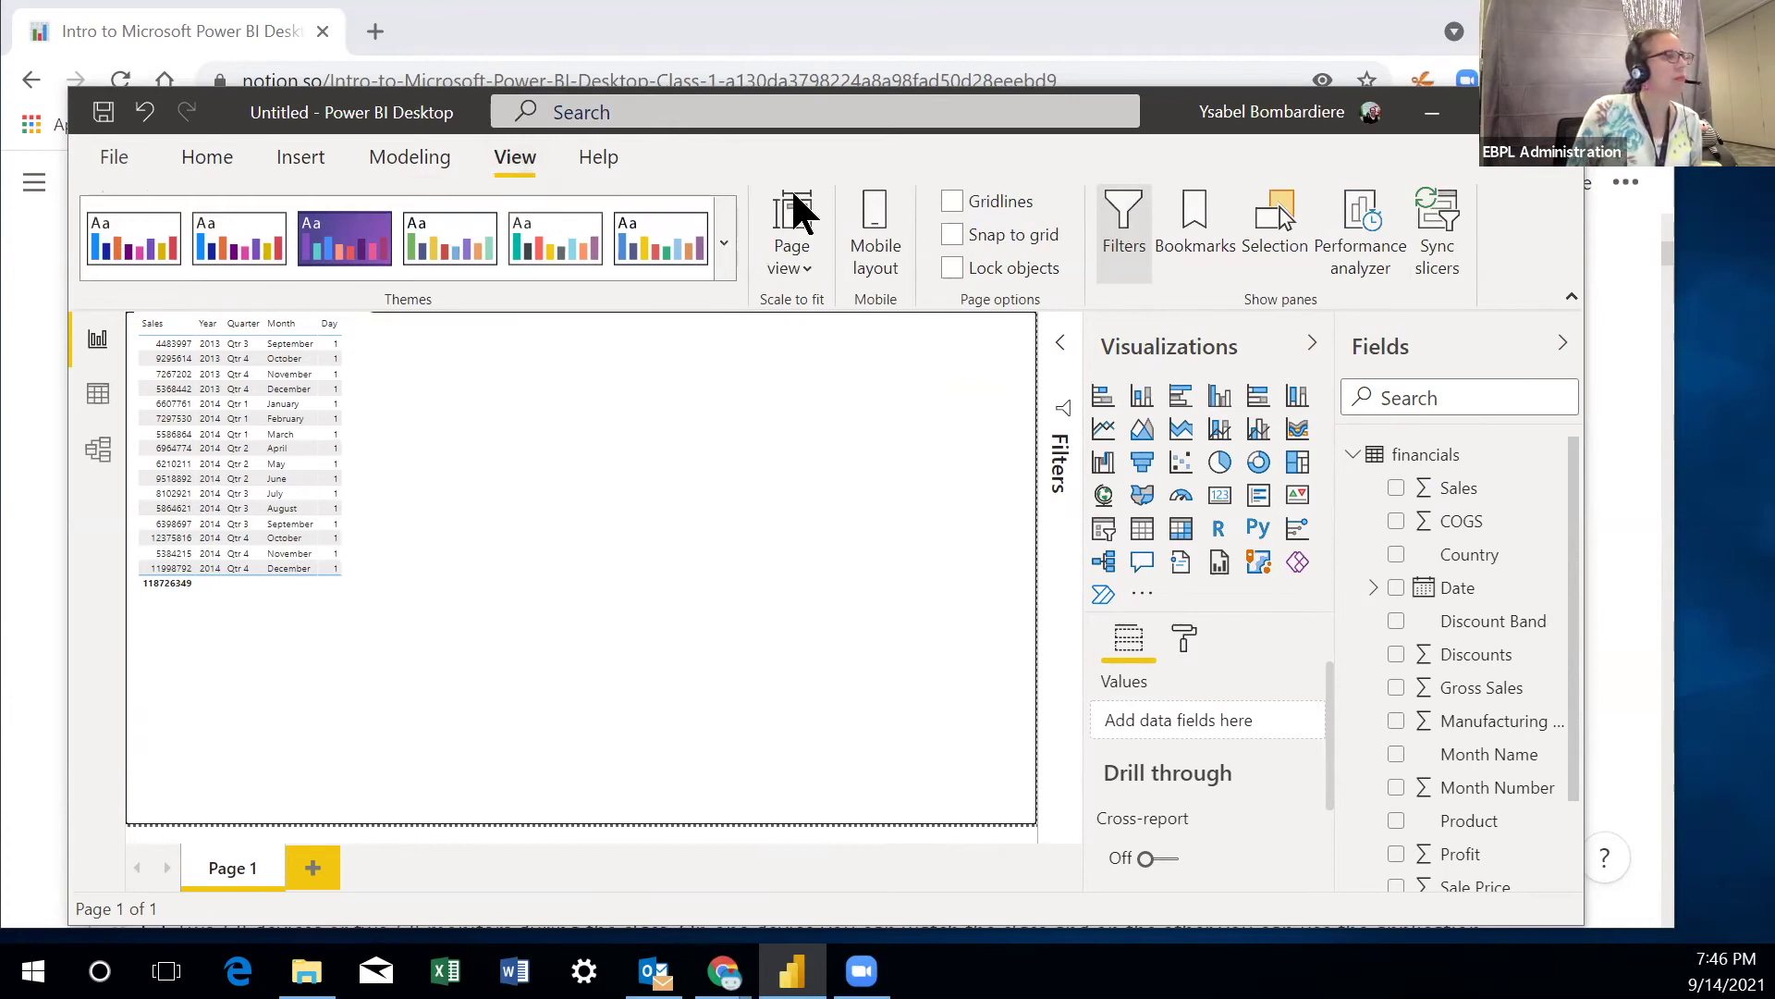
click(813, 271)
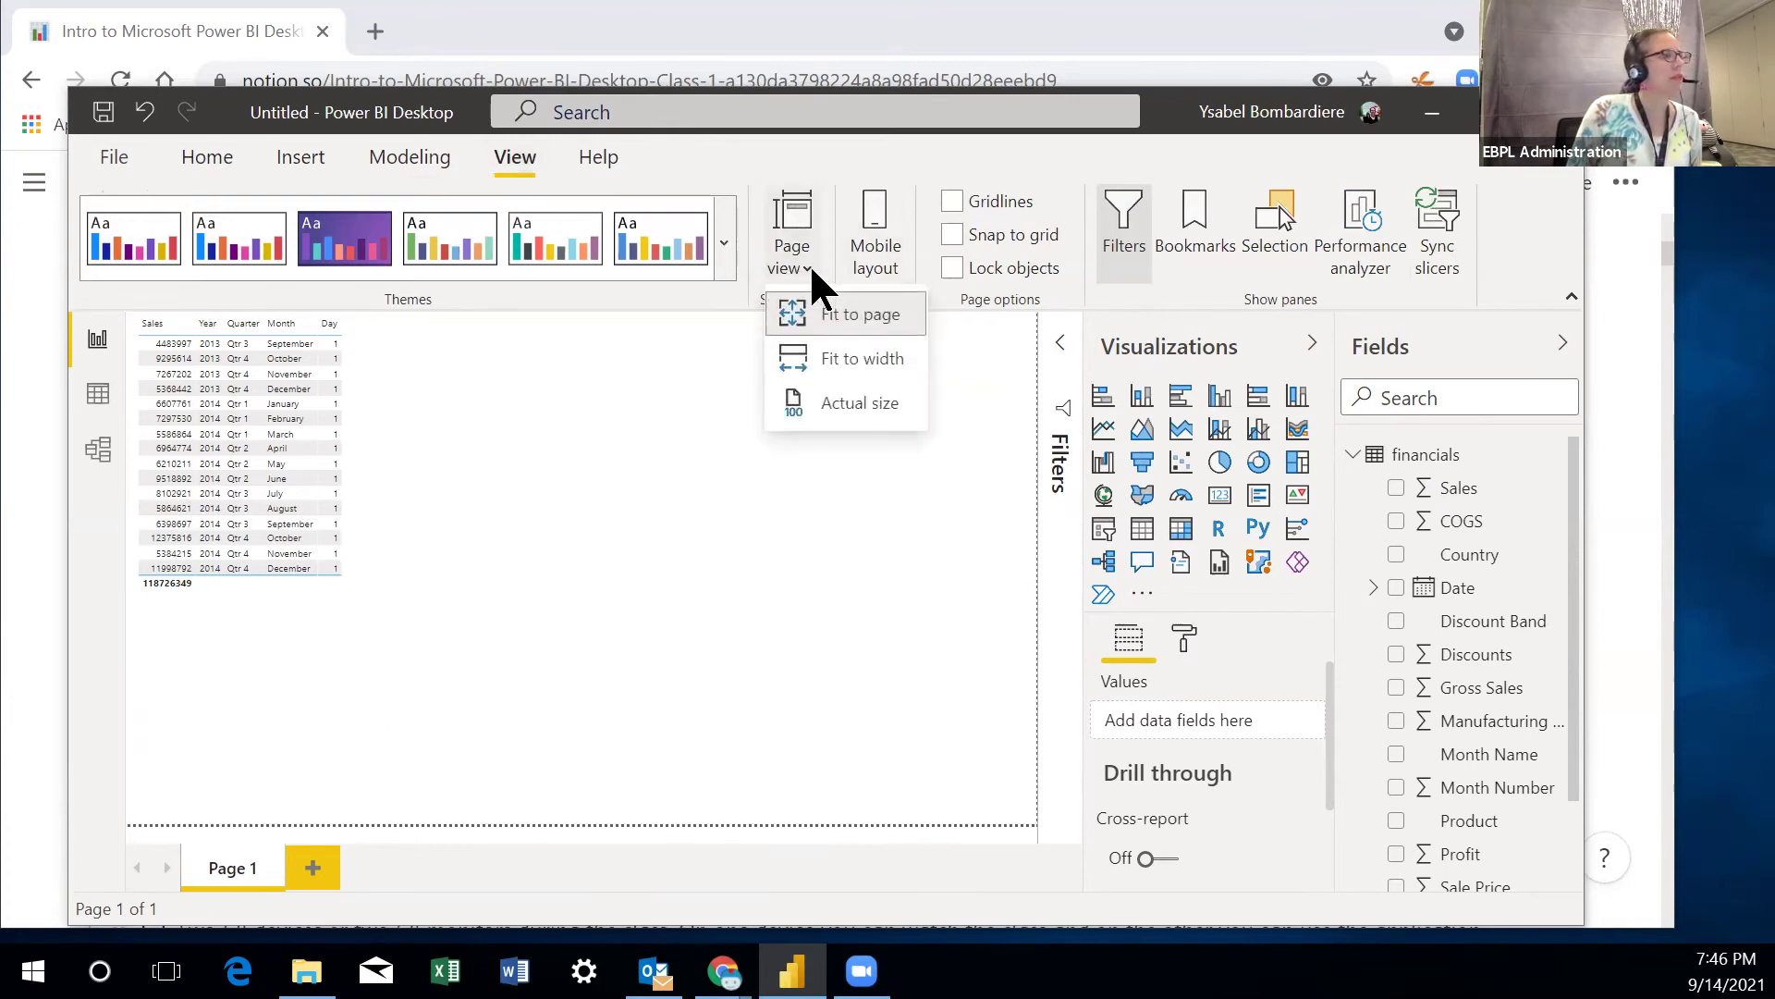
click(836, 362)
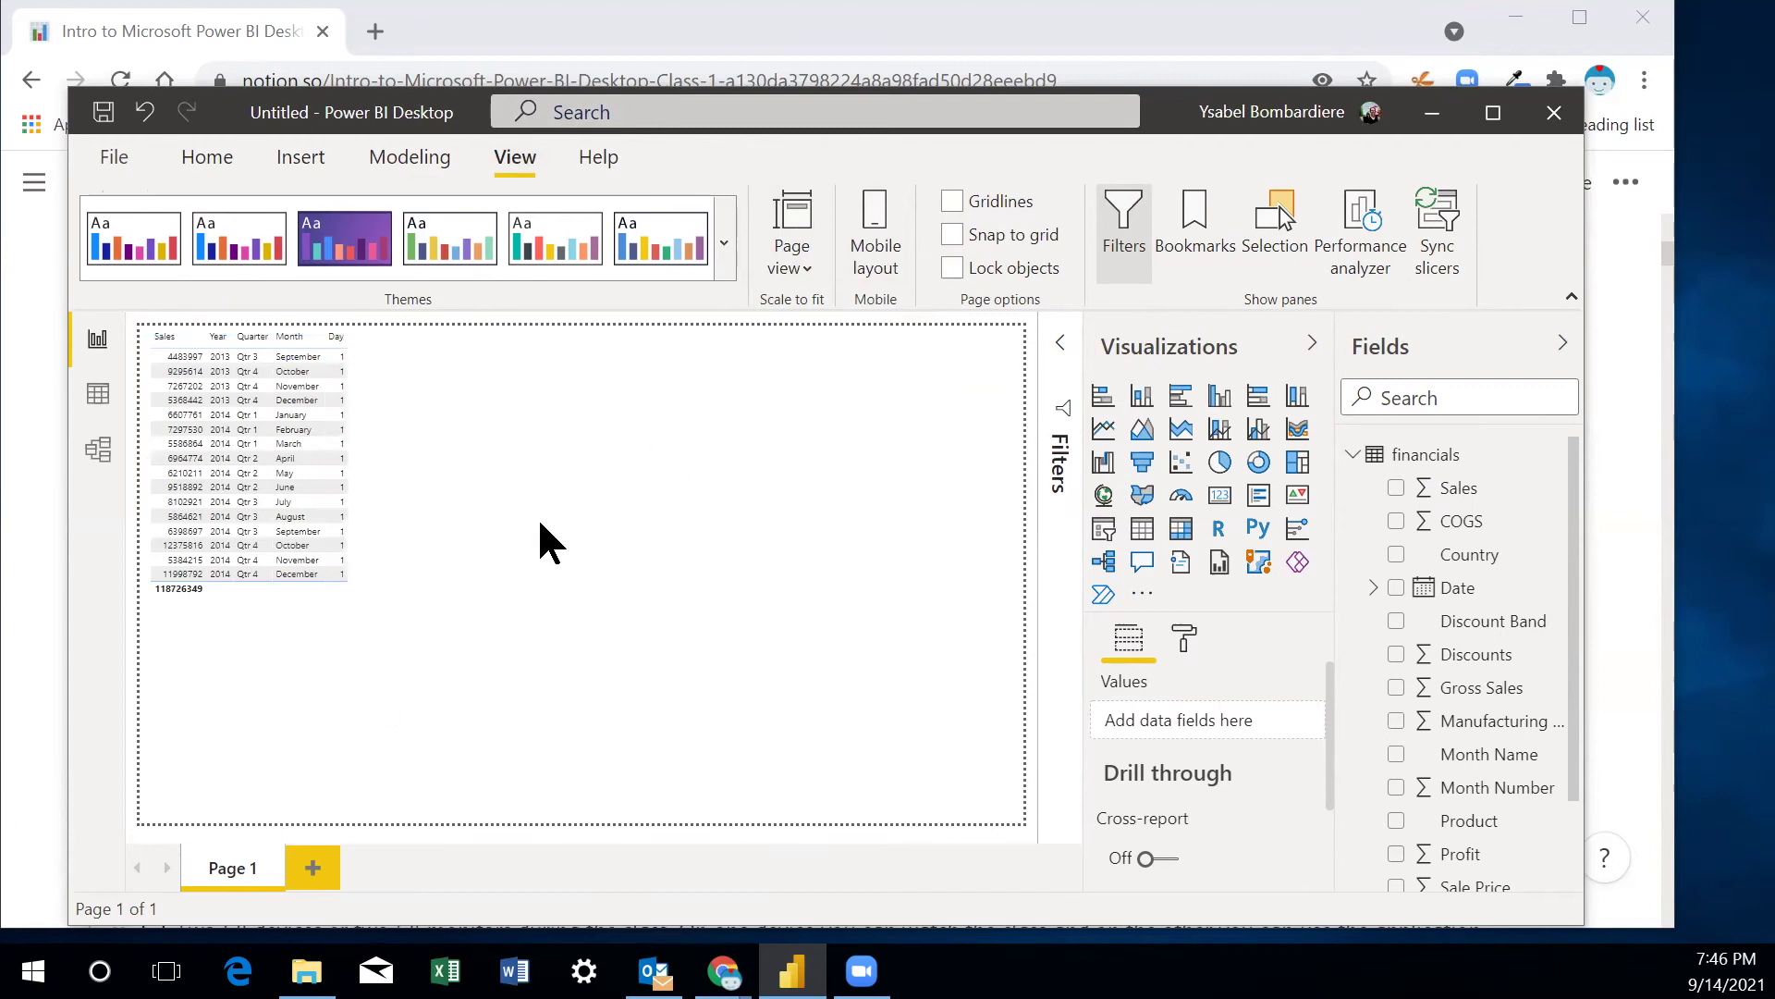
click(811, 275)
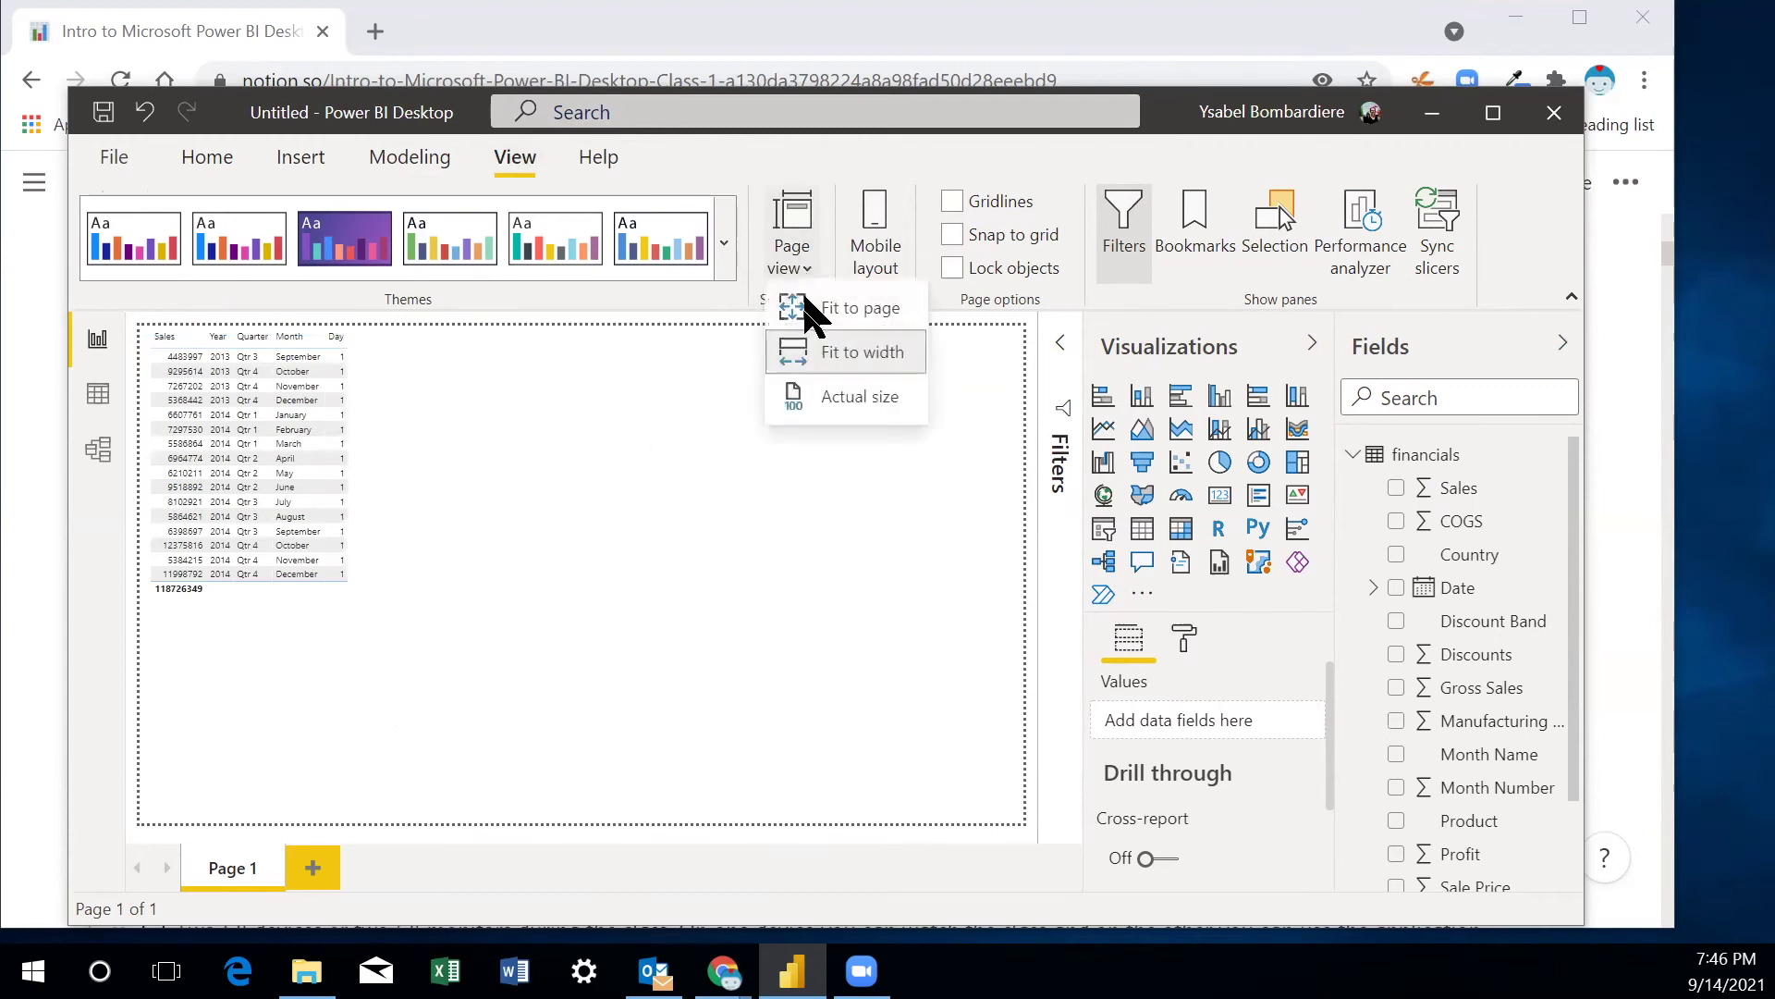
click(836, 407)
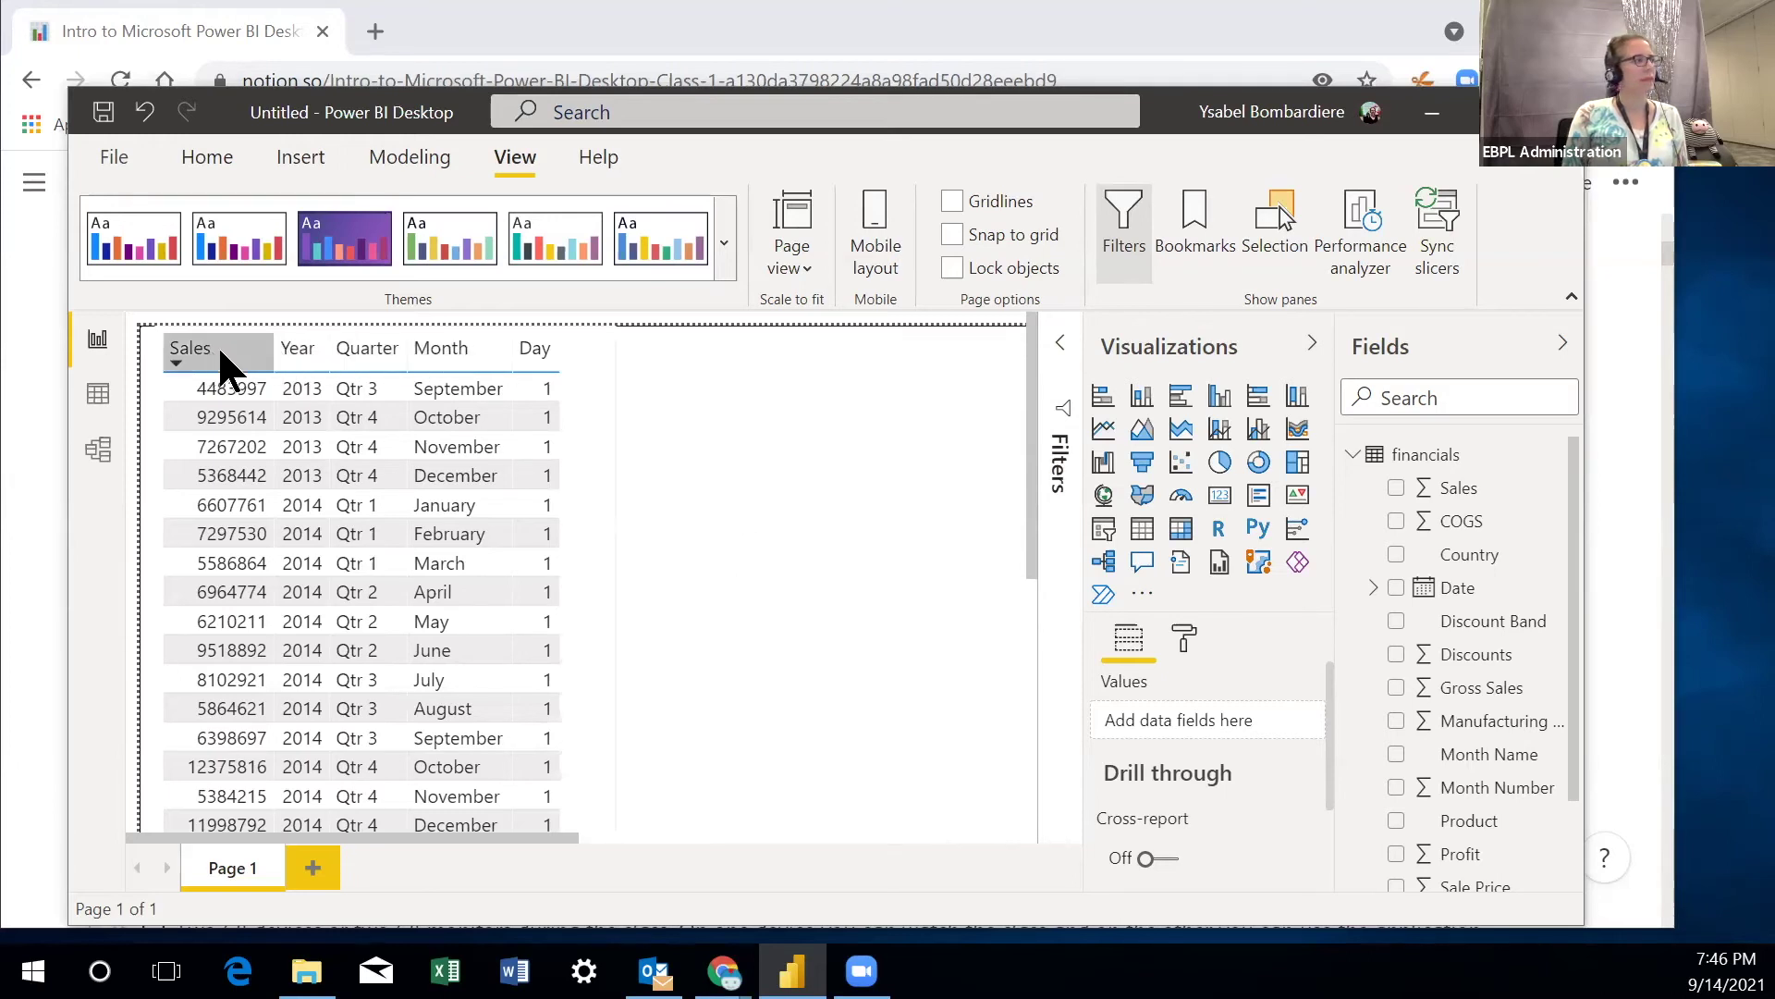
- Sort the table visual by Sales in descending order, and look through its General and Style formatting options
click(246, 351)
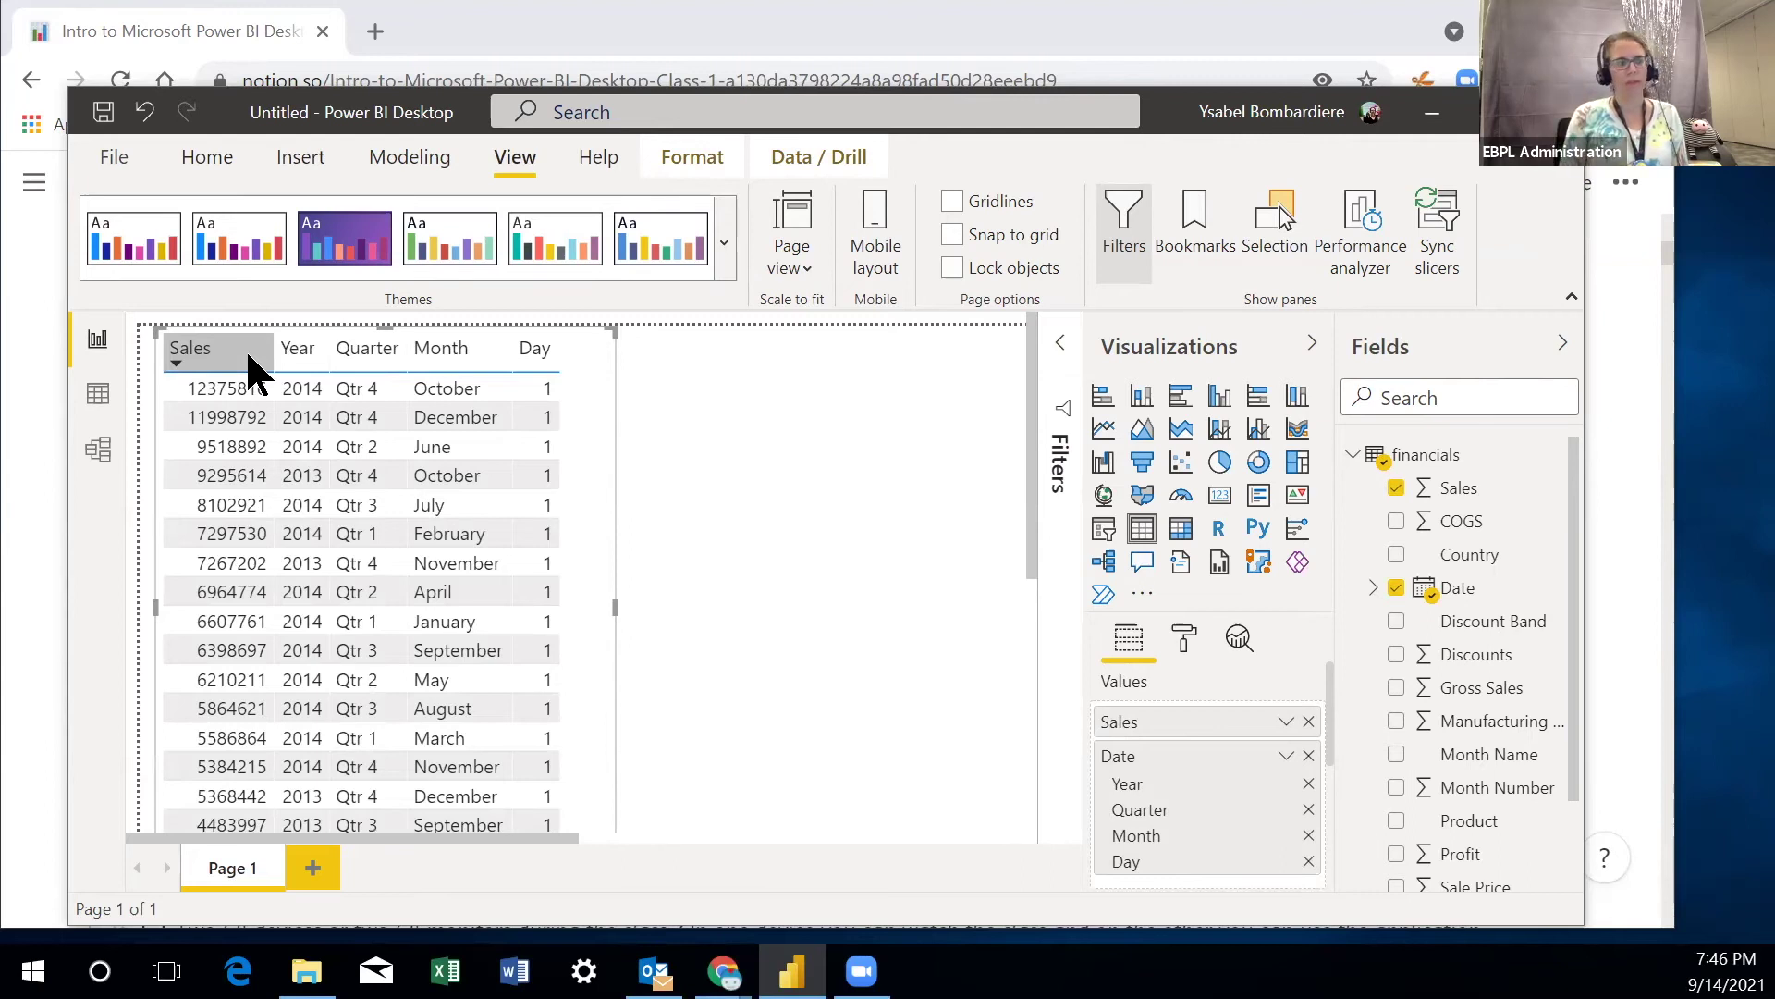
click(1185, 637)
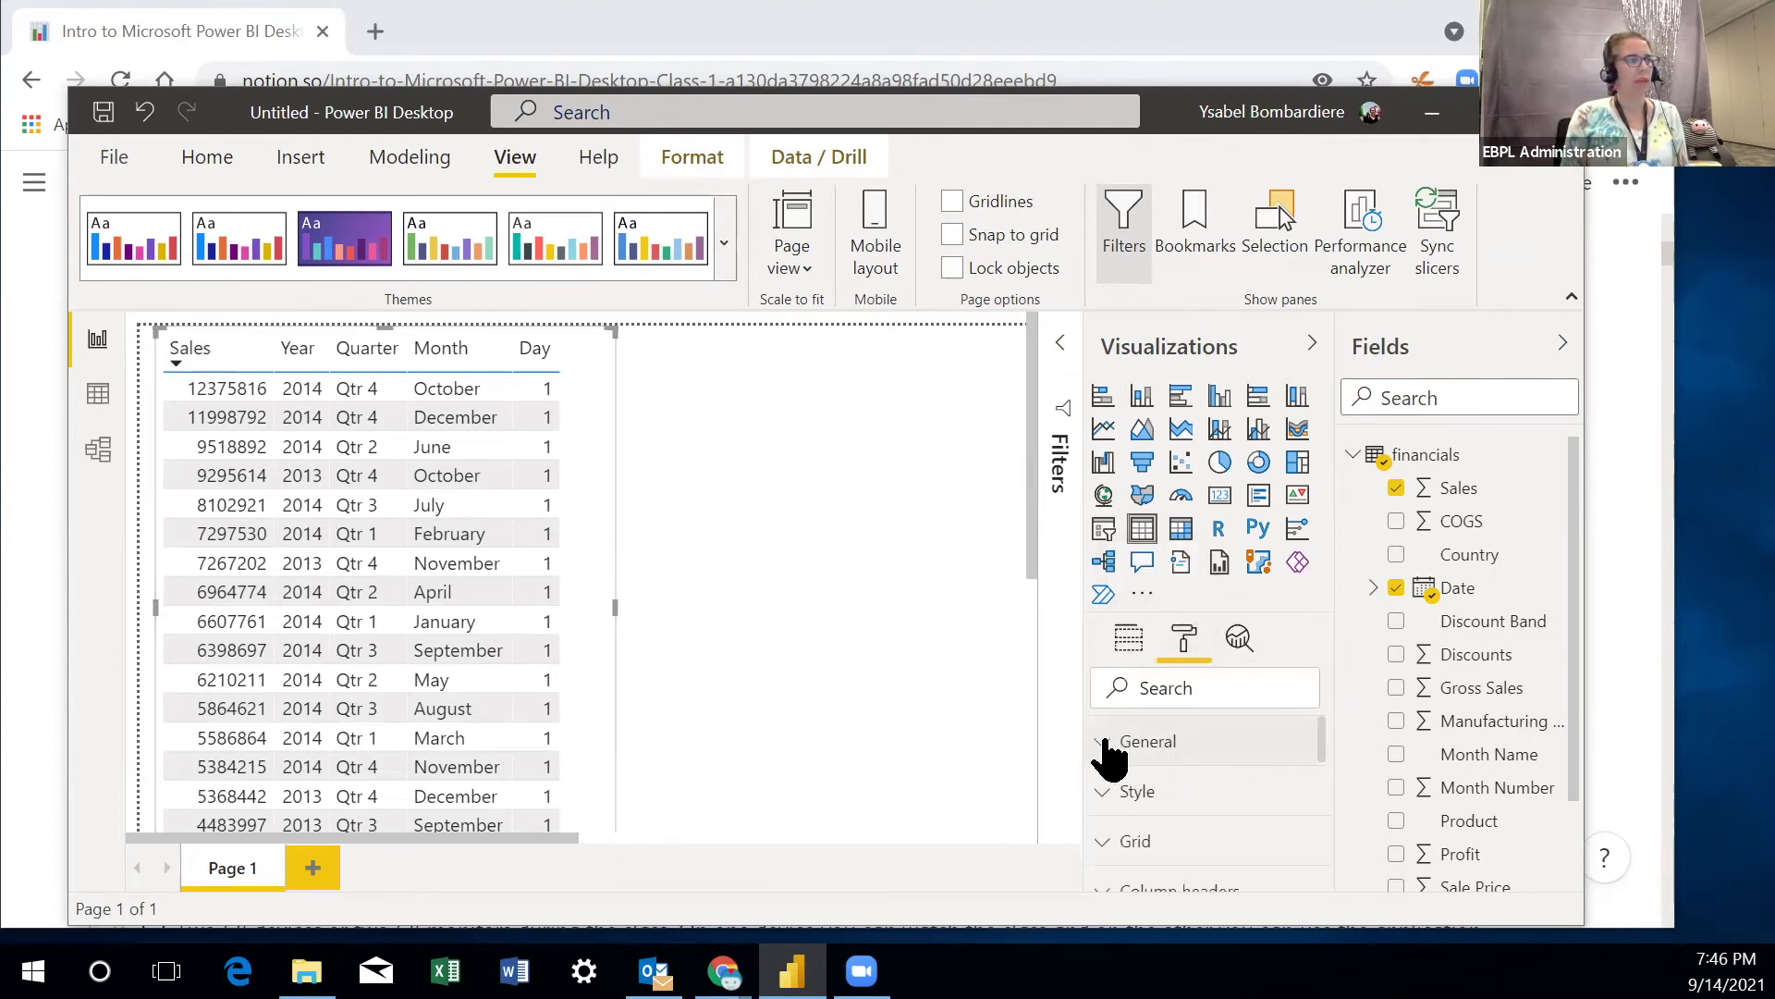
click(1114, 744)
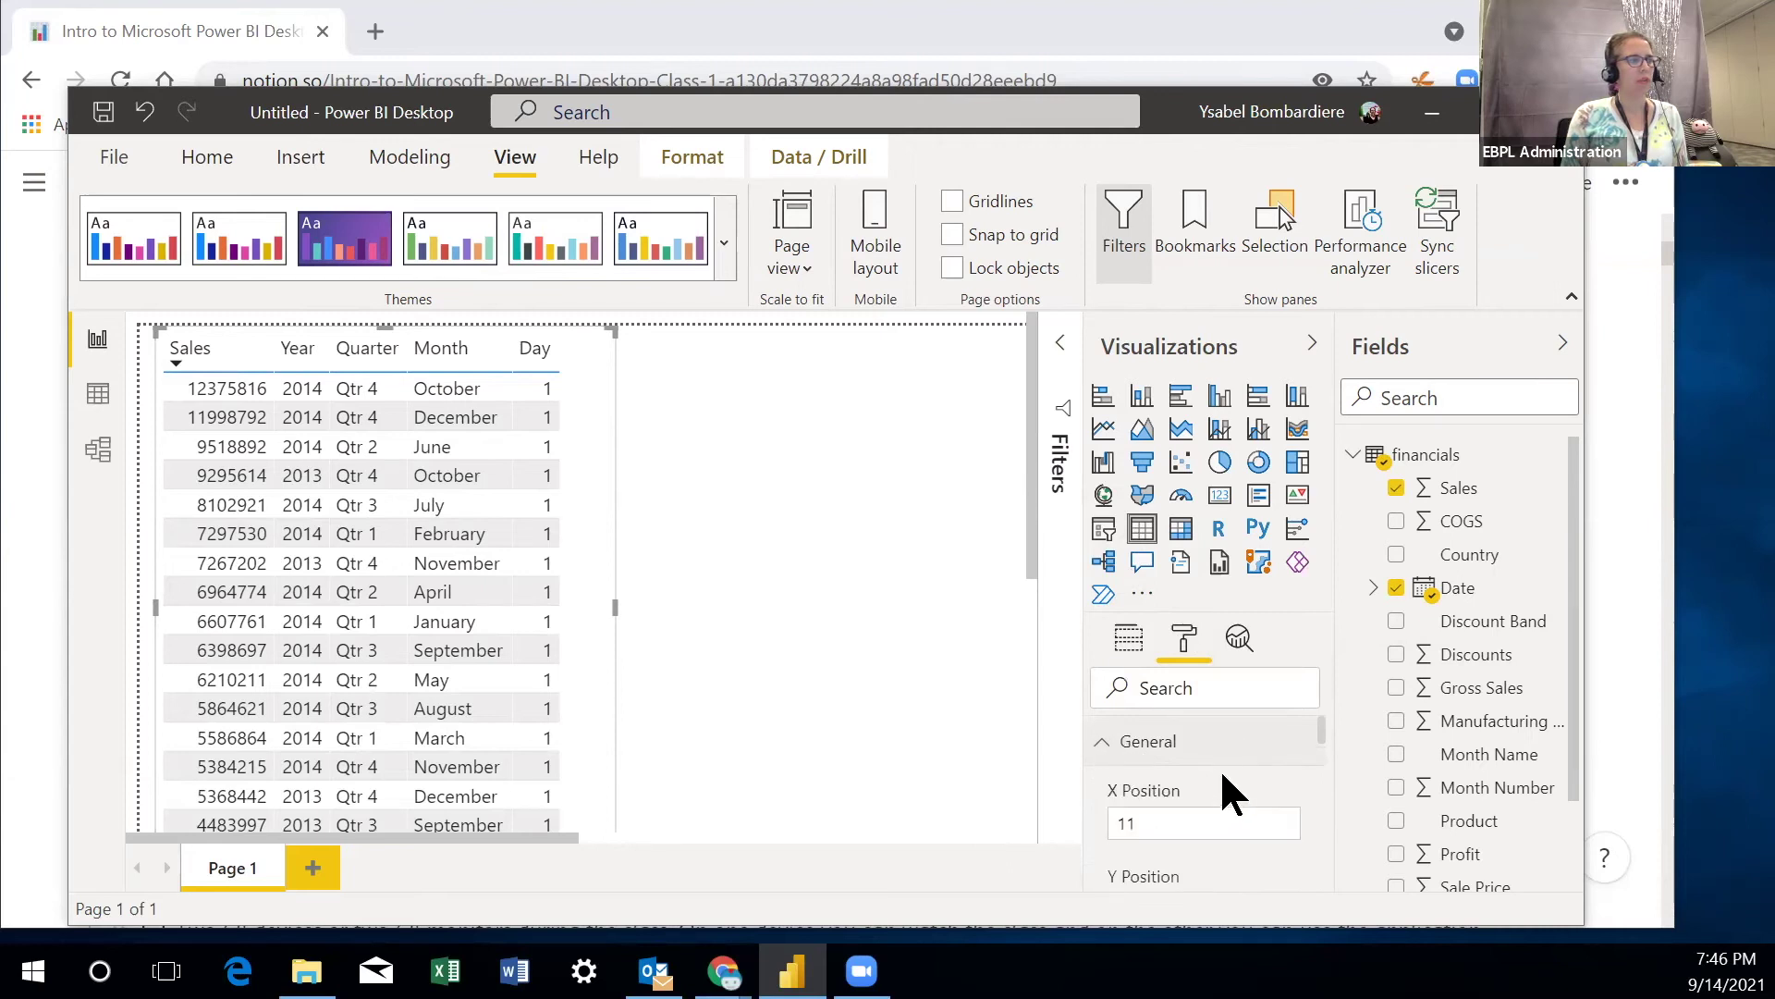
scroll(1235, 795, down, 6)
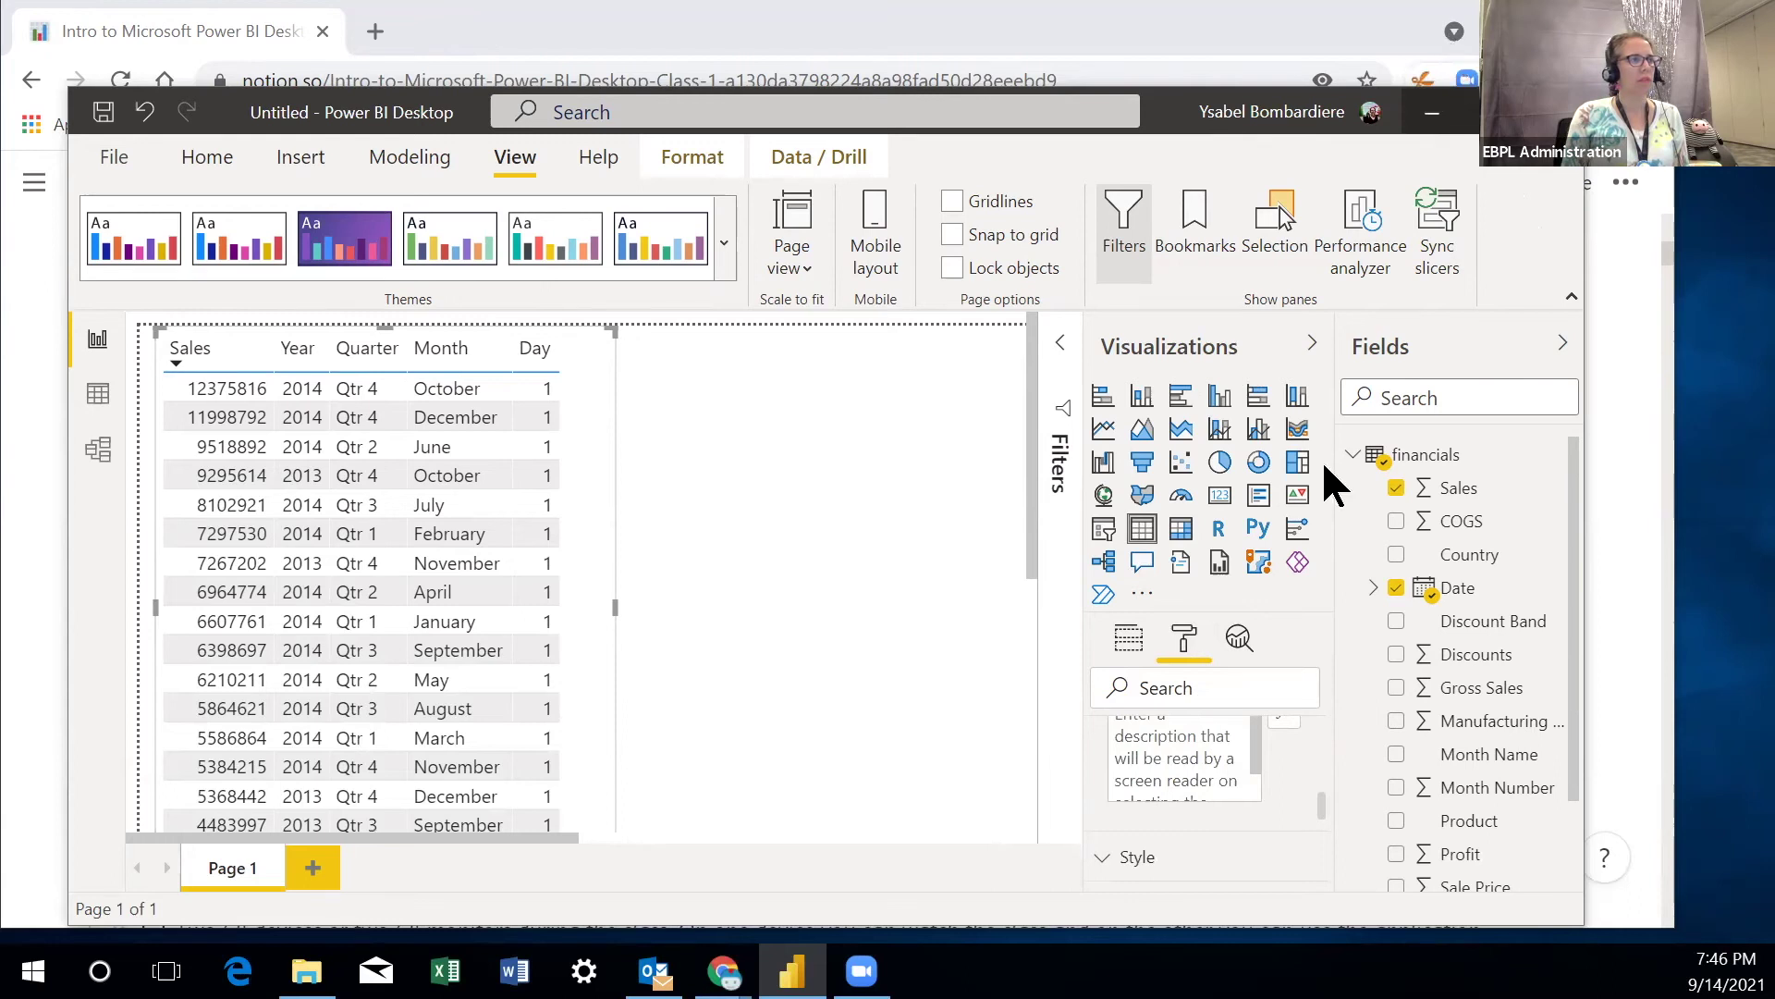
click(1193, 861)
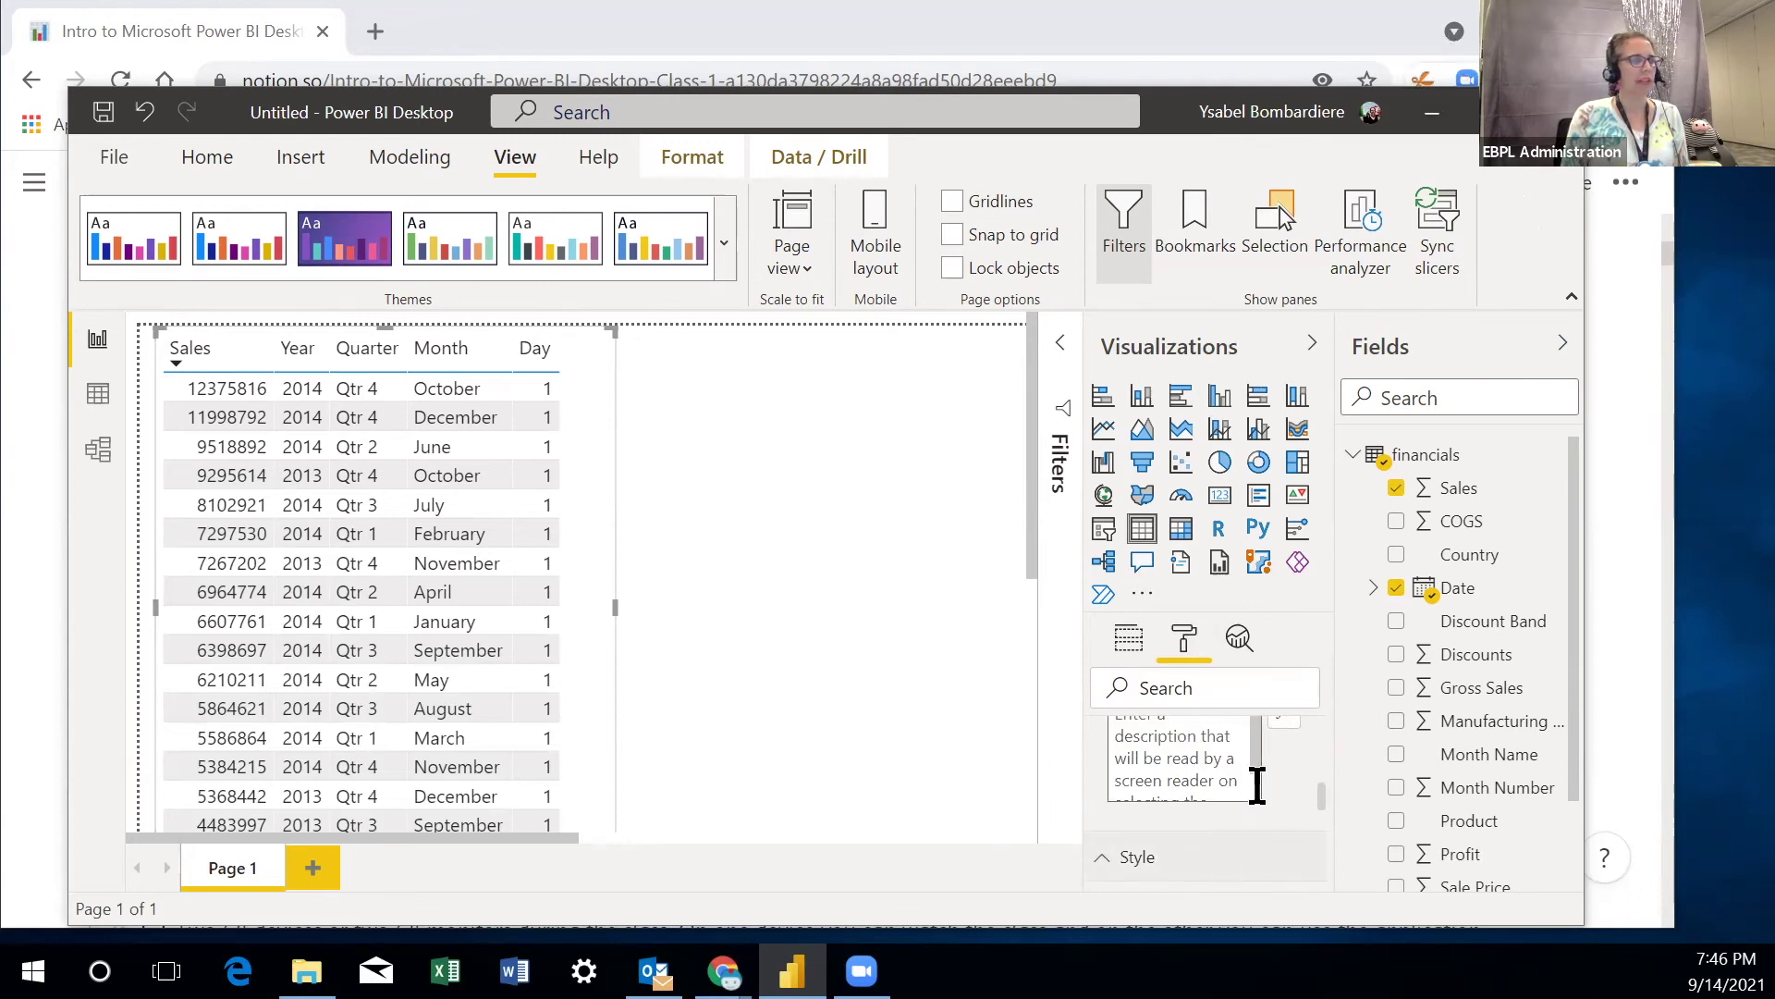
scroll(1257, 786, down, 1)
drag(1328, 792, 1319, 697)
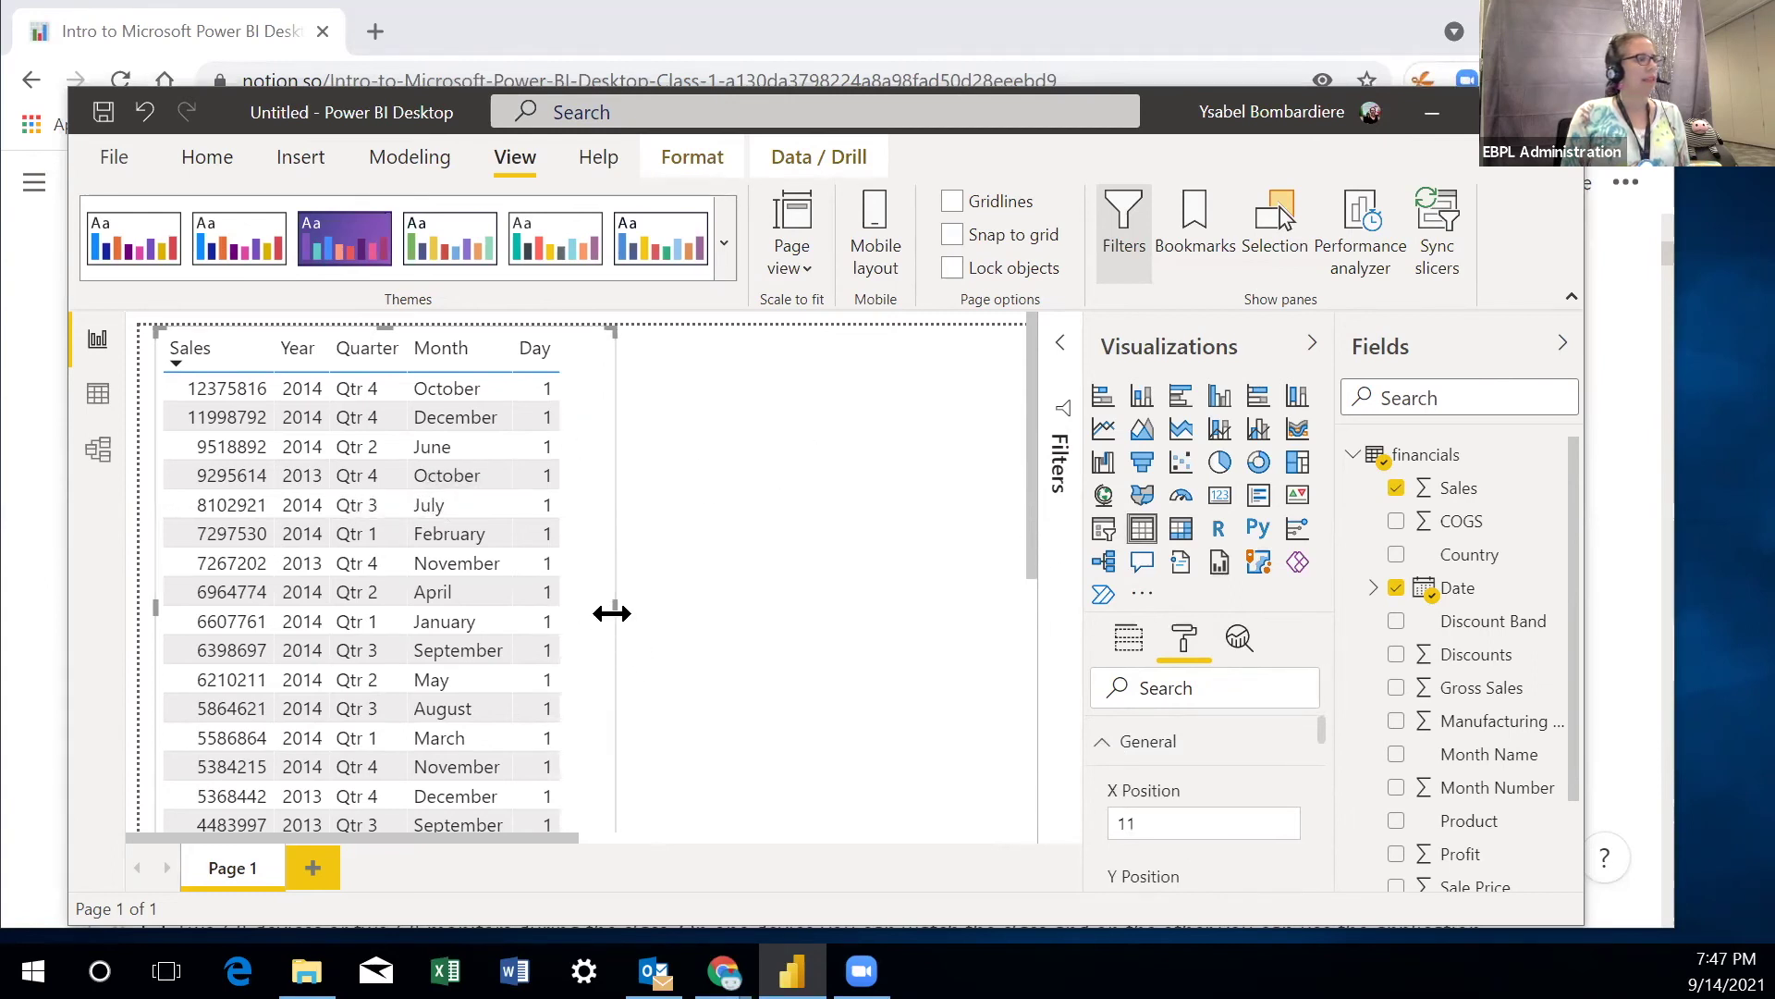
- Reorder the table visual's values so that Sales comes after the Date levels
click(1131, 640)
drag(1202, 726, 1202, 874)
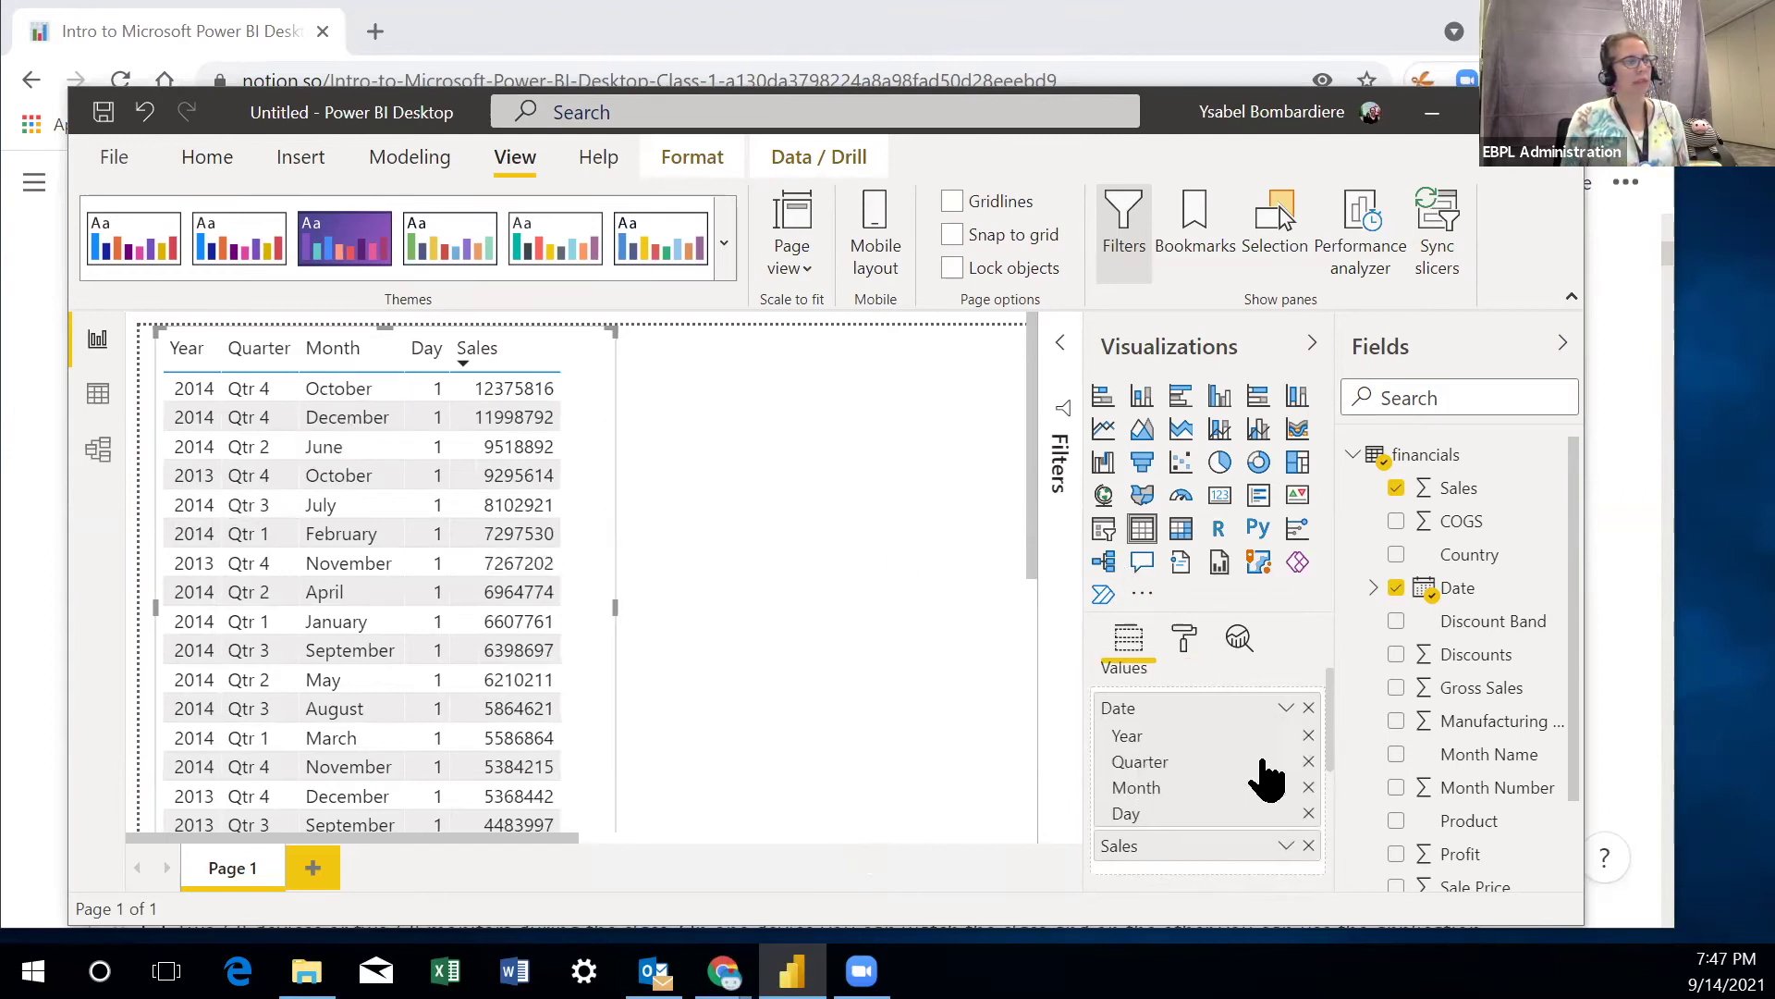
- Remove the Quarter and Day levels from the table visual, and narrow it to fit its remaining columns
click(1308, 762)
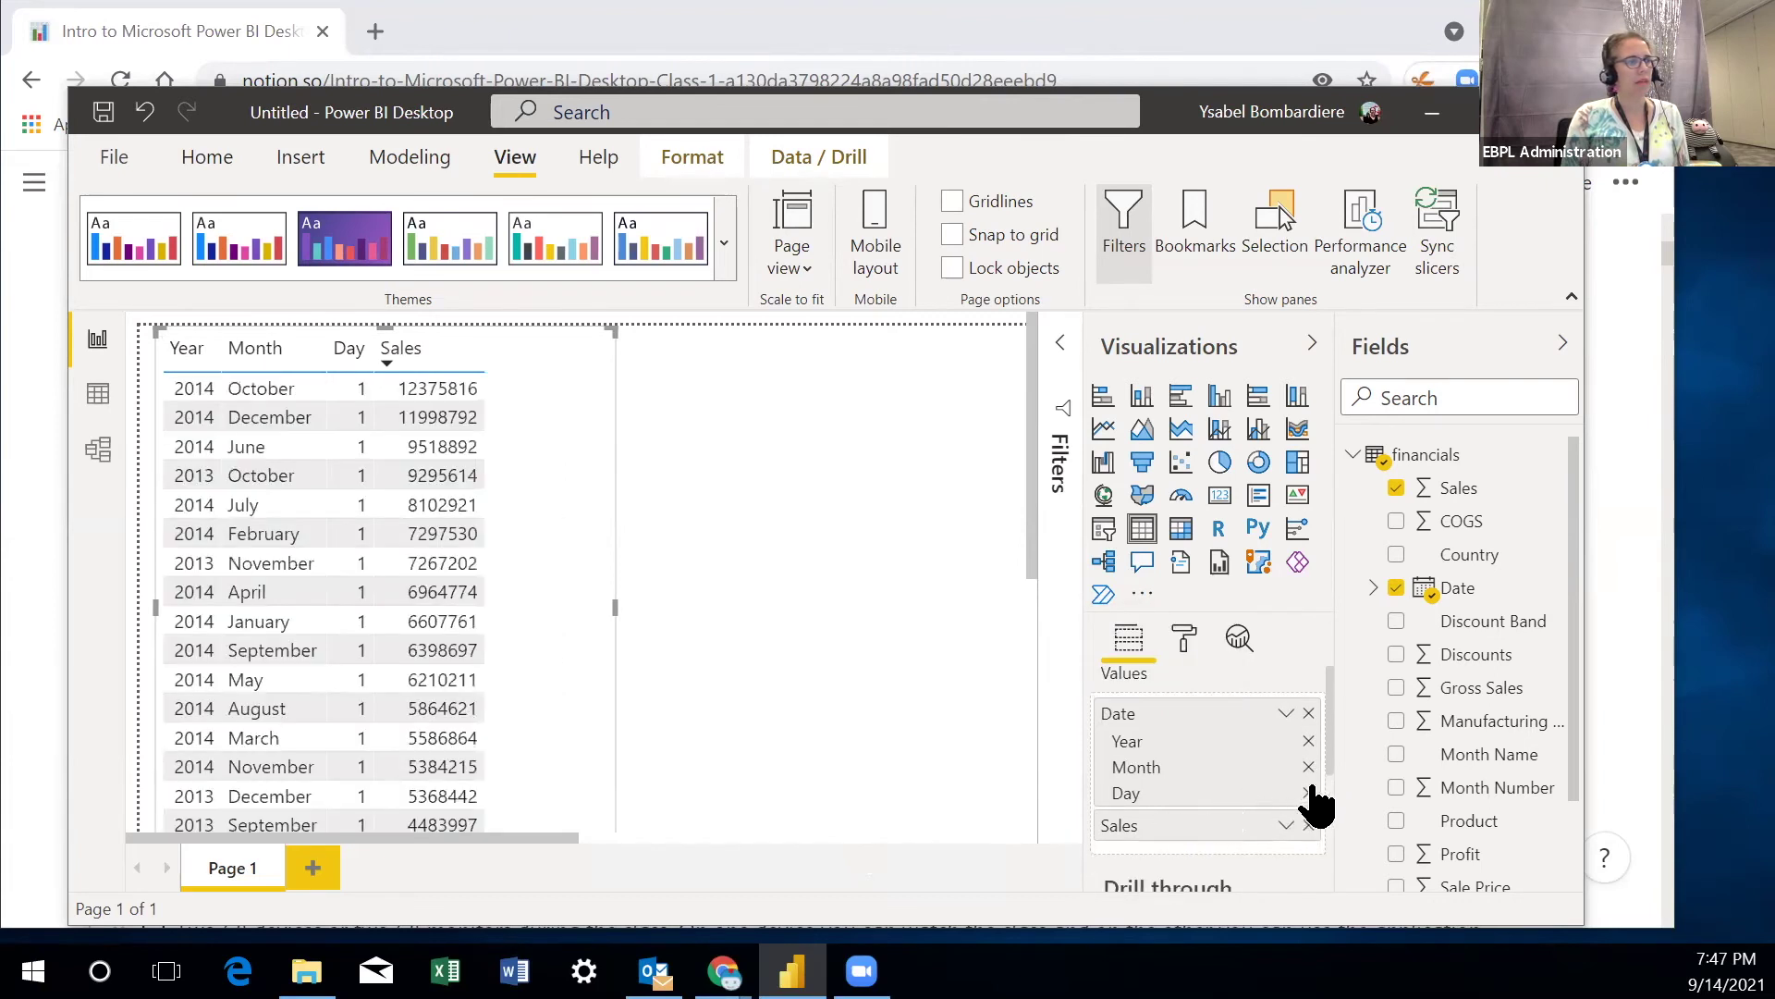
click(1309, 794)
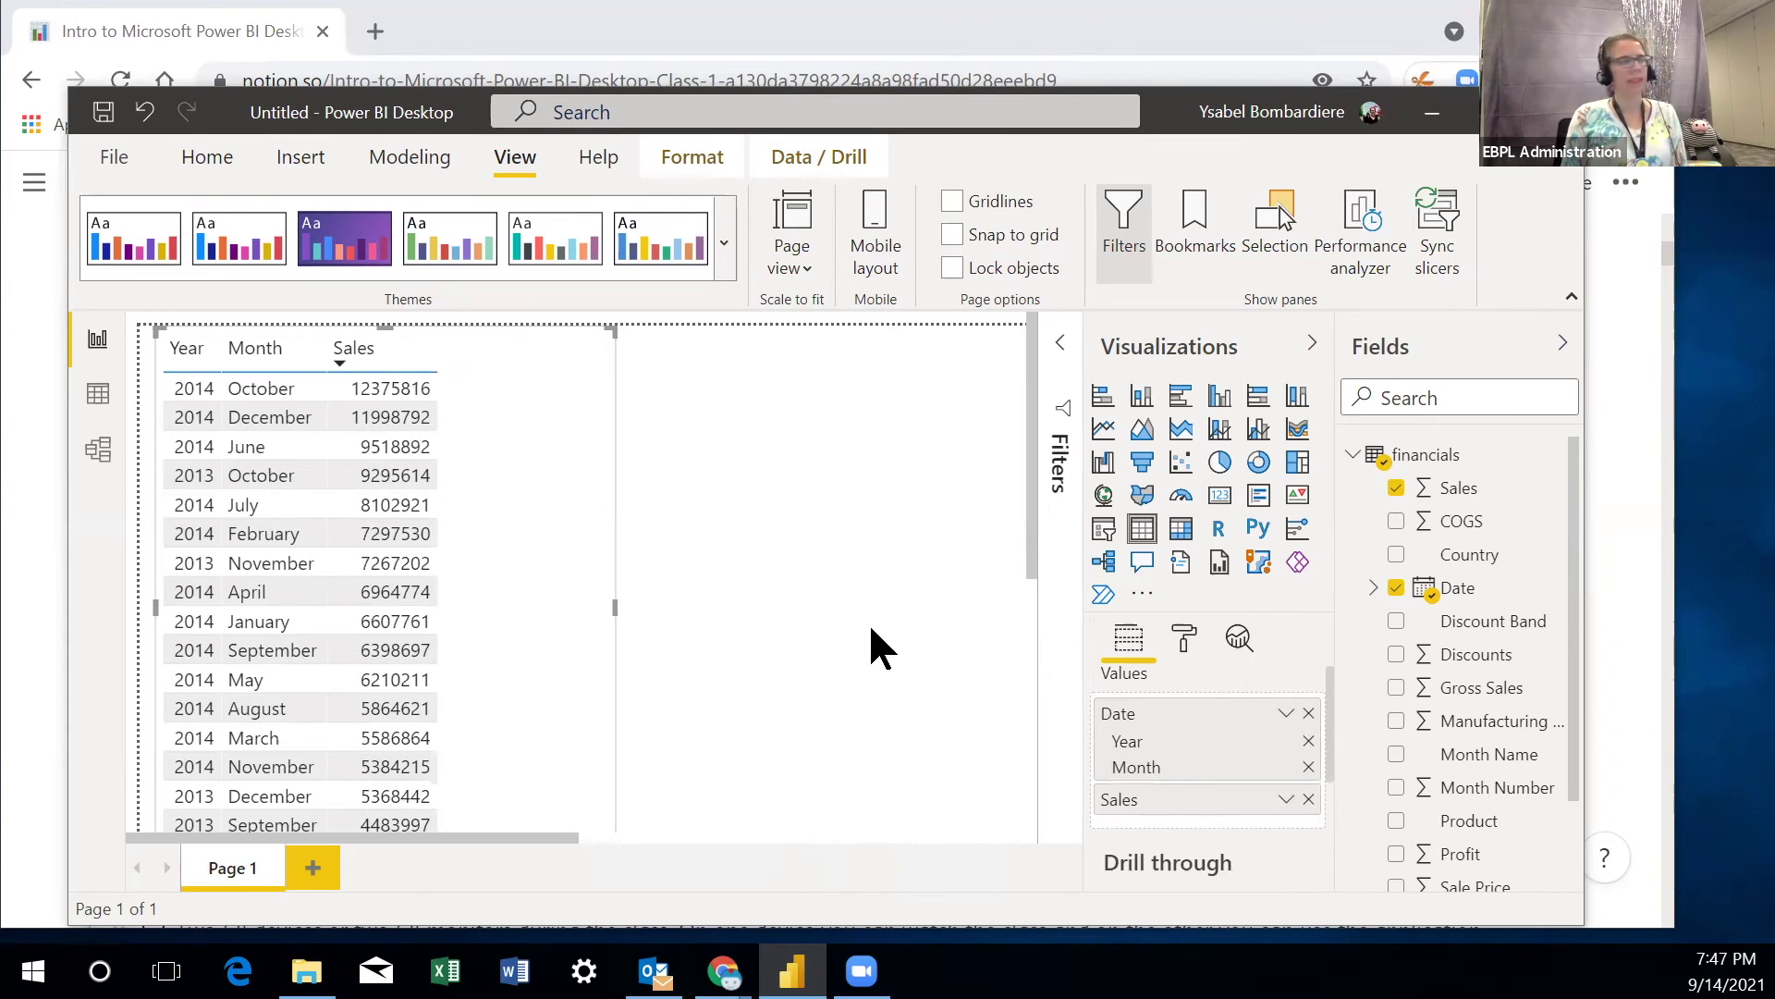
drag(613, 606, 465, 594)
click(605, 533)
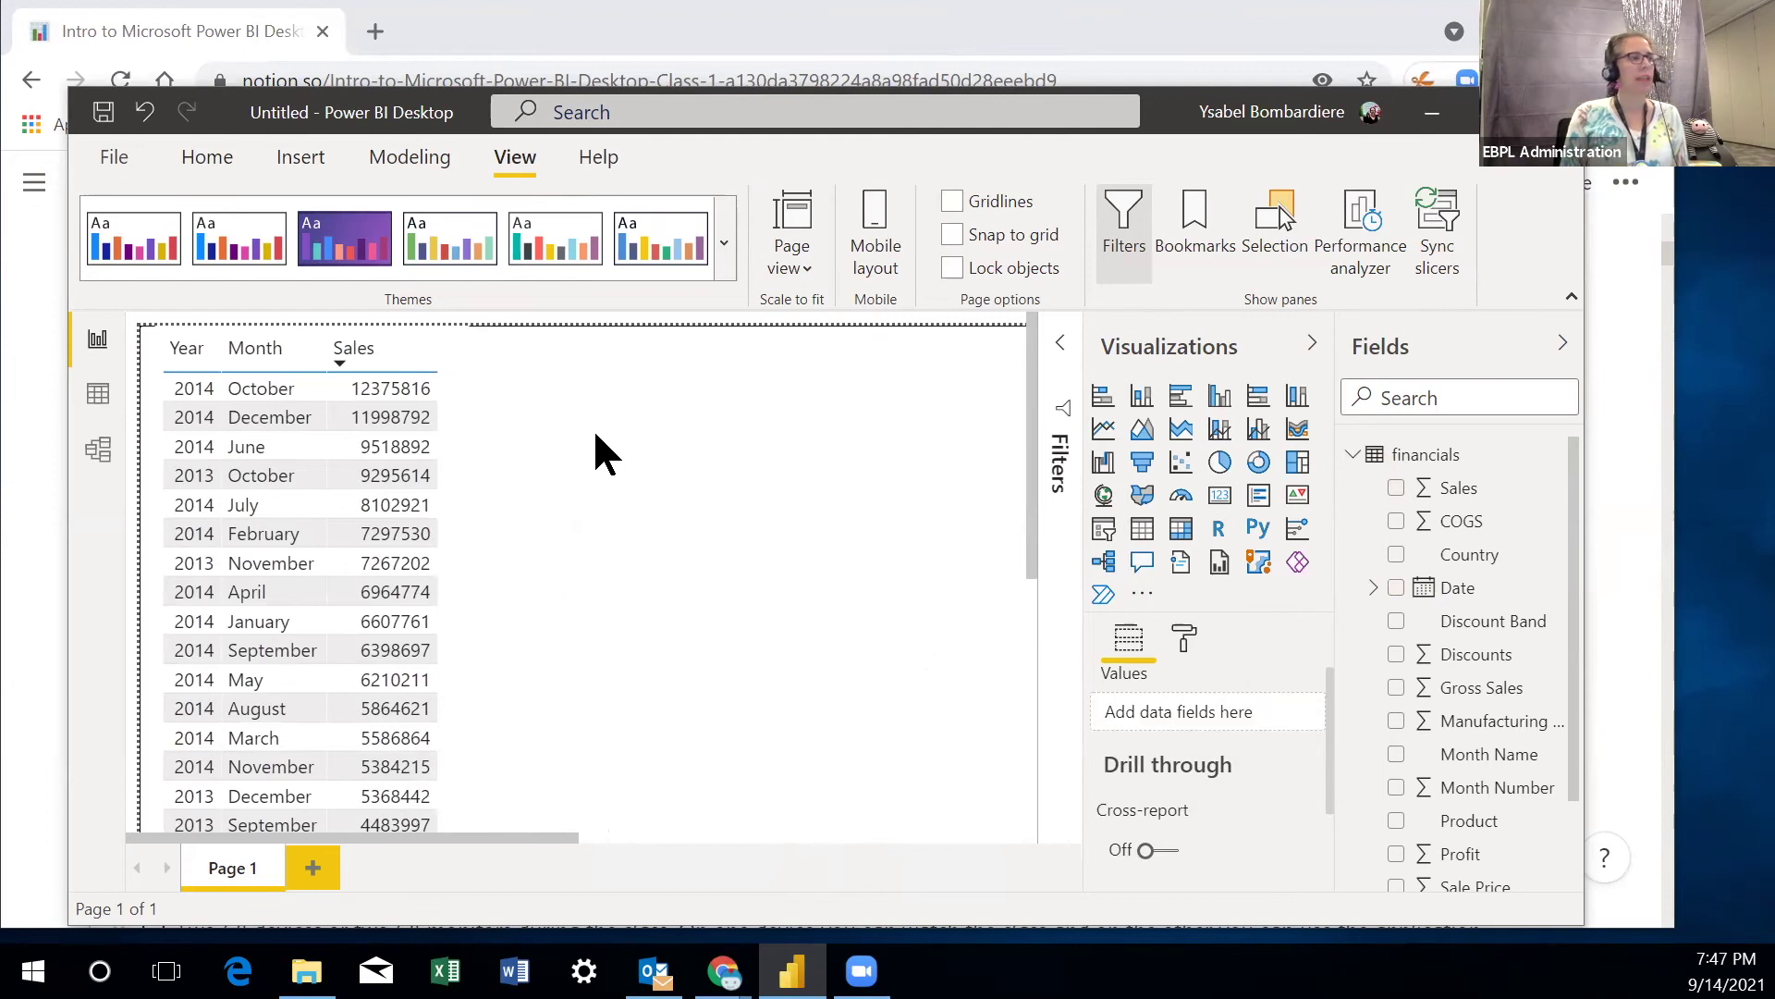
- Look through all columns of the financials table in the data view, and return to the report page
click(97, 395)
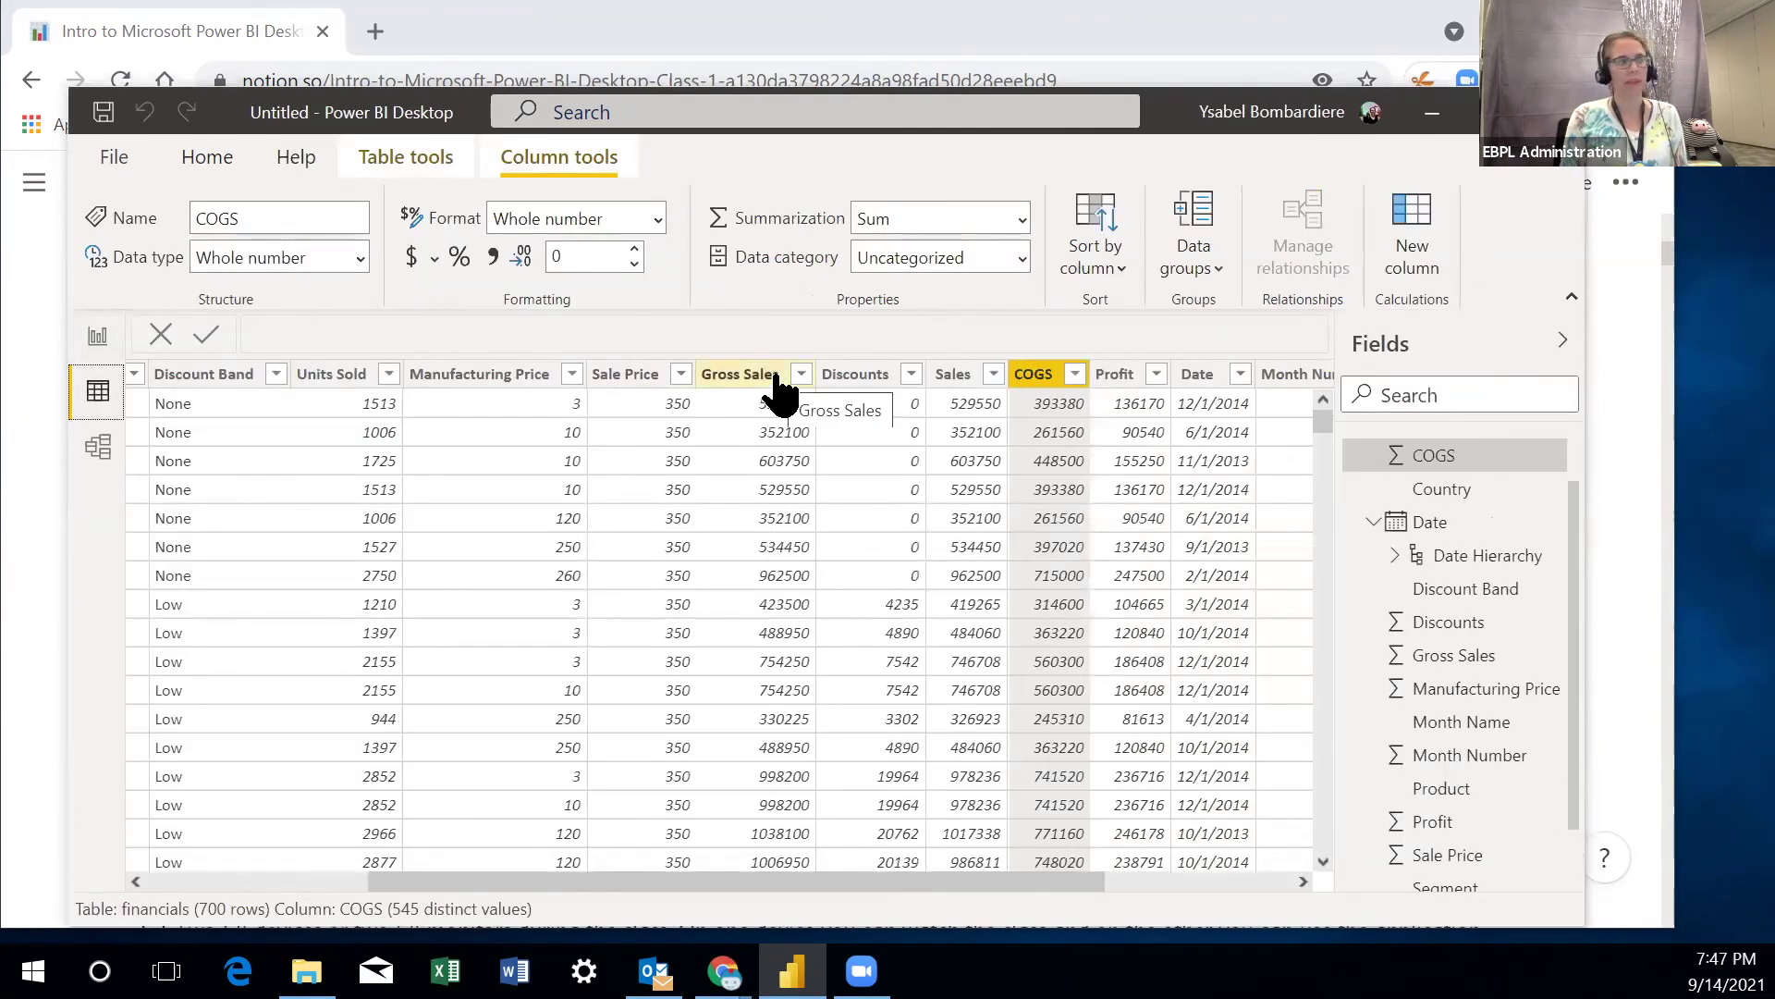
drag(508, 881, 858, 891)
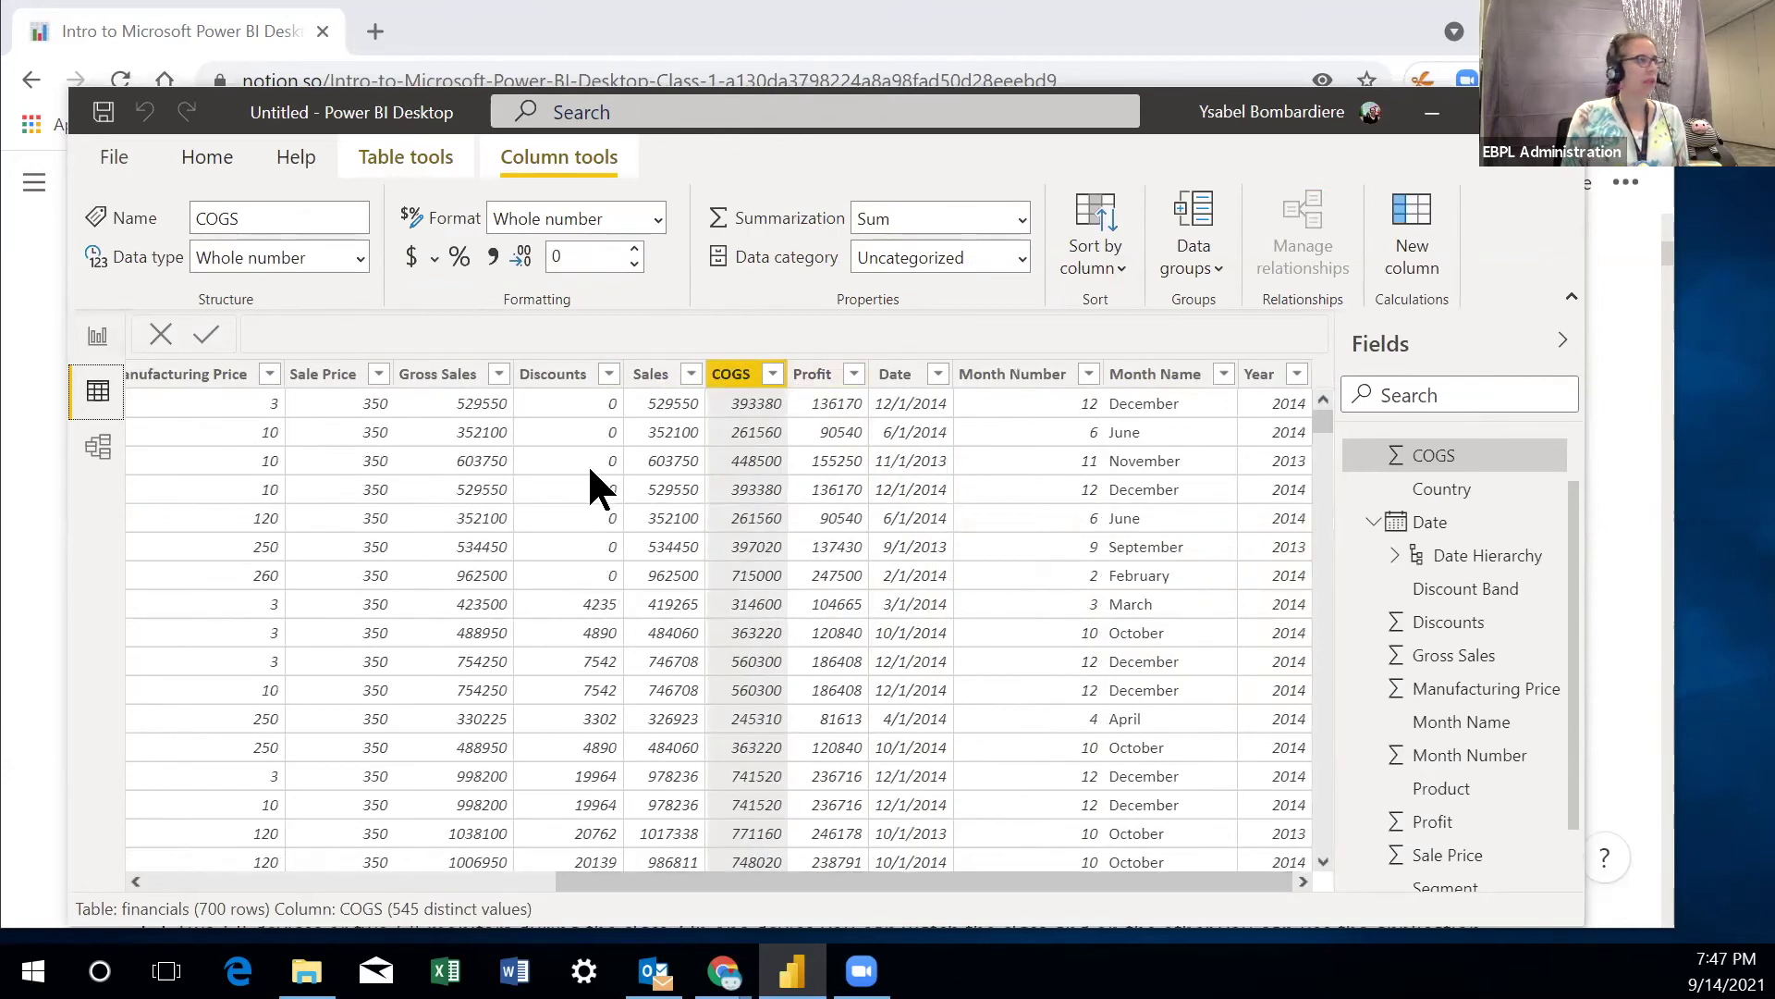
drag(1101, 874, 638, 902)
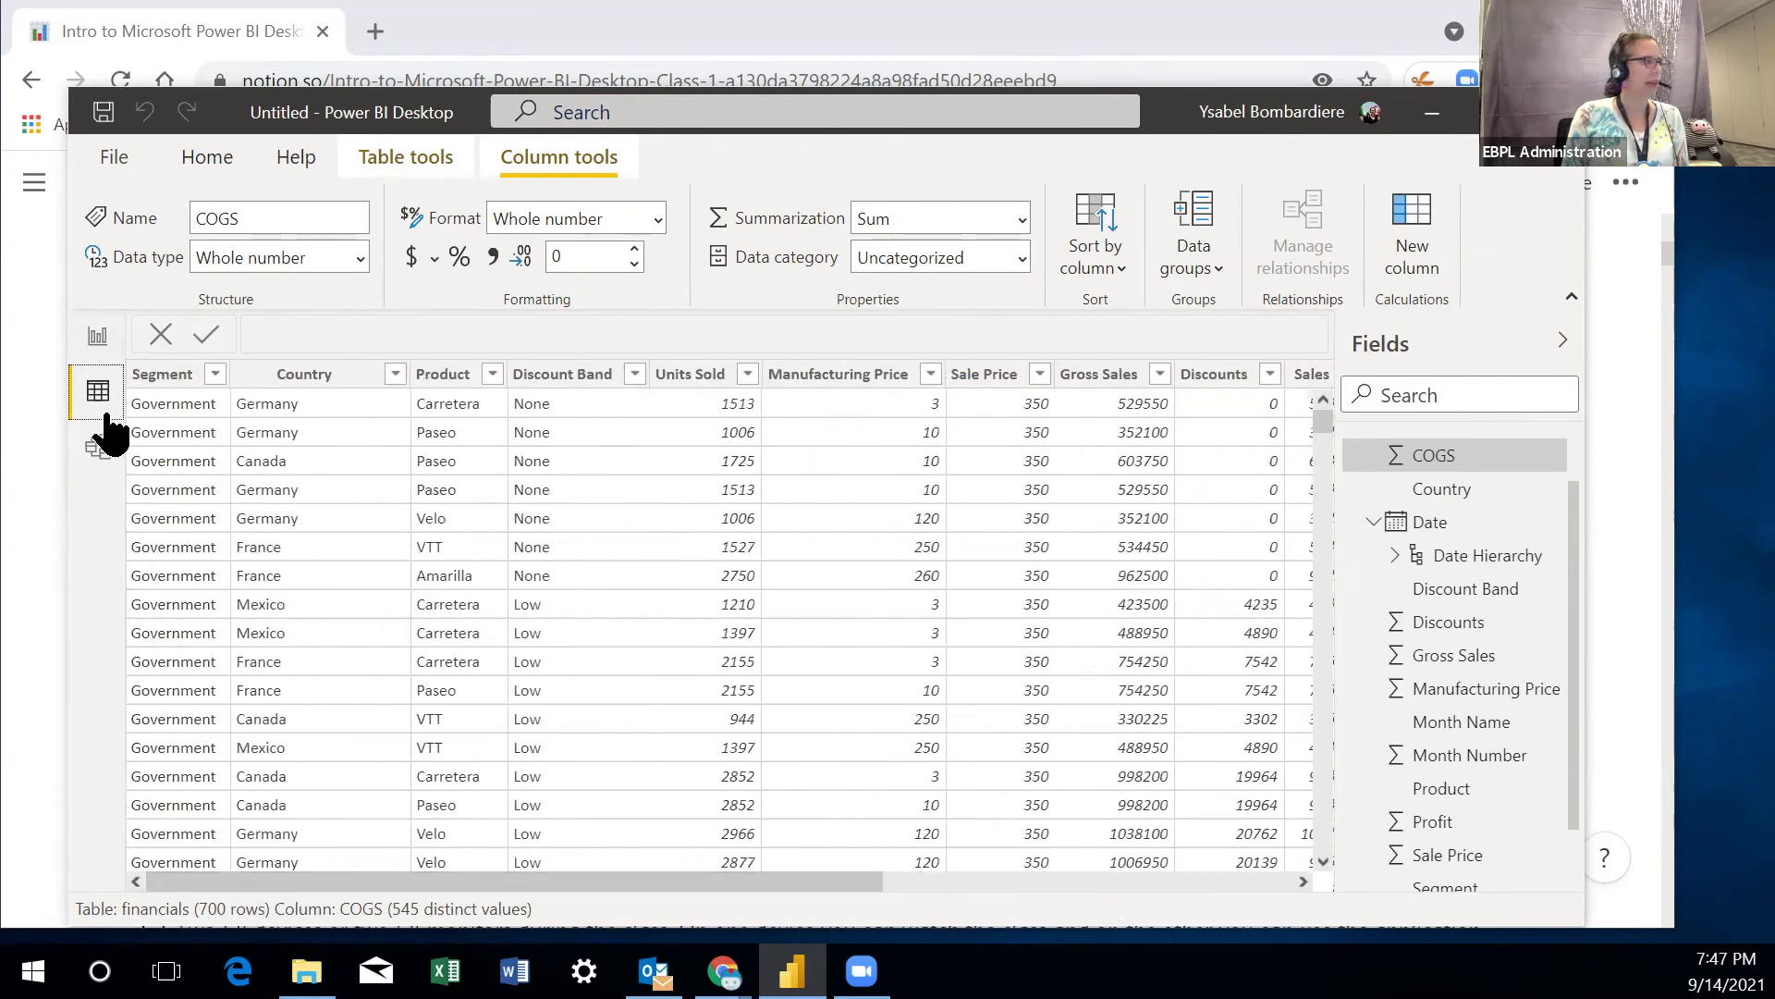
click(100, 340)
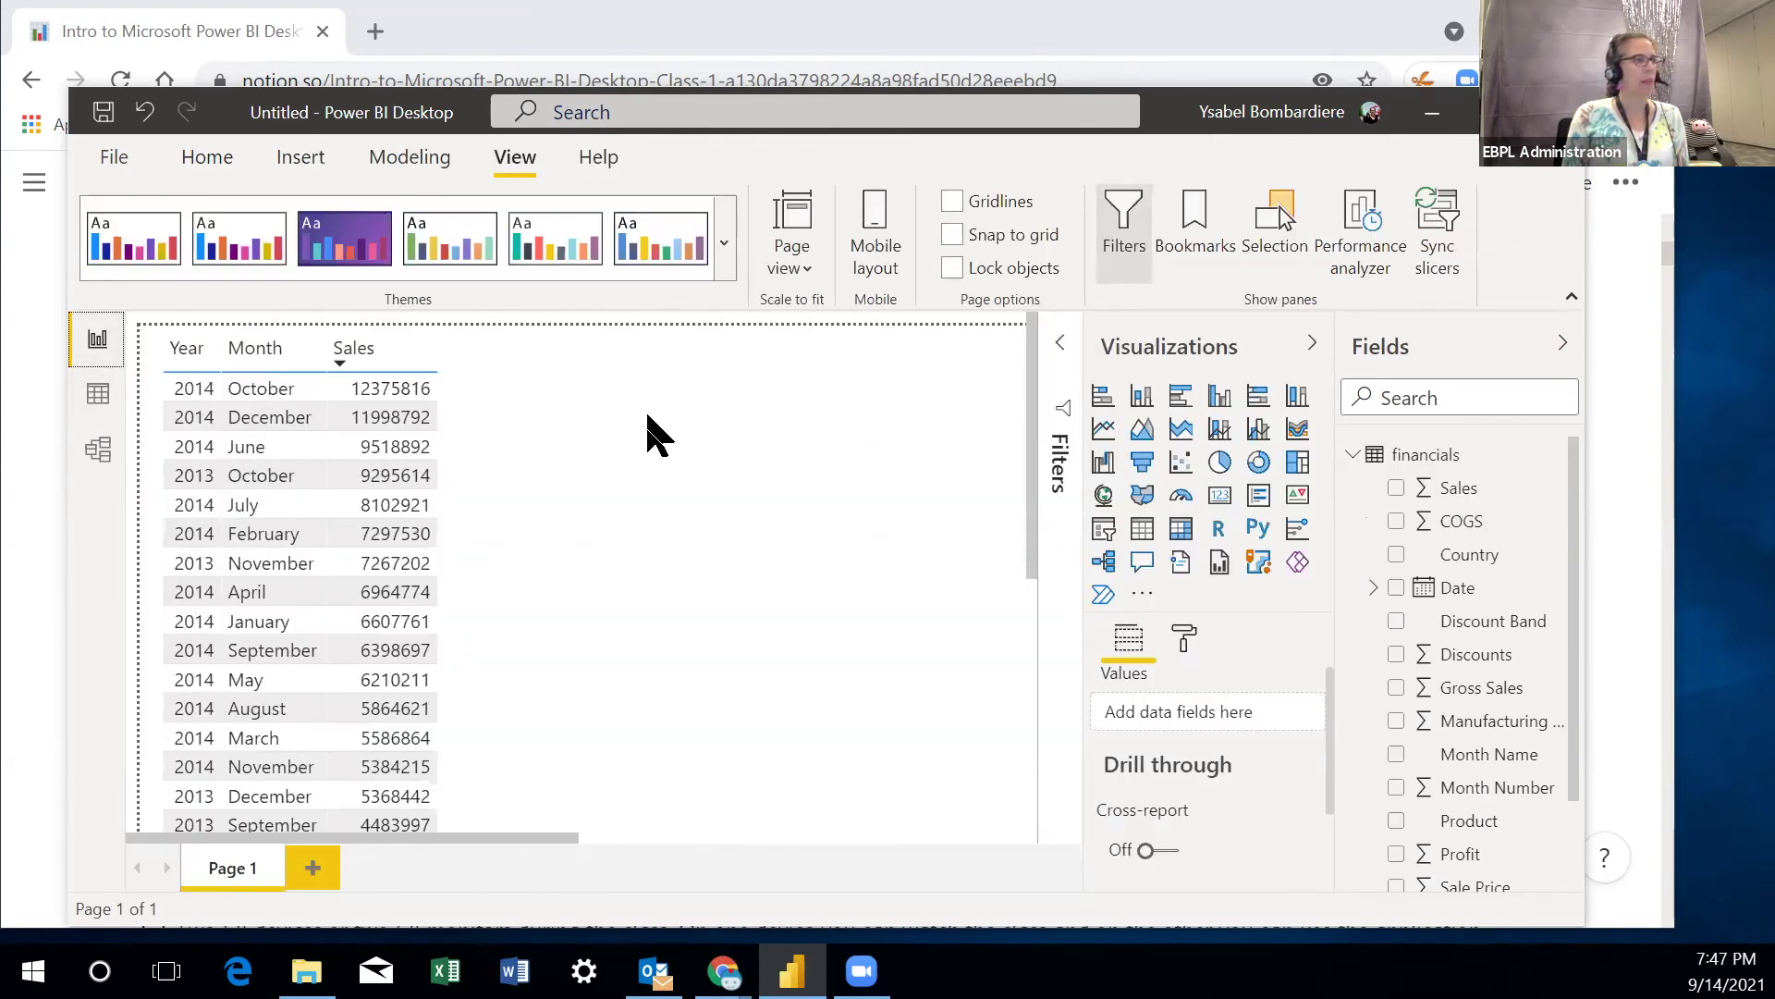
- Add a map visual beside the table, using the Country field as its location
click(1104, 494)
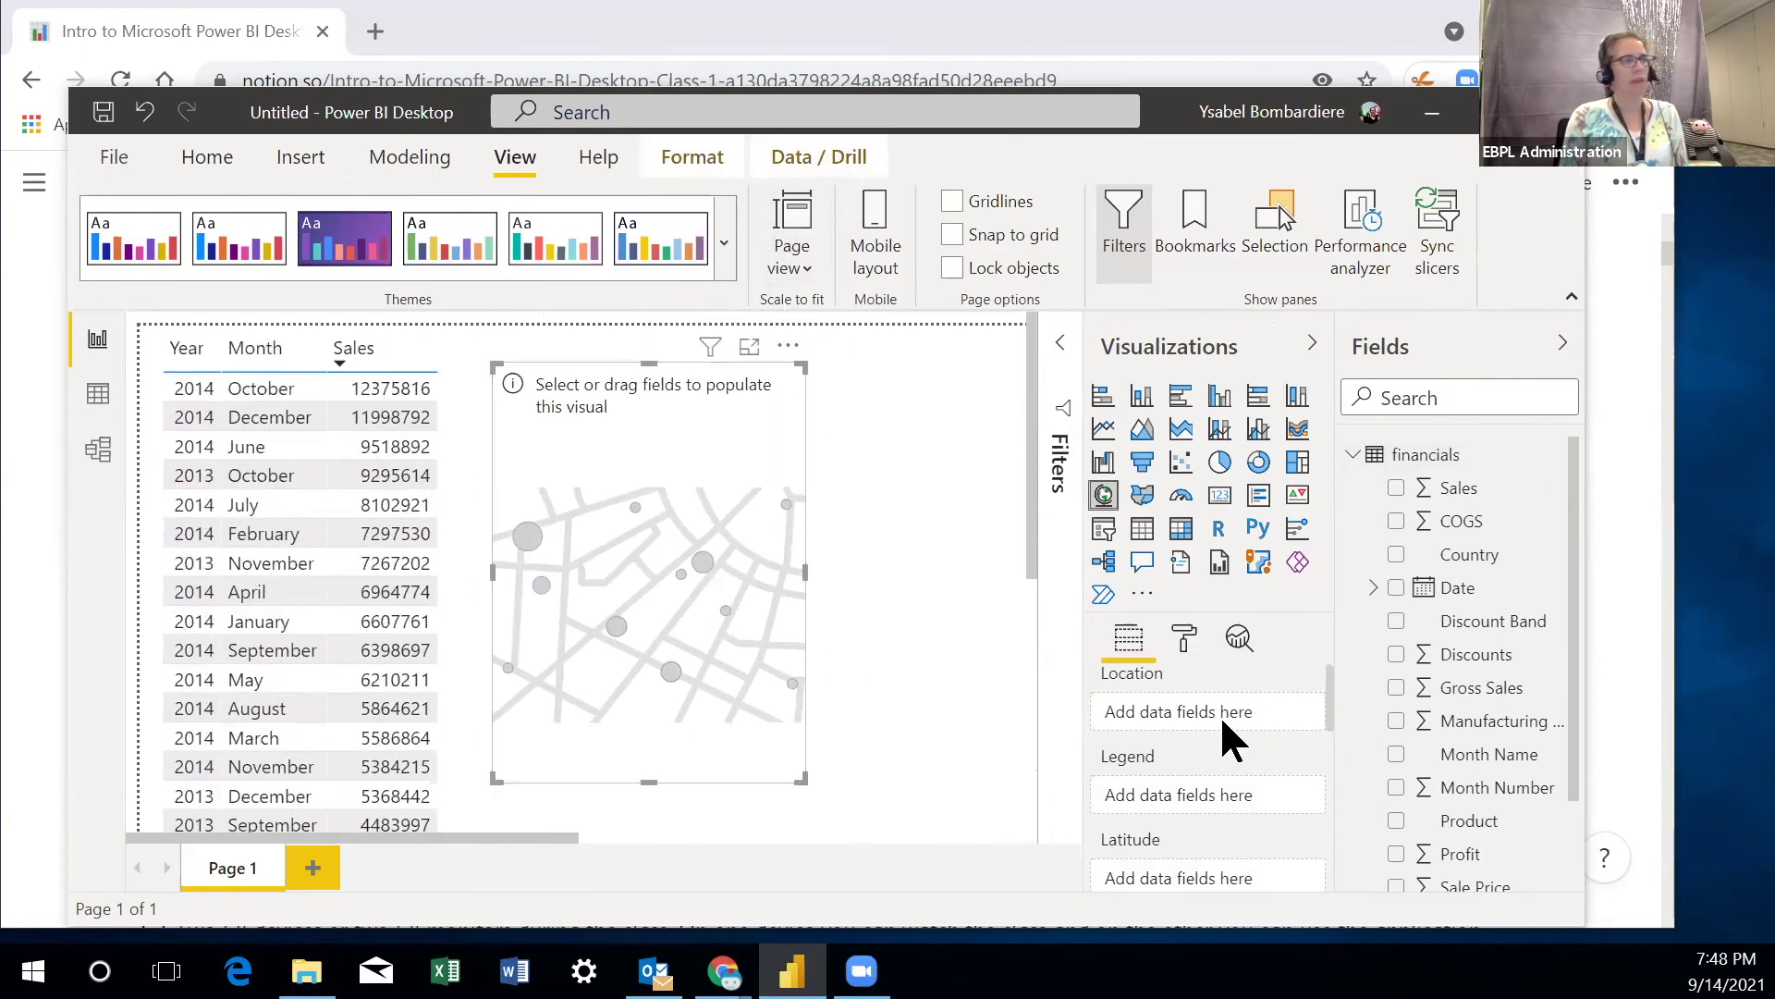
scroll(1578, 490, down, 1)
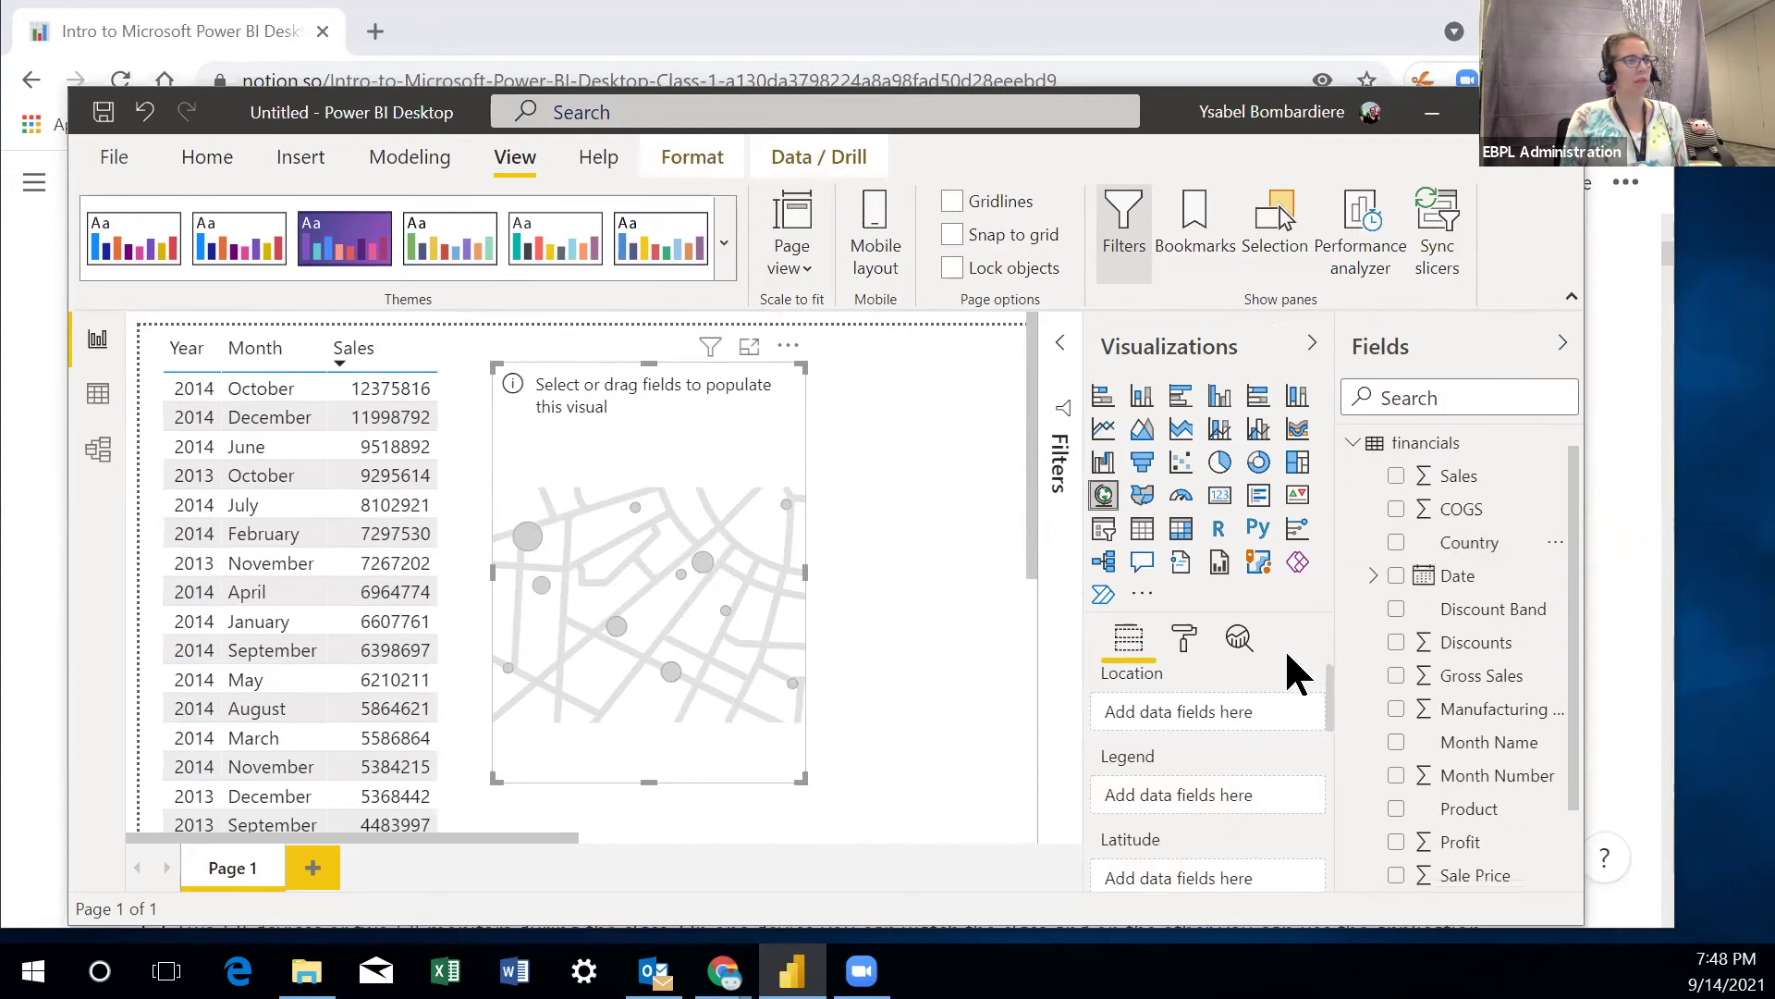
click(1396, 544)
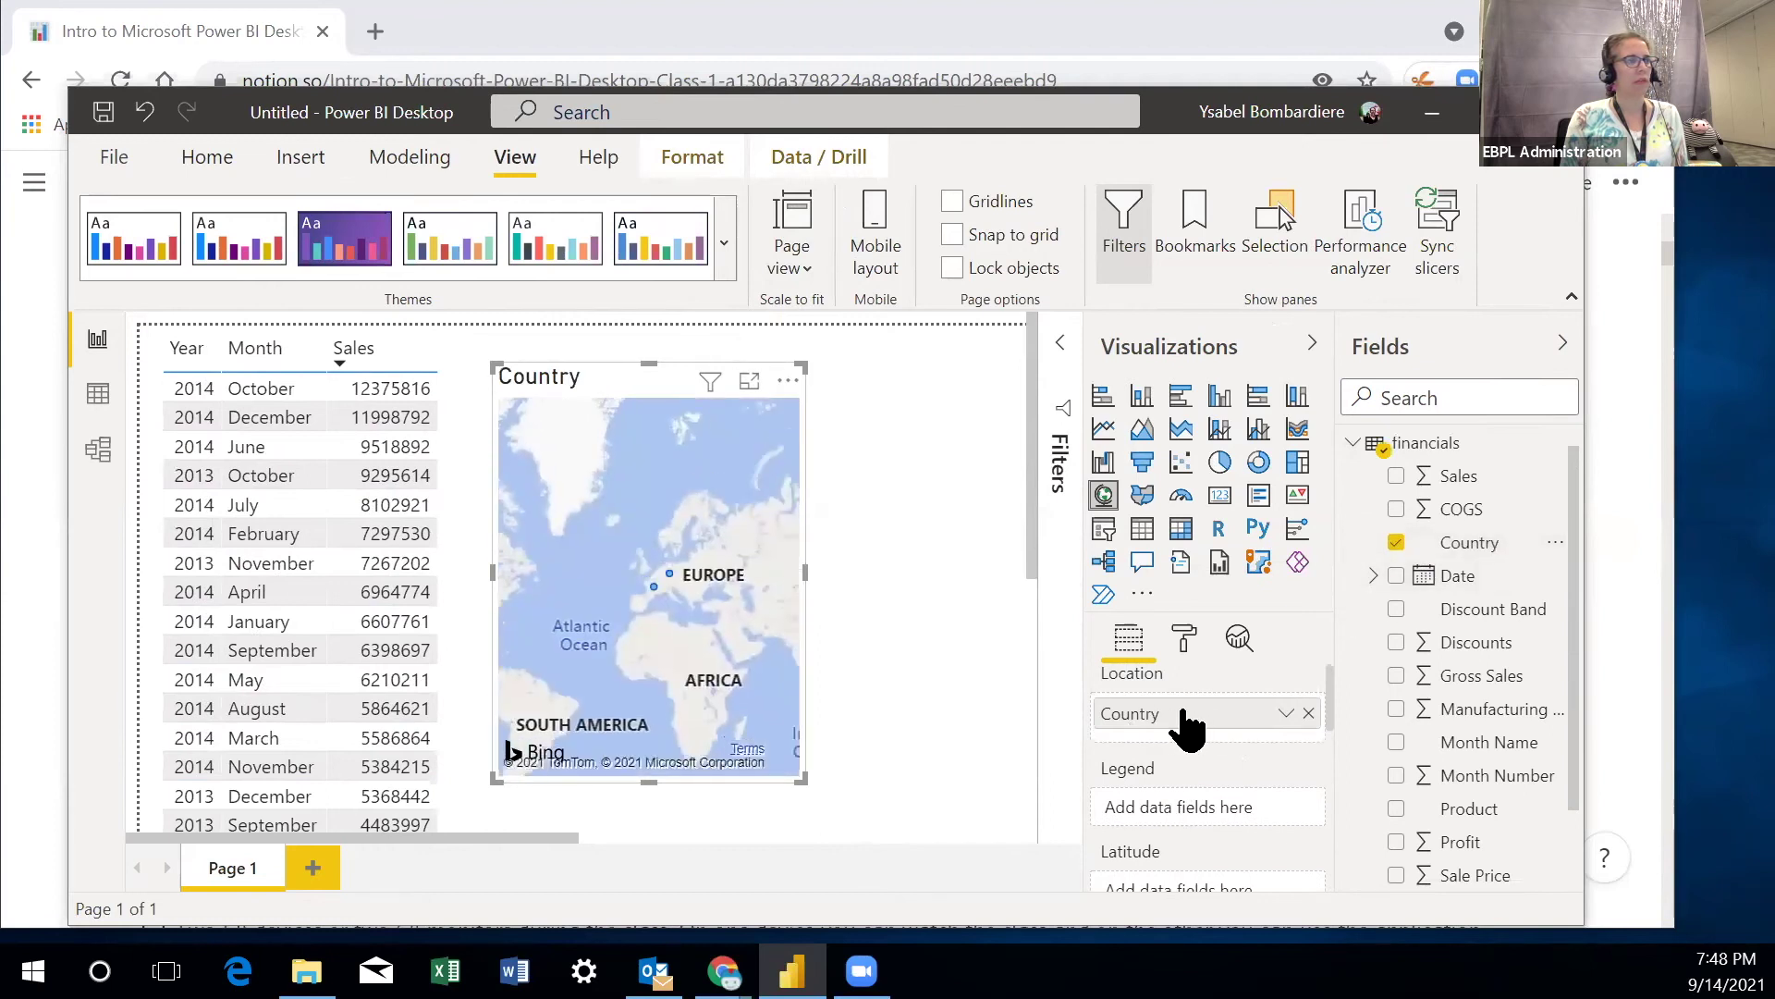
- Add the Units Sold field to the map visual as its bubble size
scroll(1357, 625, down, 1)
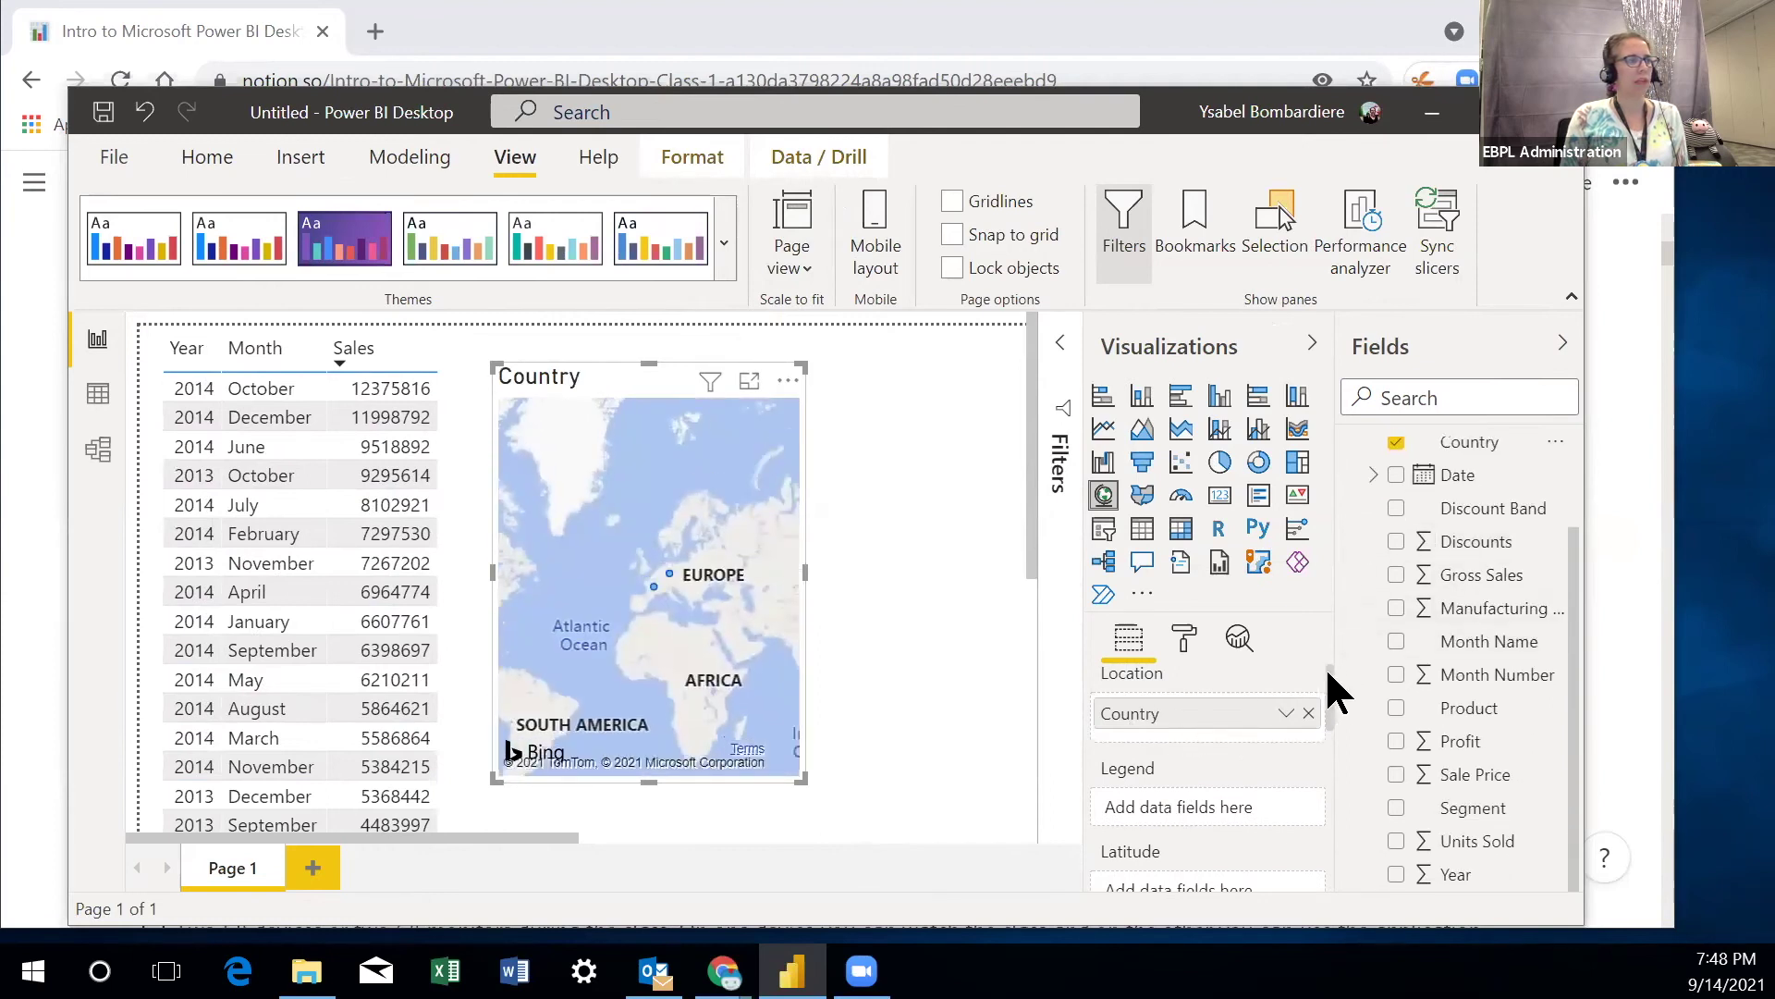
scroll(1336, 701, down, 2)
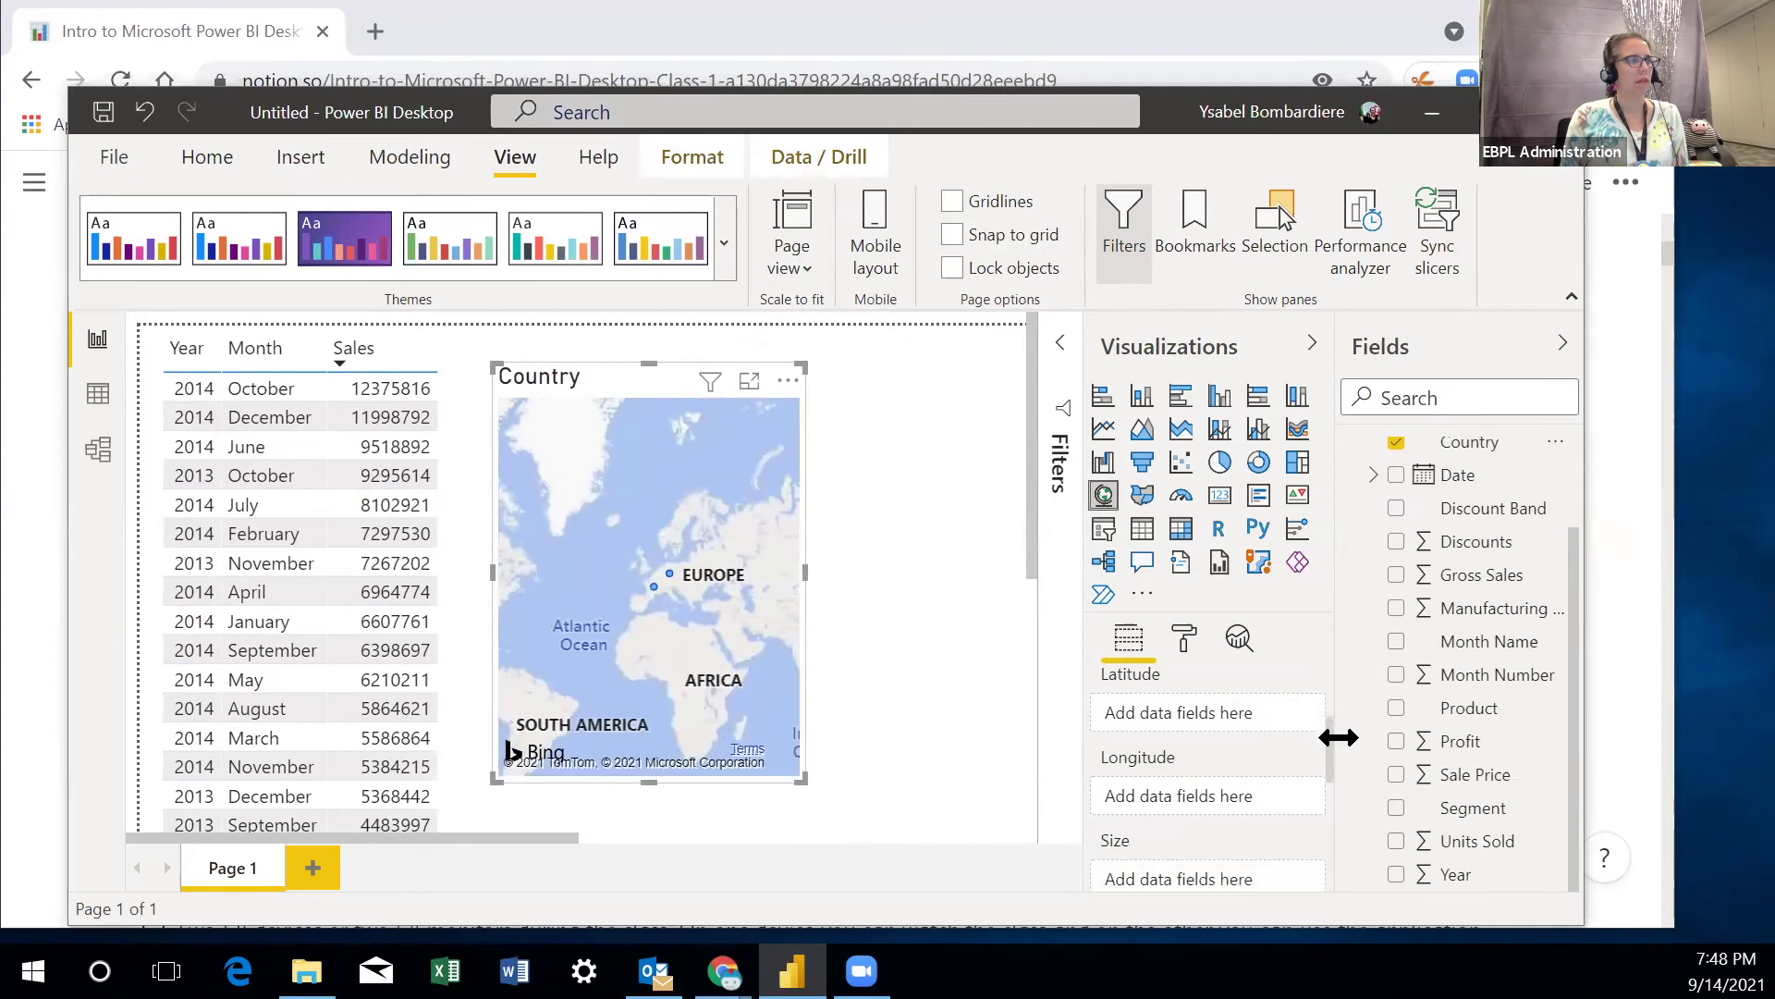
scroll(1338, 737, down, 3)
scroll(1336, 731, up, 3)
scroll(1336, 725, up, 3)
scroll(1333, 707, down, 2)
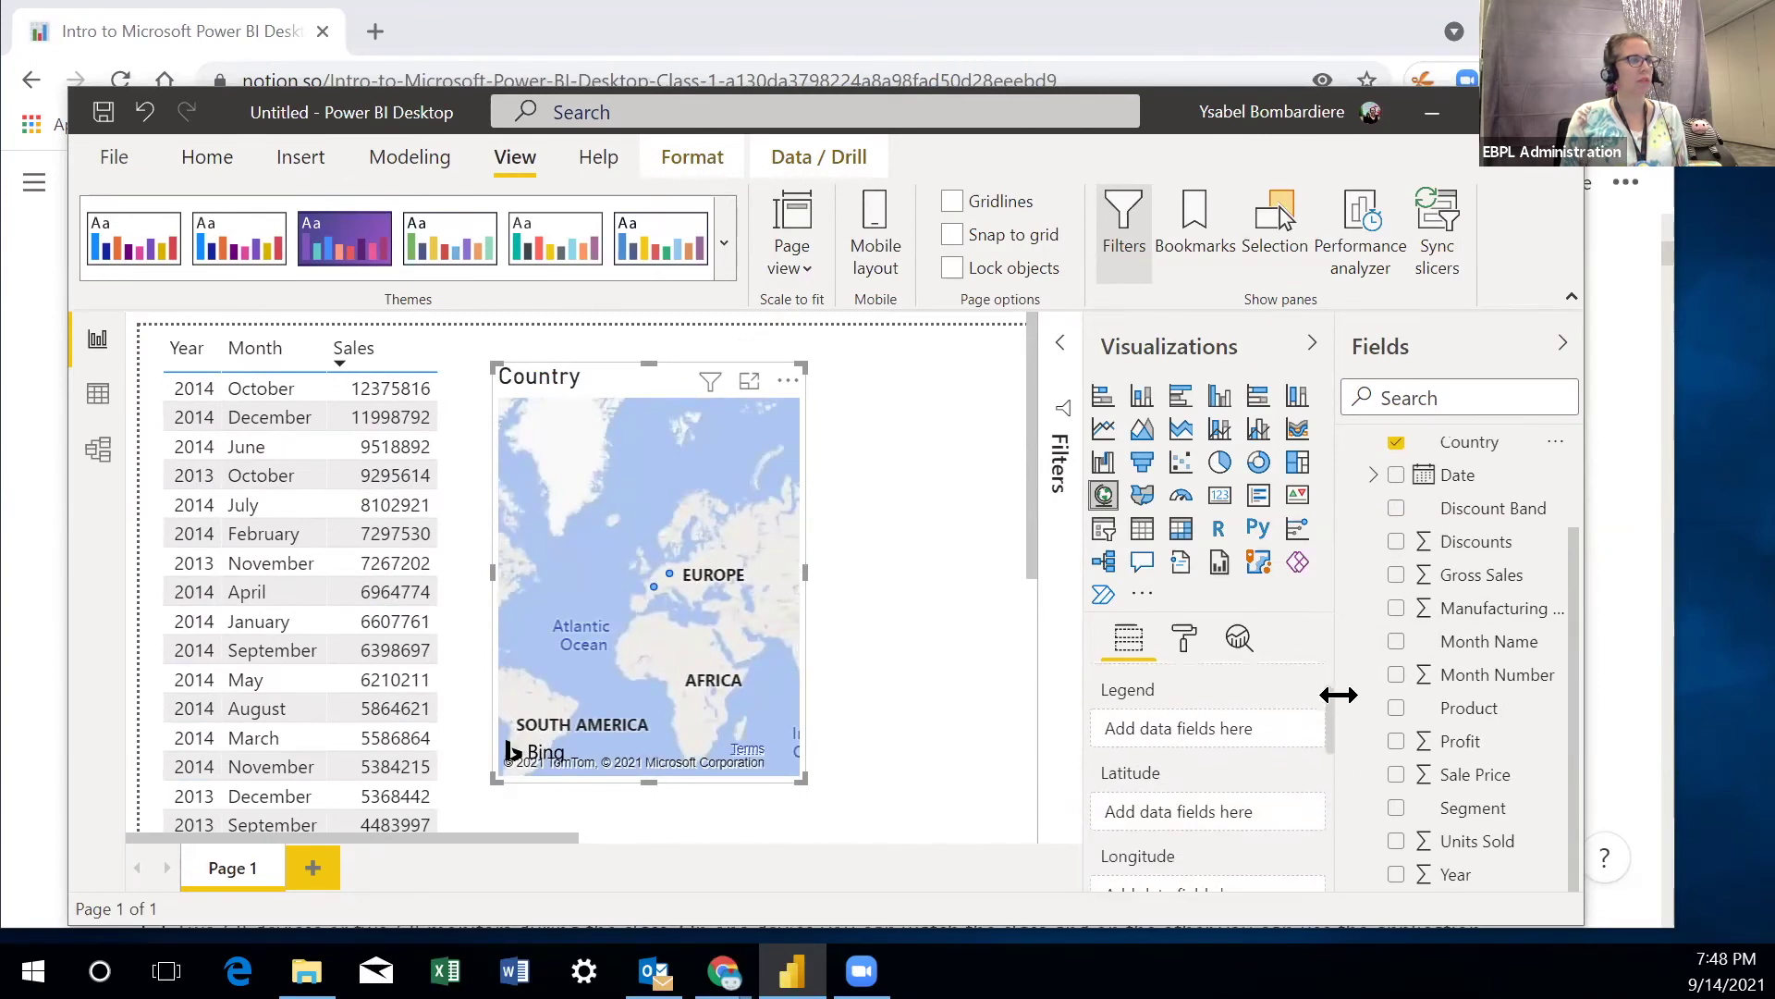
scroll(1340, 706, down, 2)
scroll(1342, 721, up, 3)
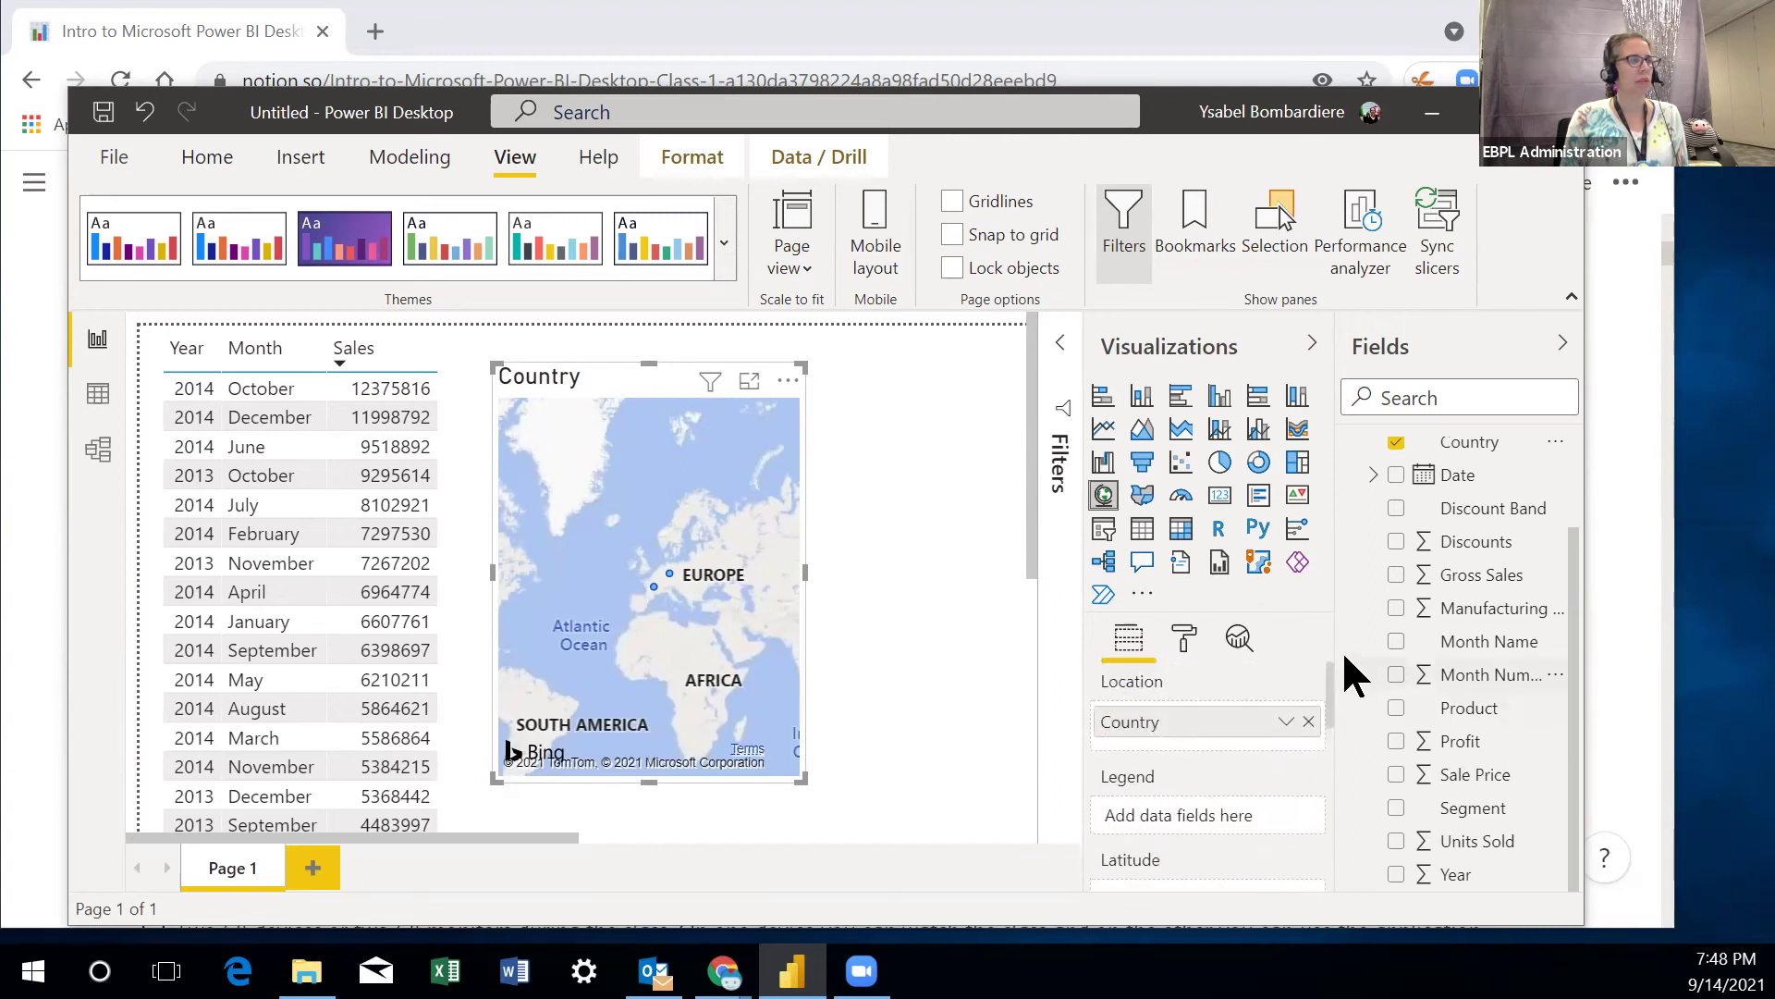
scroll(1345, 689, down, 1)
scroll(1345, 692, up, 1)
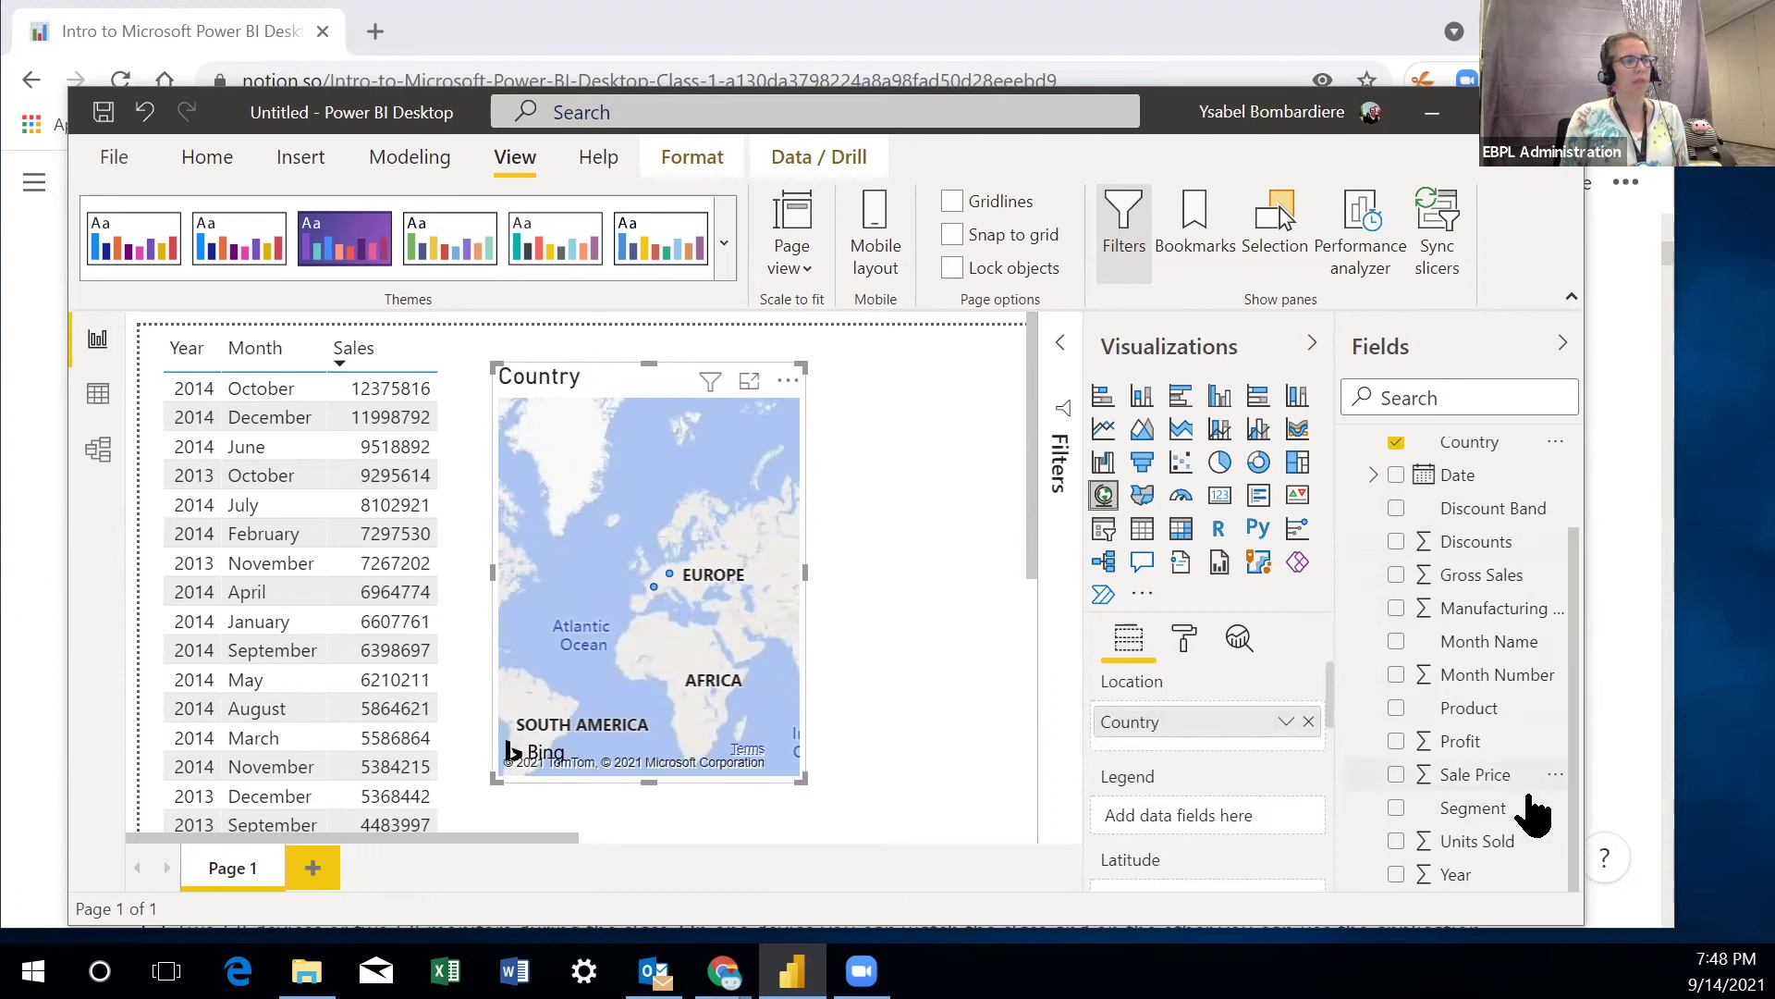
click(1396, 842)
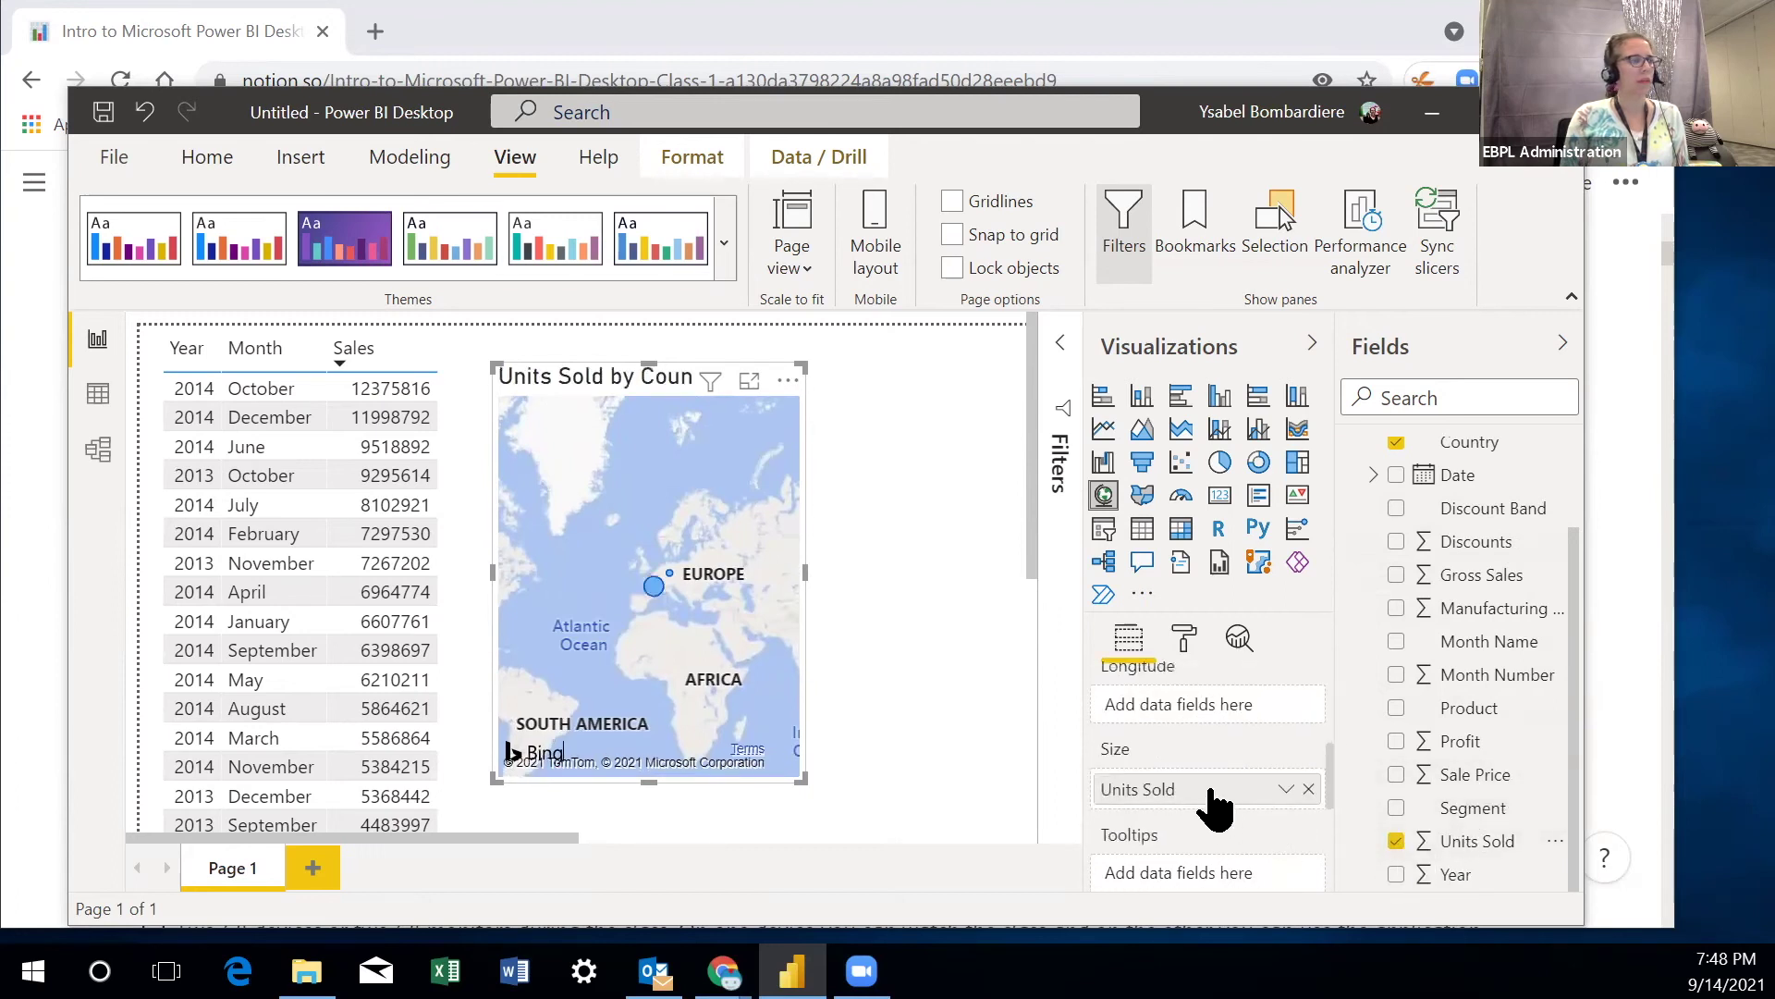
- Try Units Sold as the map visual's legend, and widen the map
mouse_move(1230, 790)
mouse_down()
mouse_move(1220, 515)
mouse_move(1226, 760)
mouse_move(1212, 713)
mouse_move(1230, 818)
mouse_up()
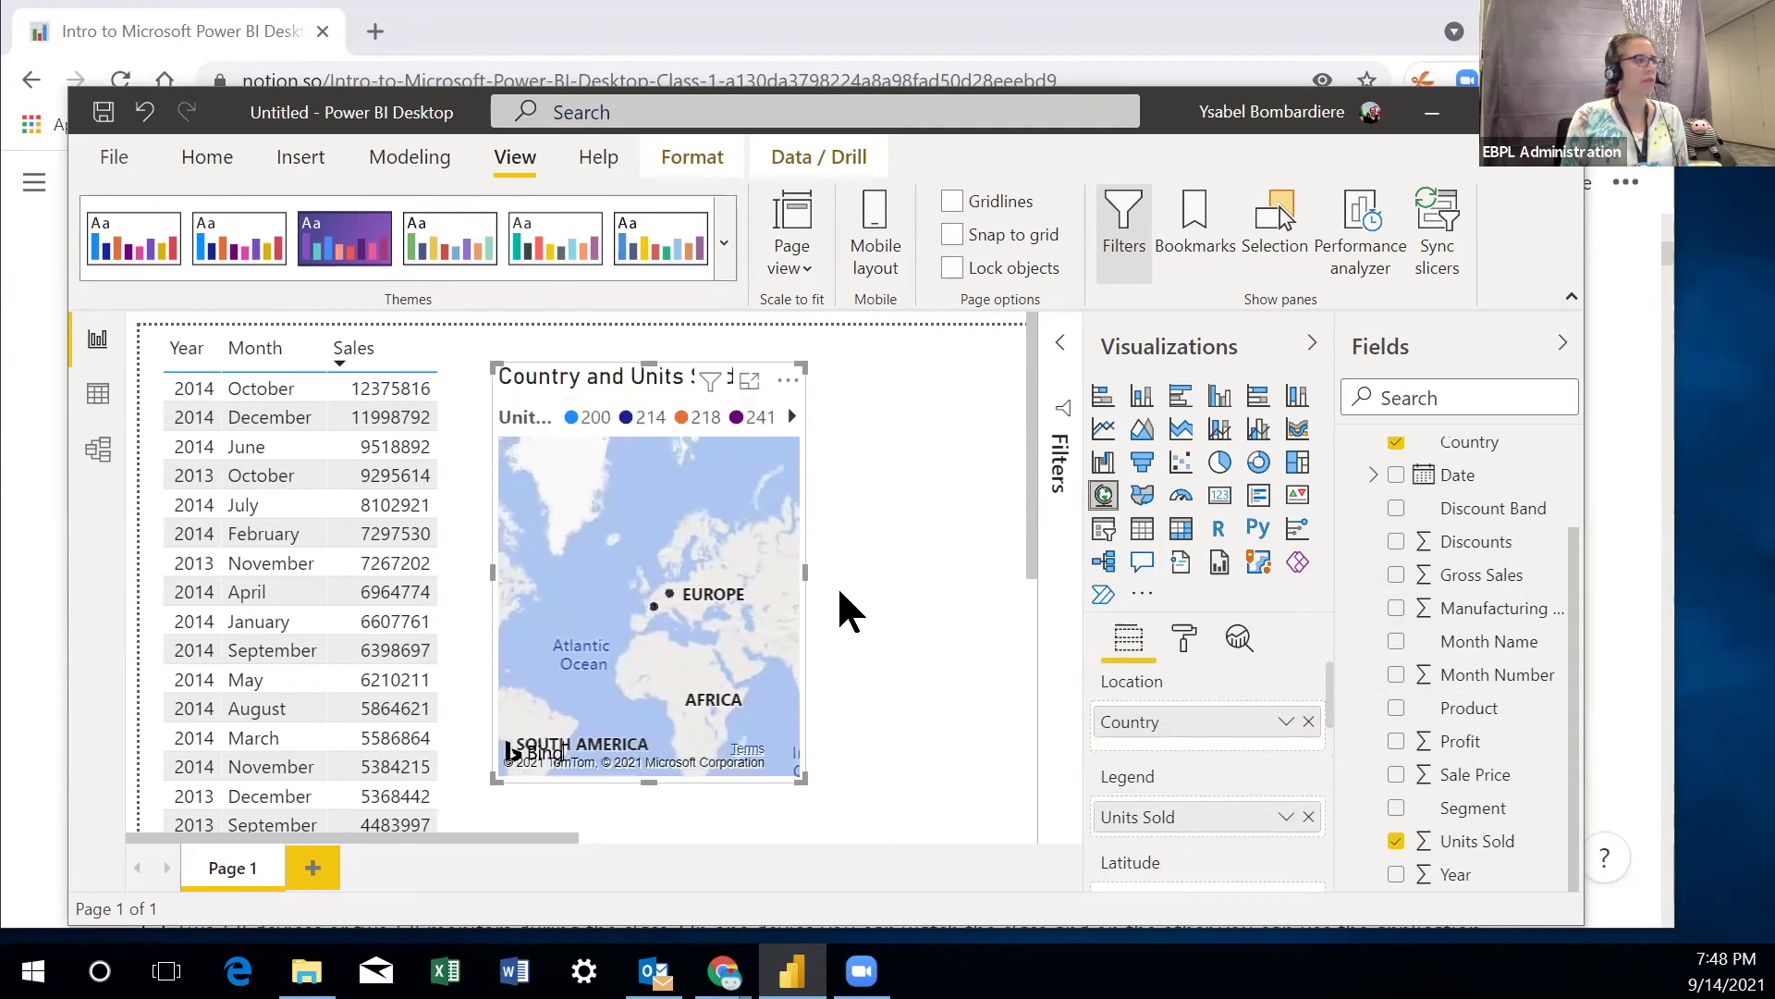
drag(812, 572, 173, 840)
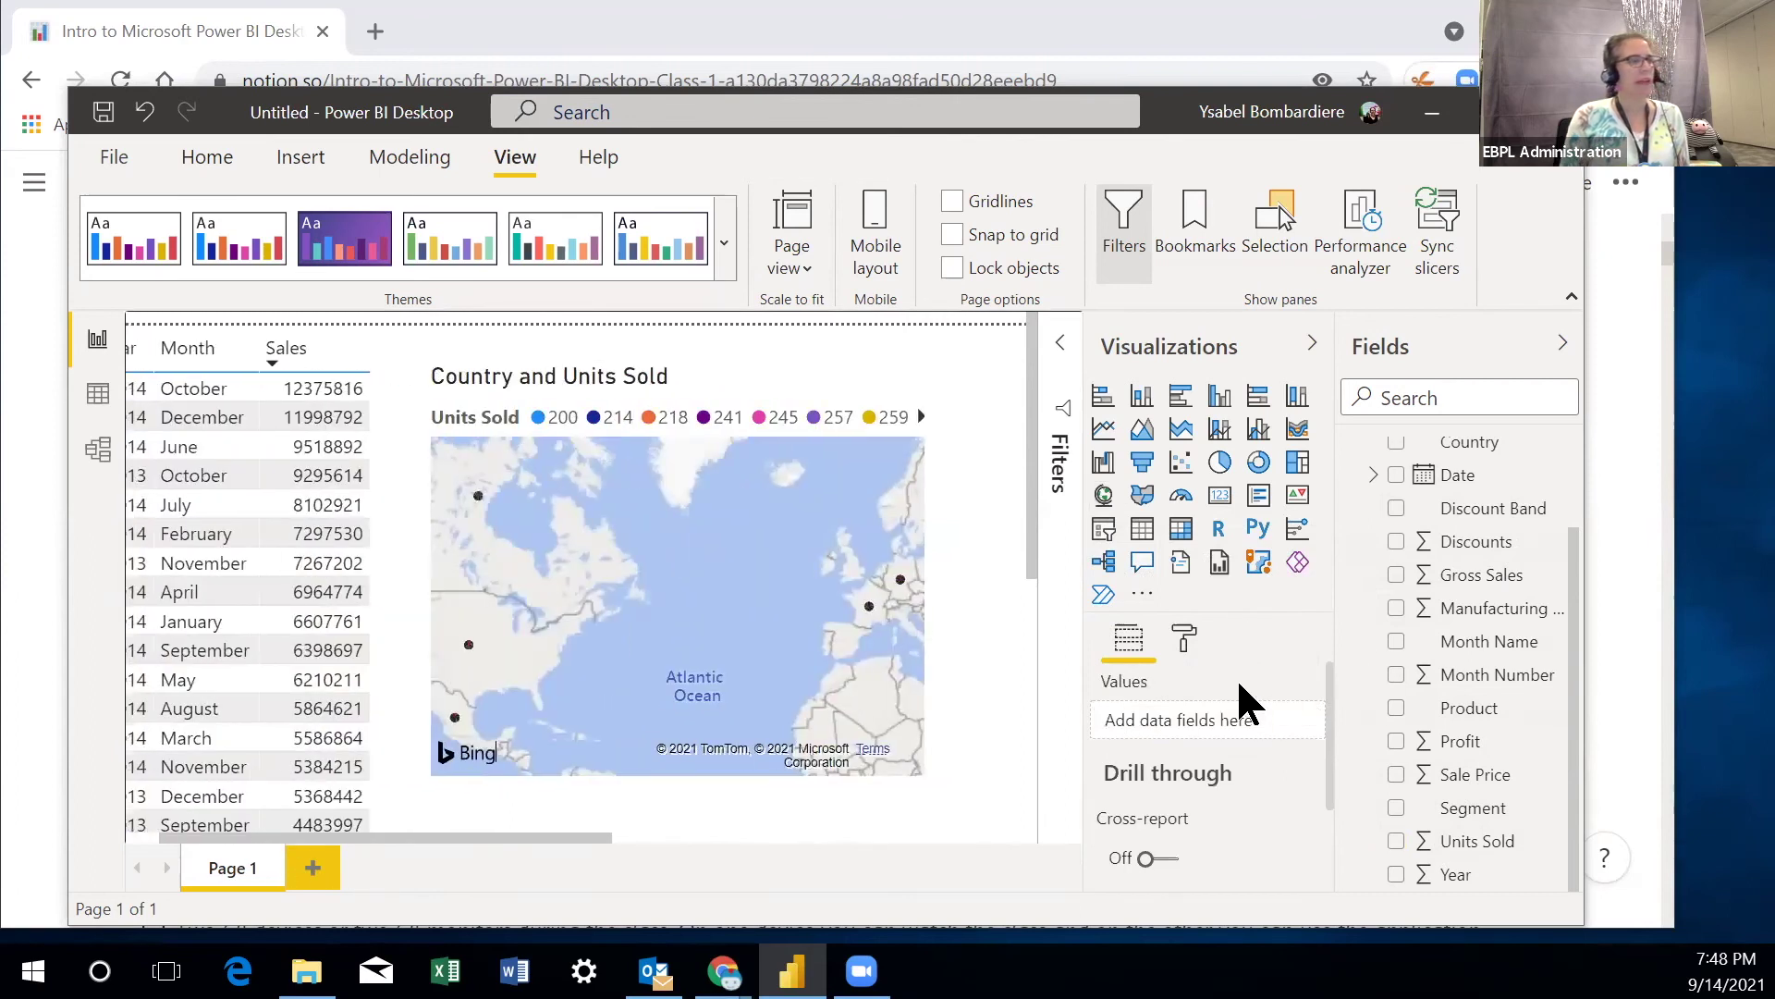
- Move Units Sold from the map visual's legend back to its bubble size
click(623, 573)
scroll(1265, 781, down, 2)
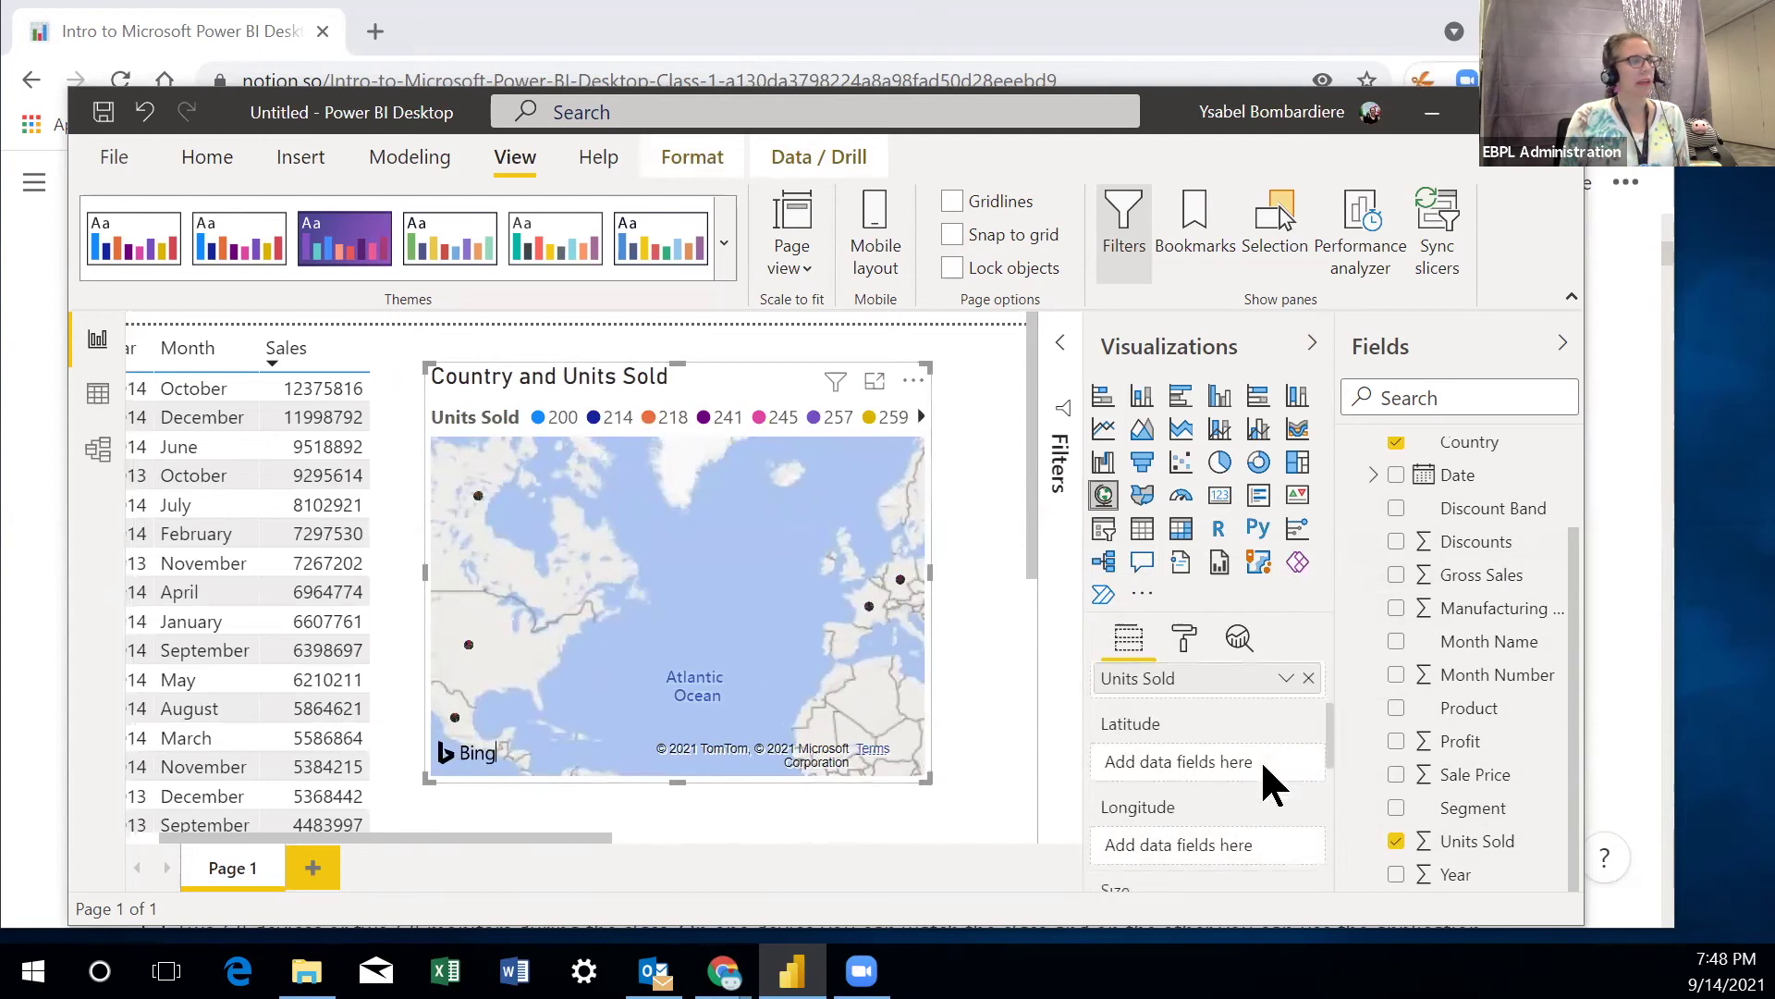
scroll(1273, 784, down, 1)
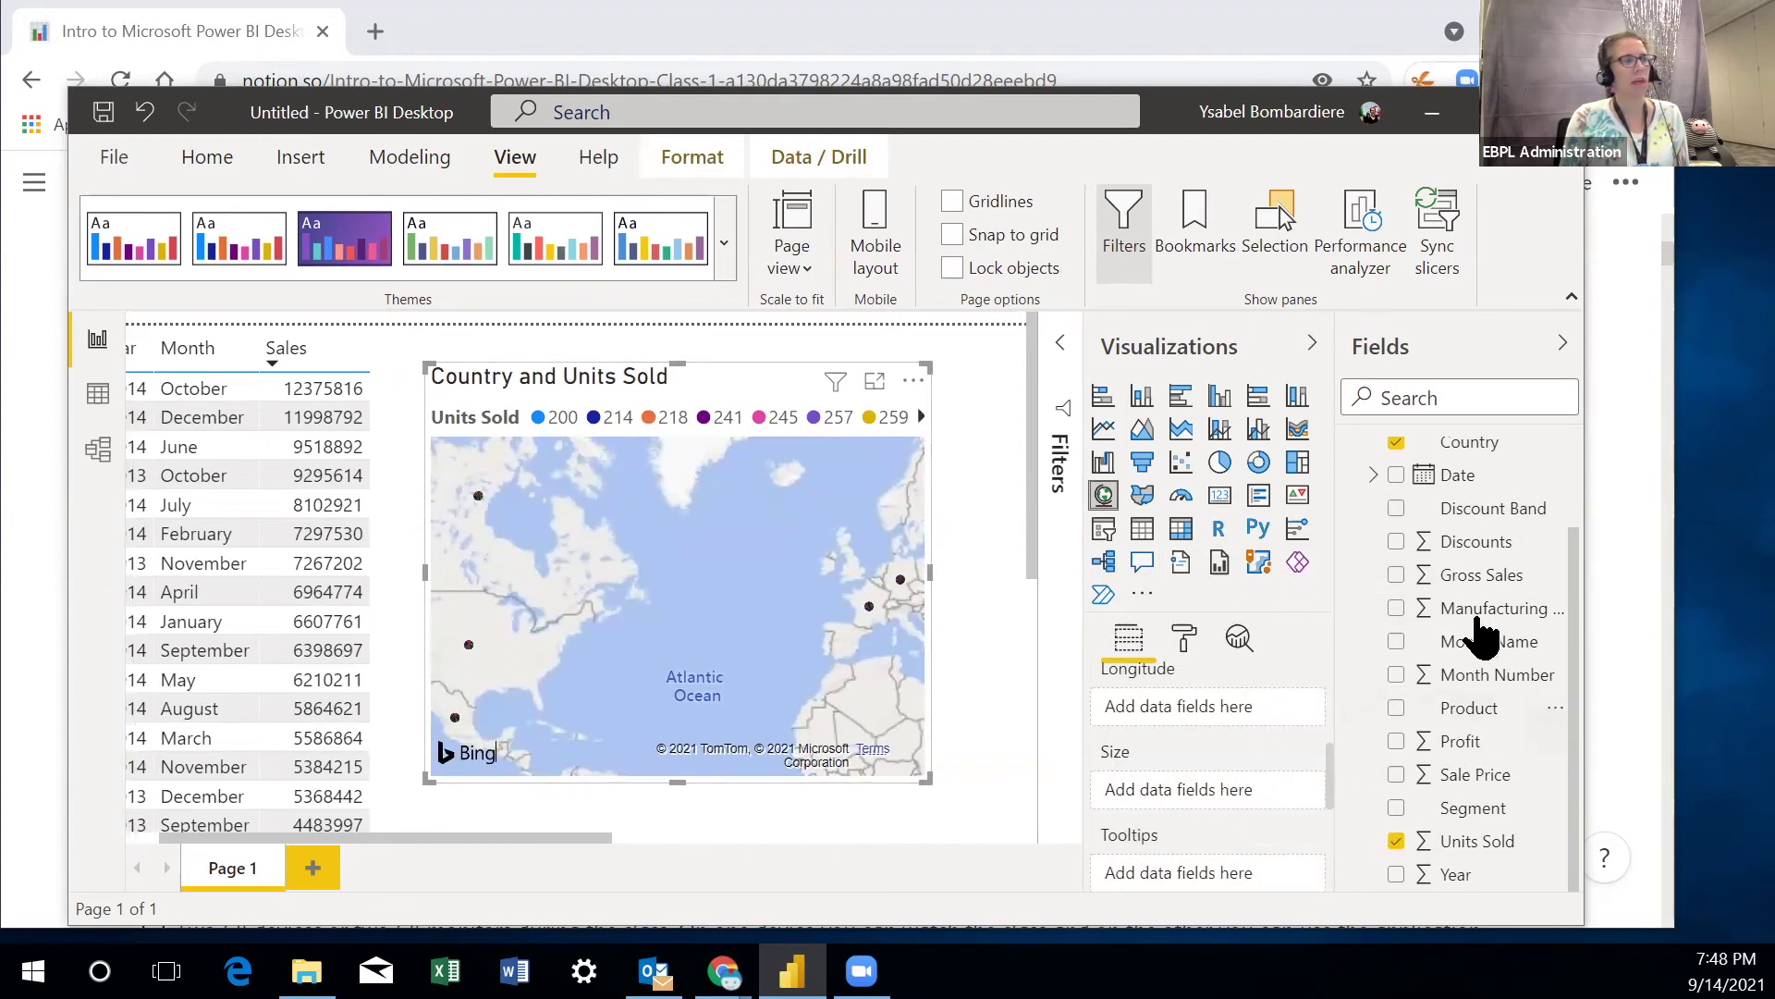
drag(1484, 851, 1248, 821)
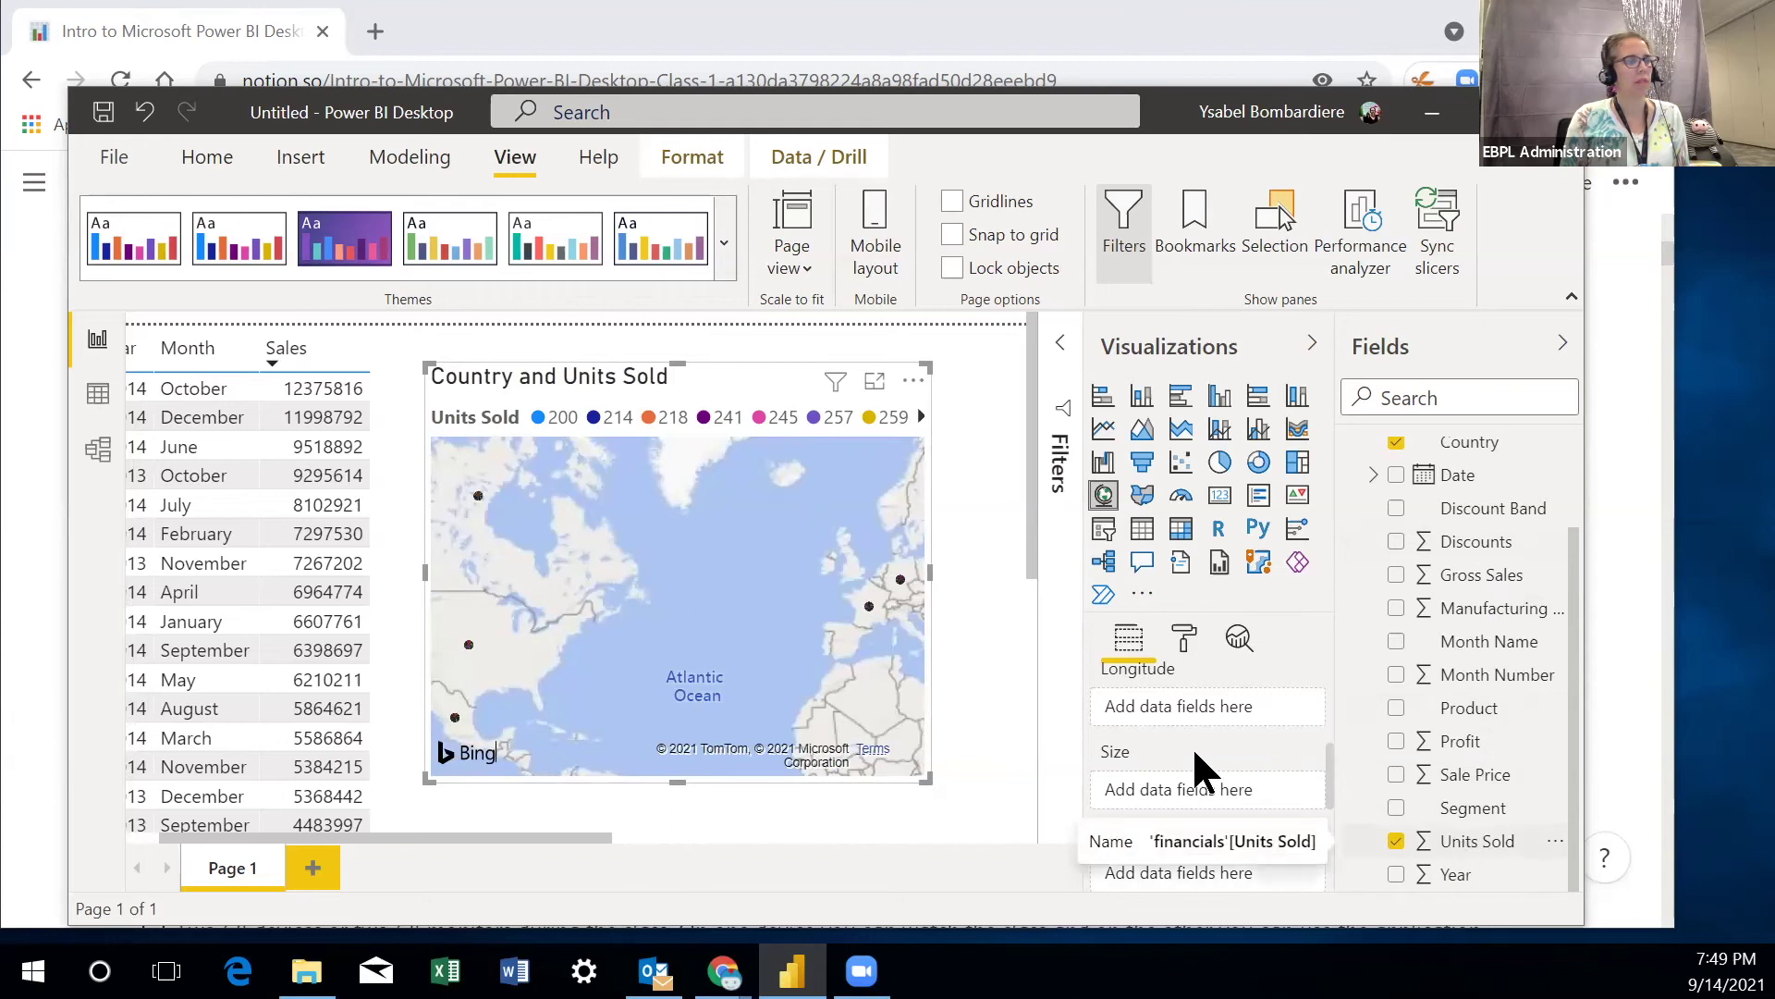
scroll(1160, 740, up, 3)
mouse_move(1160, 813)
mouse_down()
mouse_move(1151, 961)
mouse_move(1160, 792)
mouse_up()
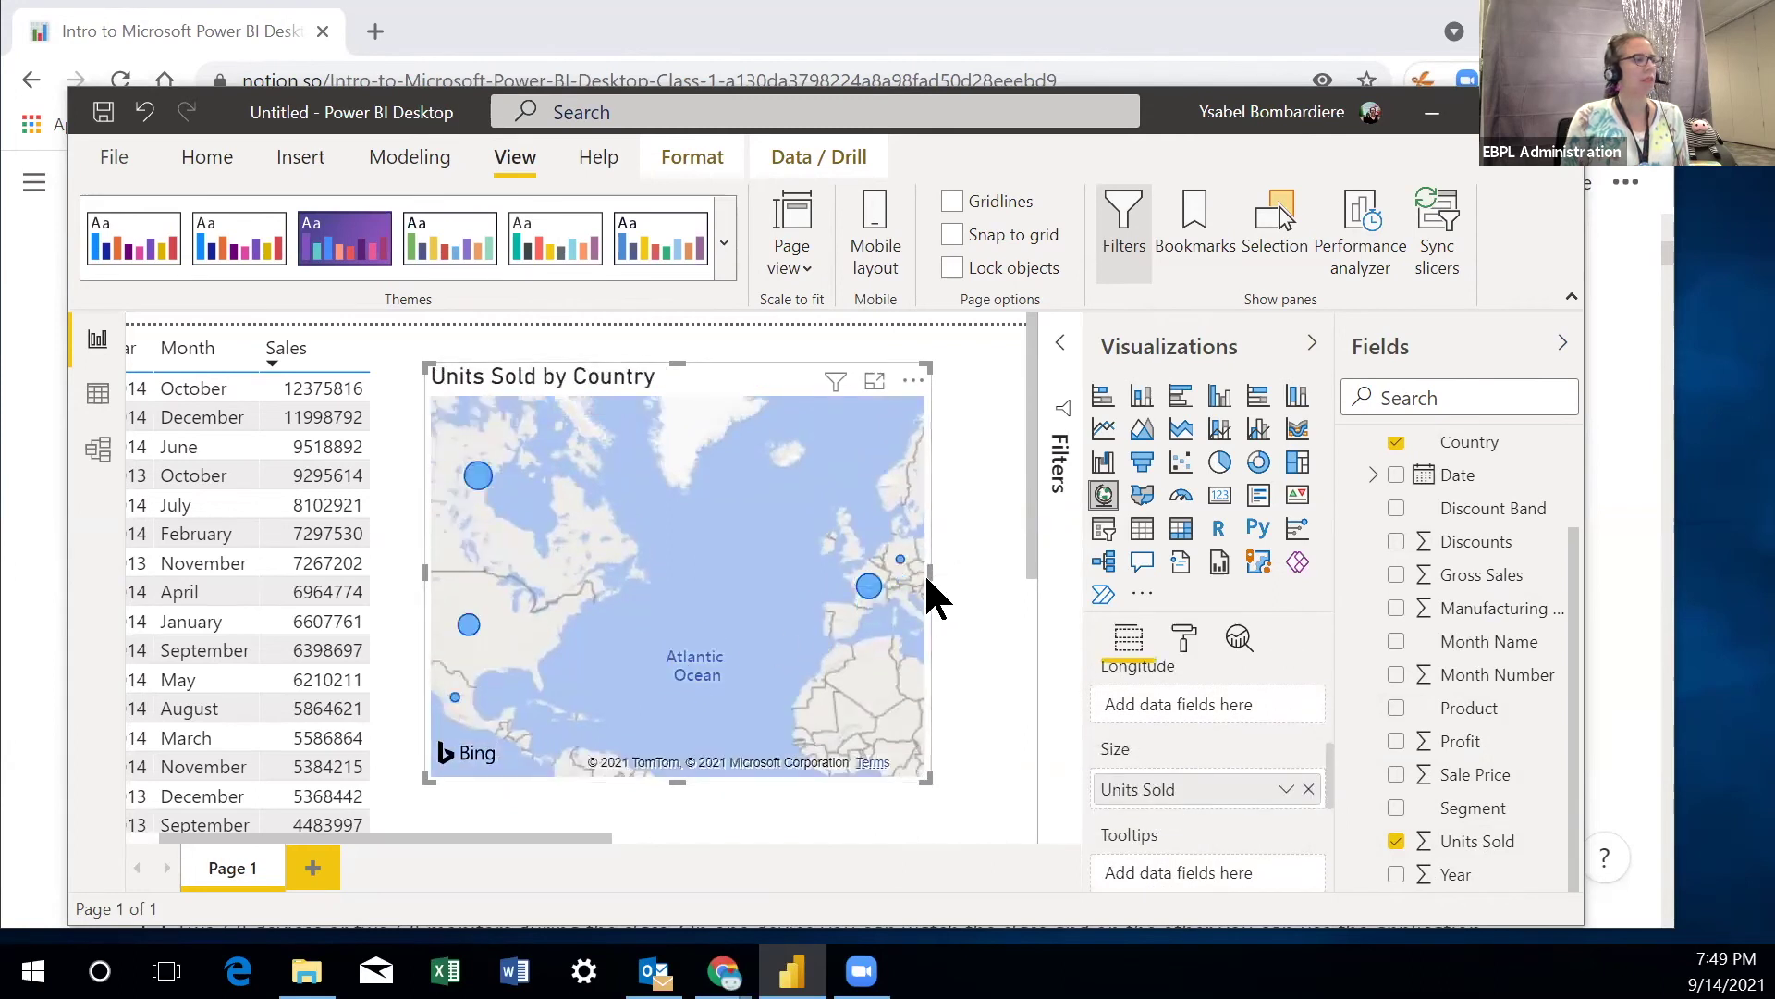
drag(929, 575, 971, 599)
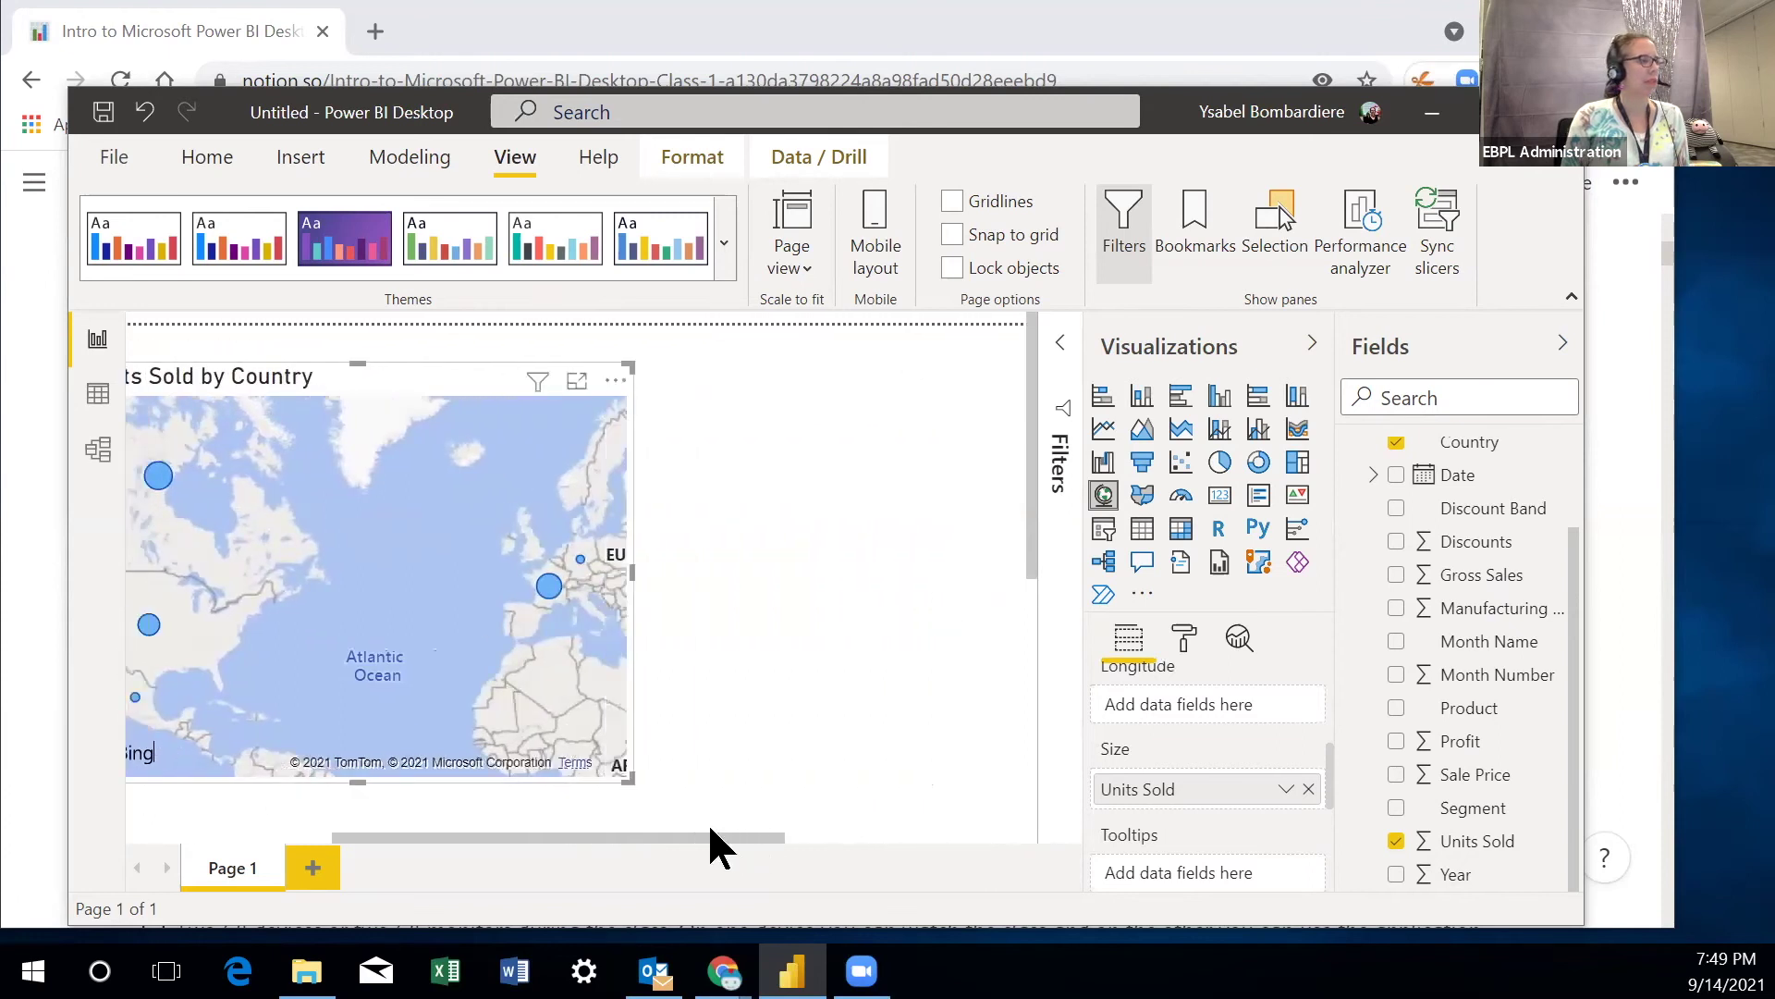
key(Delete)
drag(735, 837, 565, 667)
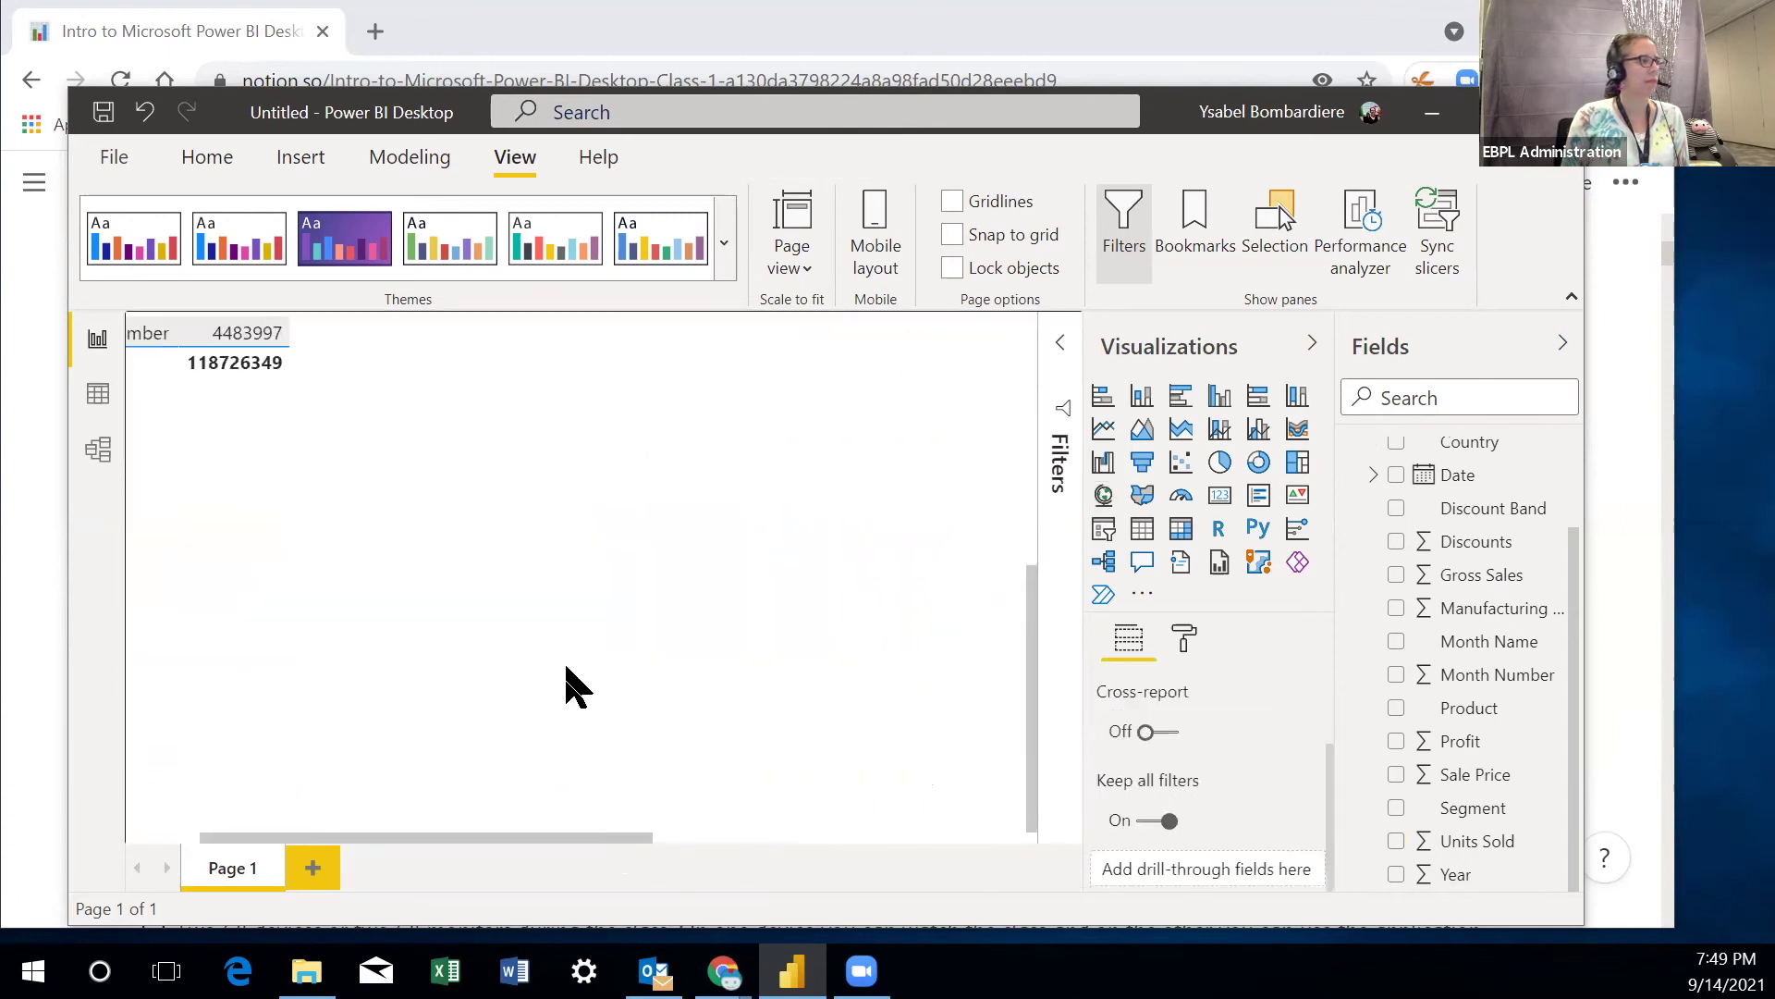
key(ctrl+z)
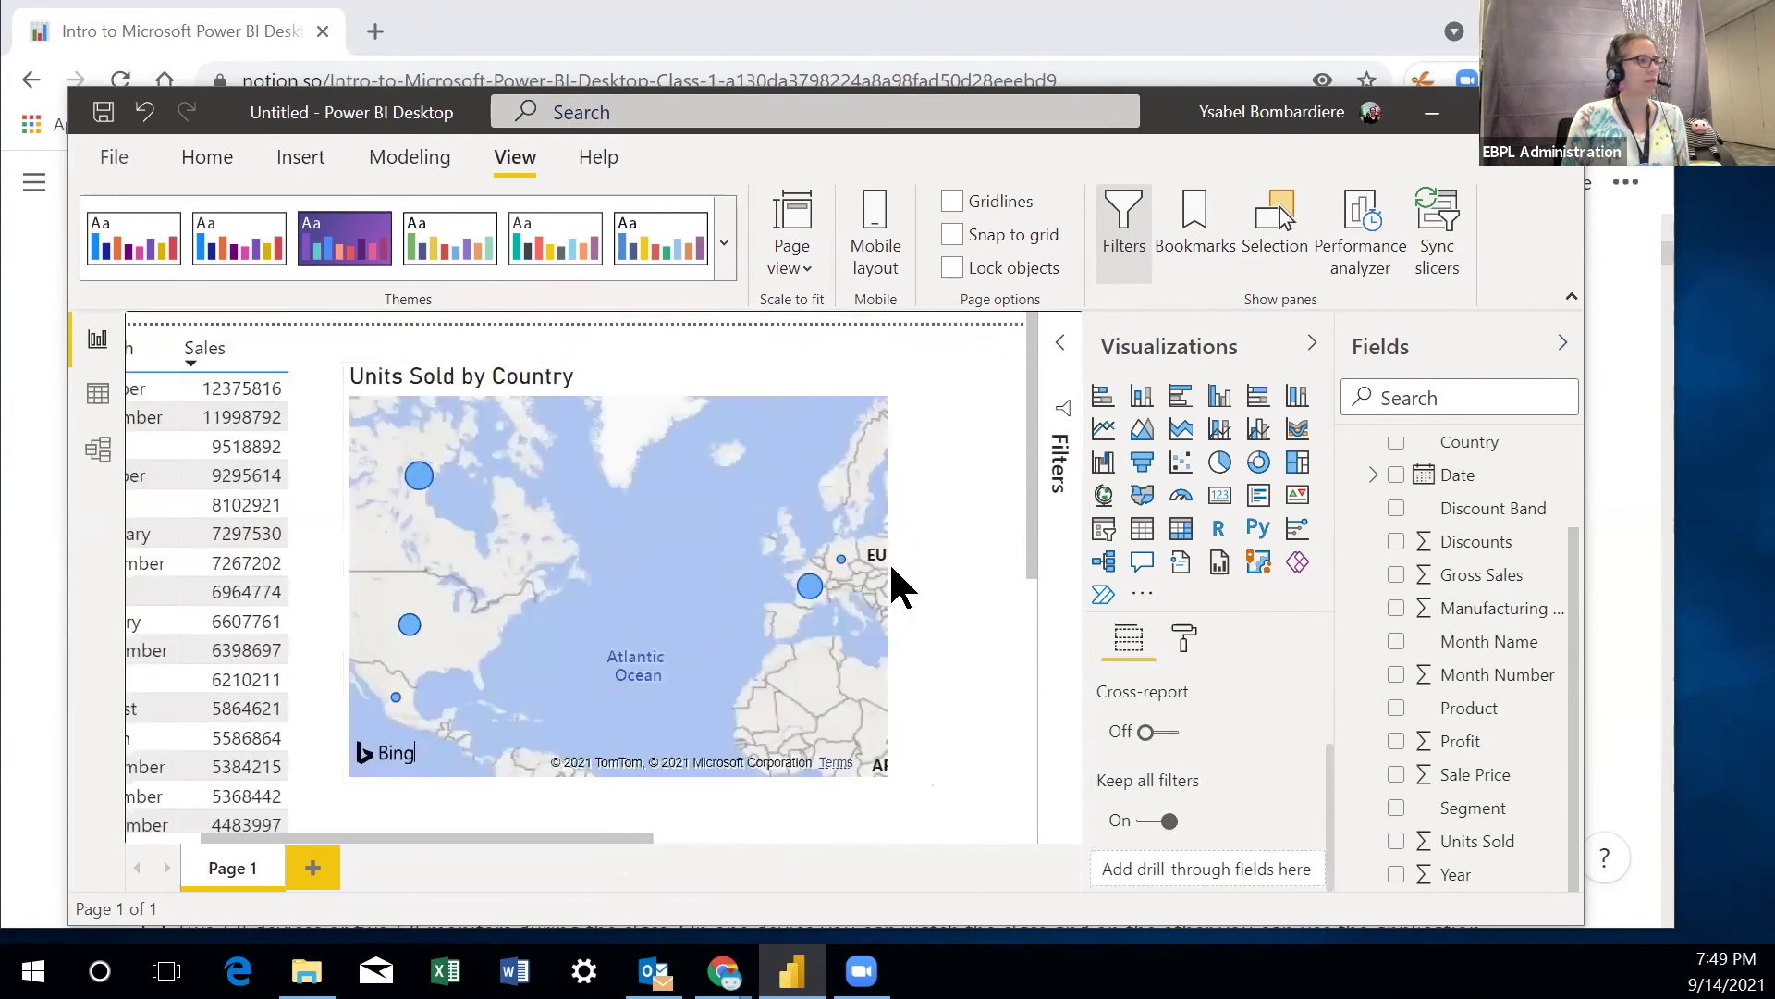
- Move the map visual up beside the table, and resize it to a wider, shorter shape
click(841, 578)
drag(890, 571, 851, 578)
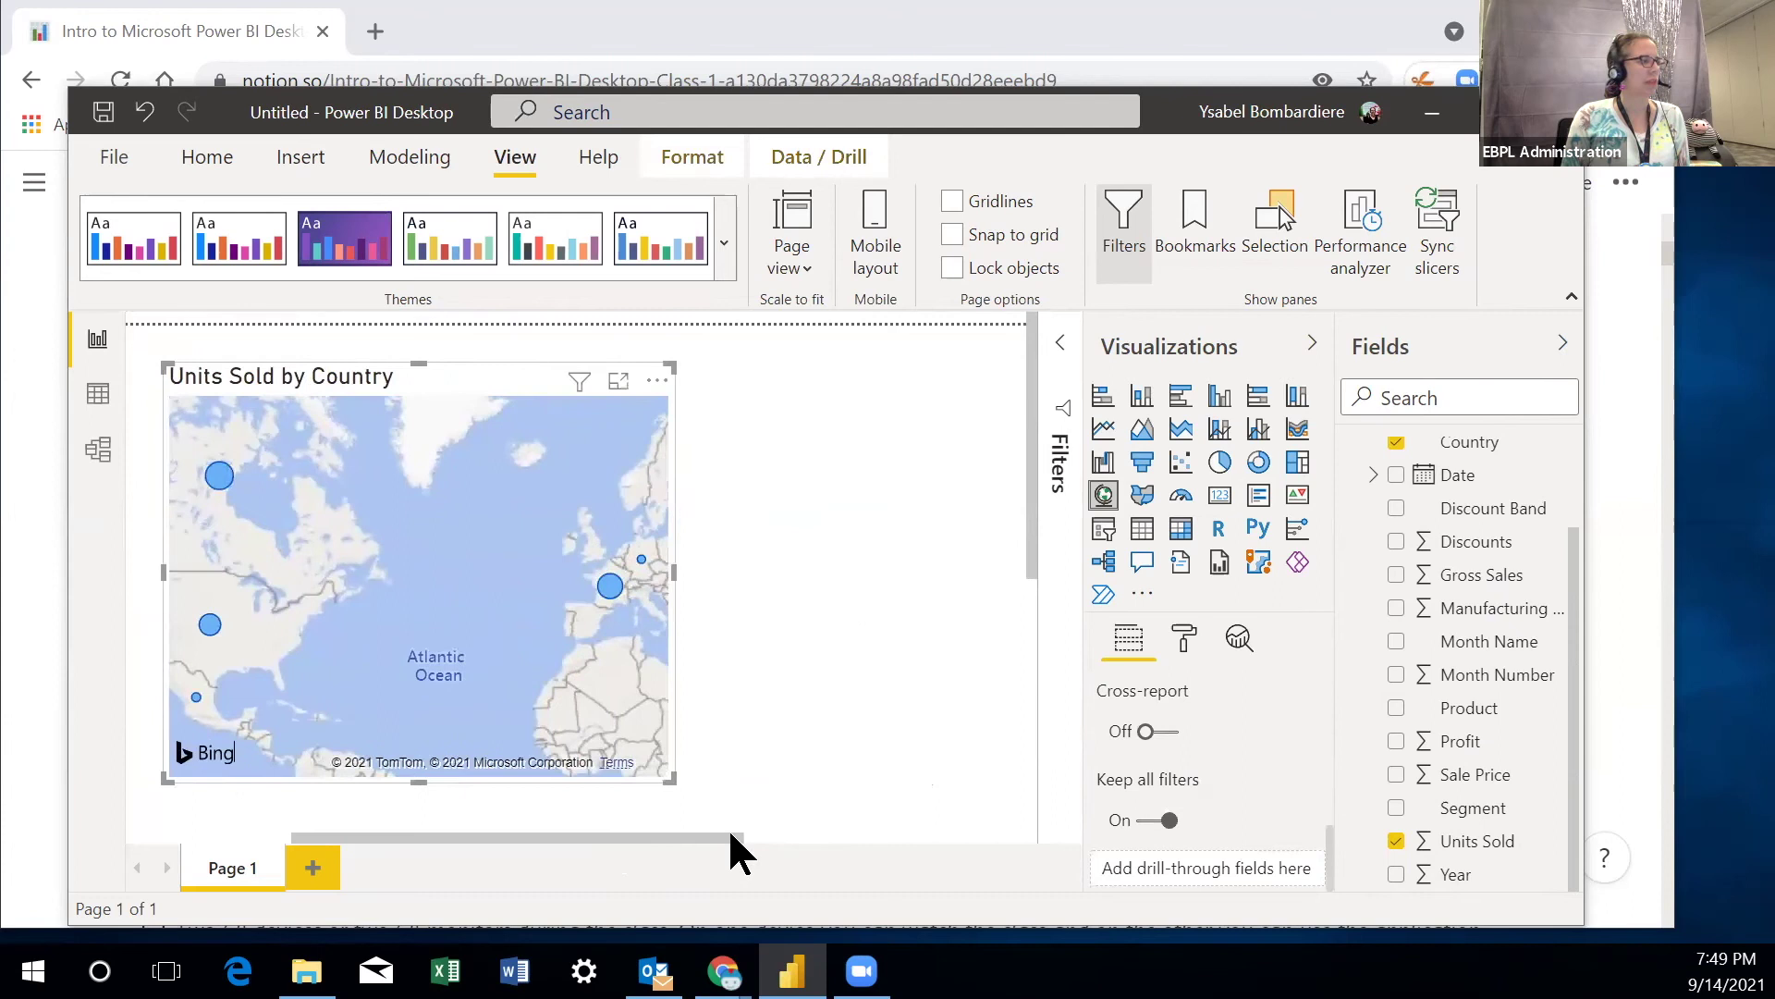
drag(731, 837, 626, 836)
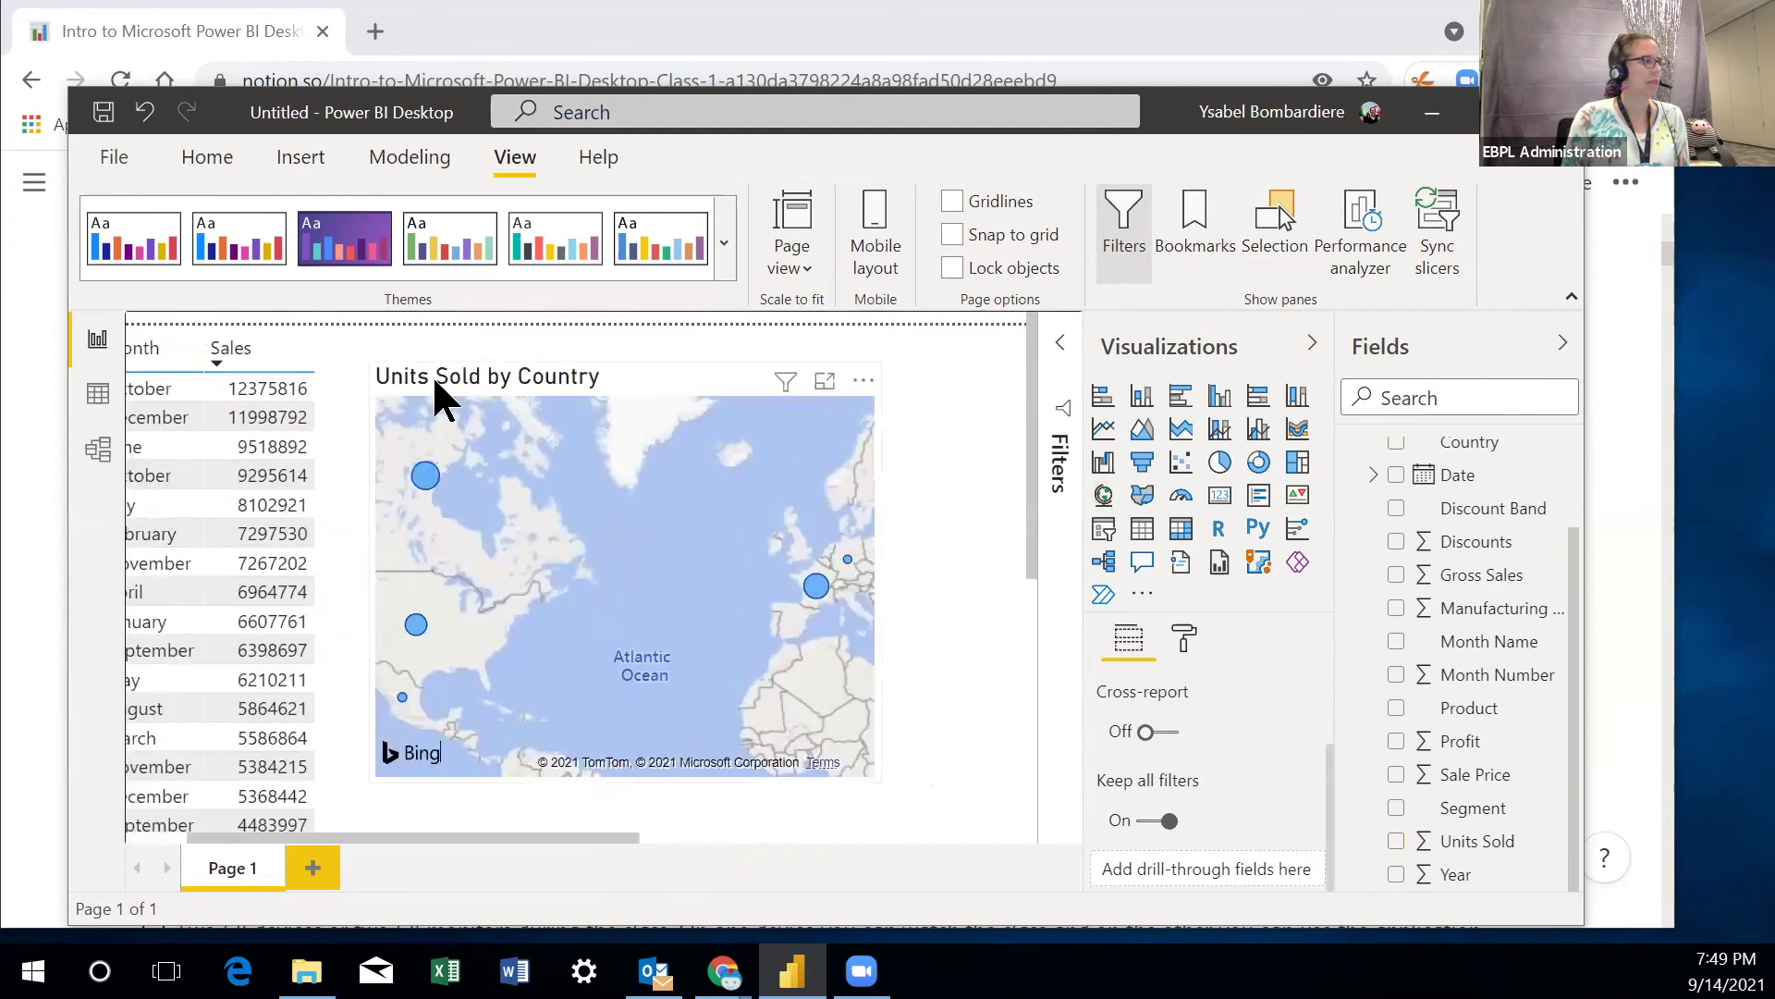
drag(442, 397, 433, 374)
drag(869, 383, 856, 379)
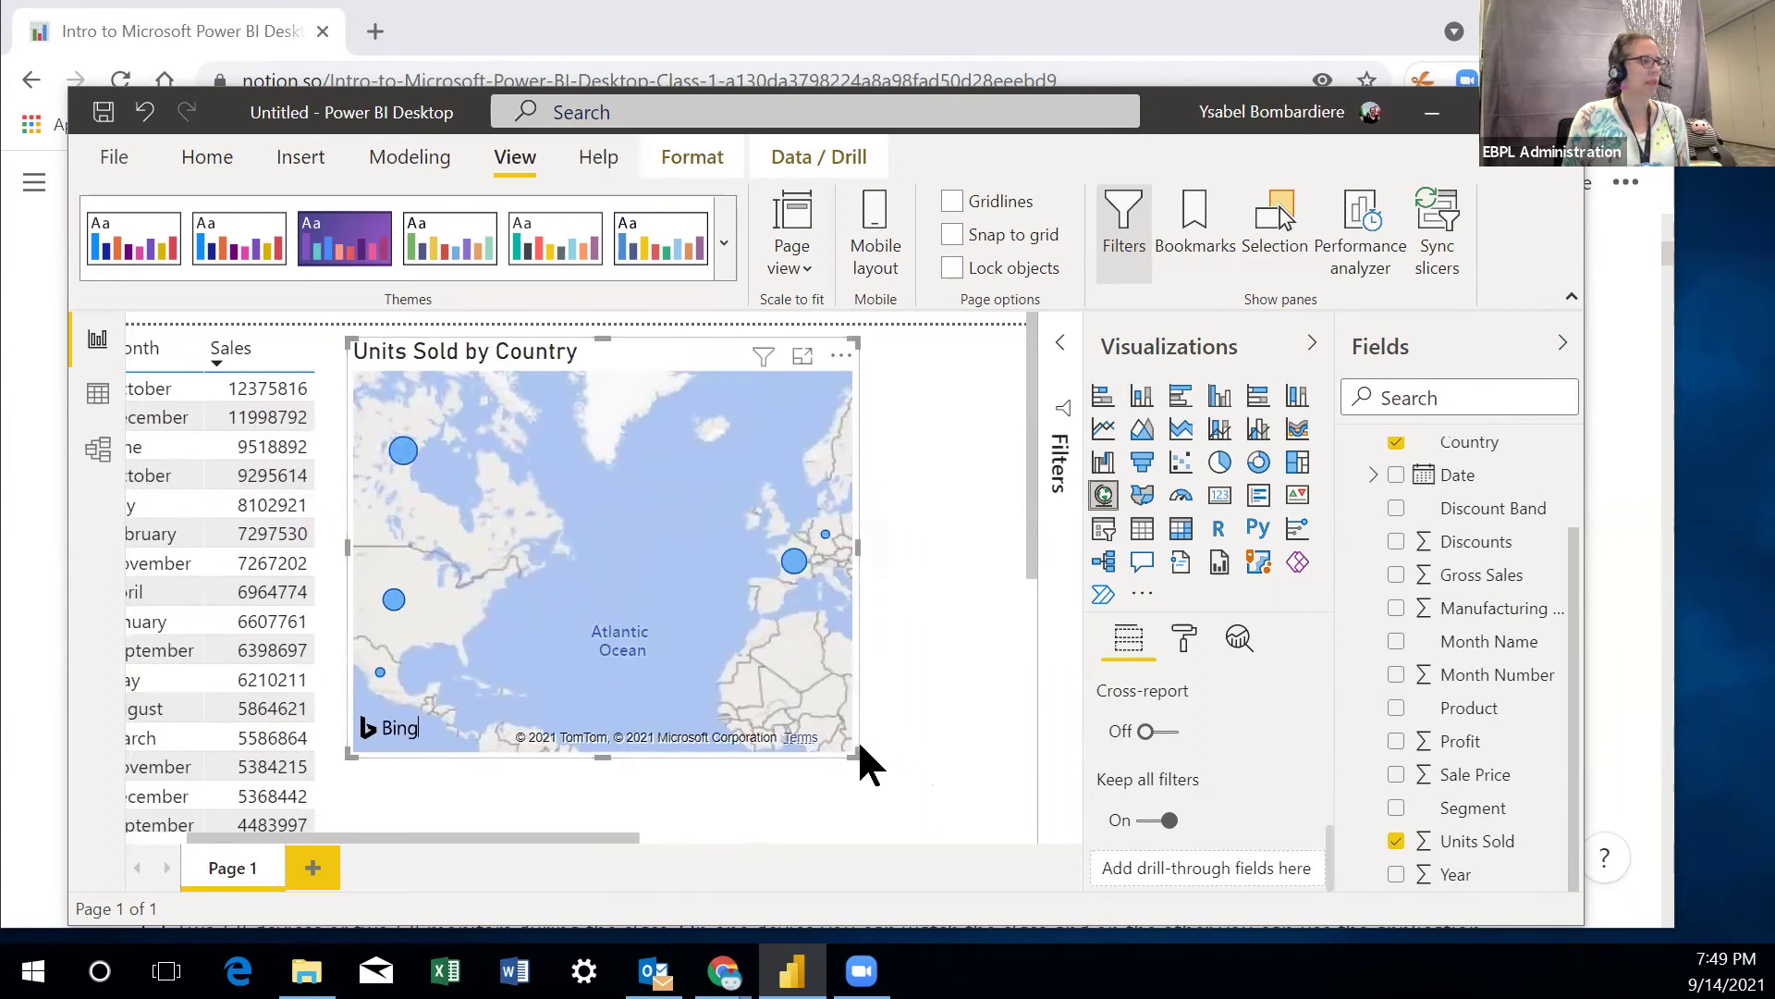
drag(855, 756, 920, 629)
scroll(978, 549, up, 4)
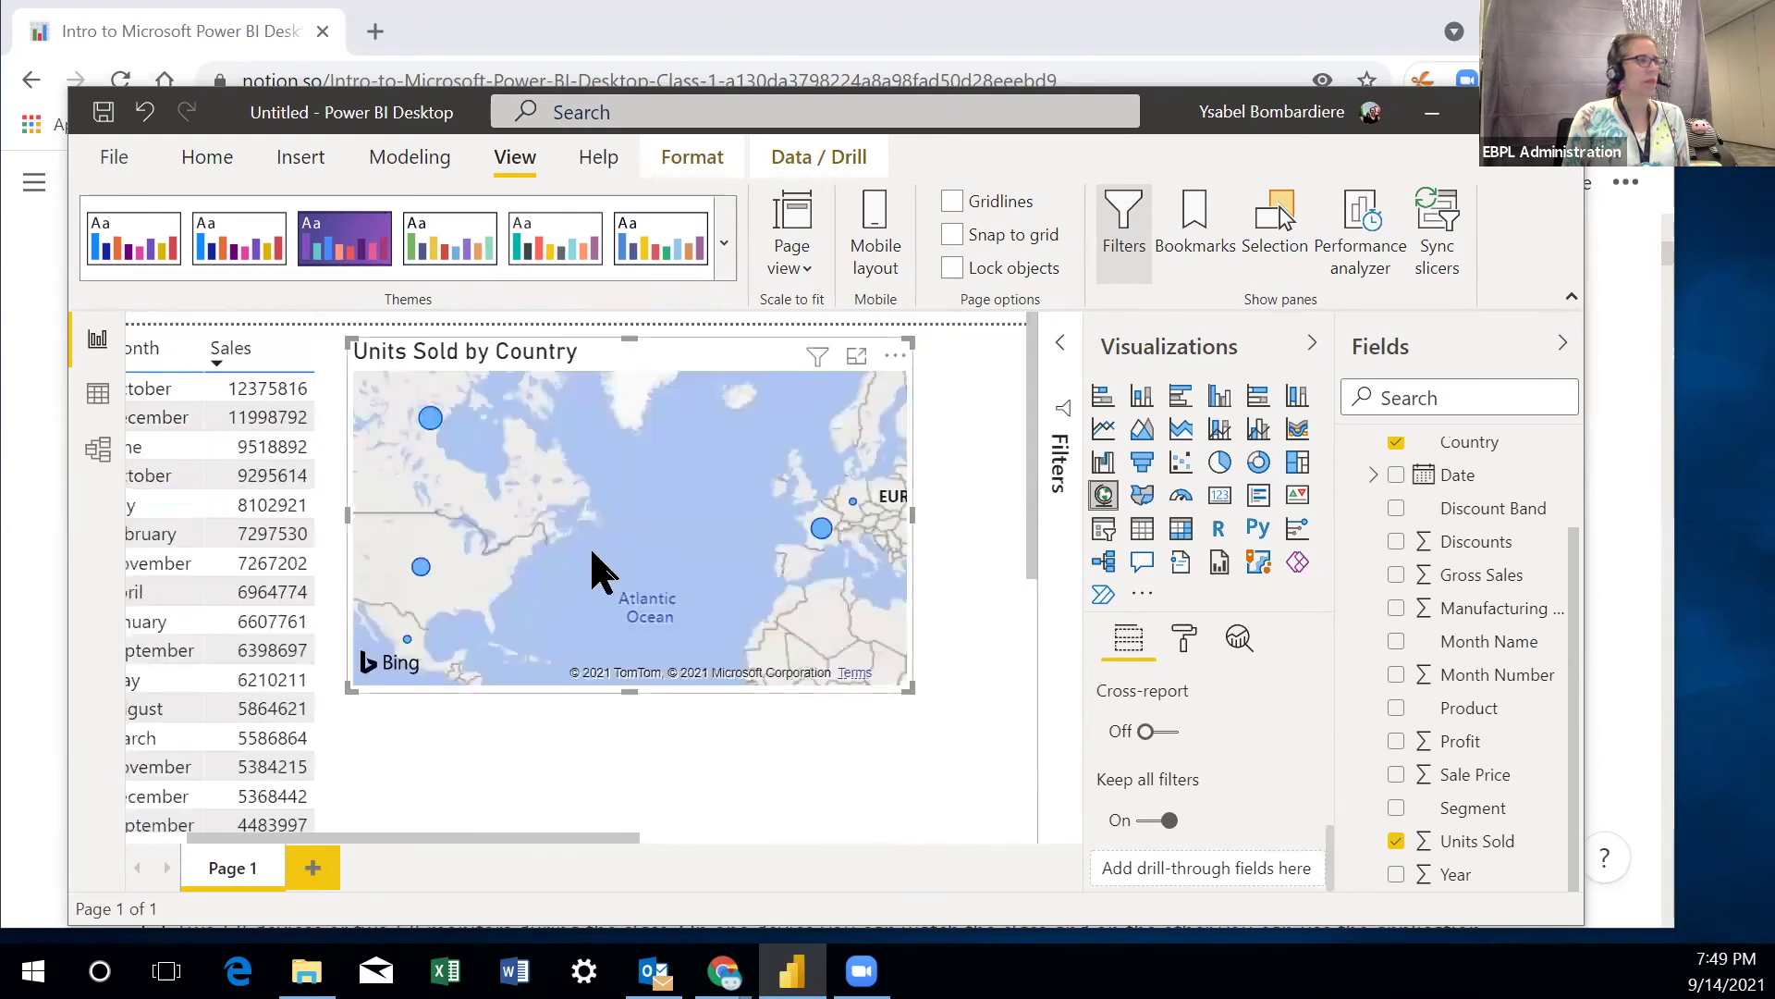
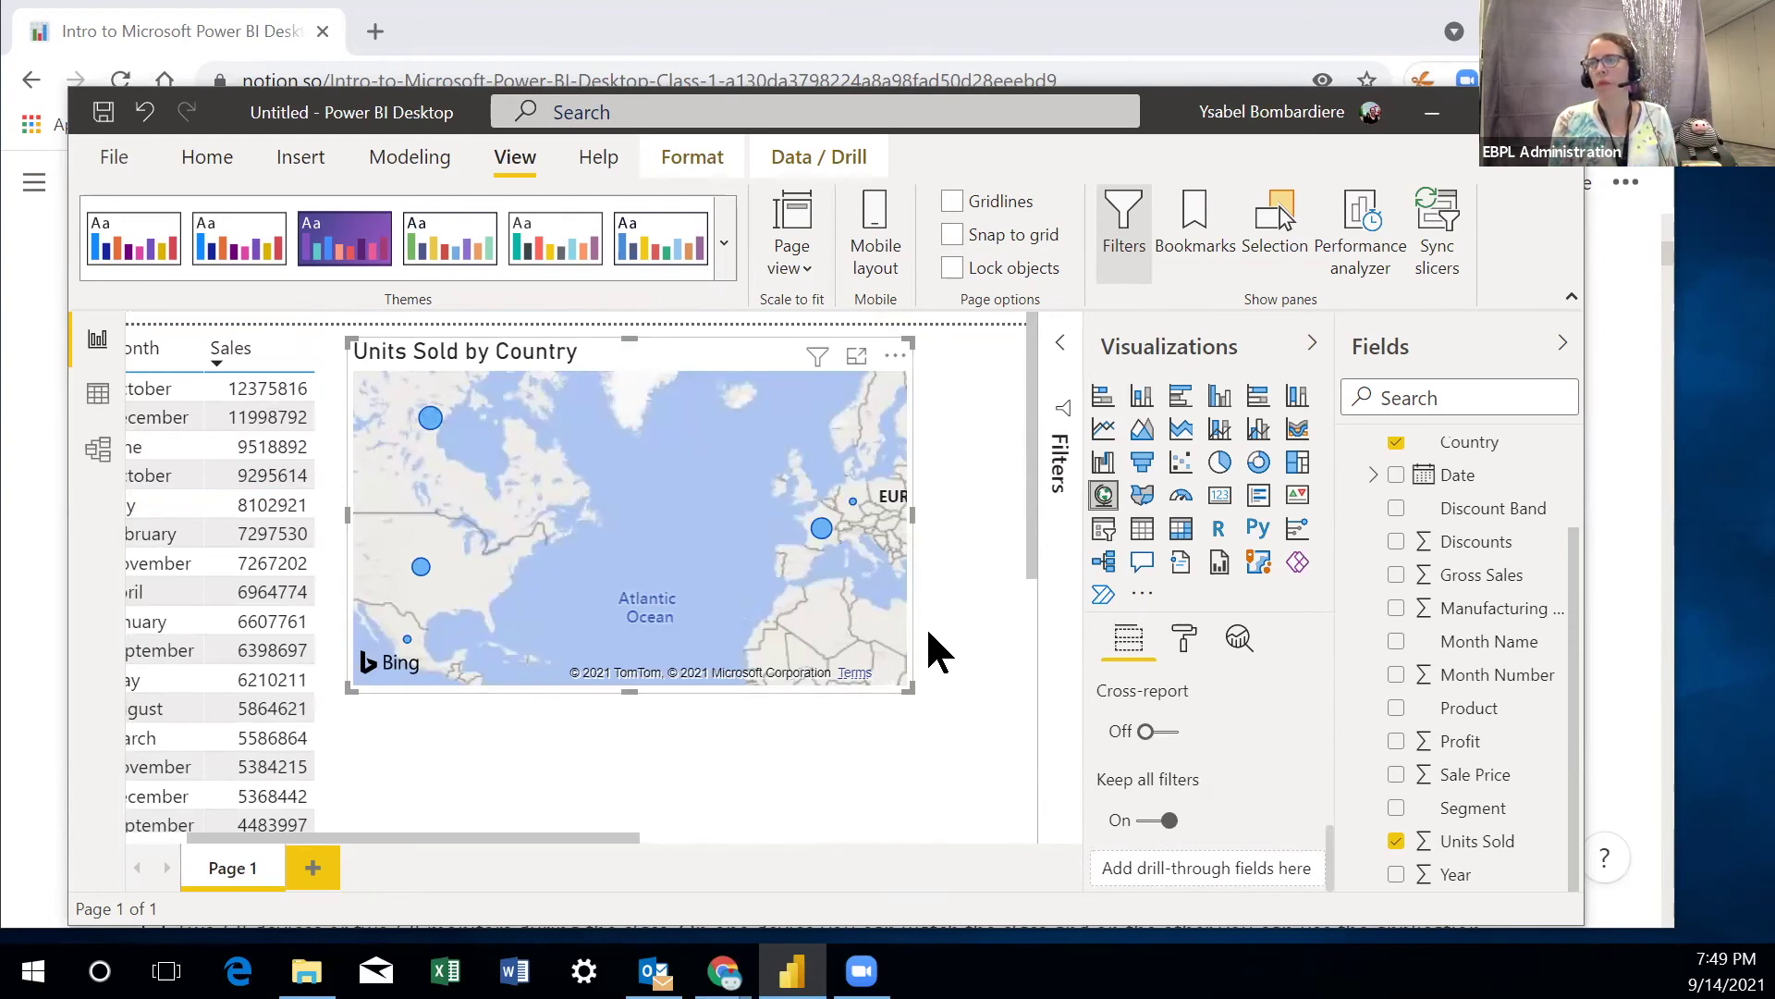
- Add a second report page with a stacked column chart, and use Country as the chart's axis
click(313, 868)
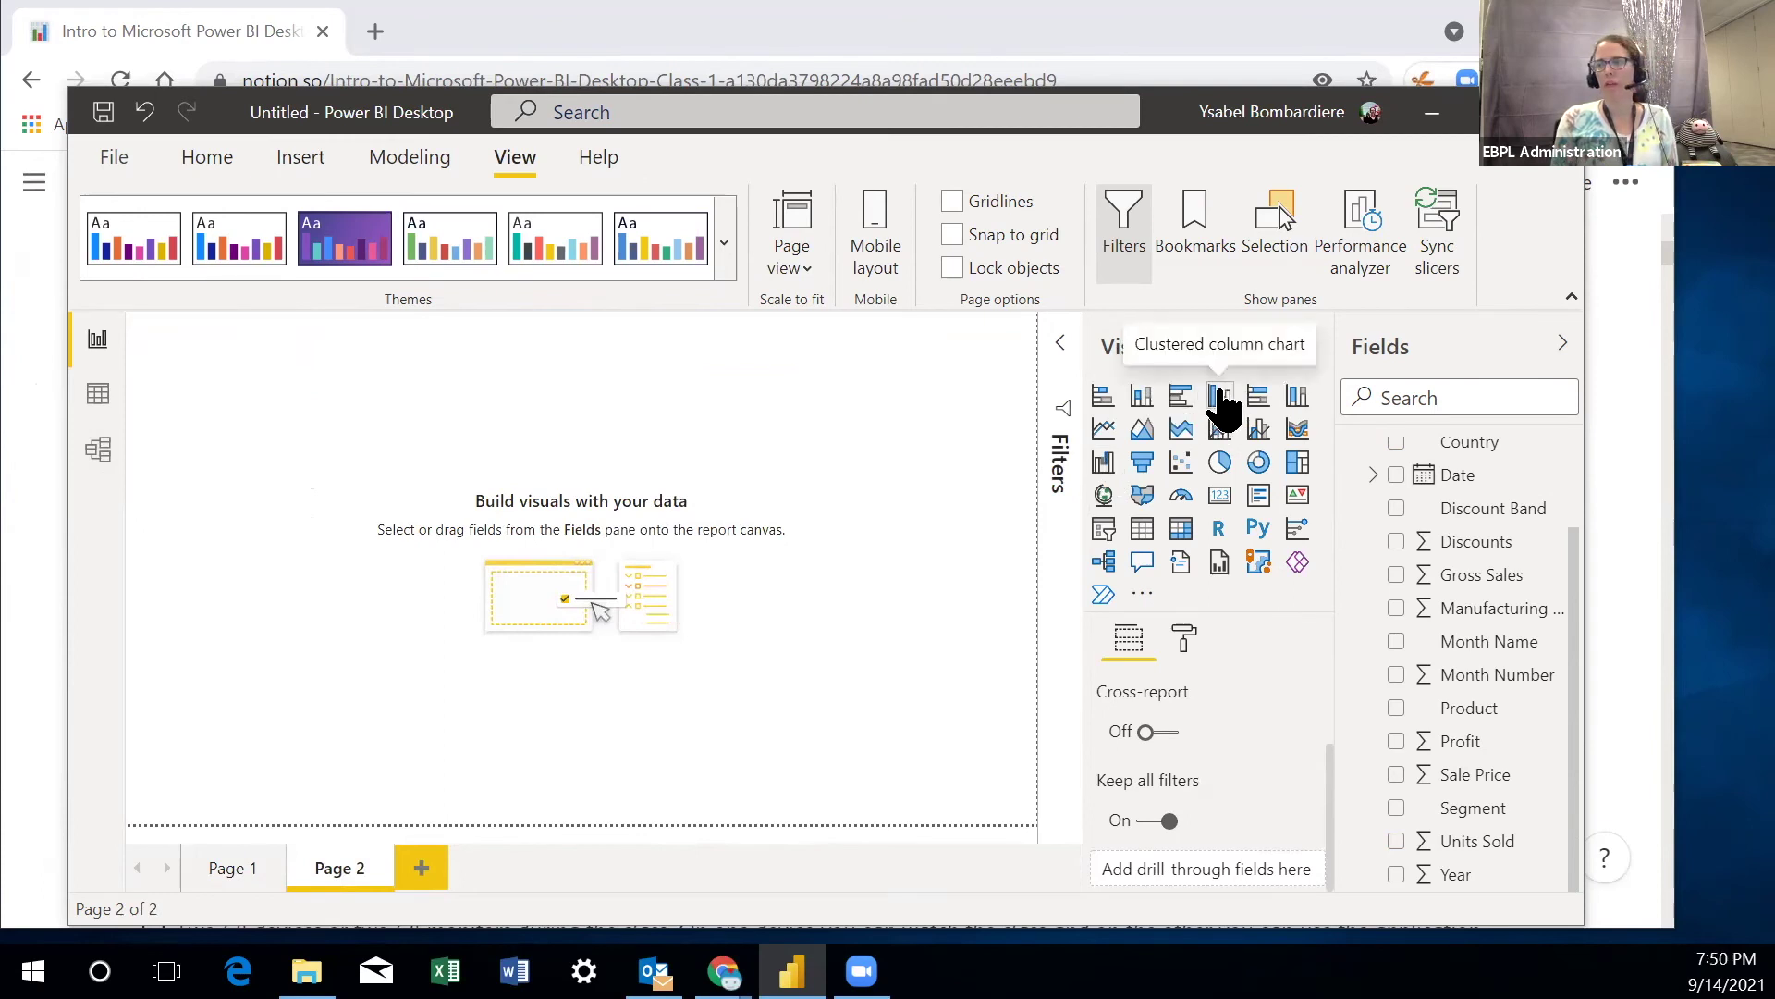
click(1142, 396)
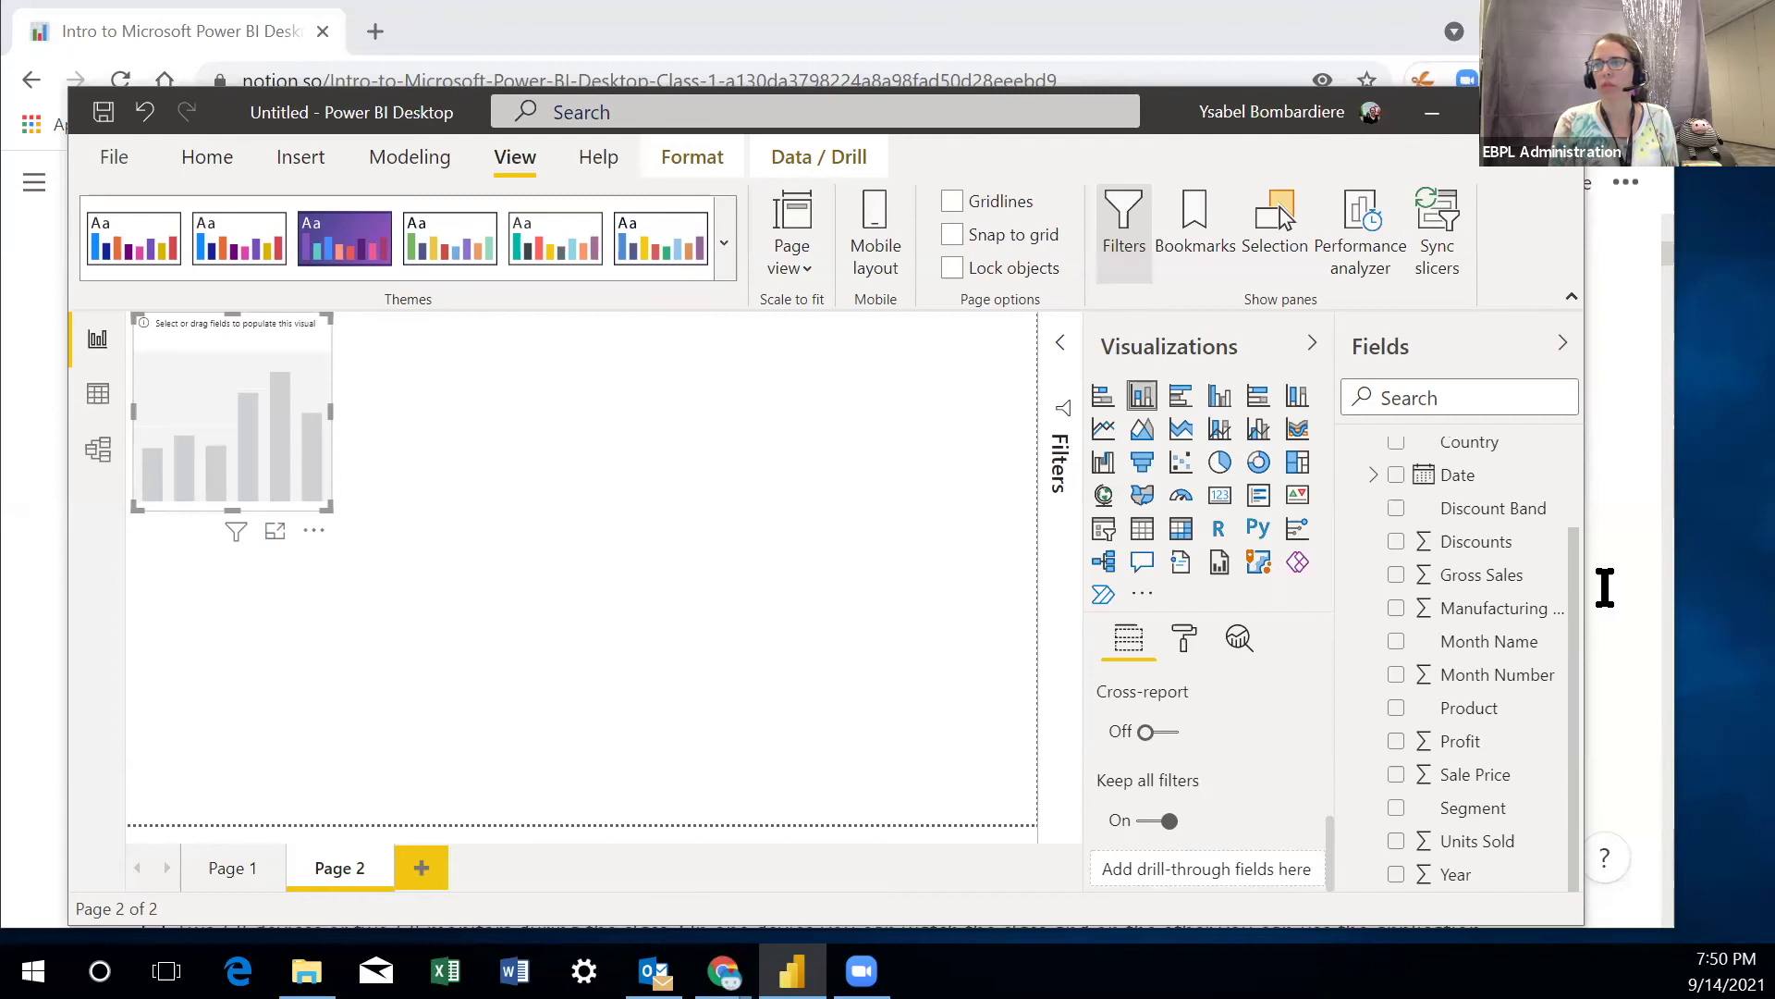
drag(1575, 579, 1578, 495)
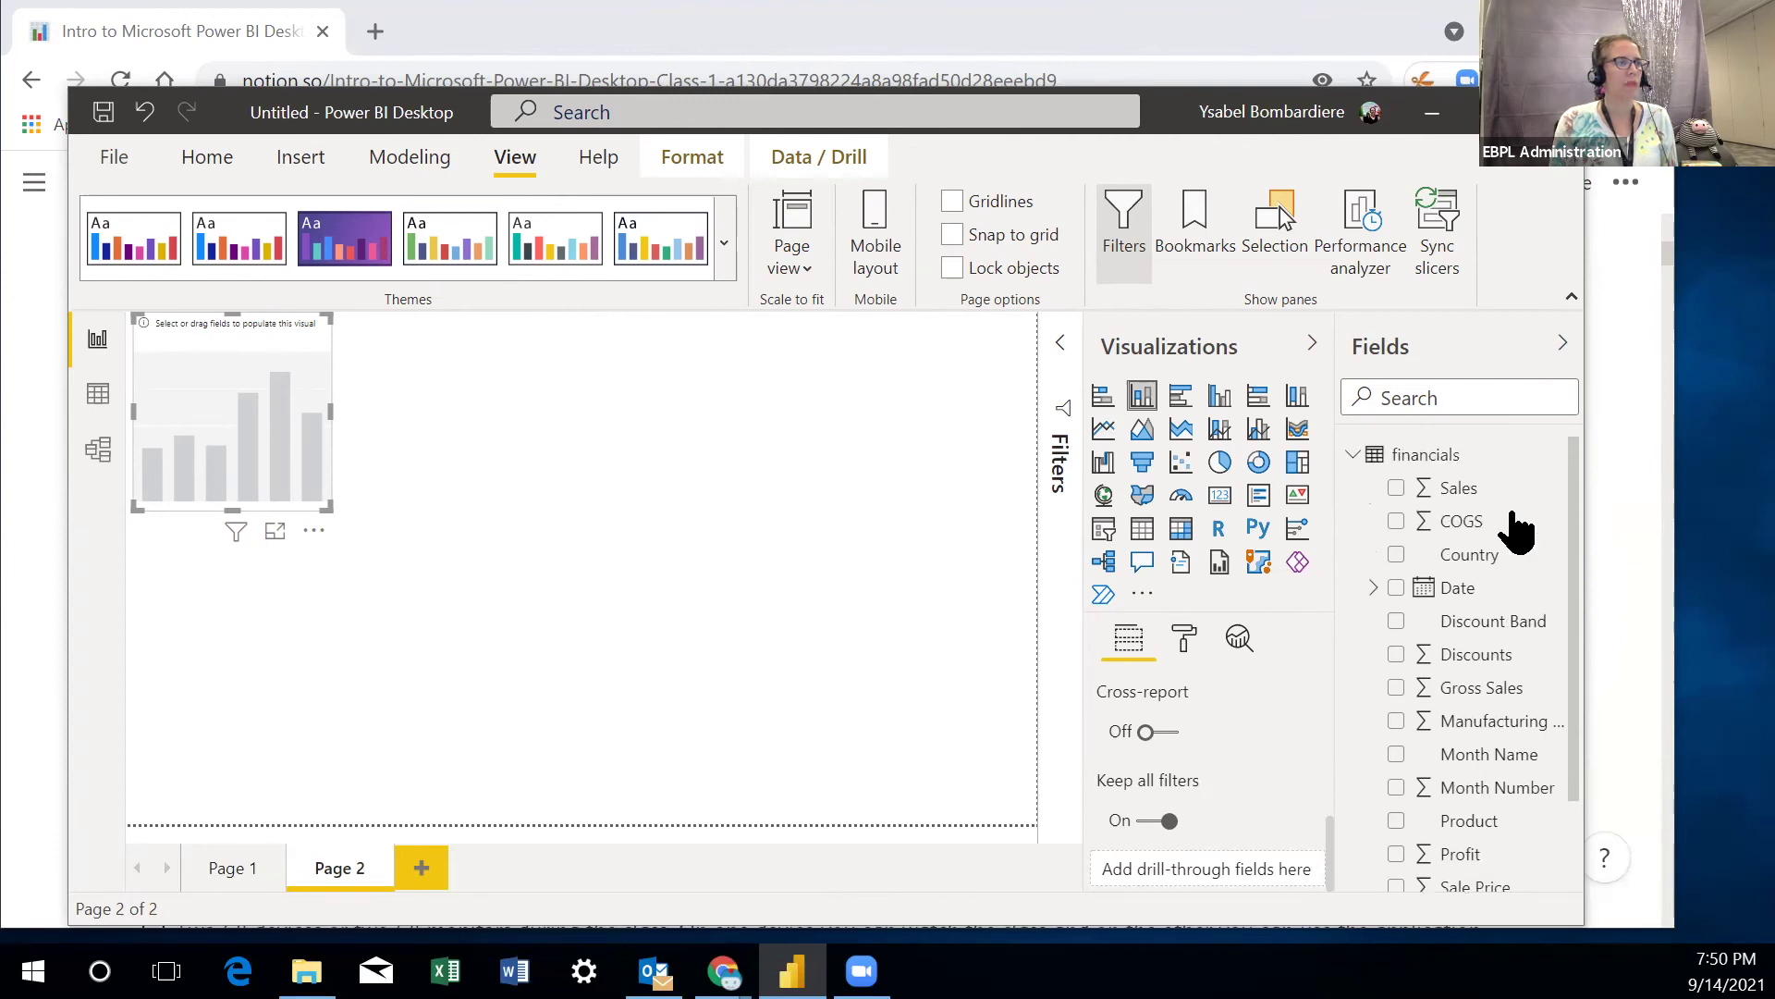
click(1396, 554)
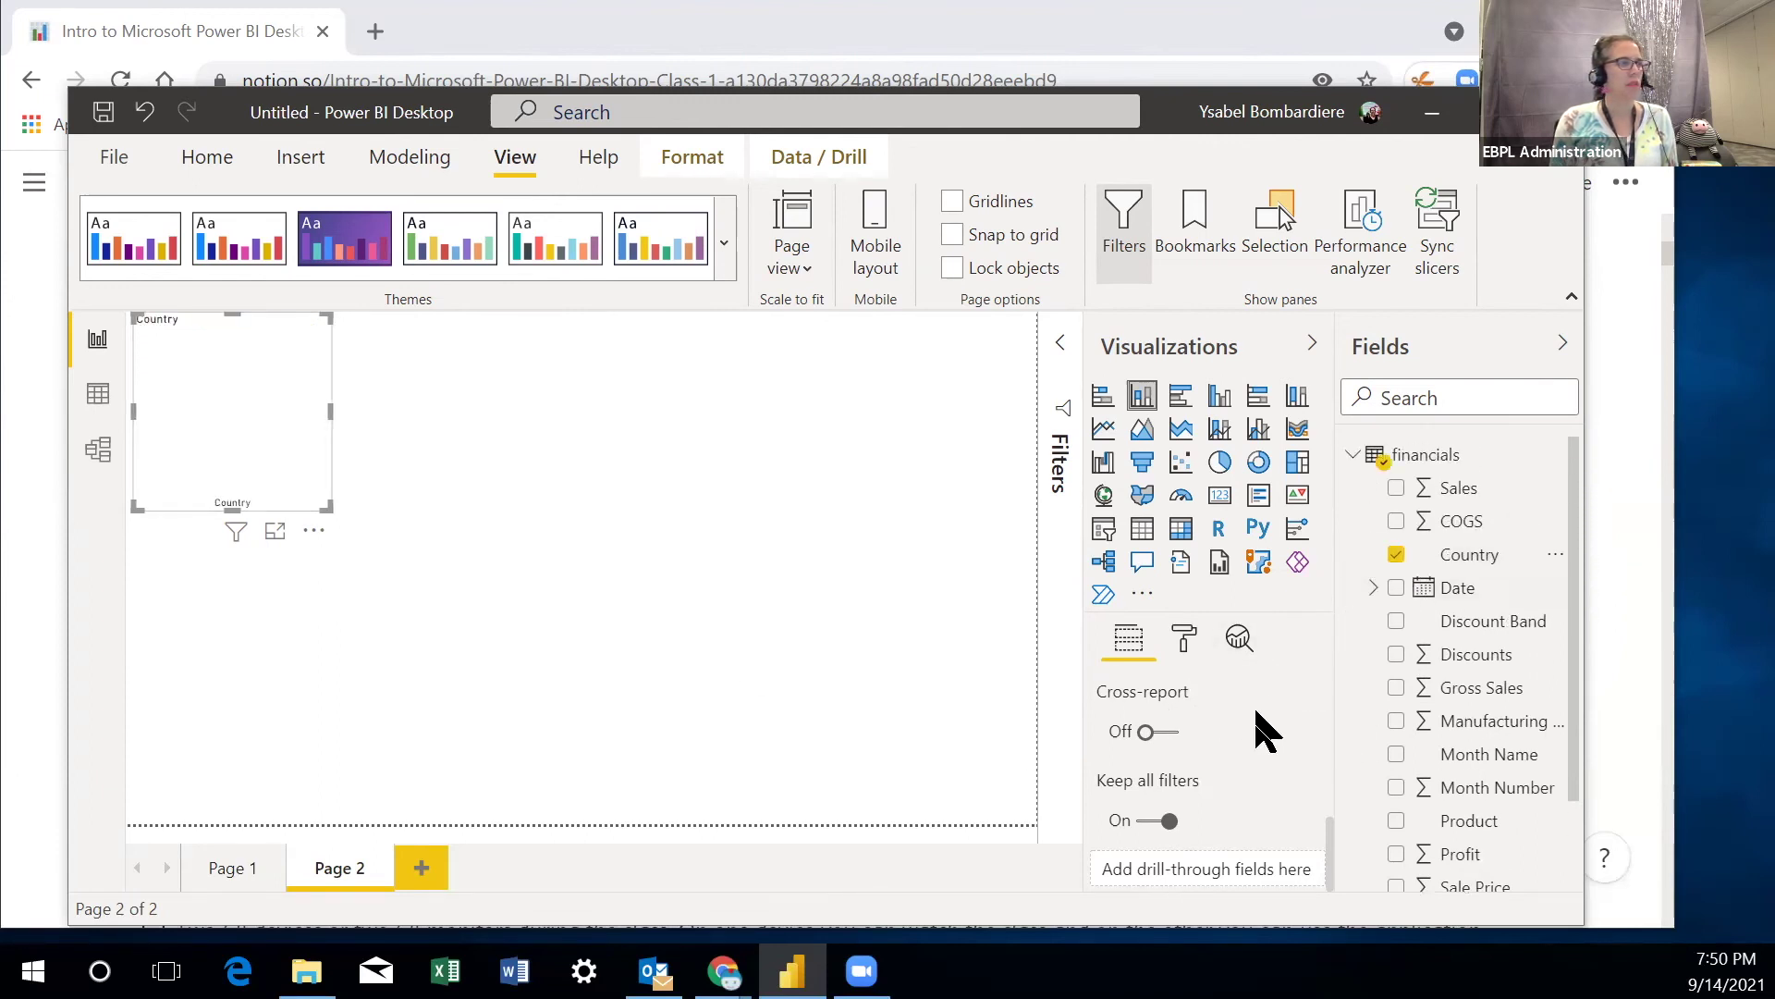
- Add Profit as the values of the country column chart, and enlarge the chart
scroll(1289, 737, up, 5)
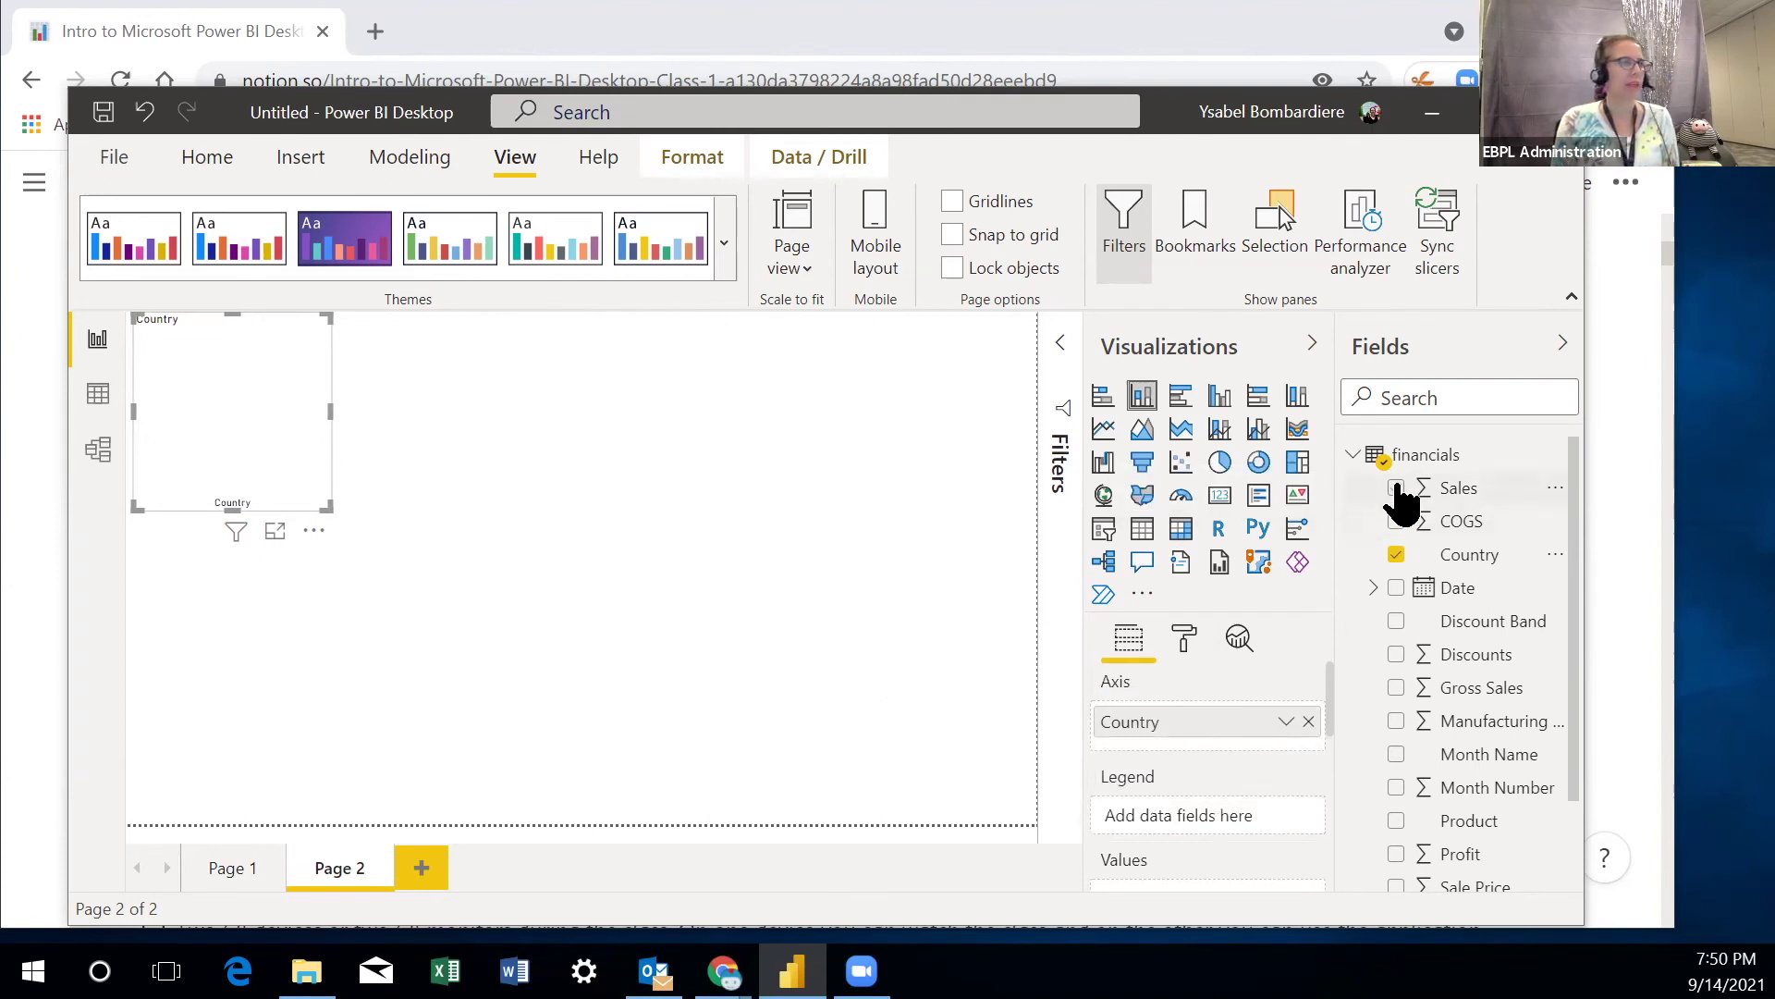
click(1395, 855)
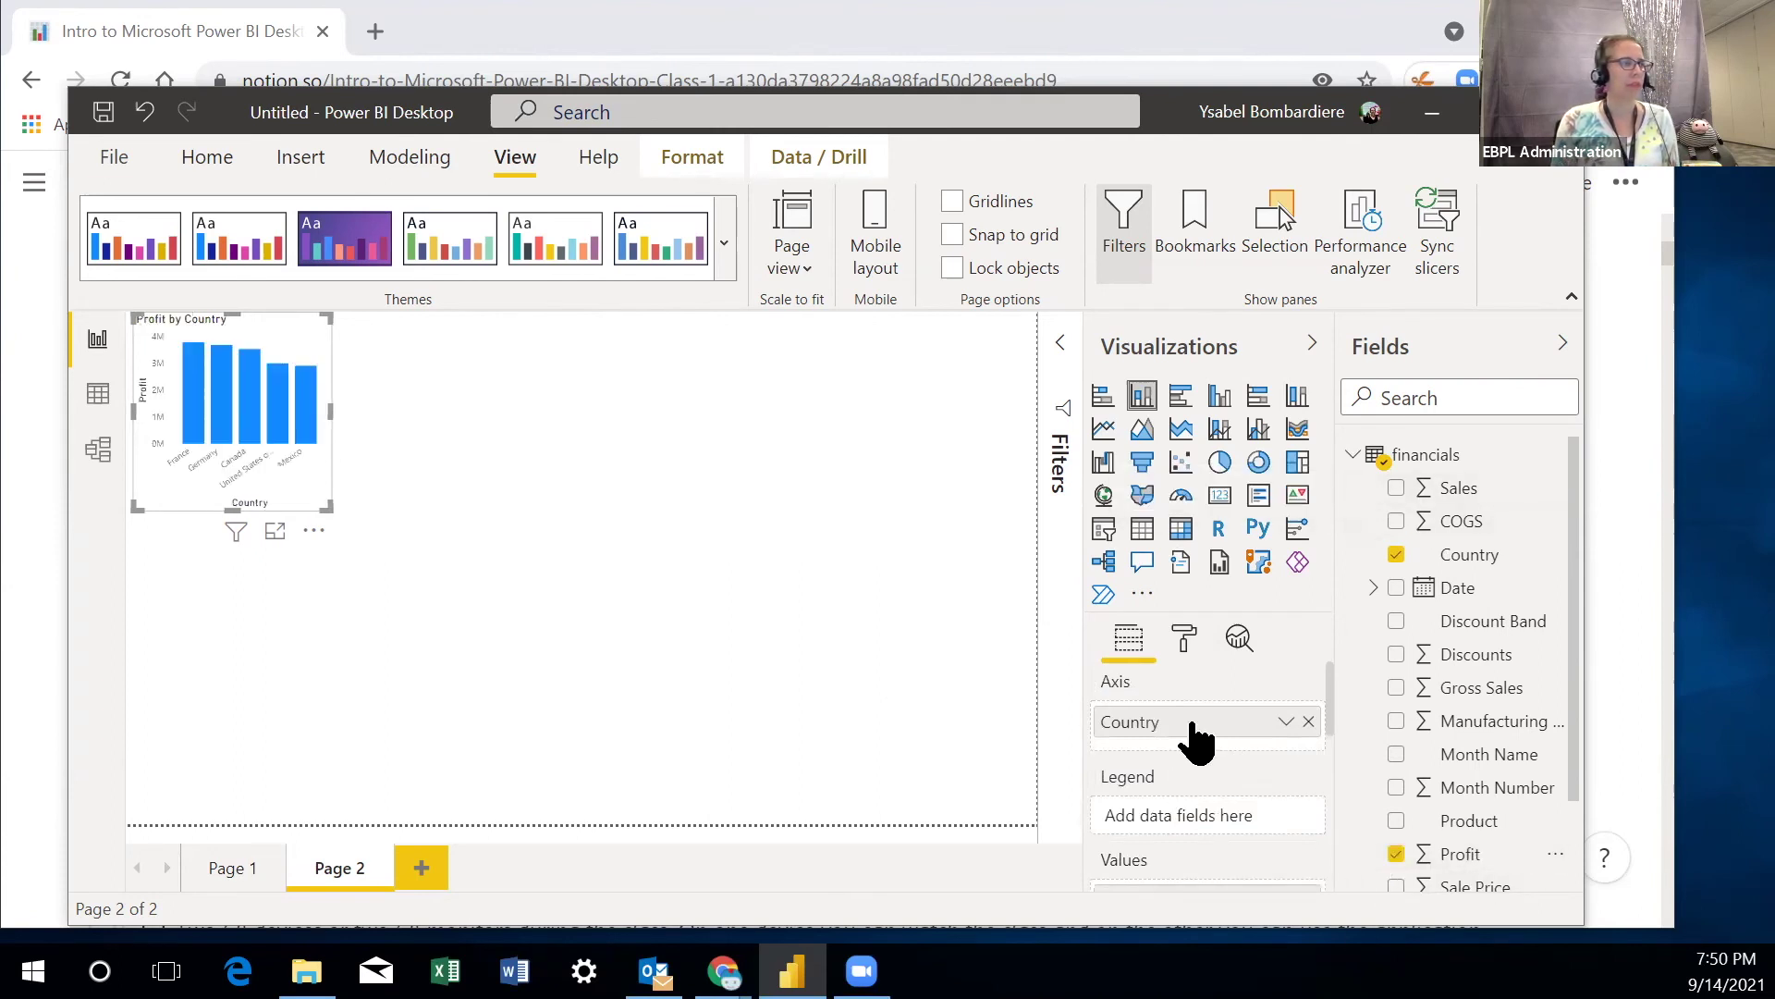
drag(381, 562, 534, 659)
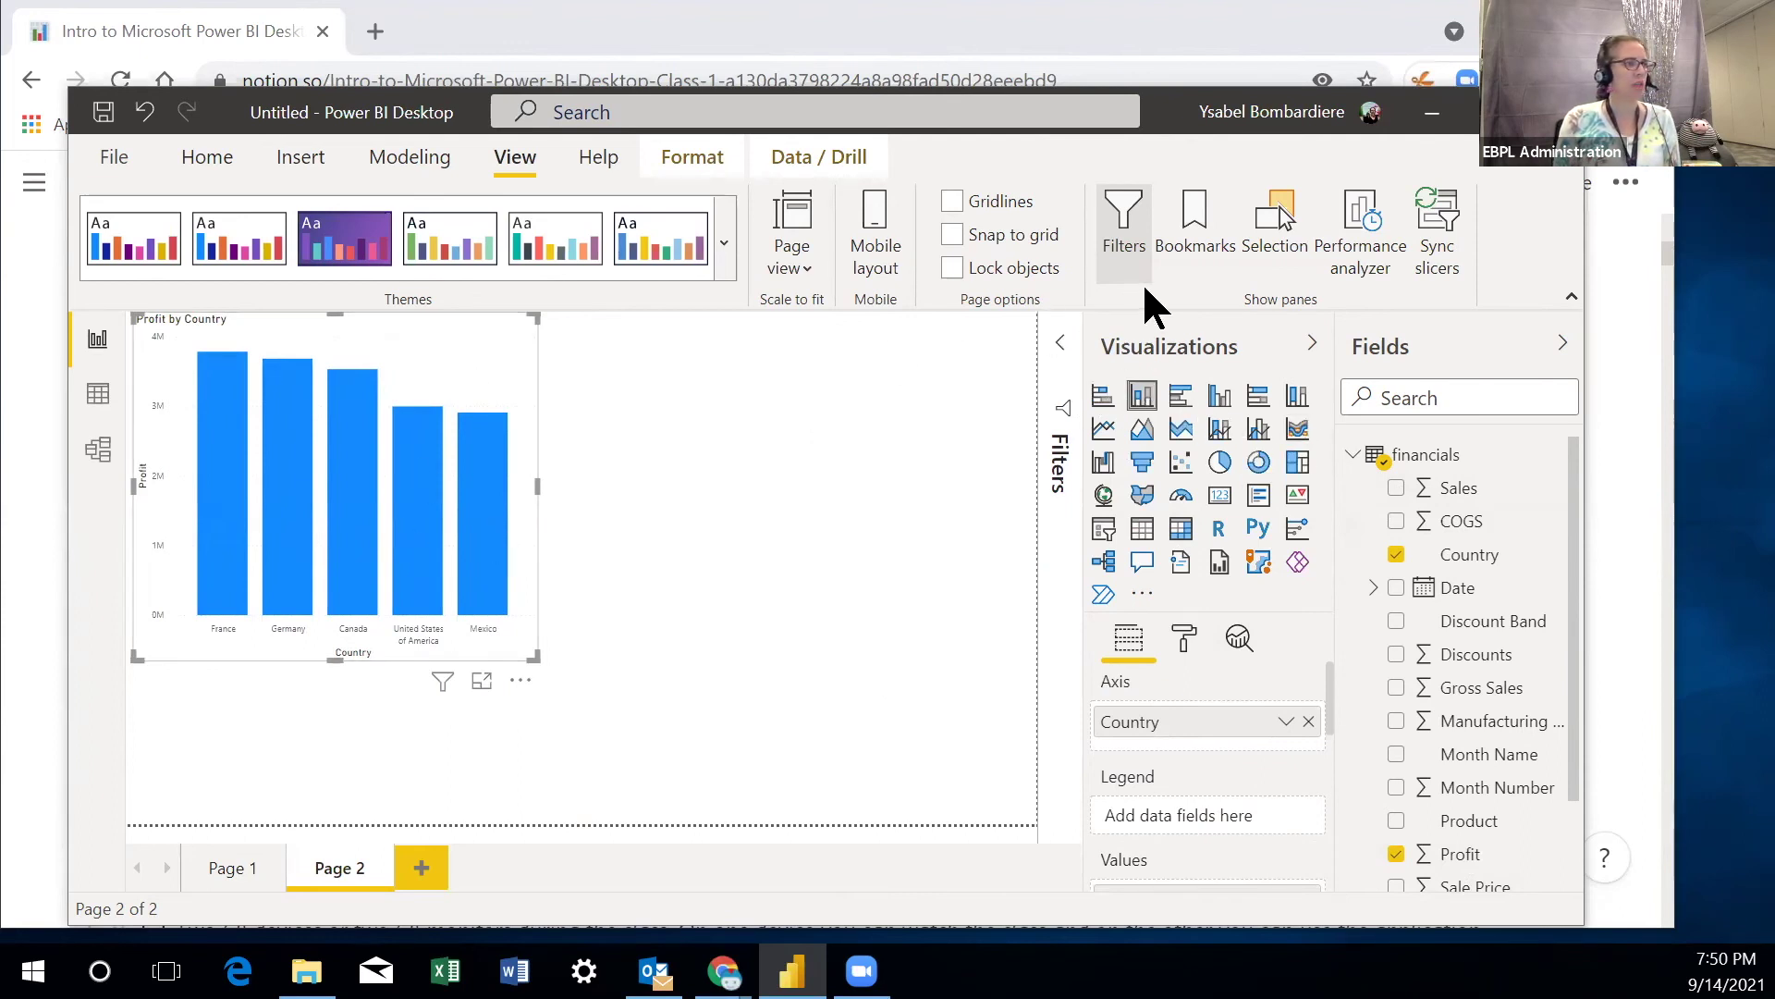
- Try the stacked bar, clustered bar, clustered column, 100% stacked bar and 100% stacked column types on the profit chart
click(1103, 397)
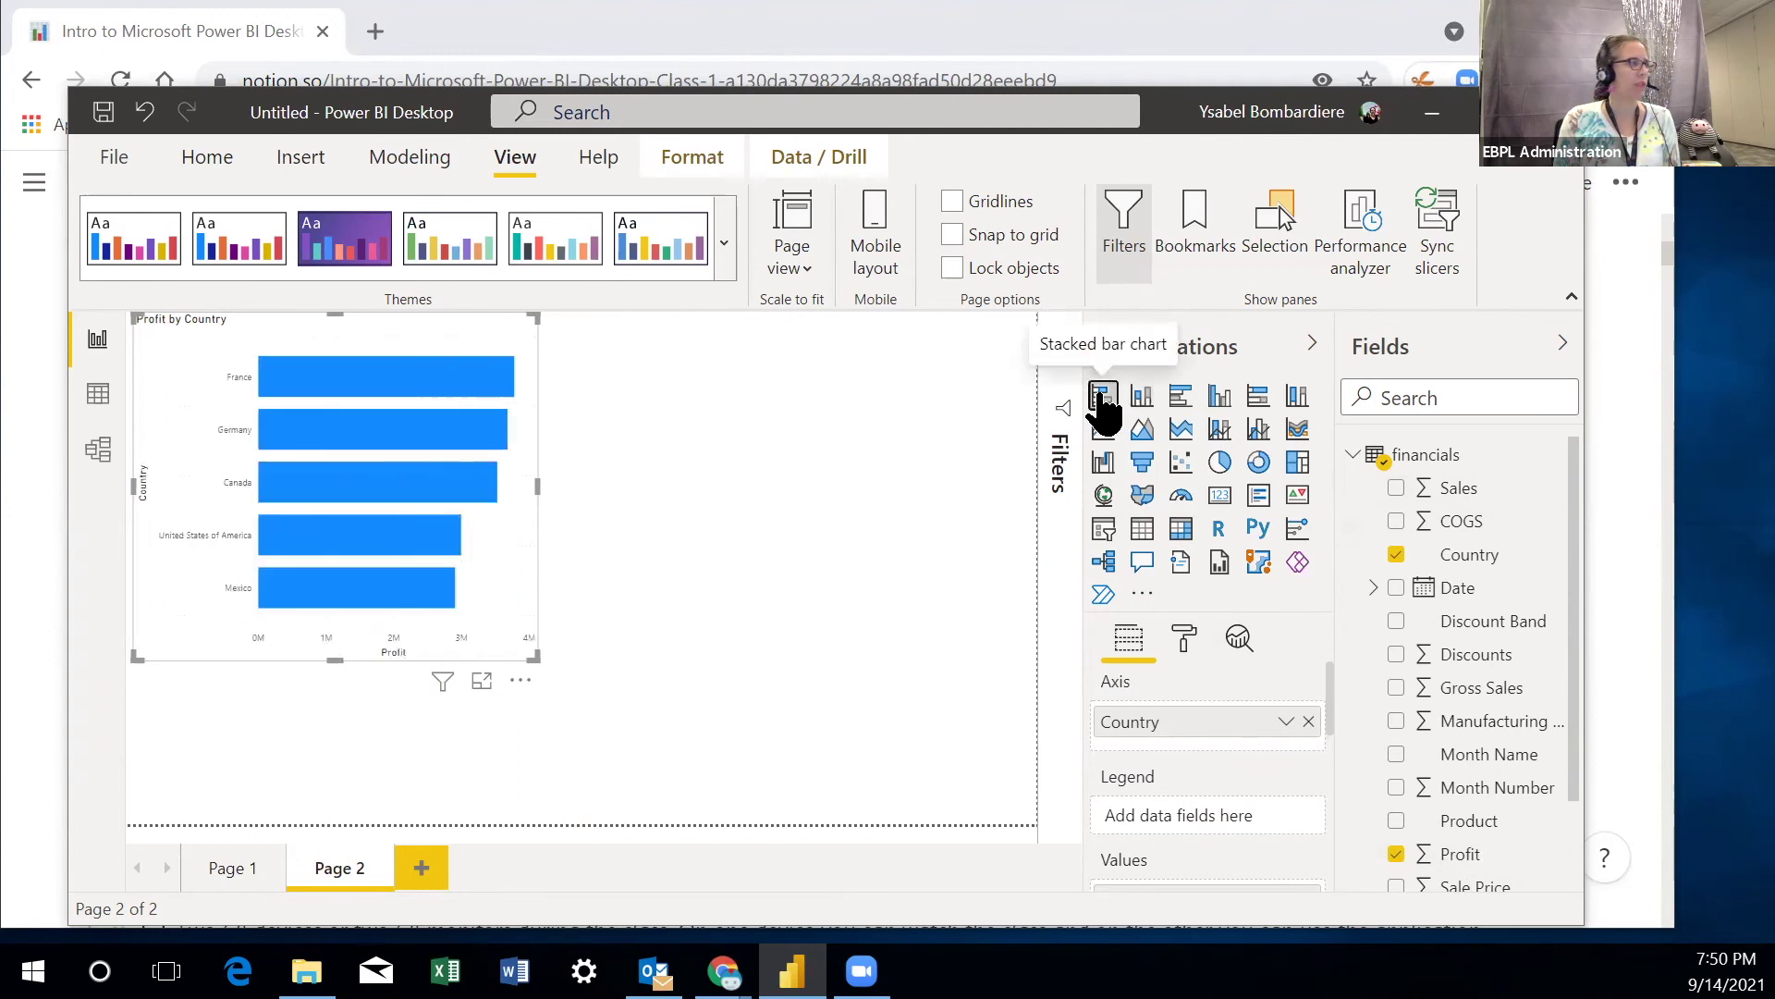
click(1151, 396)
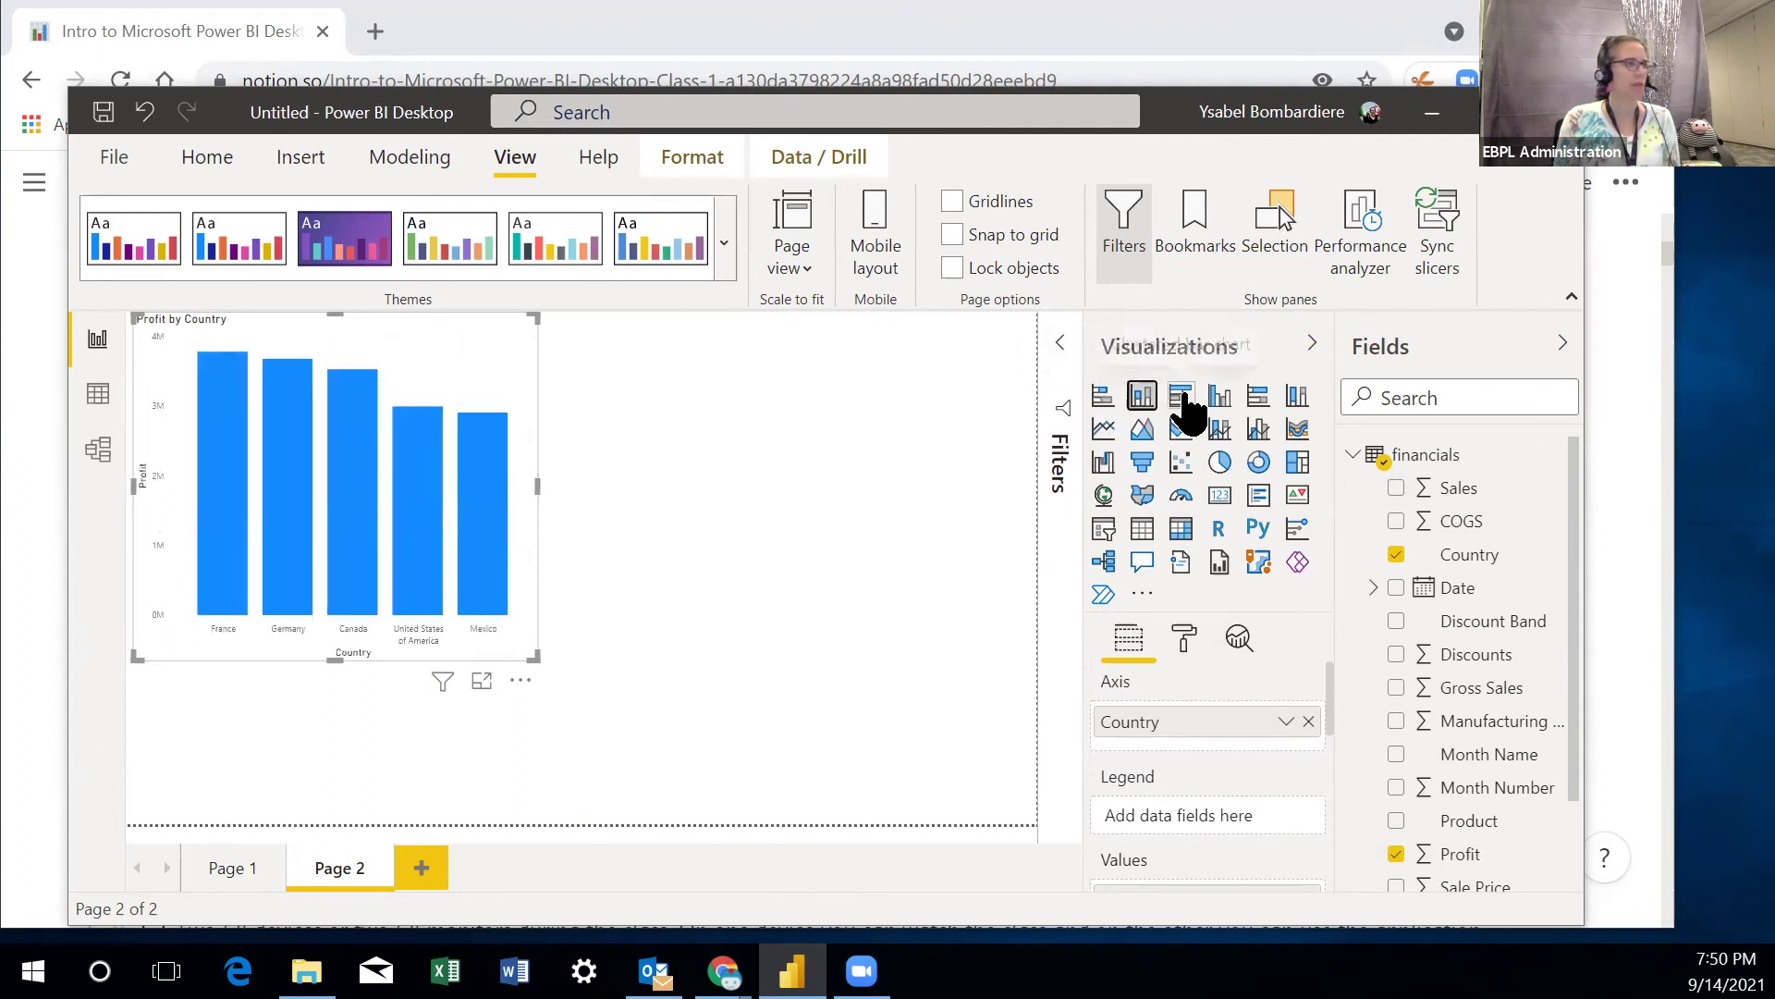
click(1181, 396)
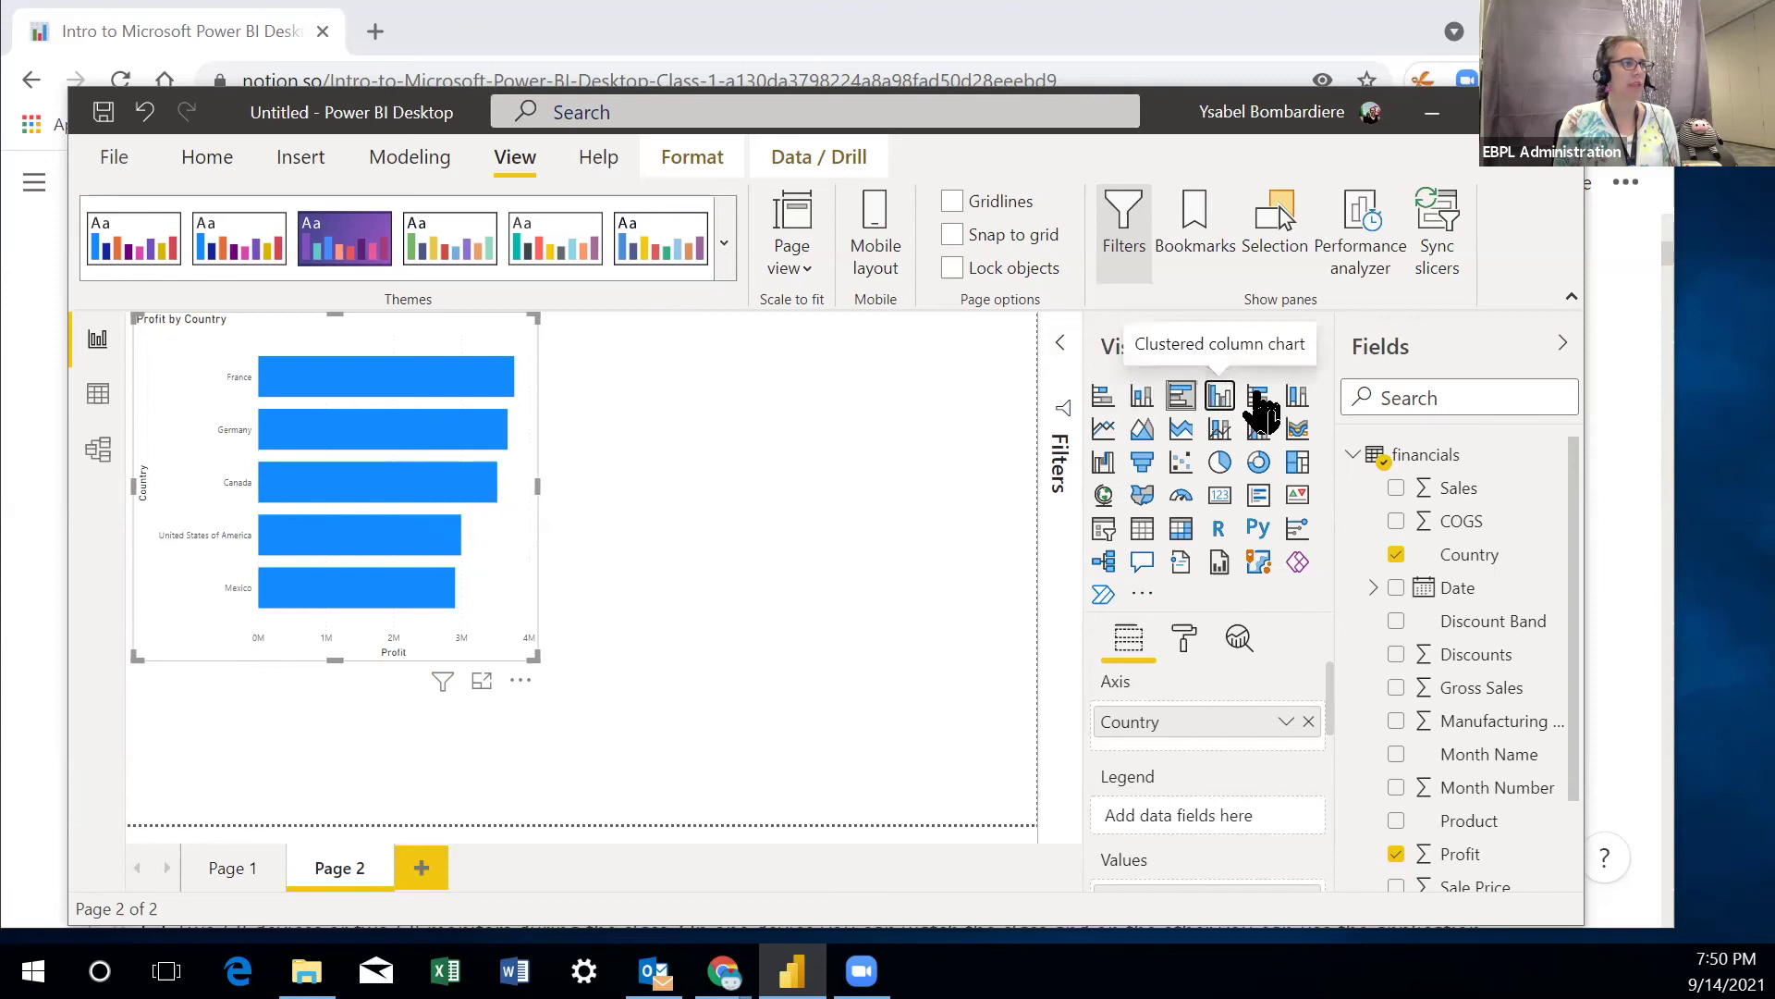
click(1220, 397)
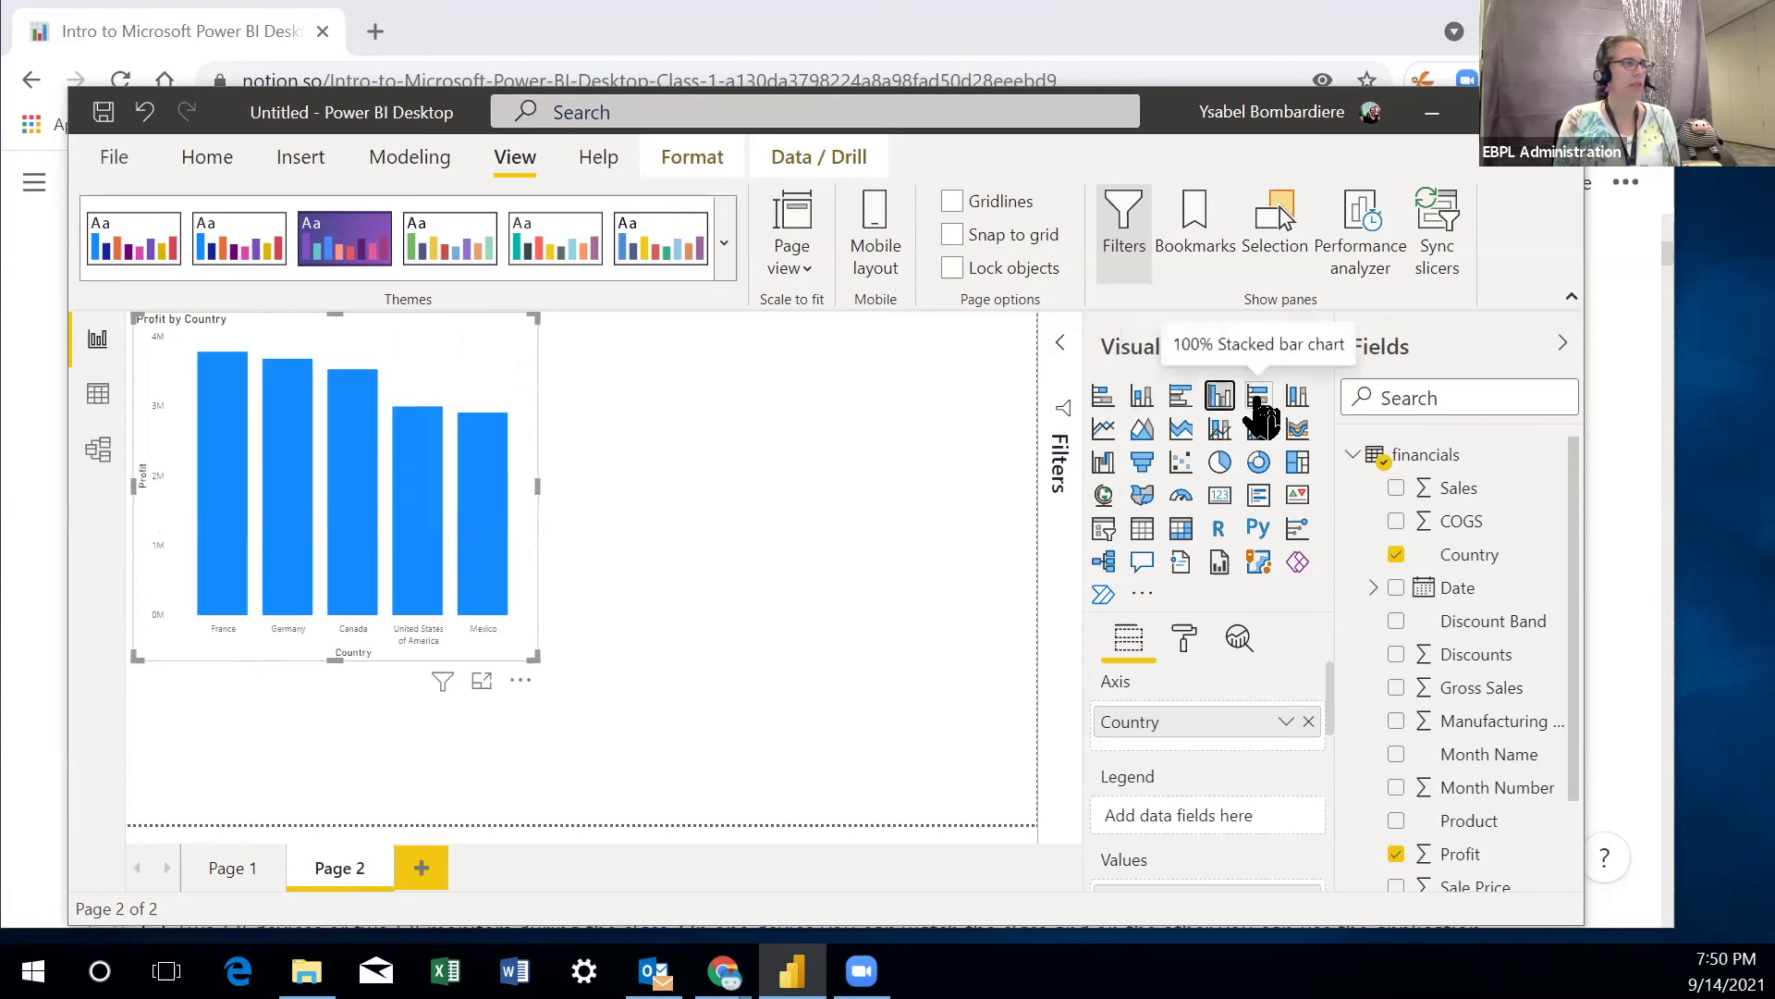
click(644, 425)
click(418, 368)
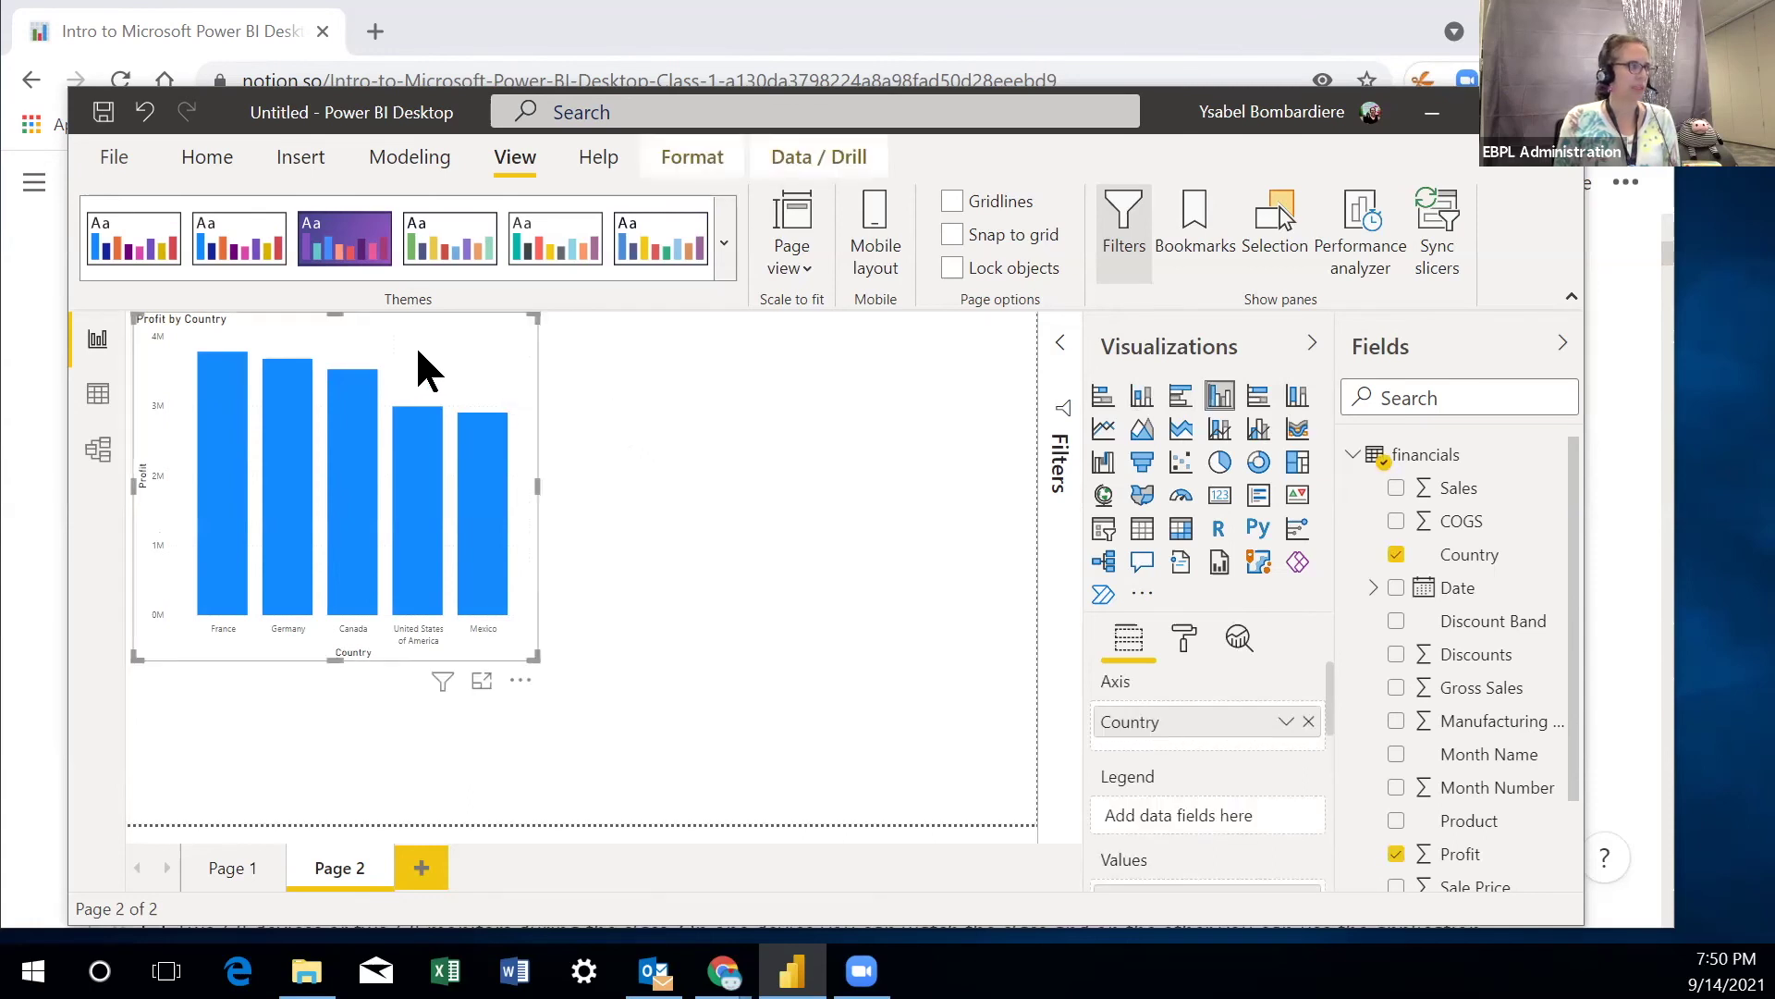
click(1259, 399)
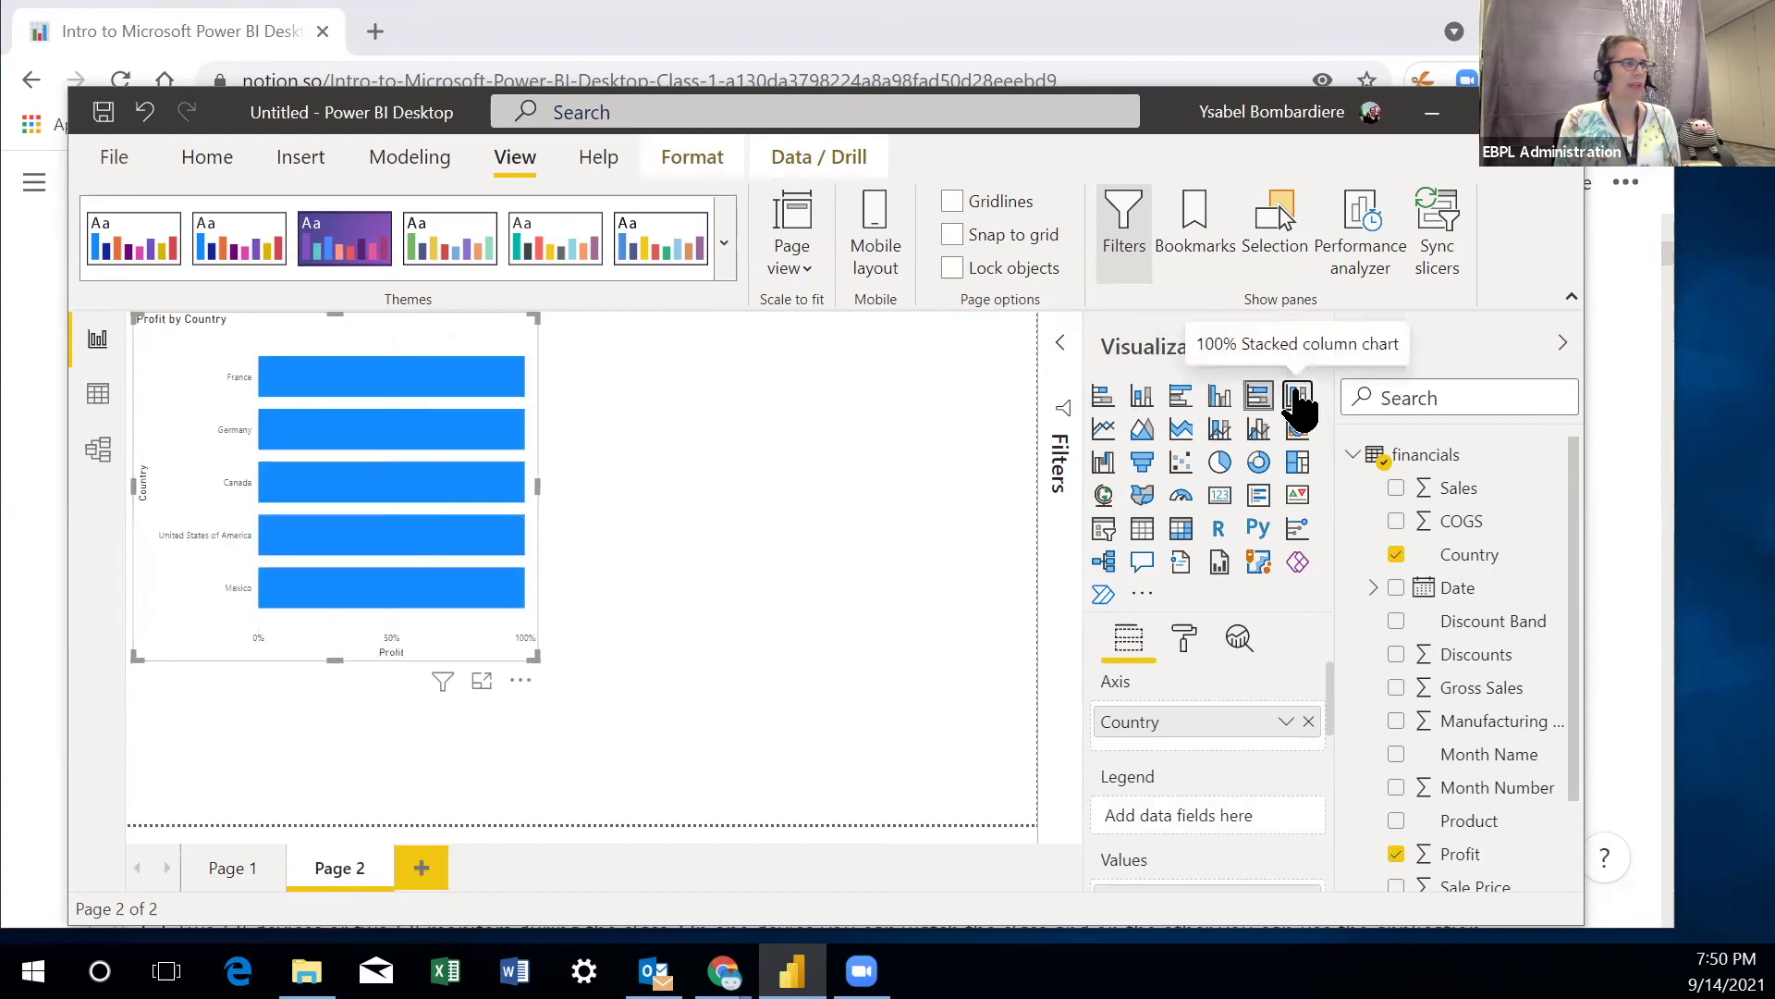
click(1297, 396)
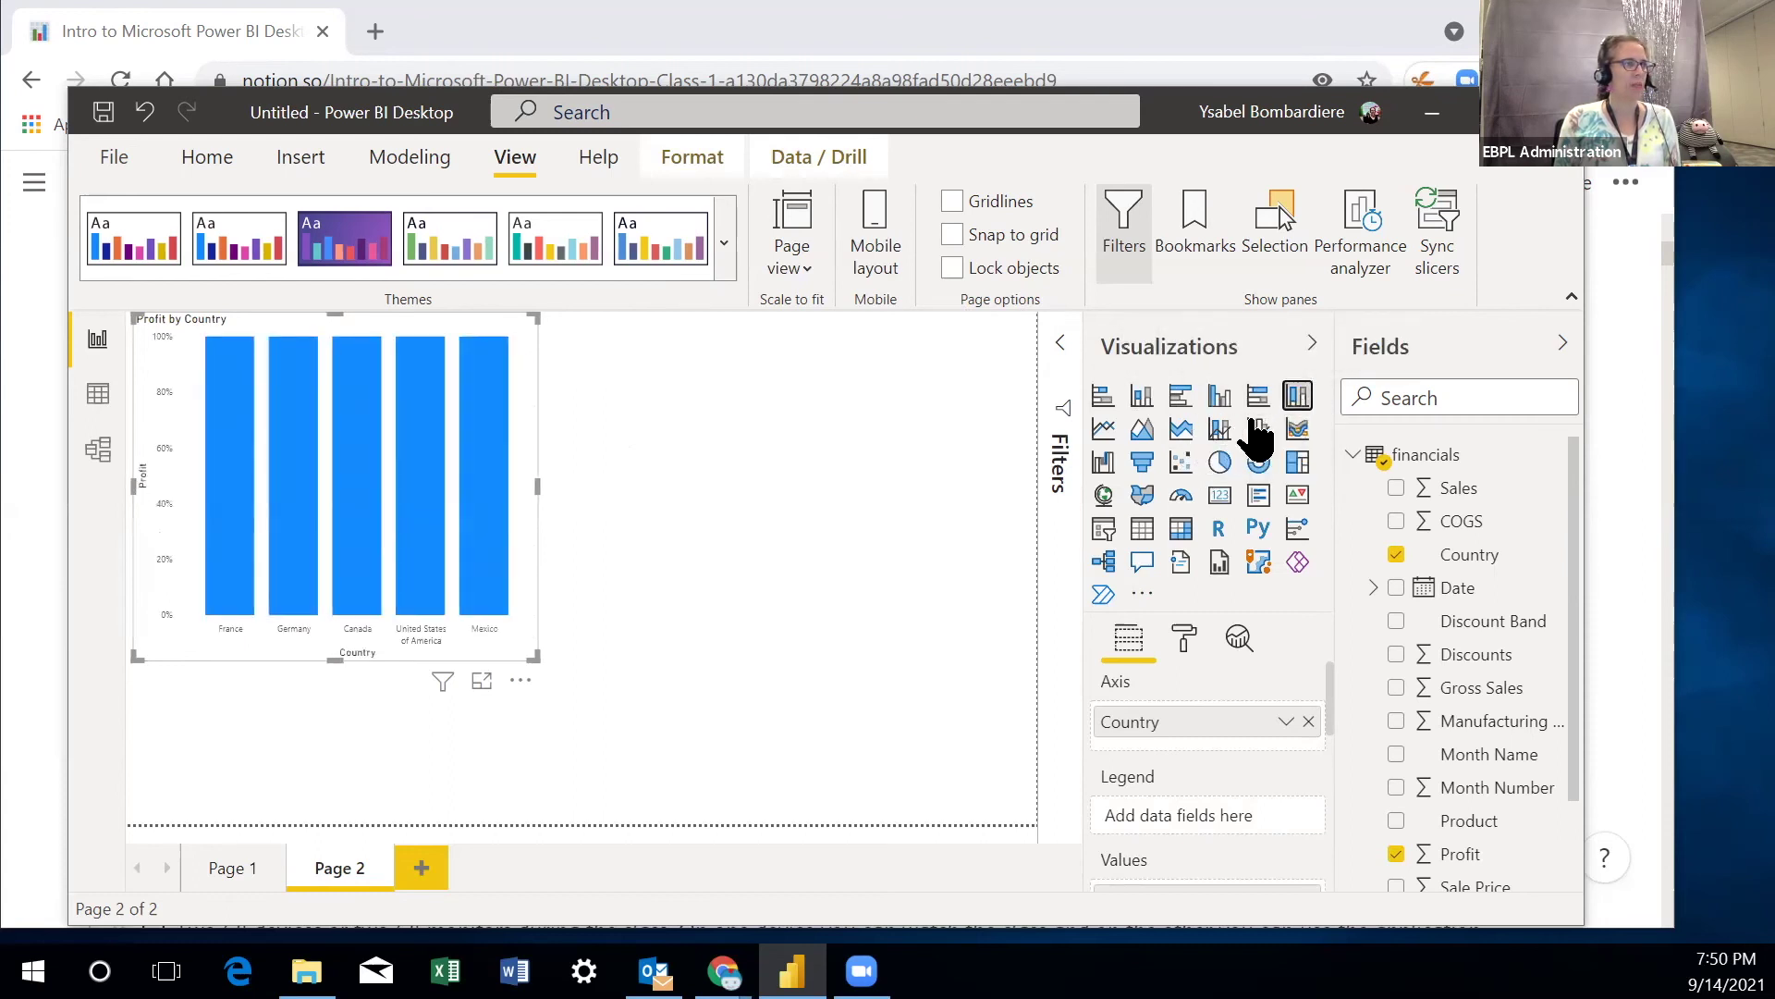
- Convert the visual to a line and clustered column chart, with Profit as column values and Gross Sales as line values
click(1260, 430)
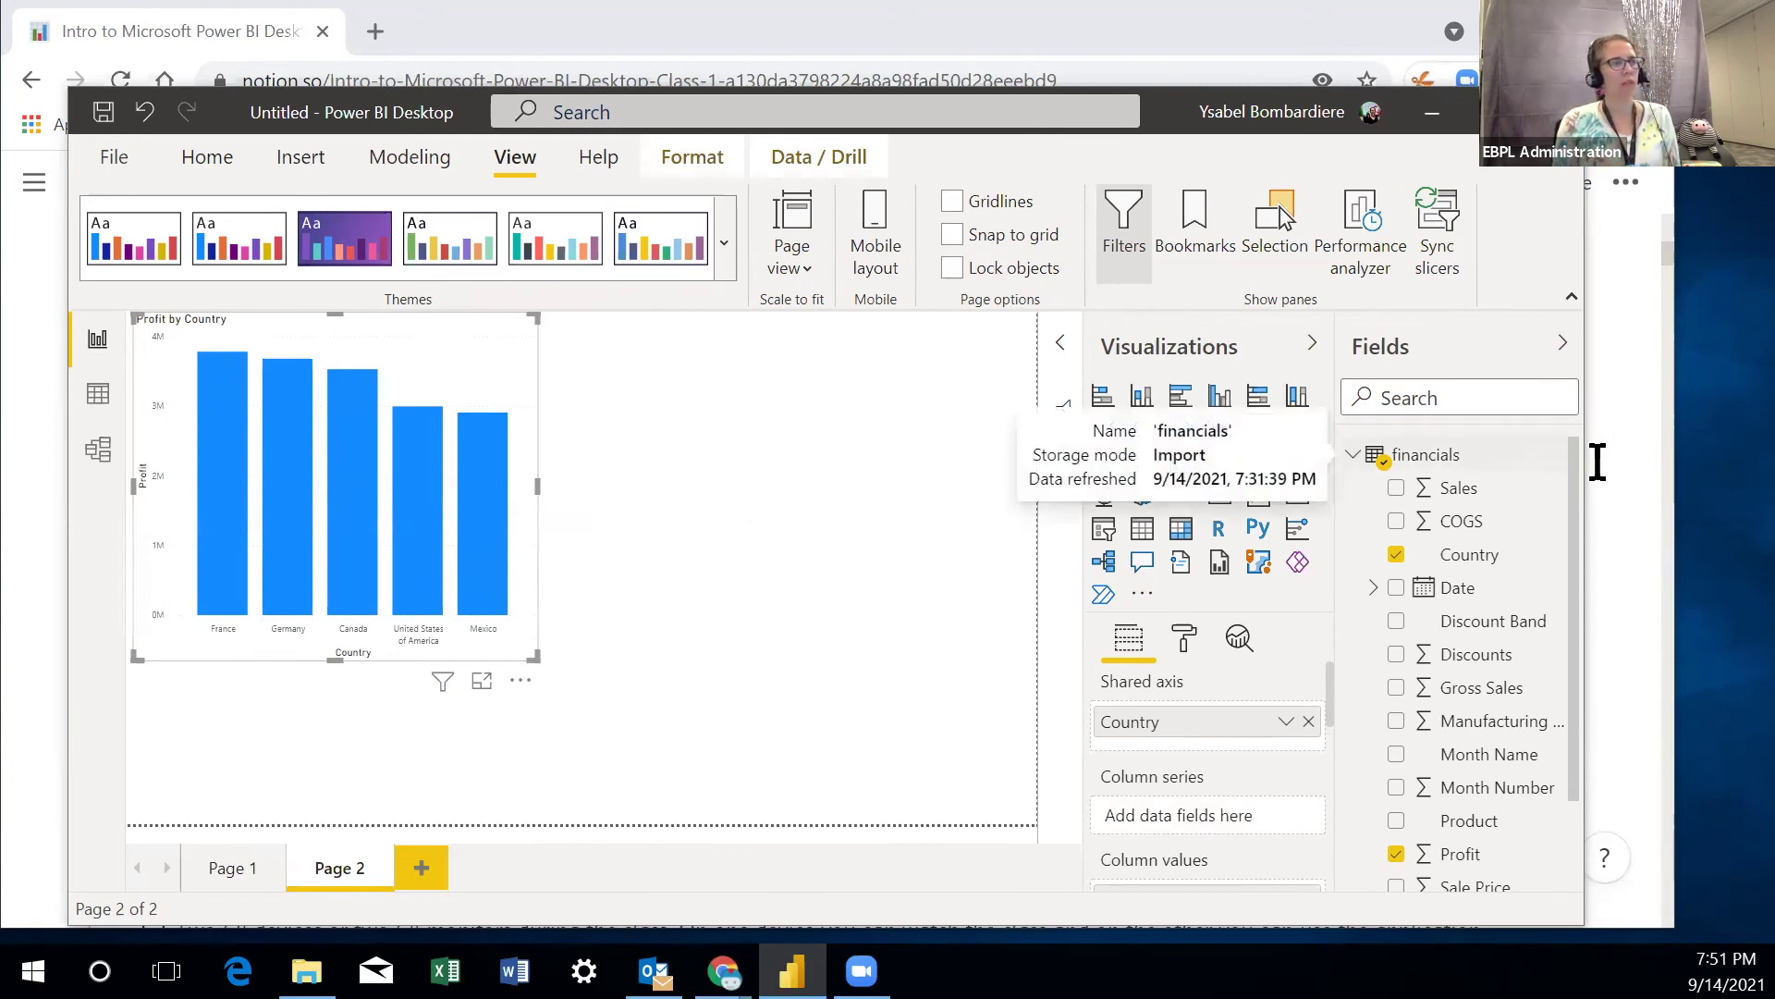
click(1397, 688)
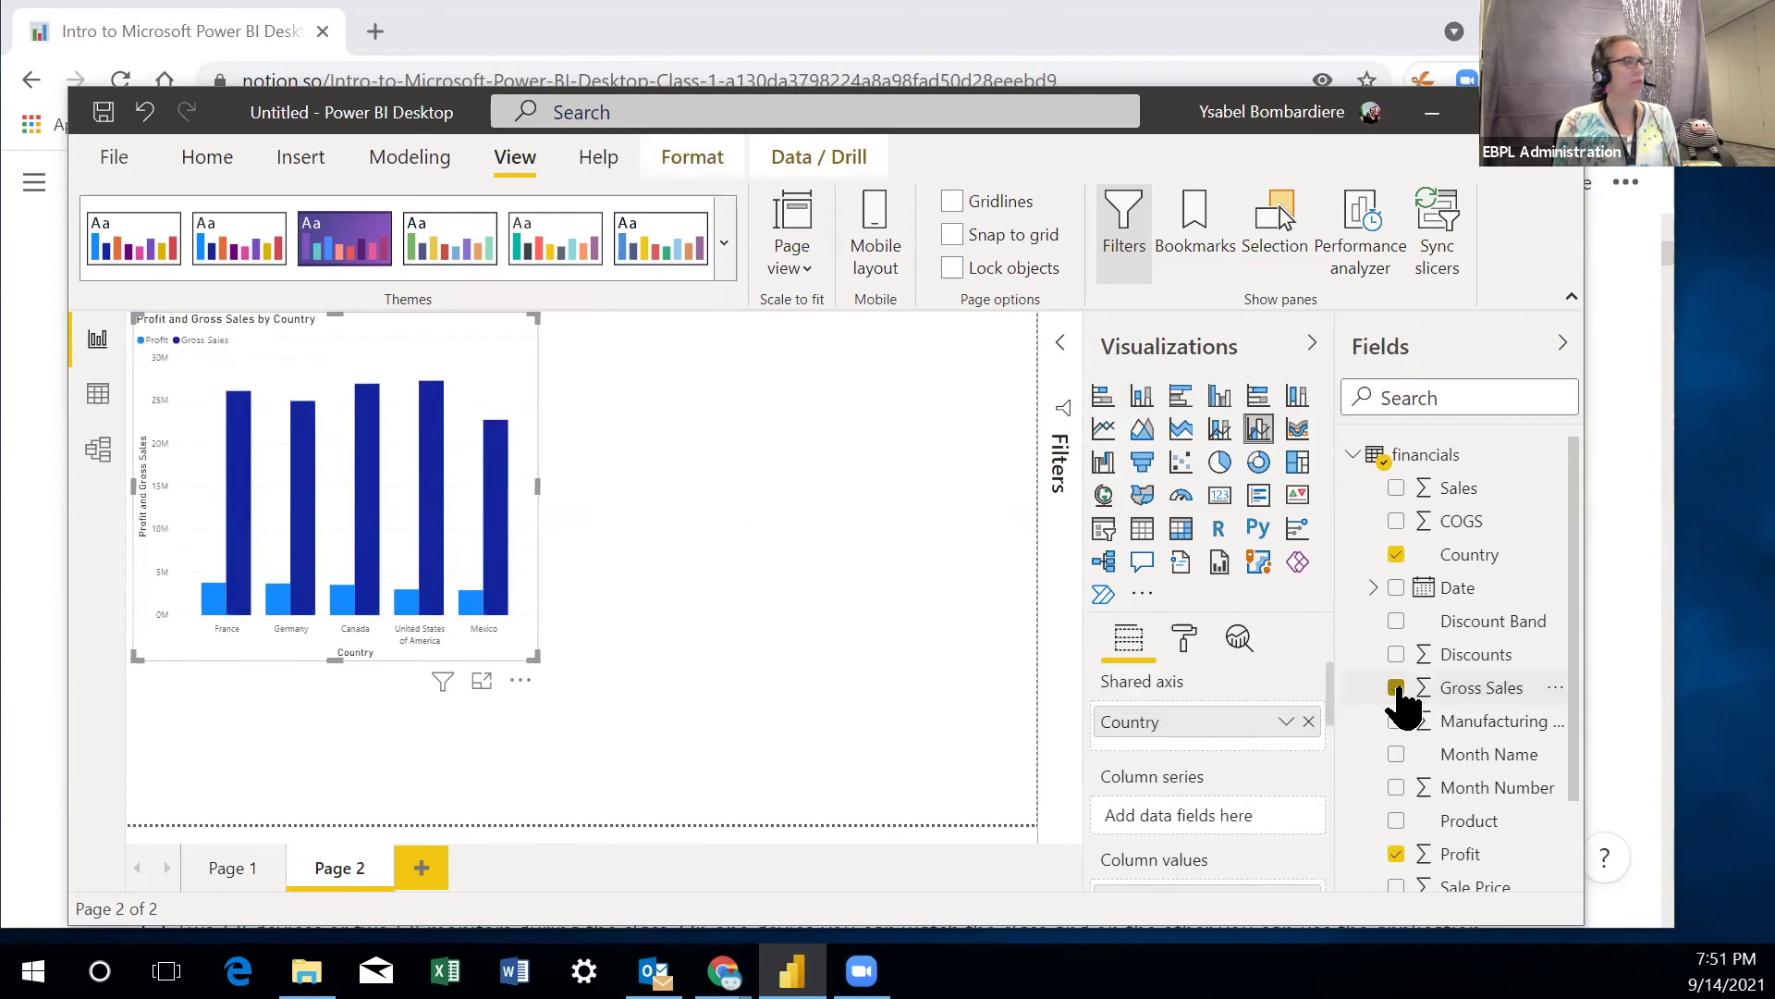
scroll(1250, 797, down, 5)
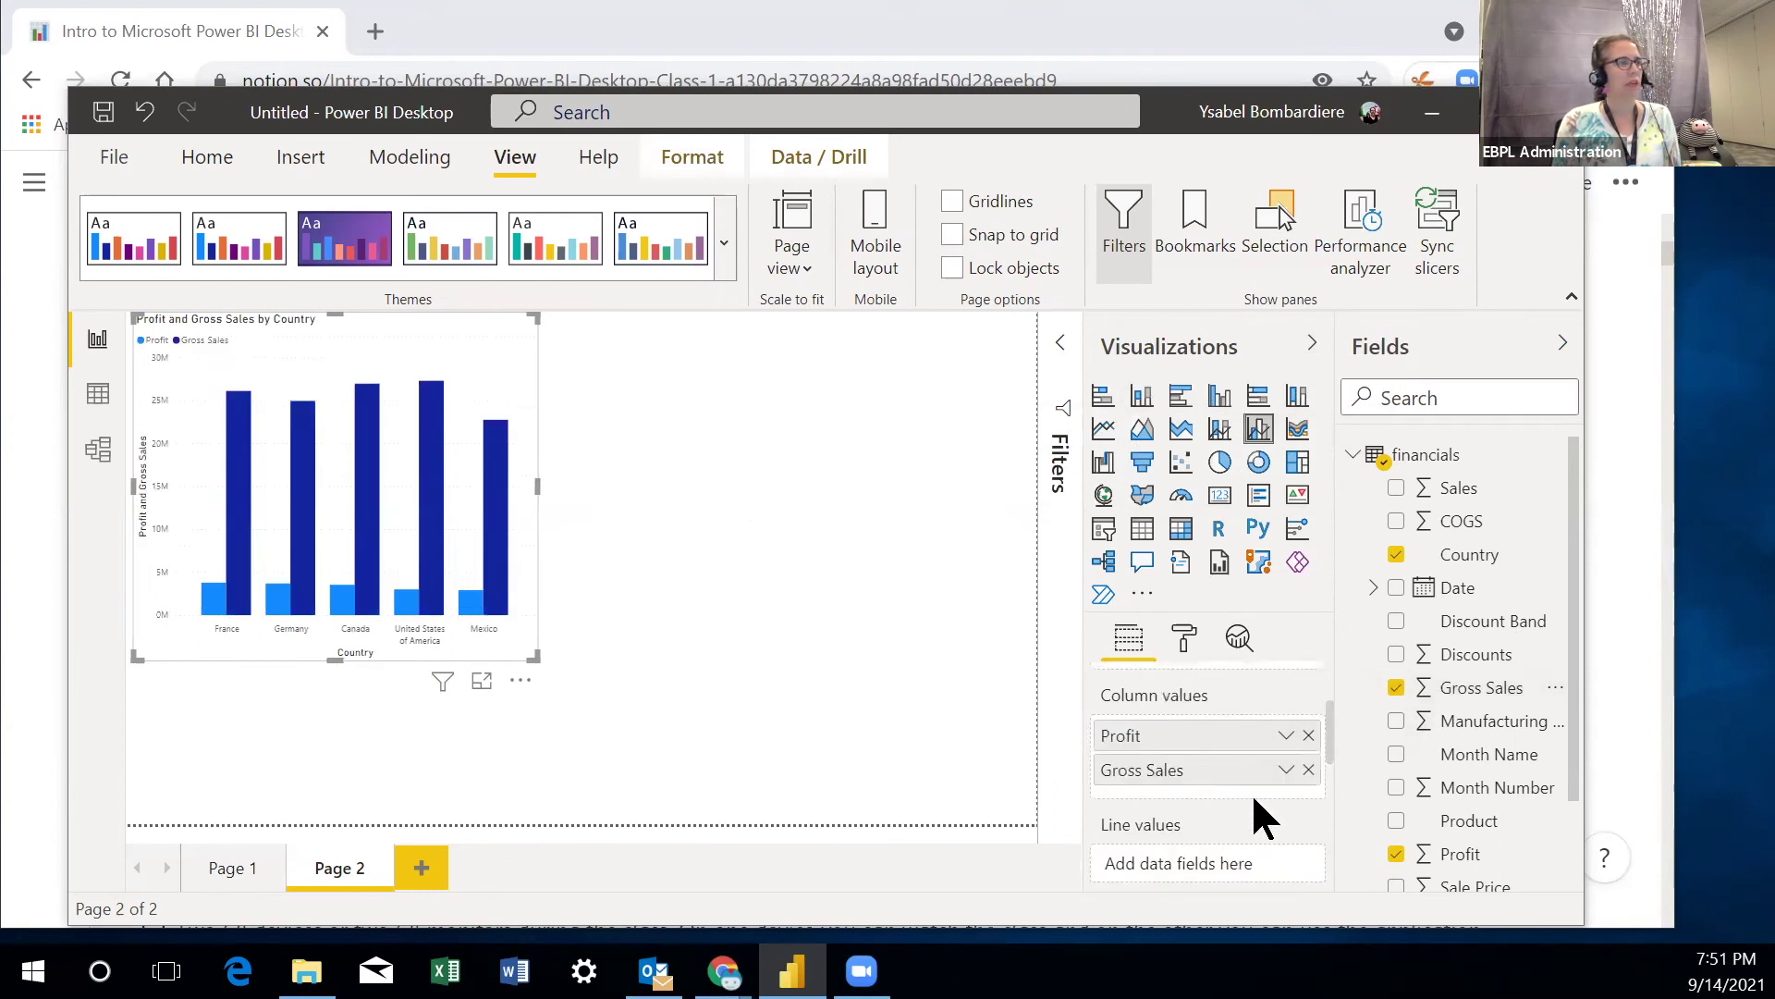
scroll(1252, 793, up, 5)
scroll(1253, 832, down, 3)
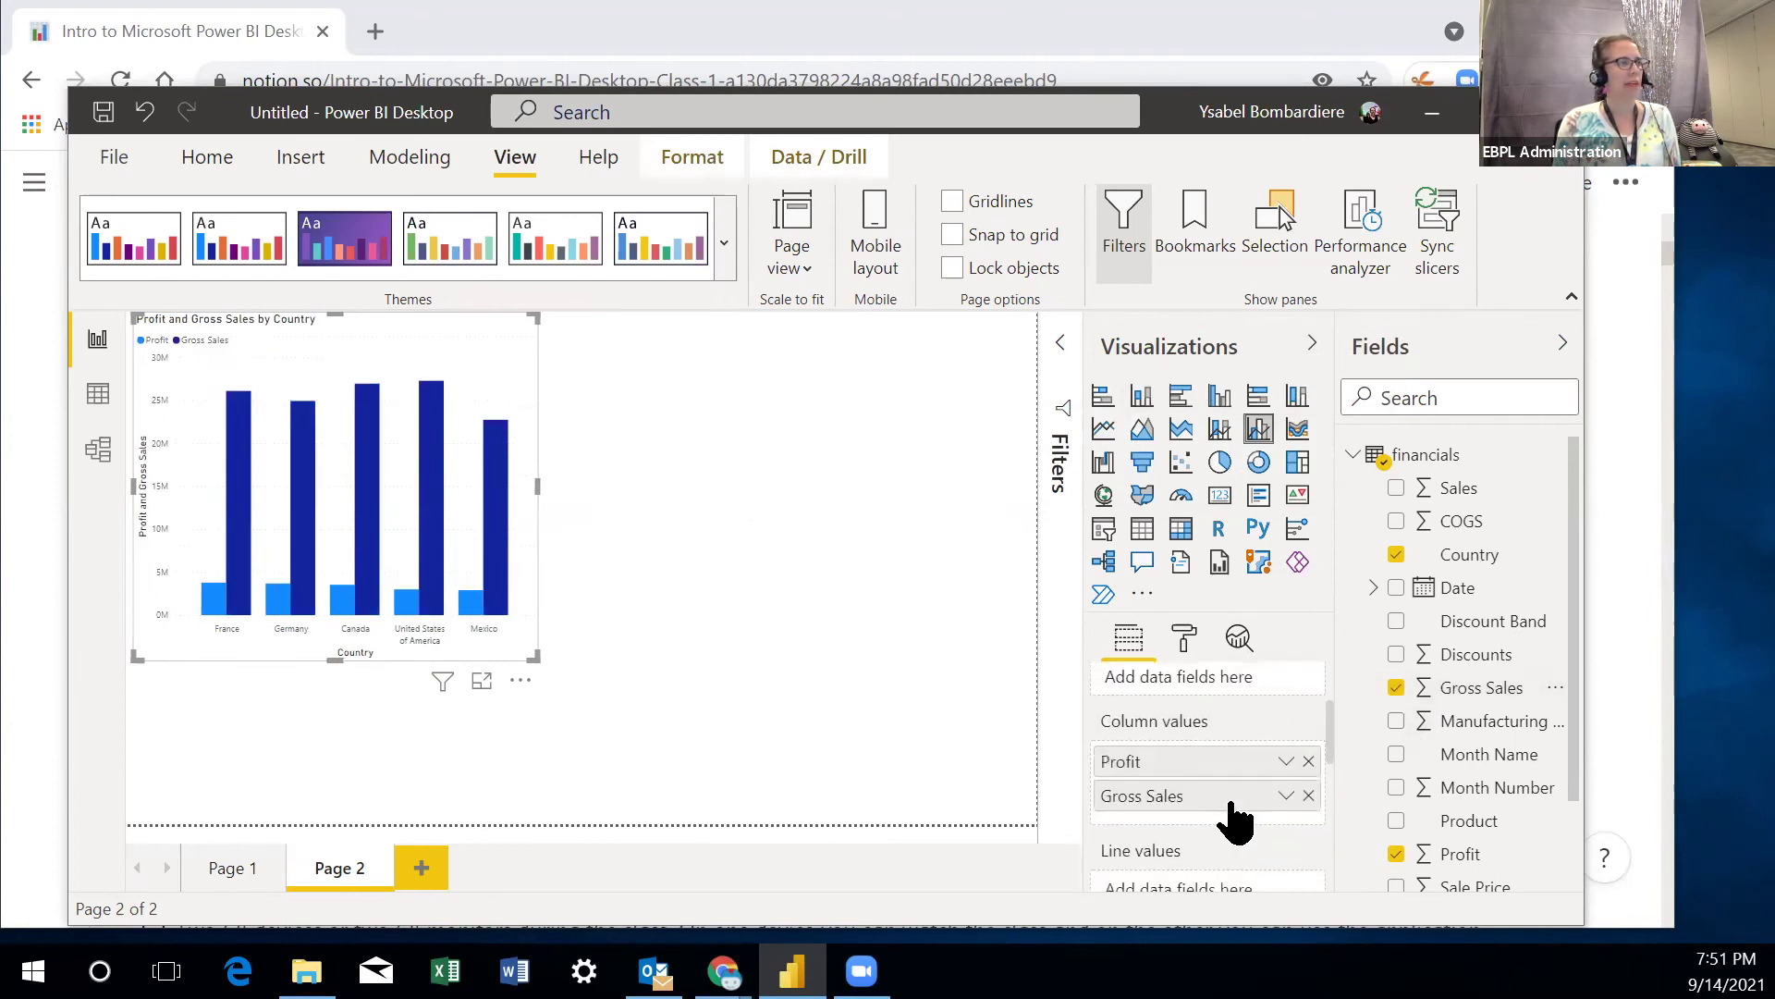
drag(1228, 806, 1229, 873)
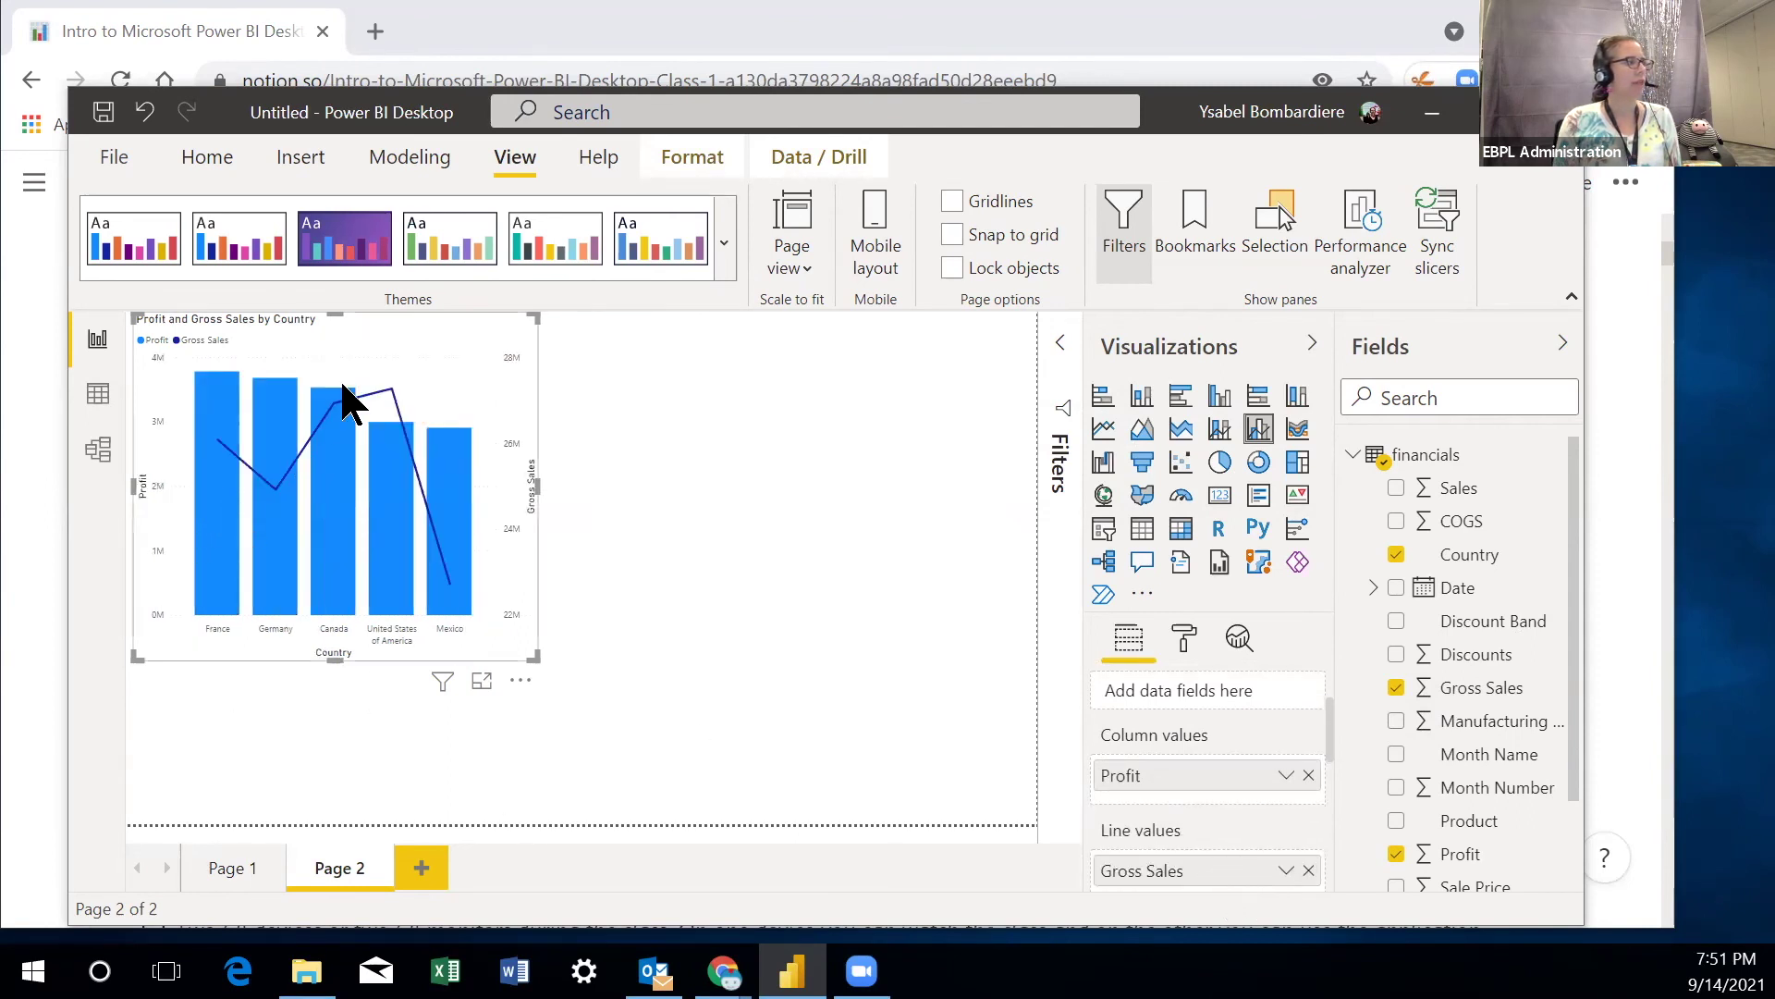
- Sort the combo chart by Gross Sales
click(520, 683)
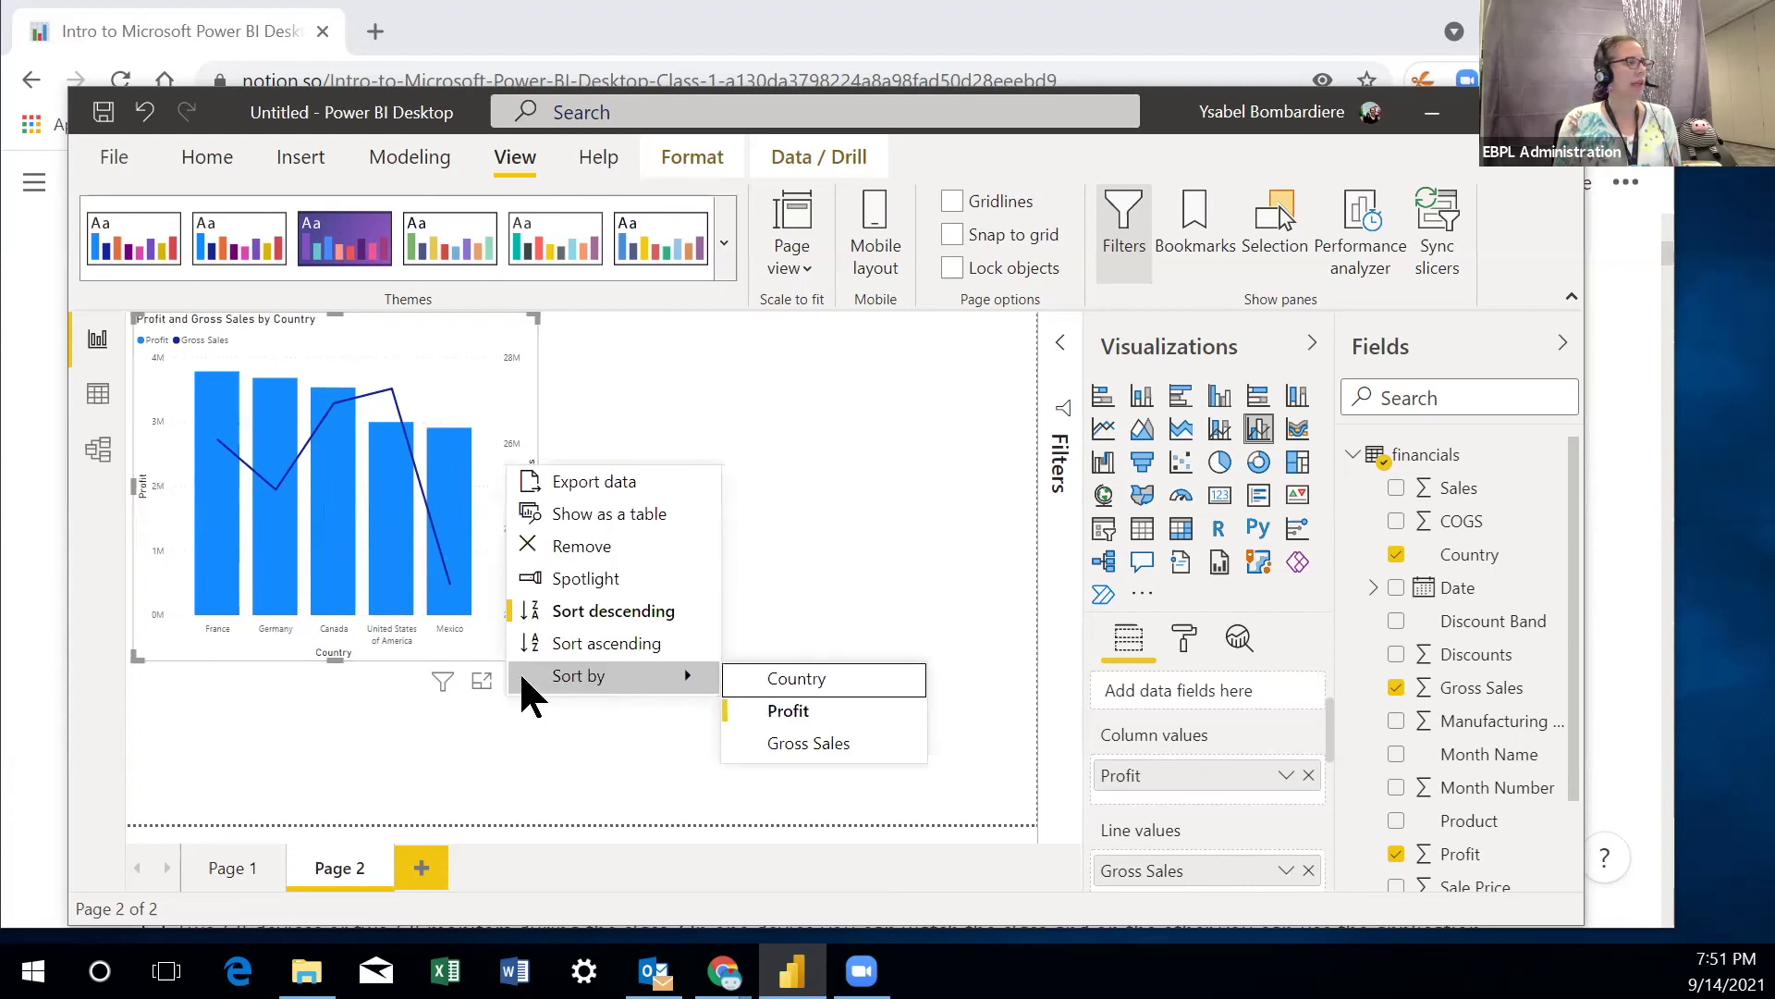
mouse_move(623, 681)
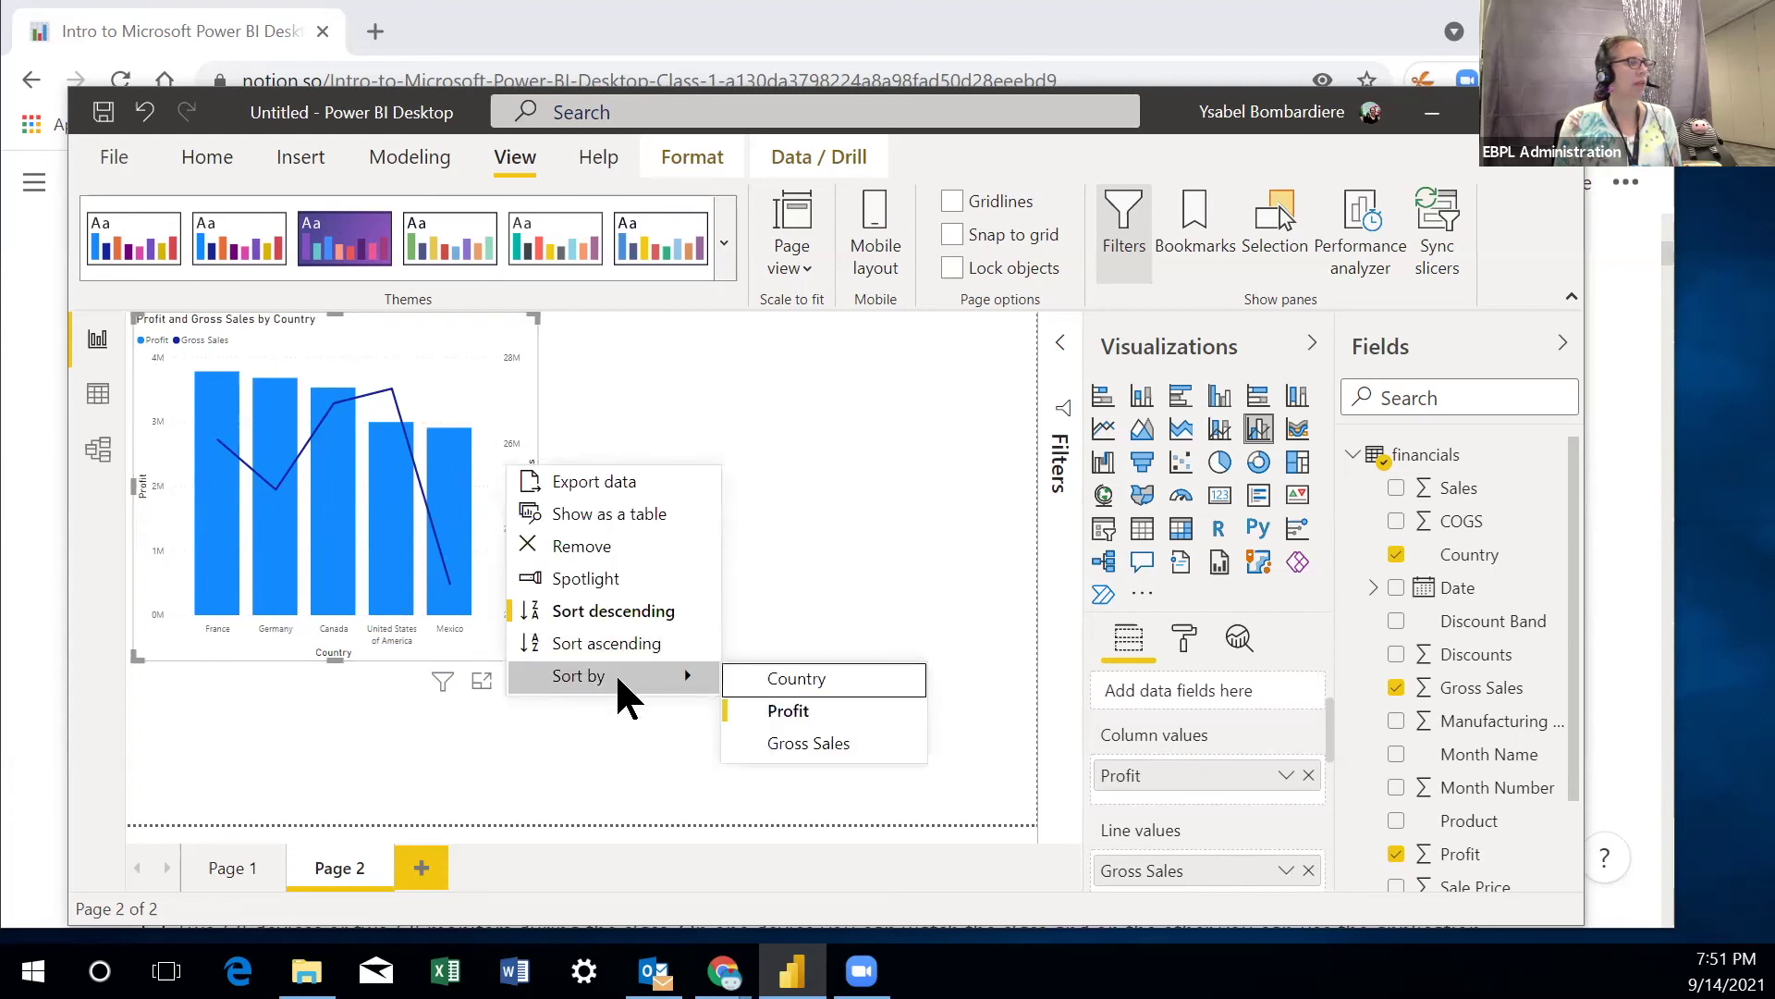
click(807, 744)
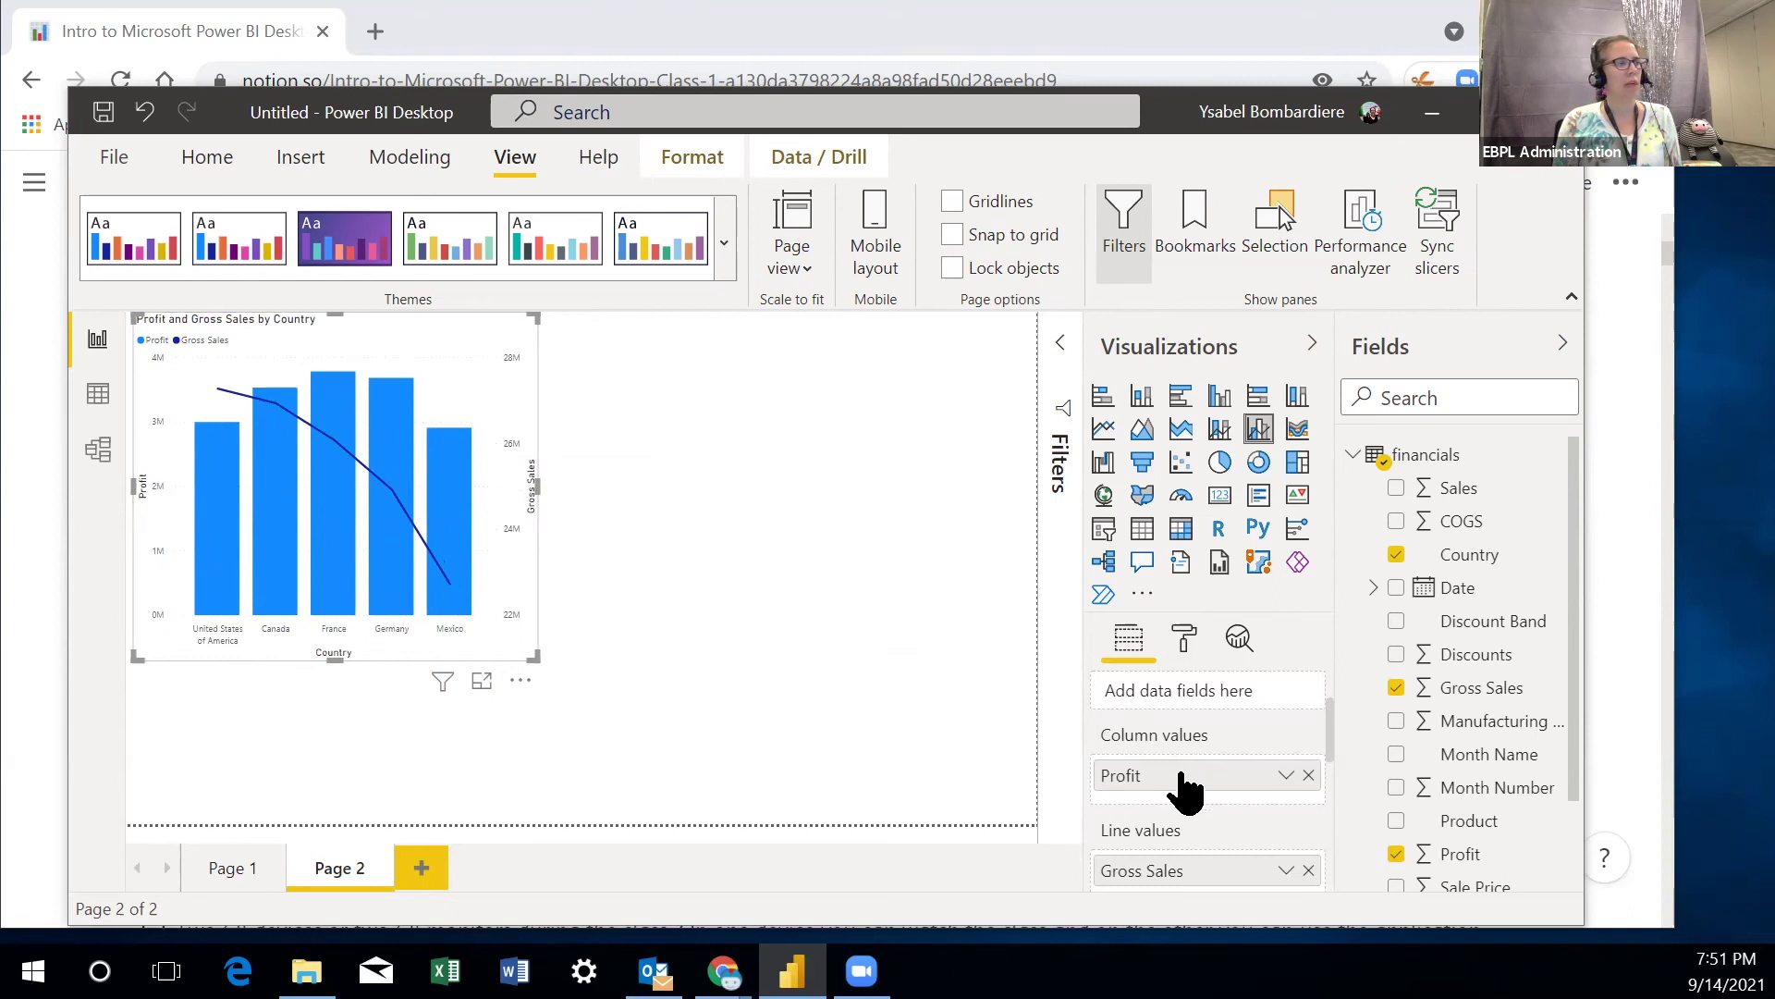
- Replace Country with Date on the chart's shared axis, and keep only the Month level of the date hierarchy
scroll(1262, 733, up, 2)
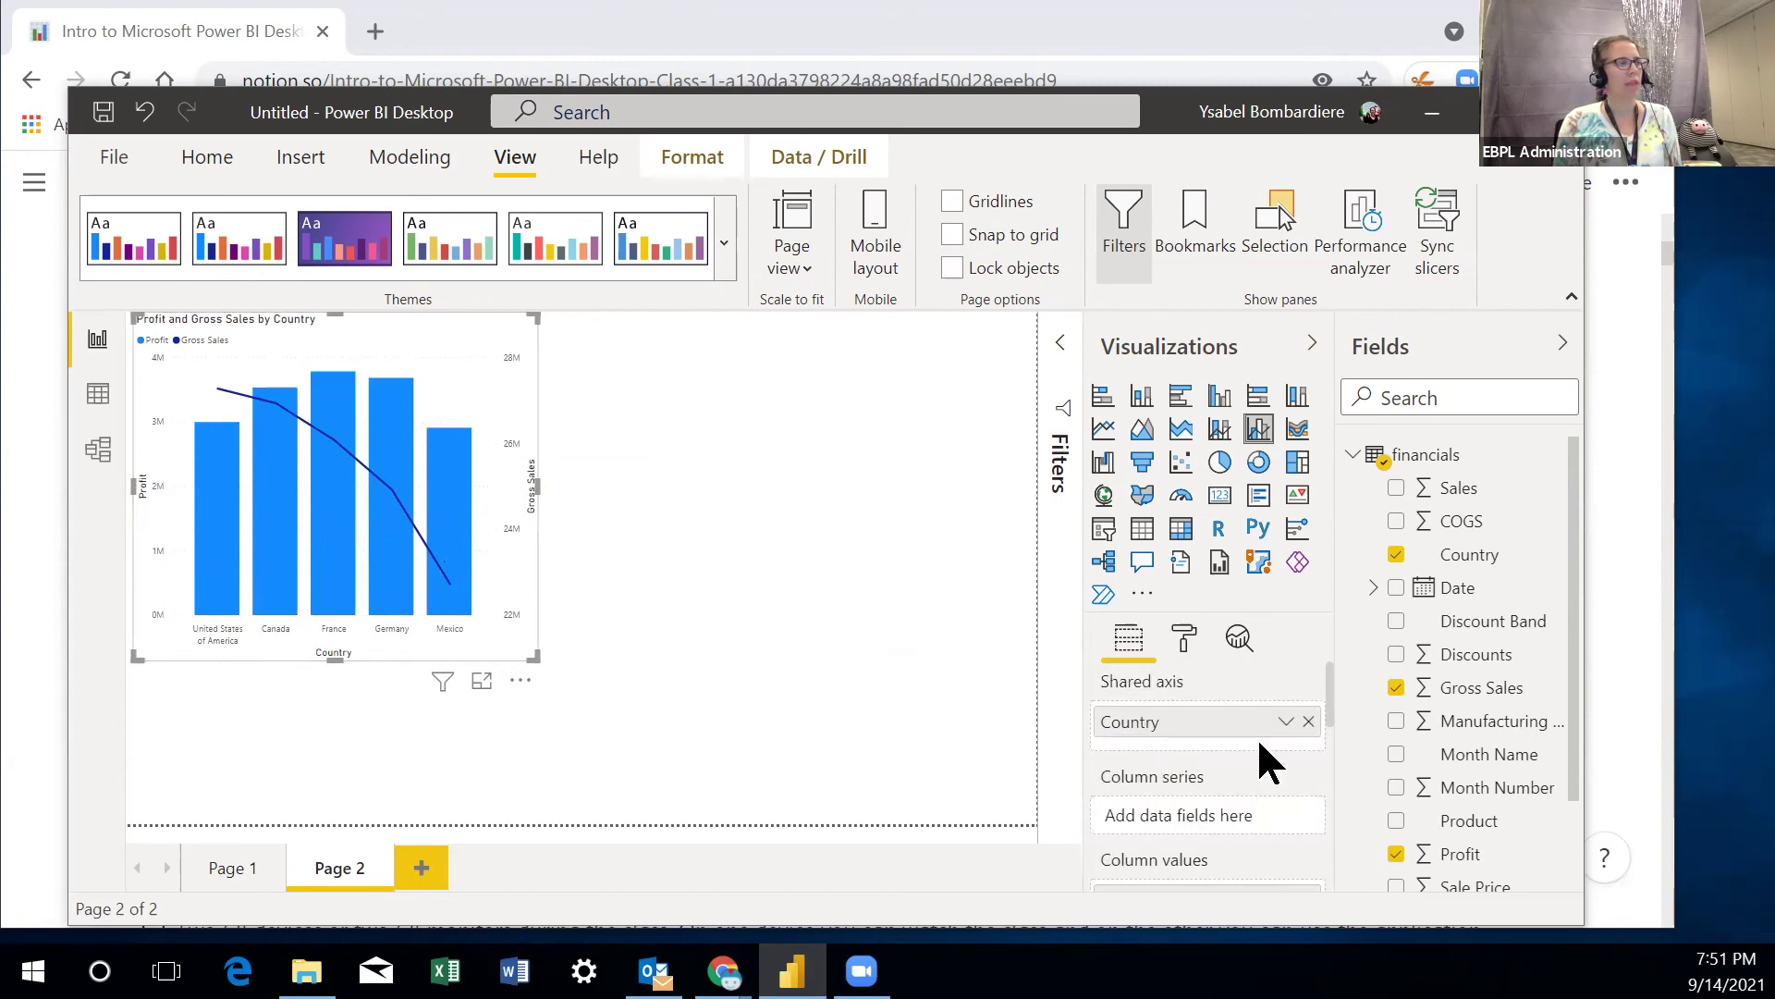
click(1309, 722)
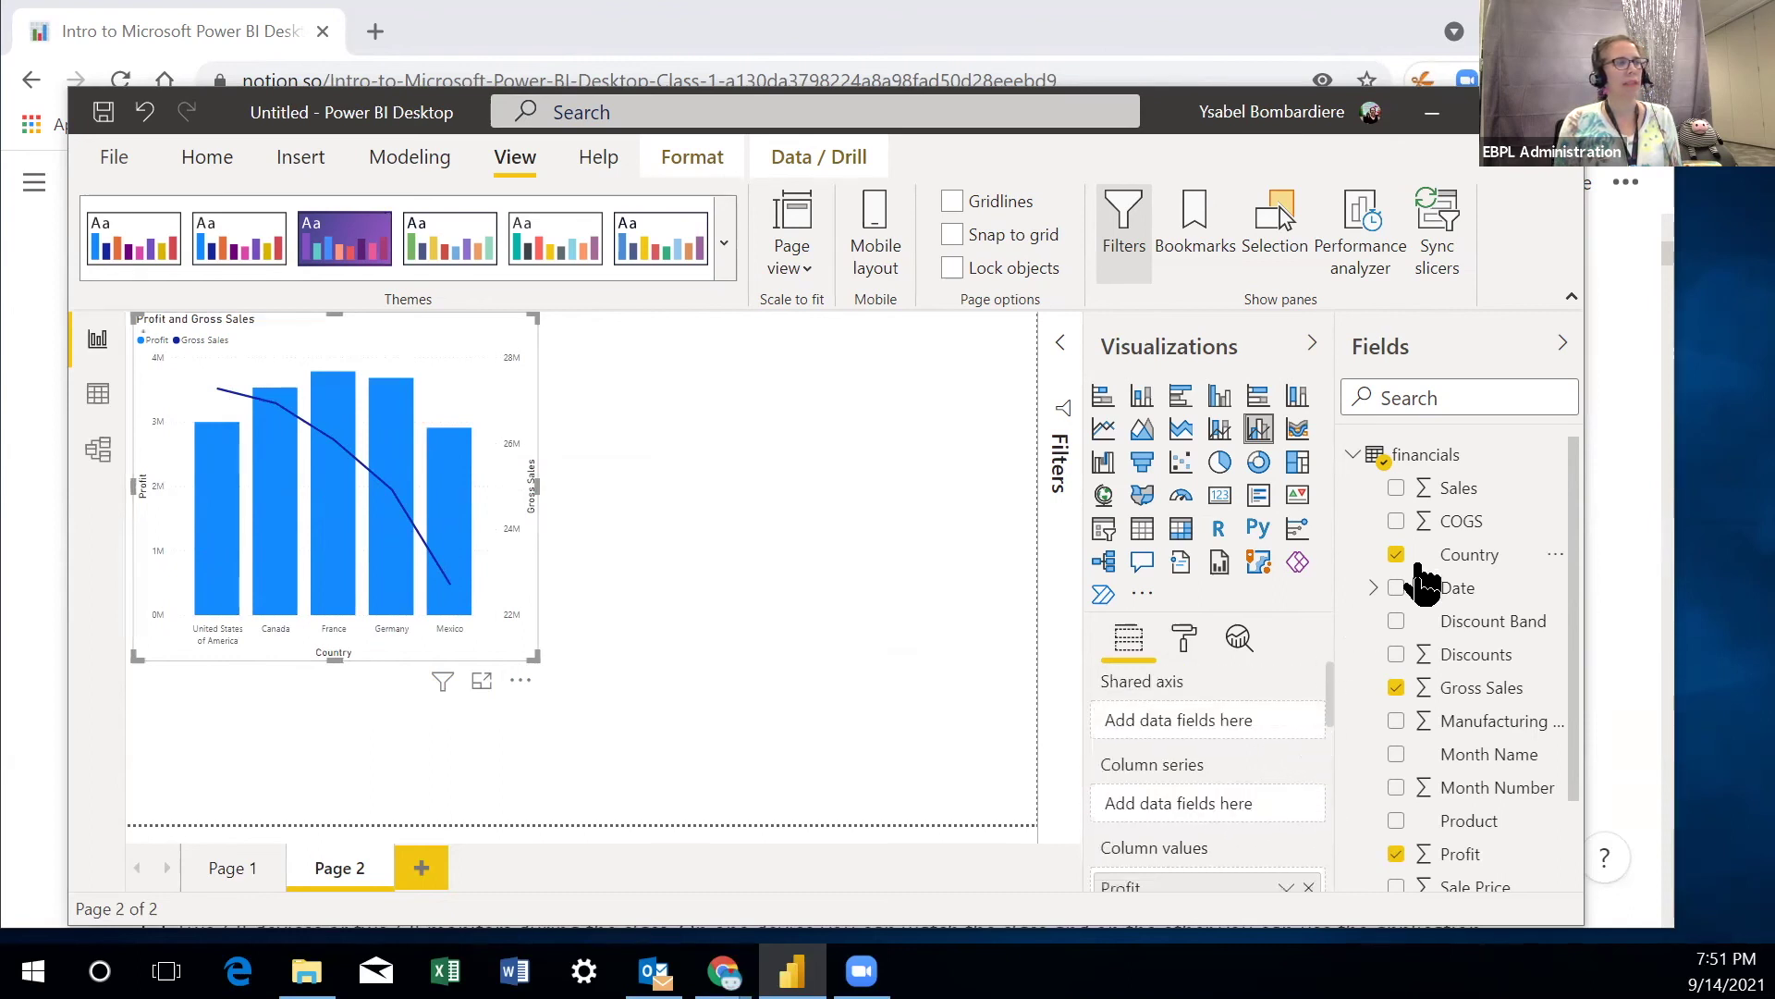
click(1396, 589)
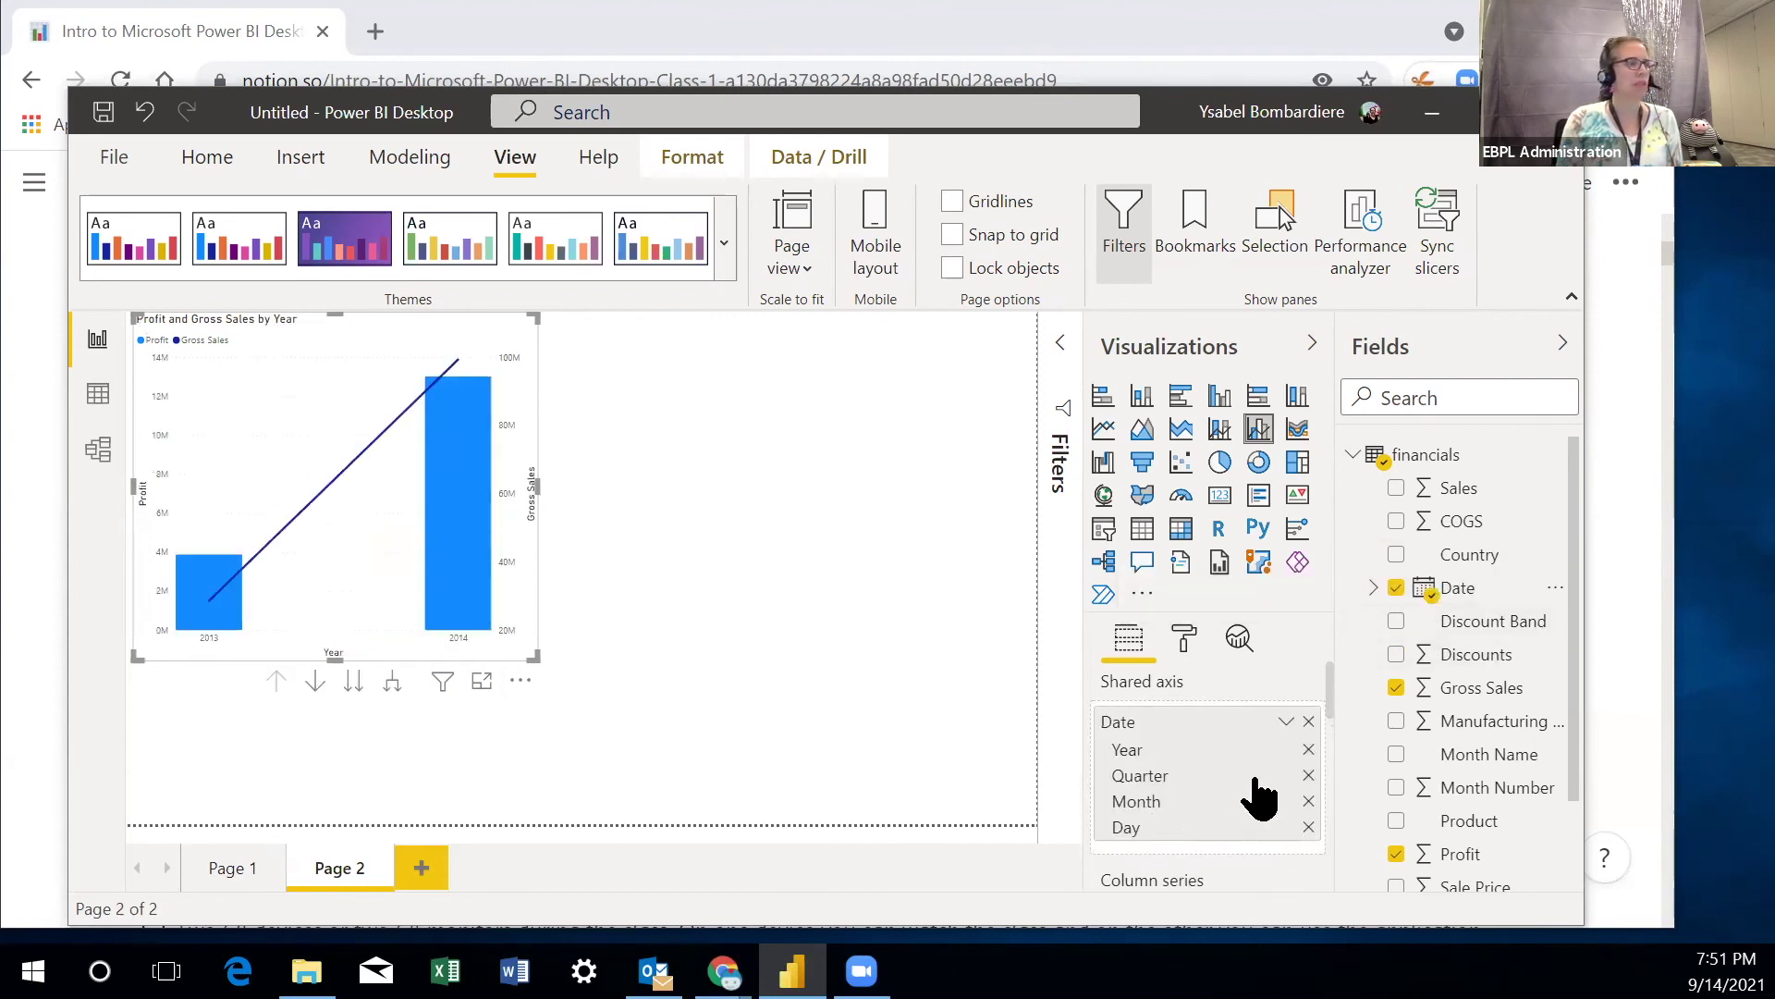
click(1308, 750)
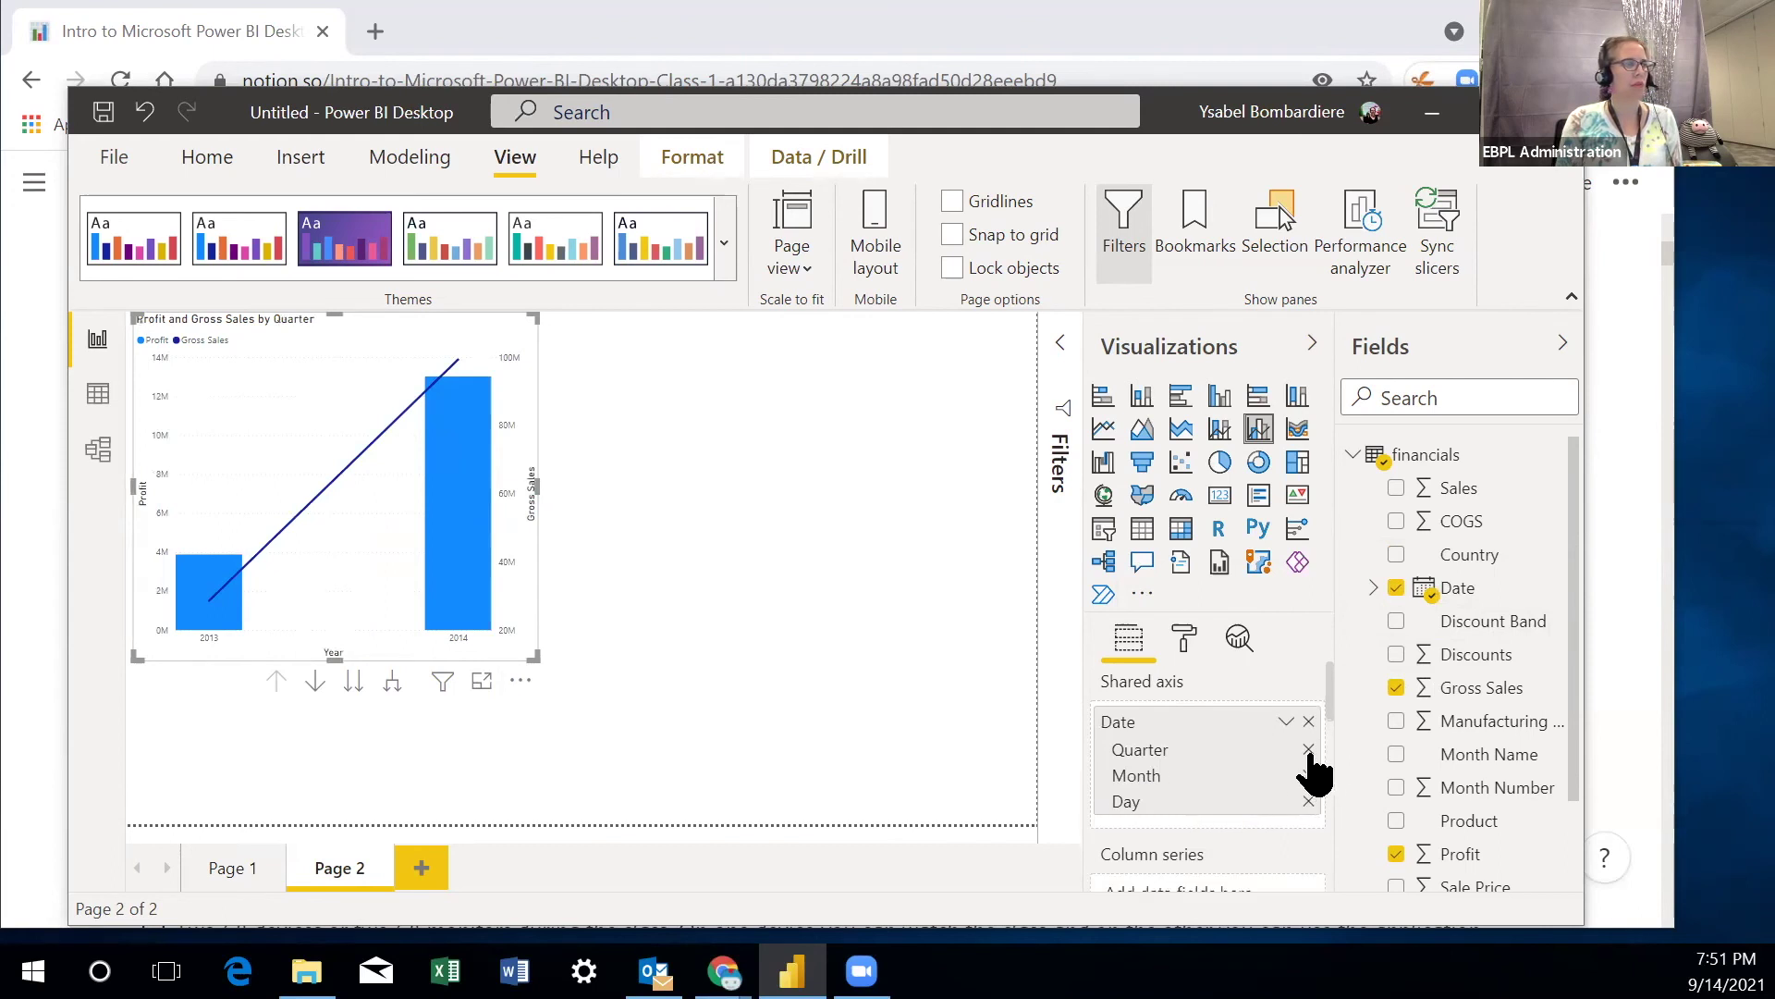
click(1308, 749)
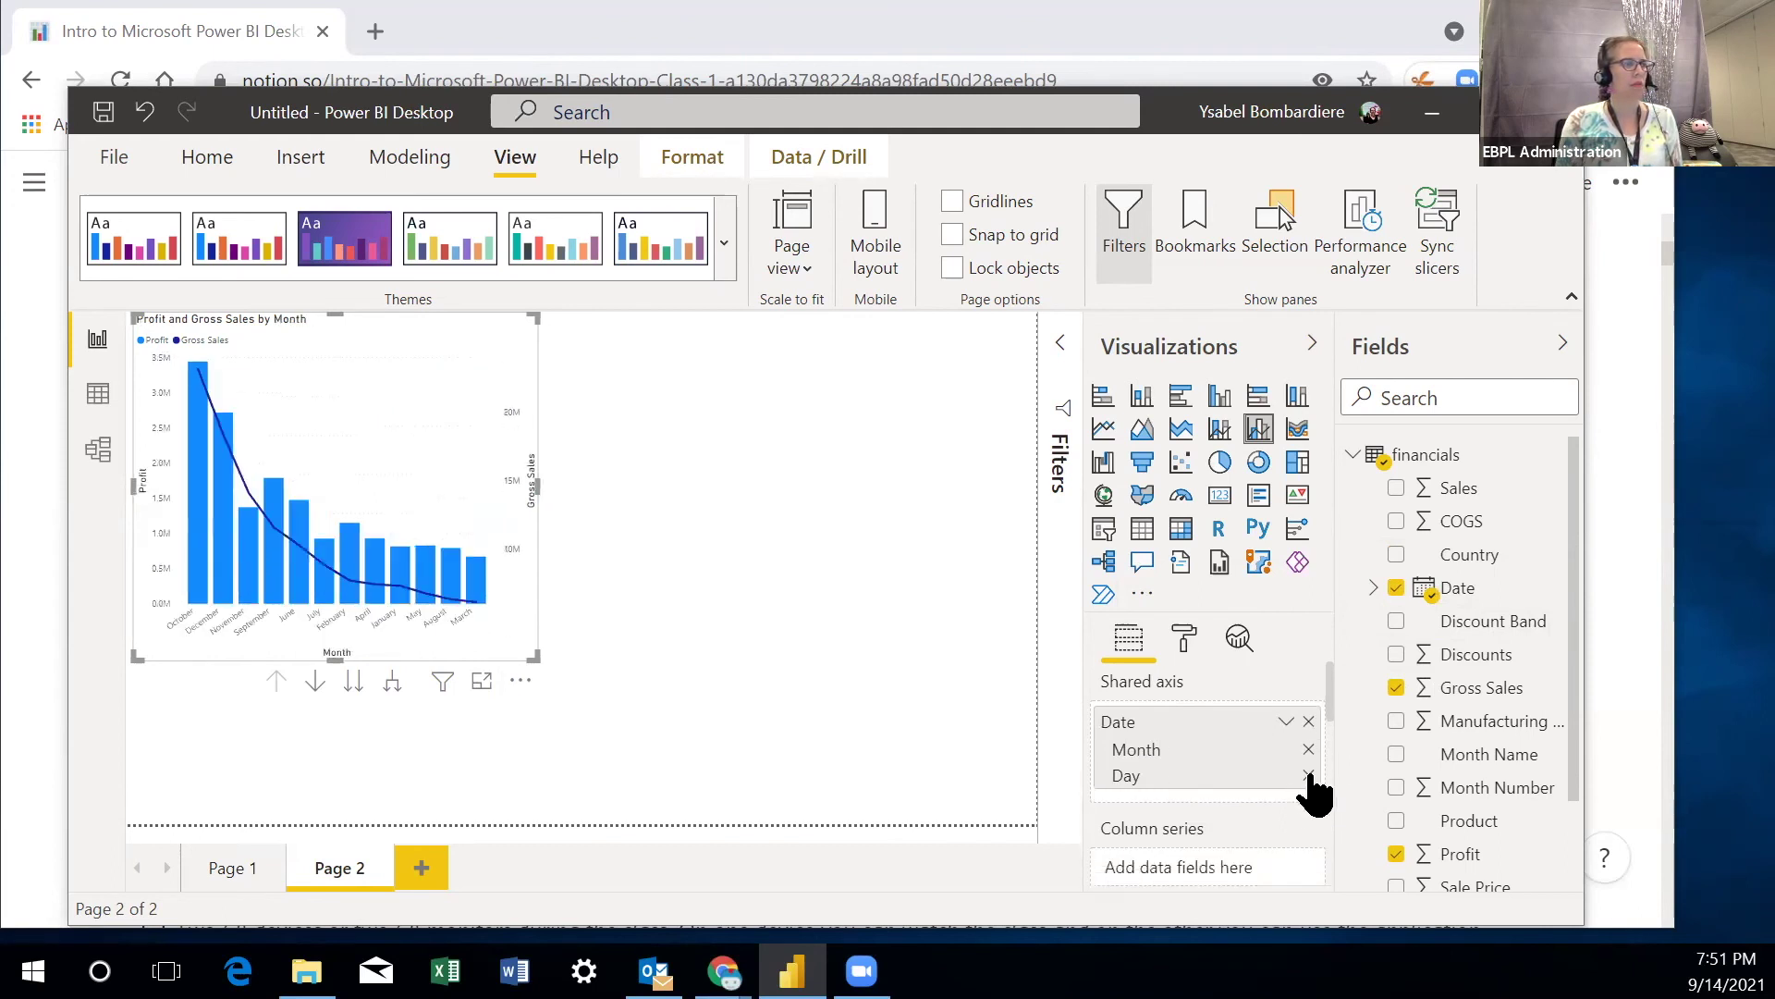
click(1308, 776)
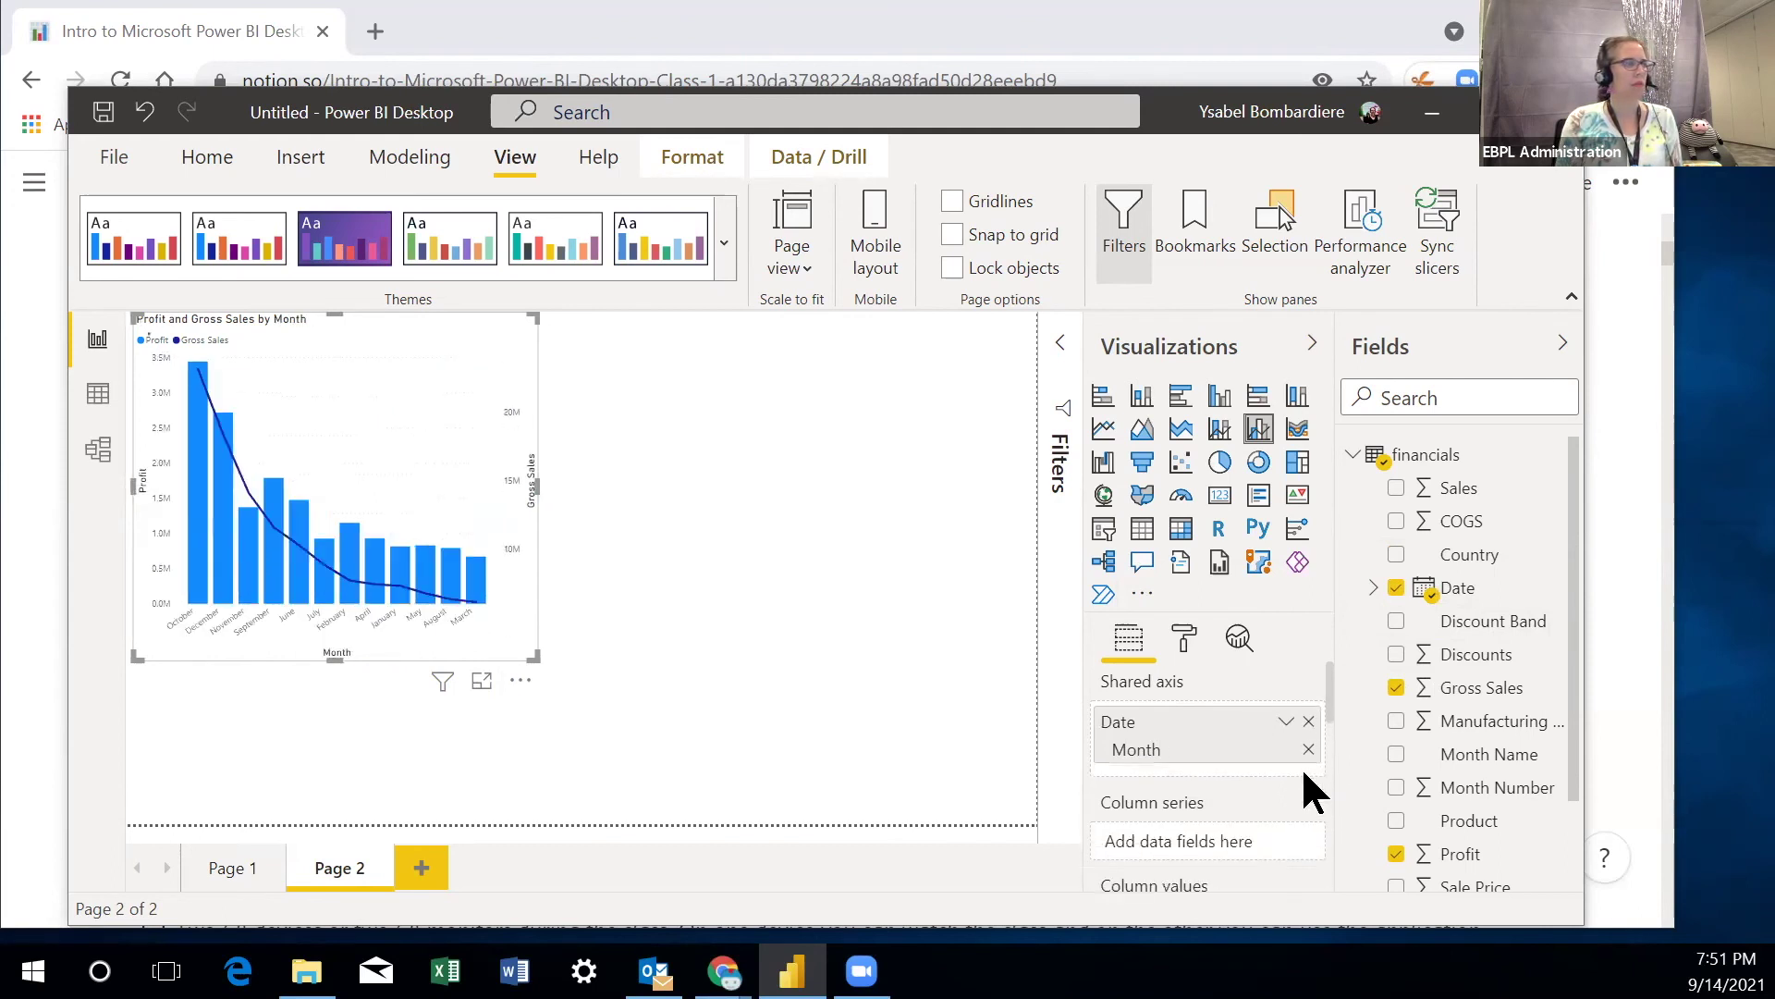
- Sort the combo chart by Month in ascending order, and enlarge it to fill most of the page
click(521, 682)
mouse_move(525, 680)
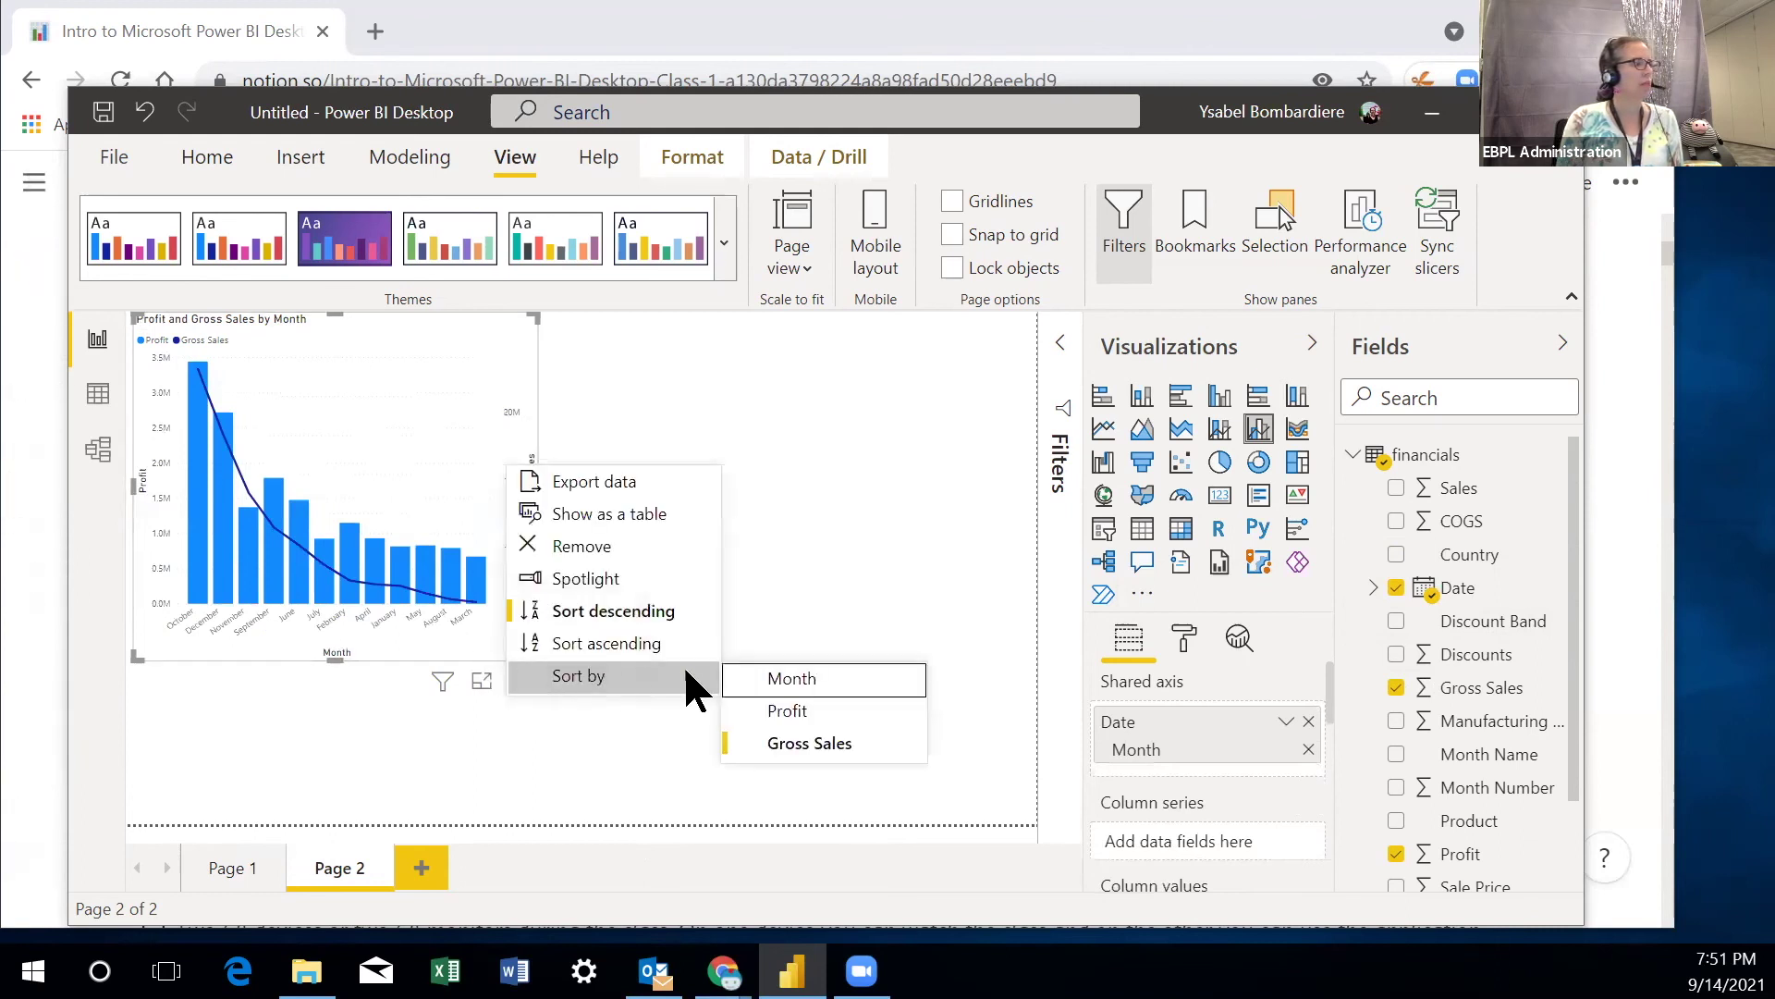
click(807, 684)
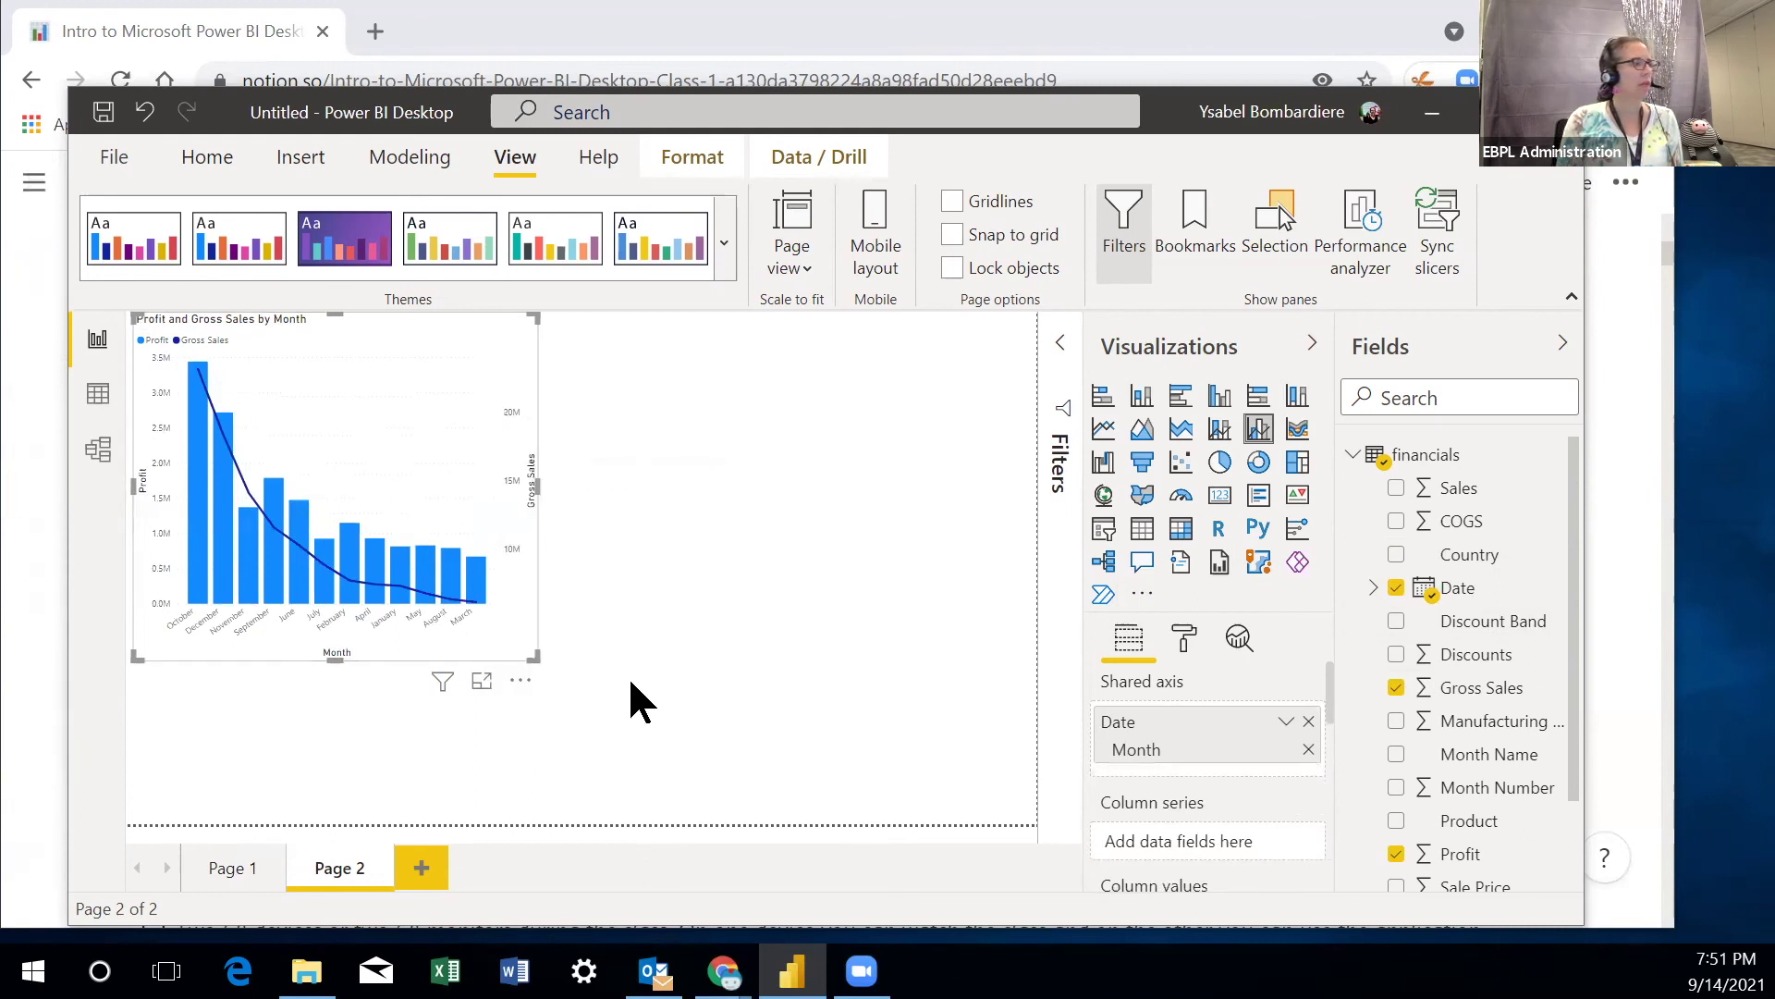
click(516, 682)
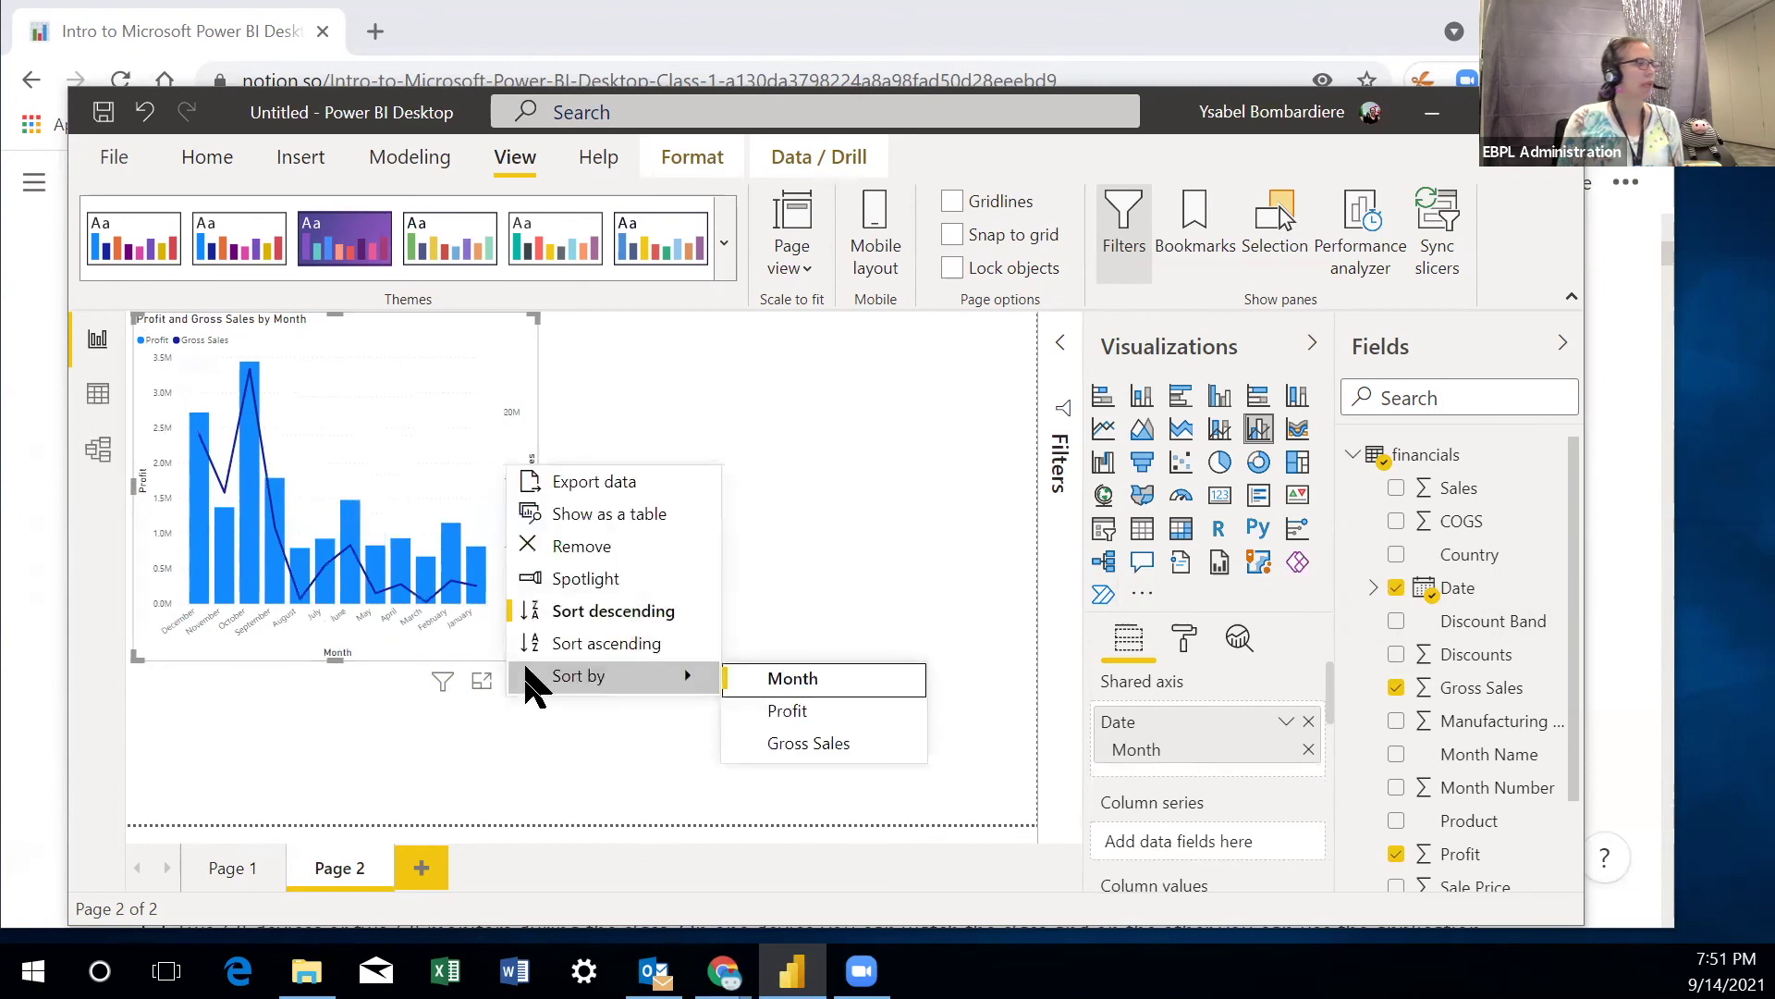
click(641, 635)
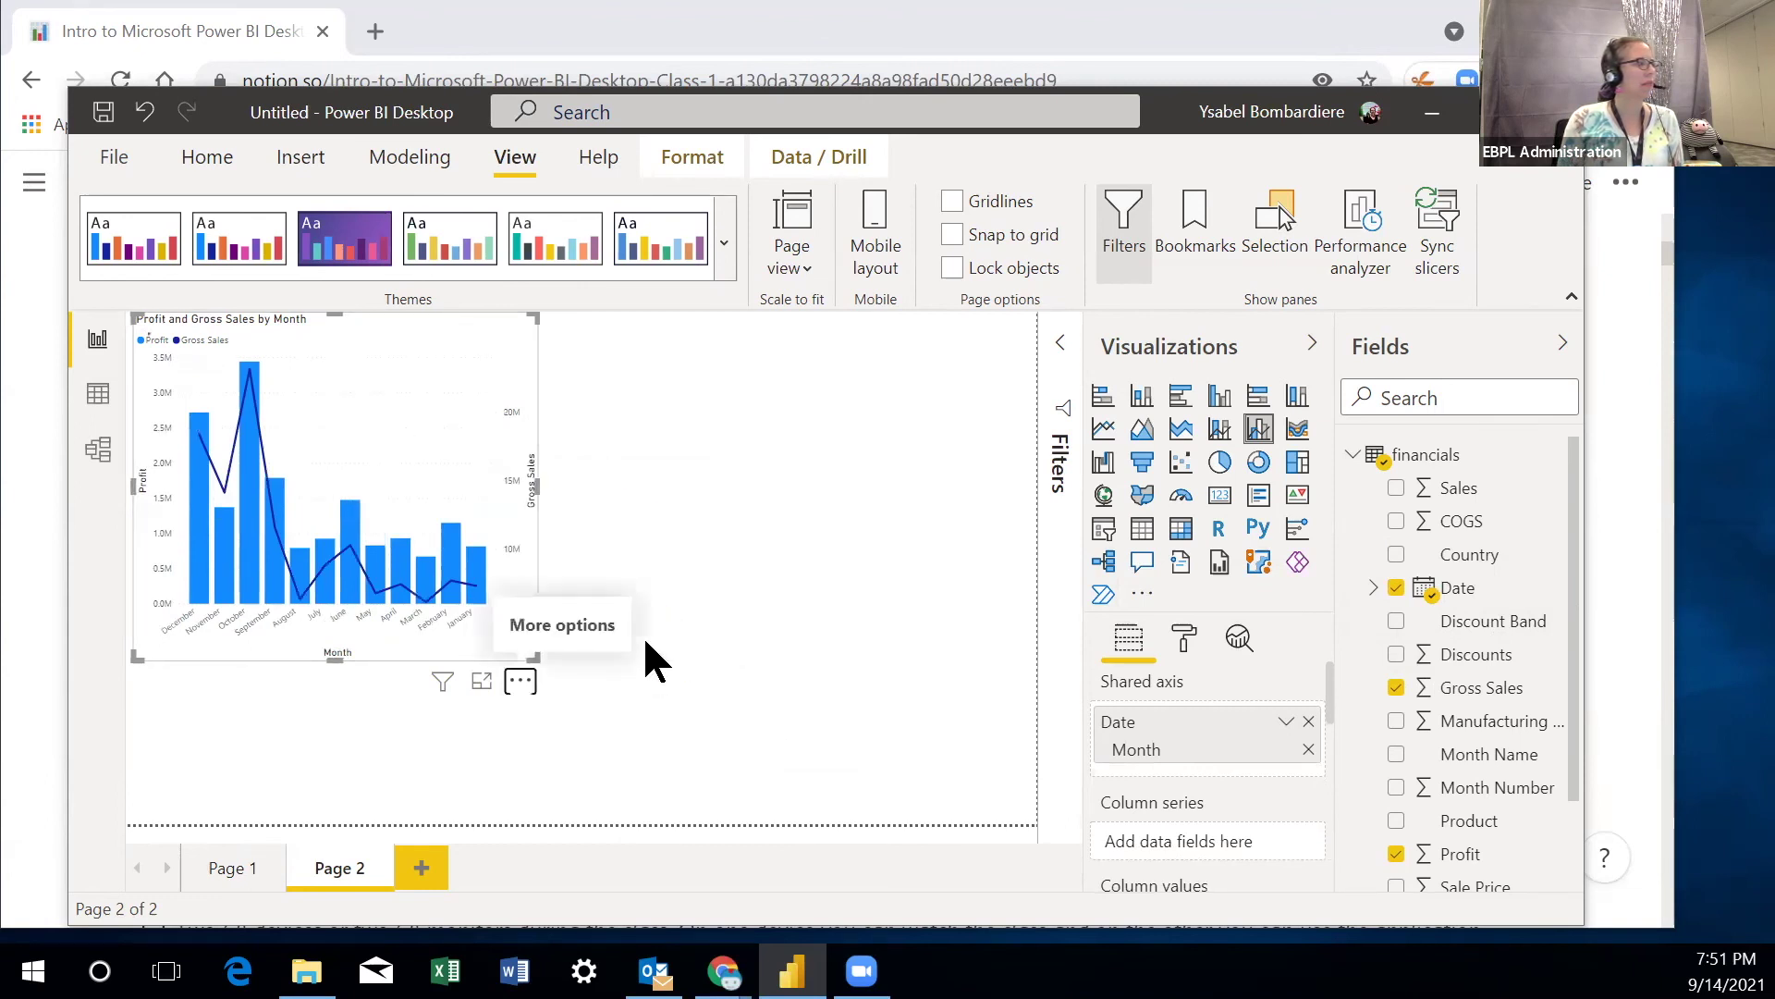
click(766, 646)
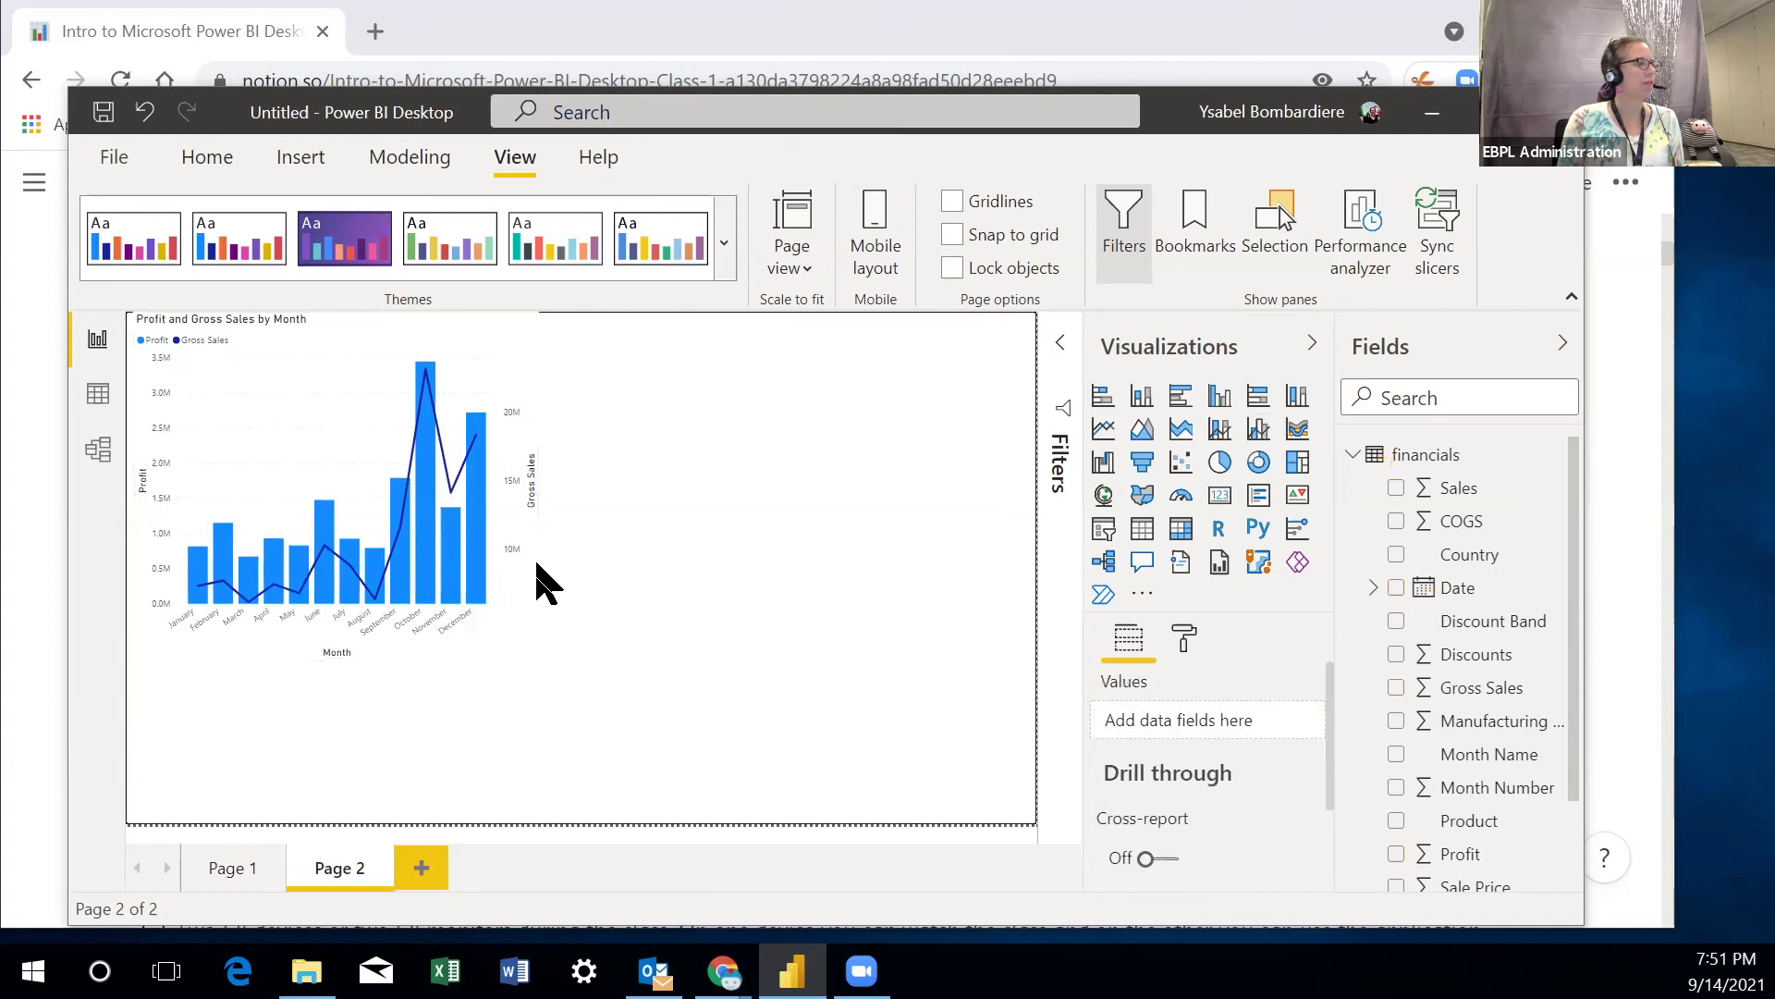
click(411, 508)
drag(530, 657, 770, 745)
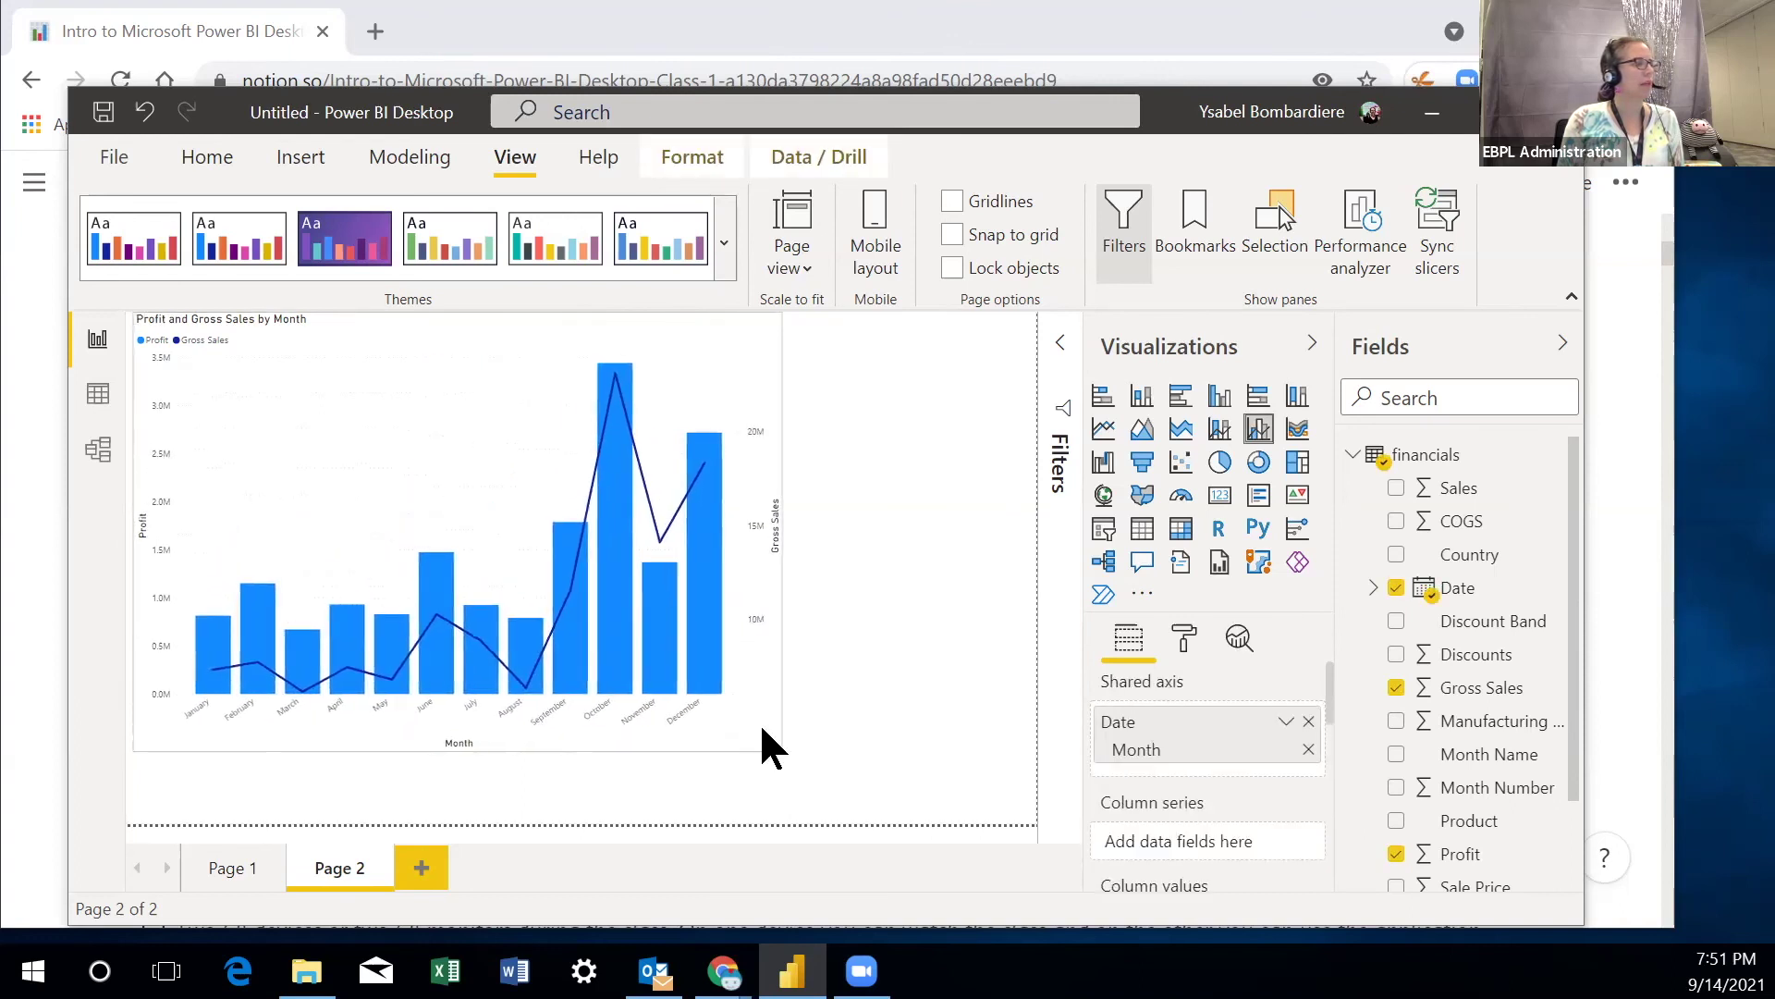
- Set the data color of the chart's Gross Sales line to dark purple
click(1184, 638)
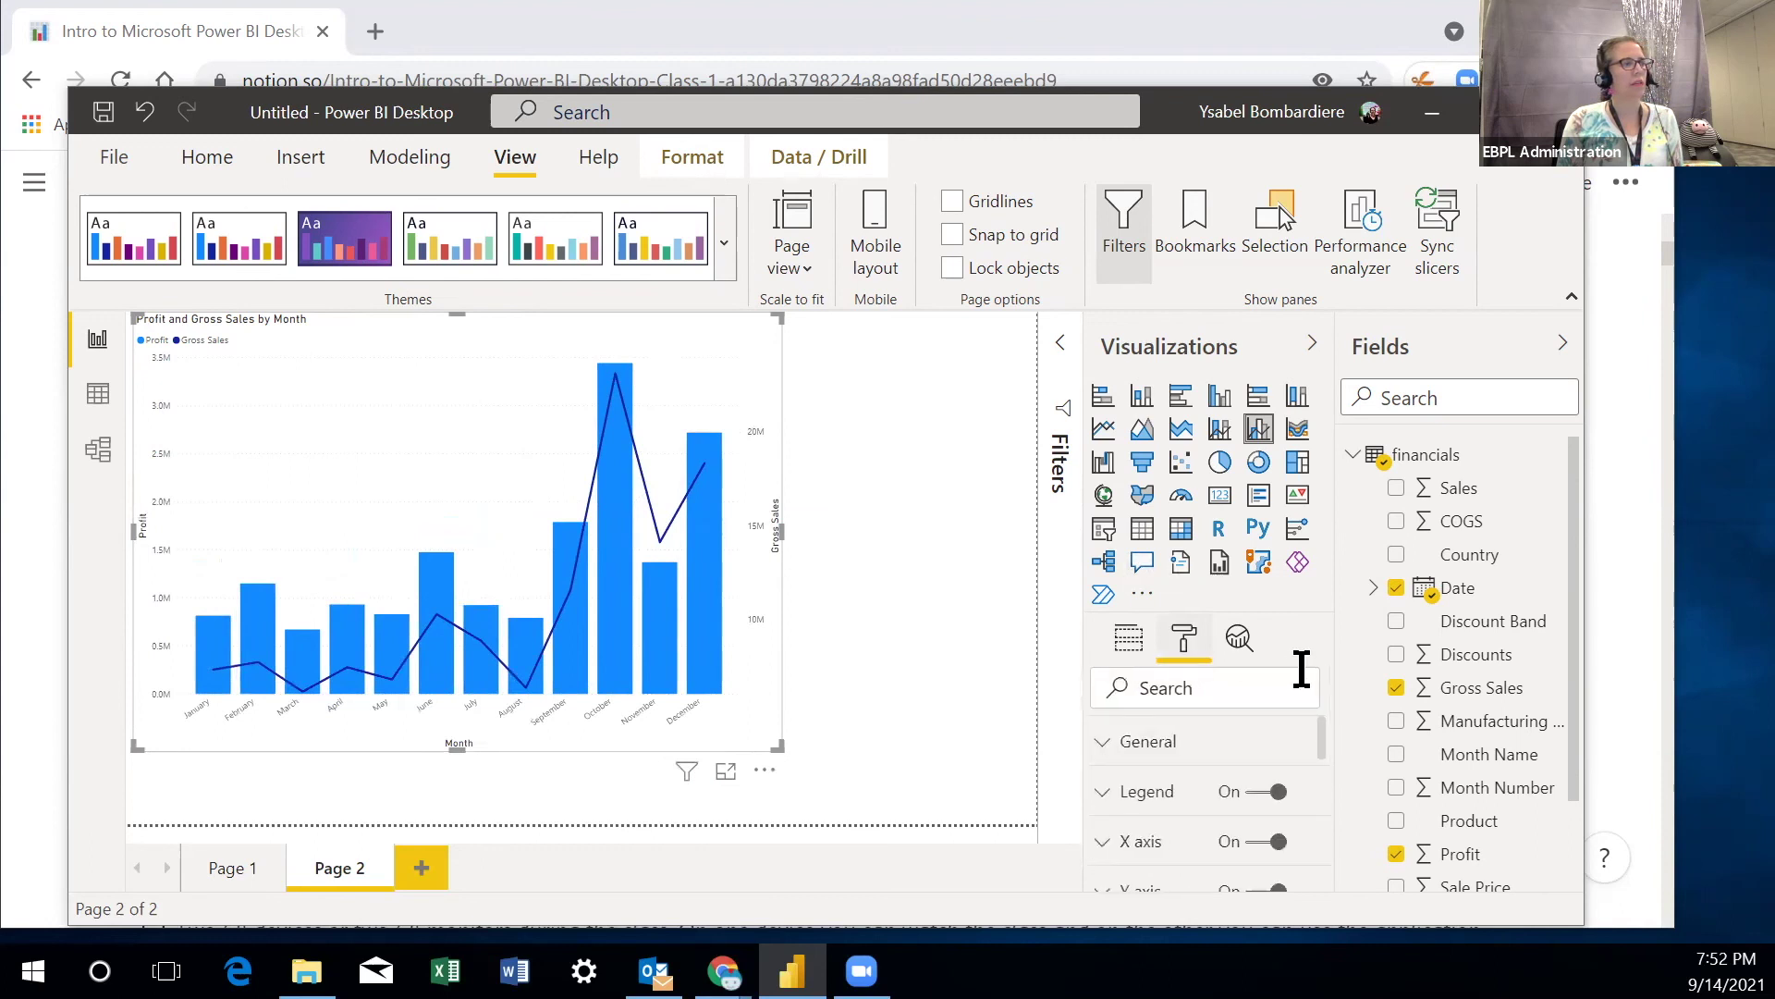
drag(1323, 725, 1318, 773)
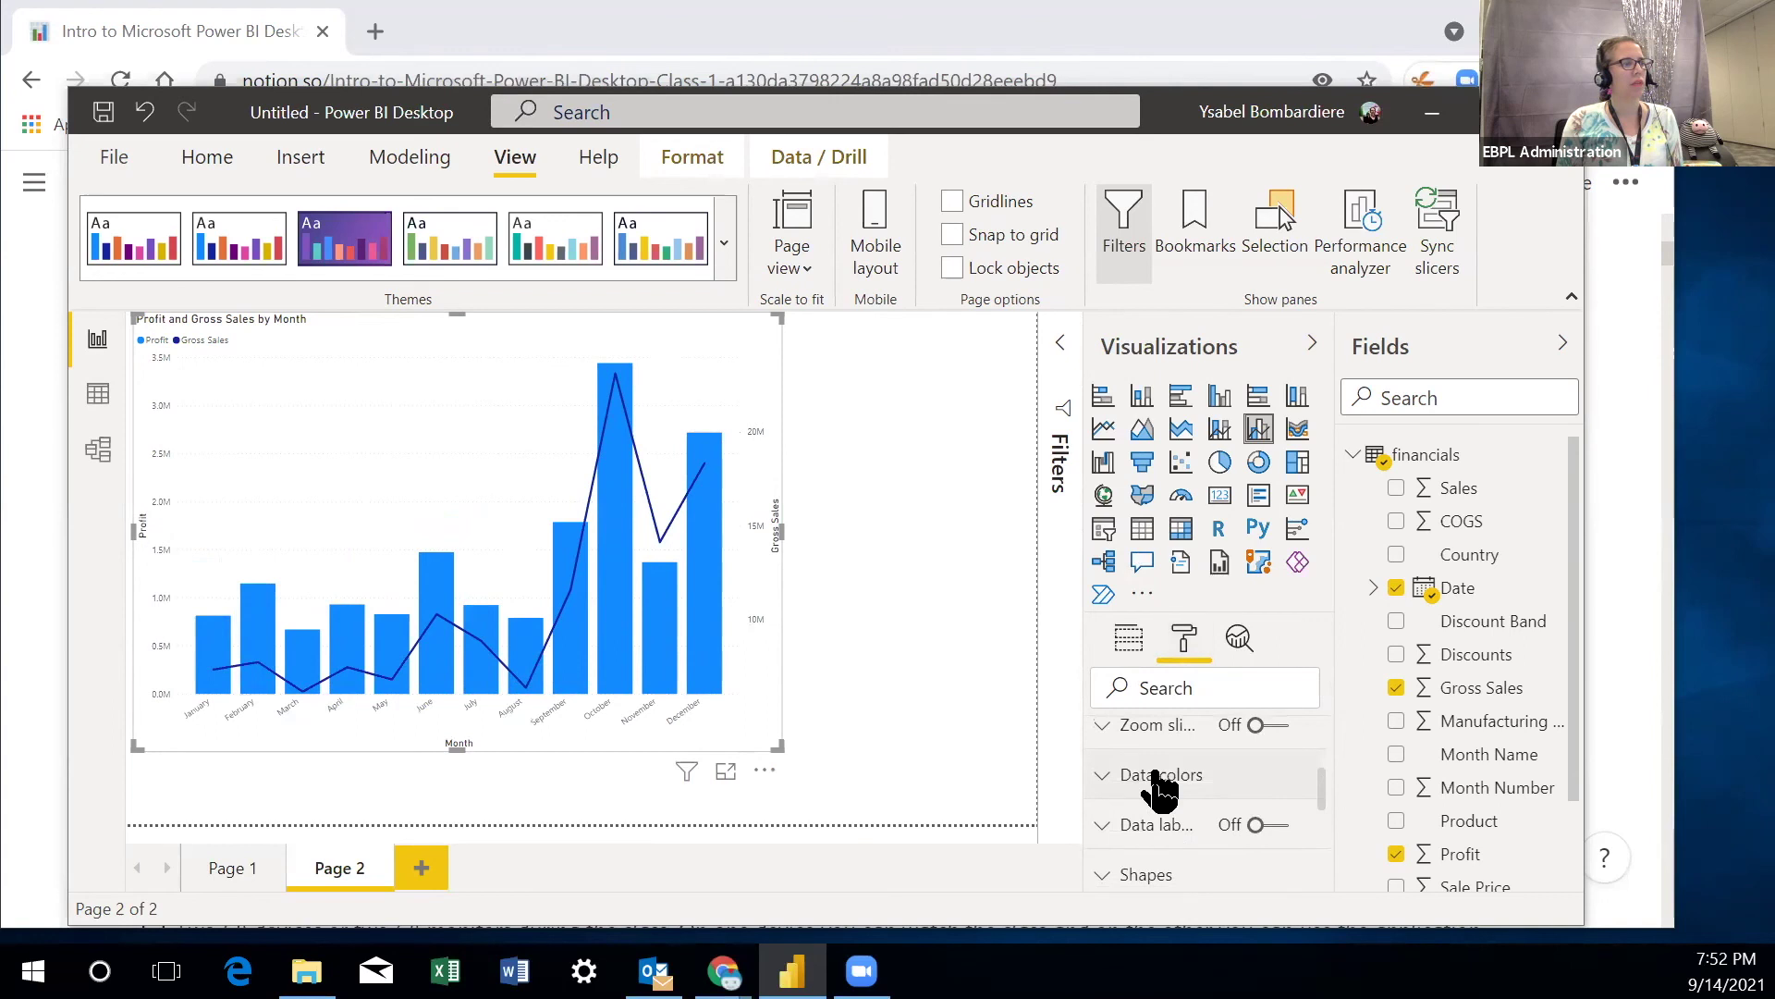
click(1157, 781)
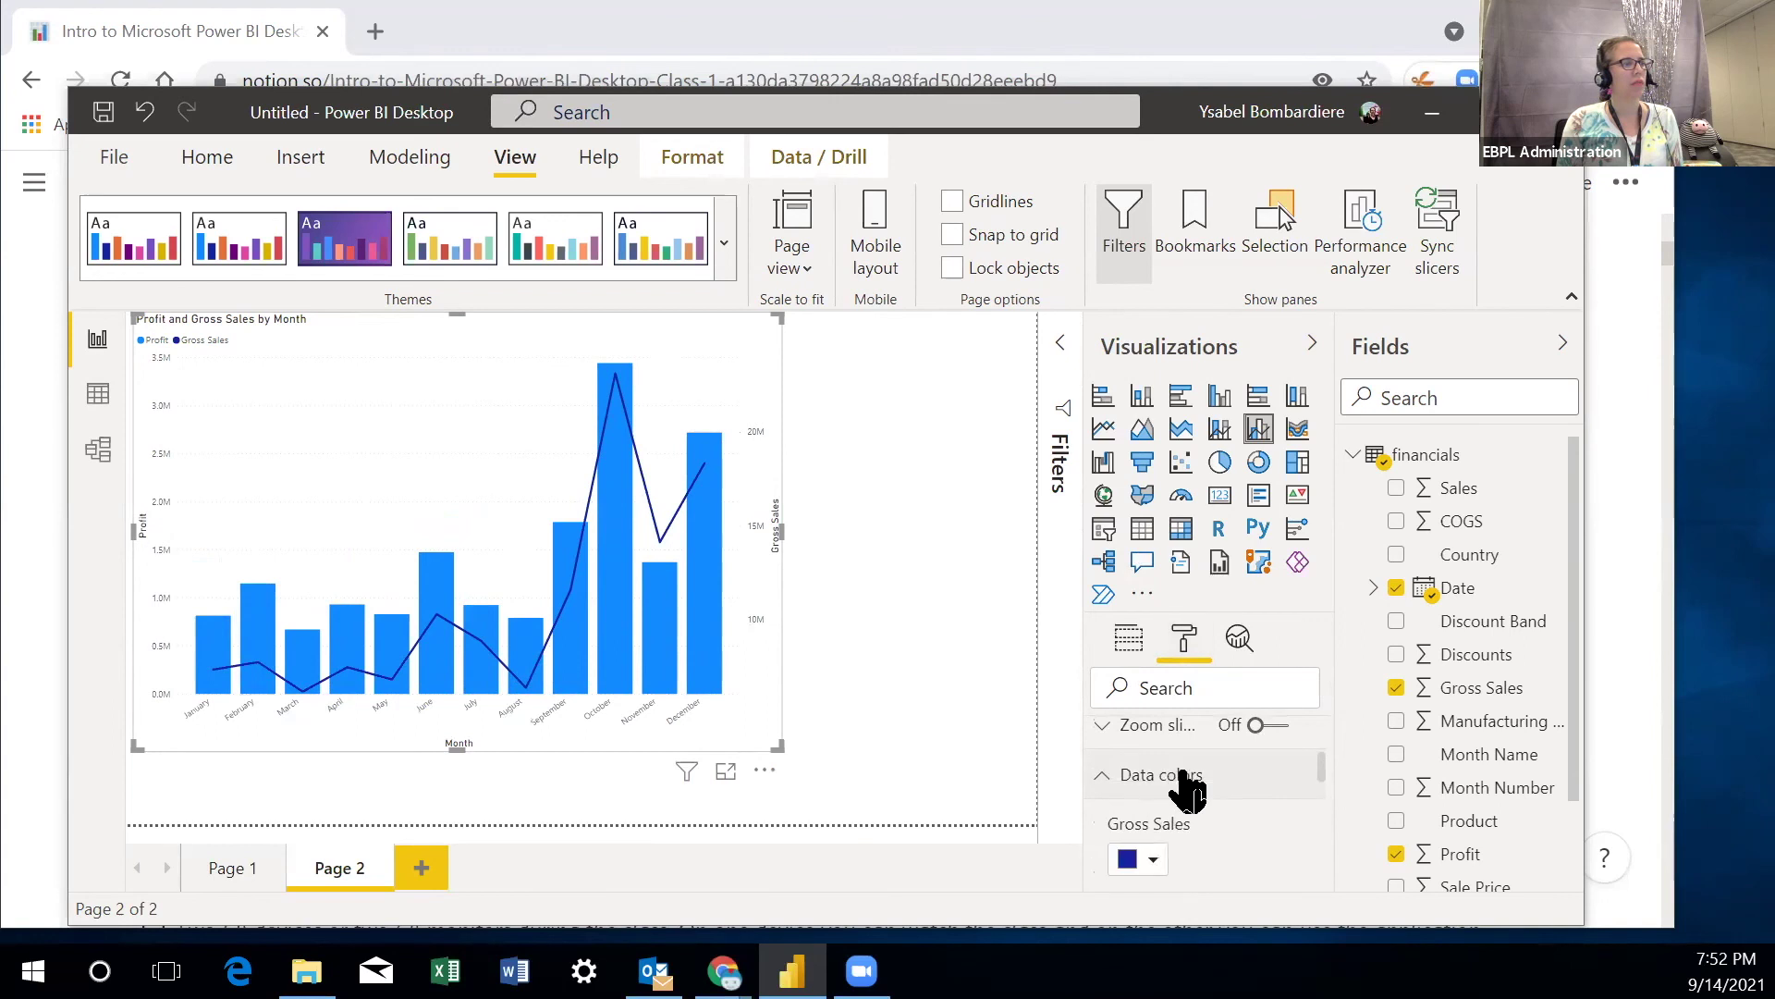
click(1152, 860)
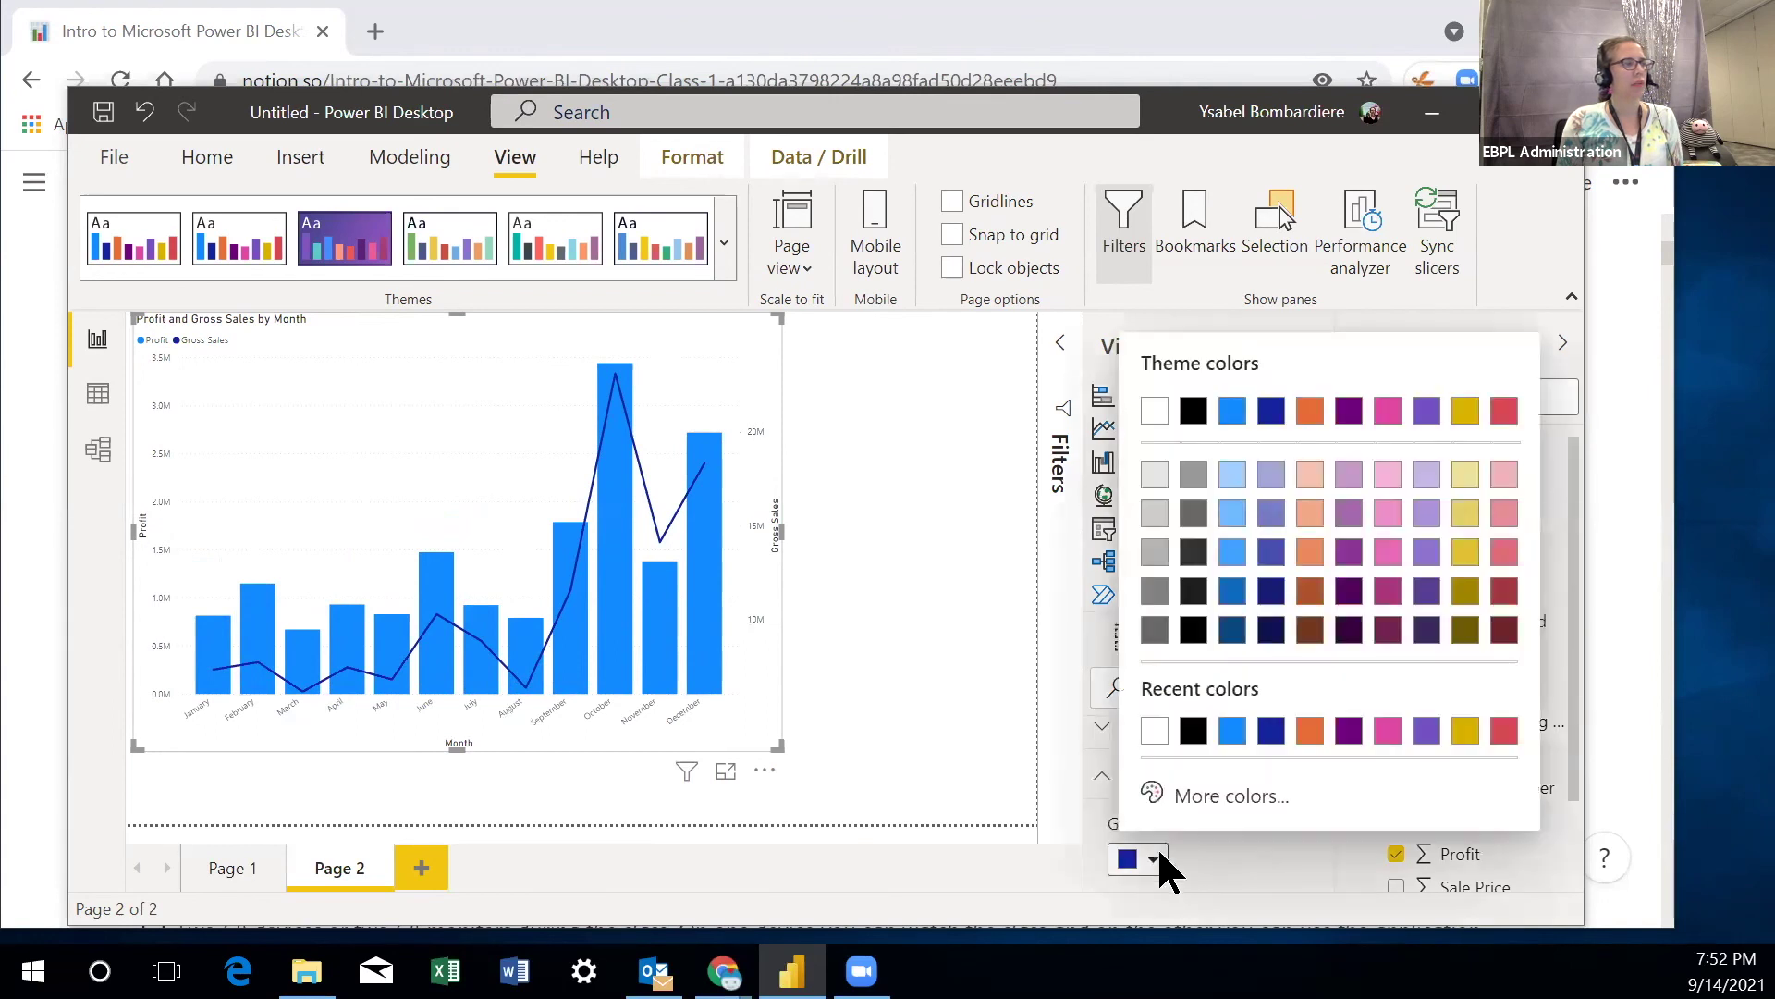
click(1348, 733)
click(950, 472)
- Apply the report theme that uses teal and yellow as the chart's data colors
click(442, 245)
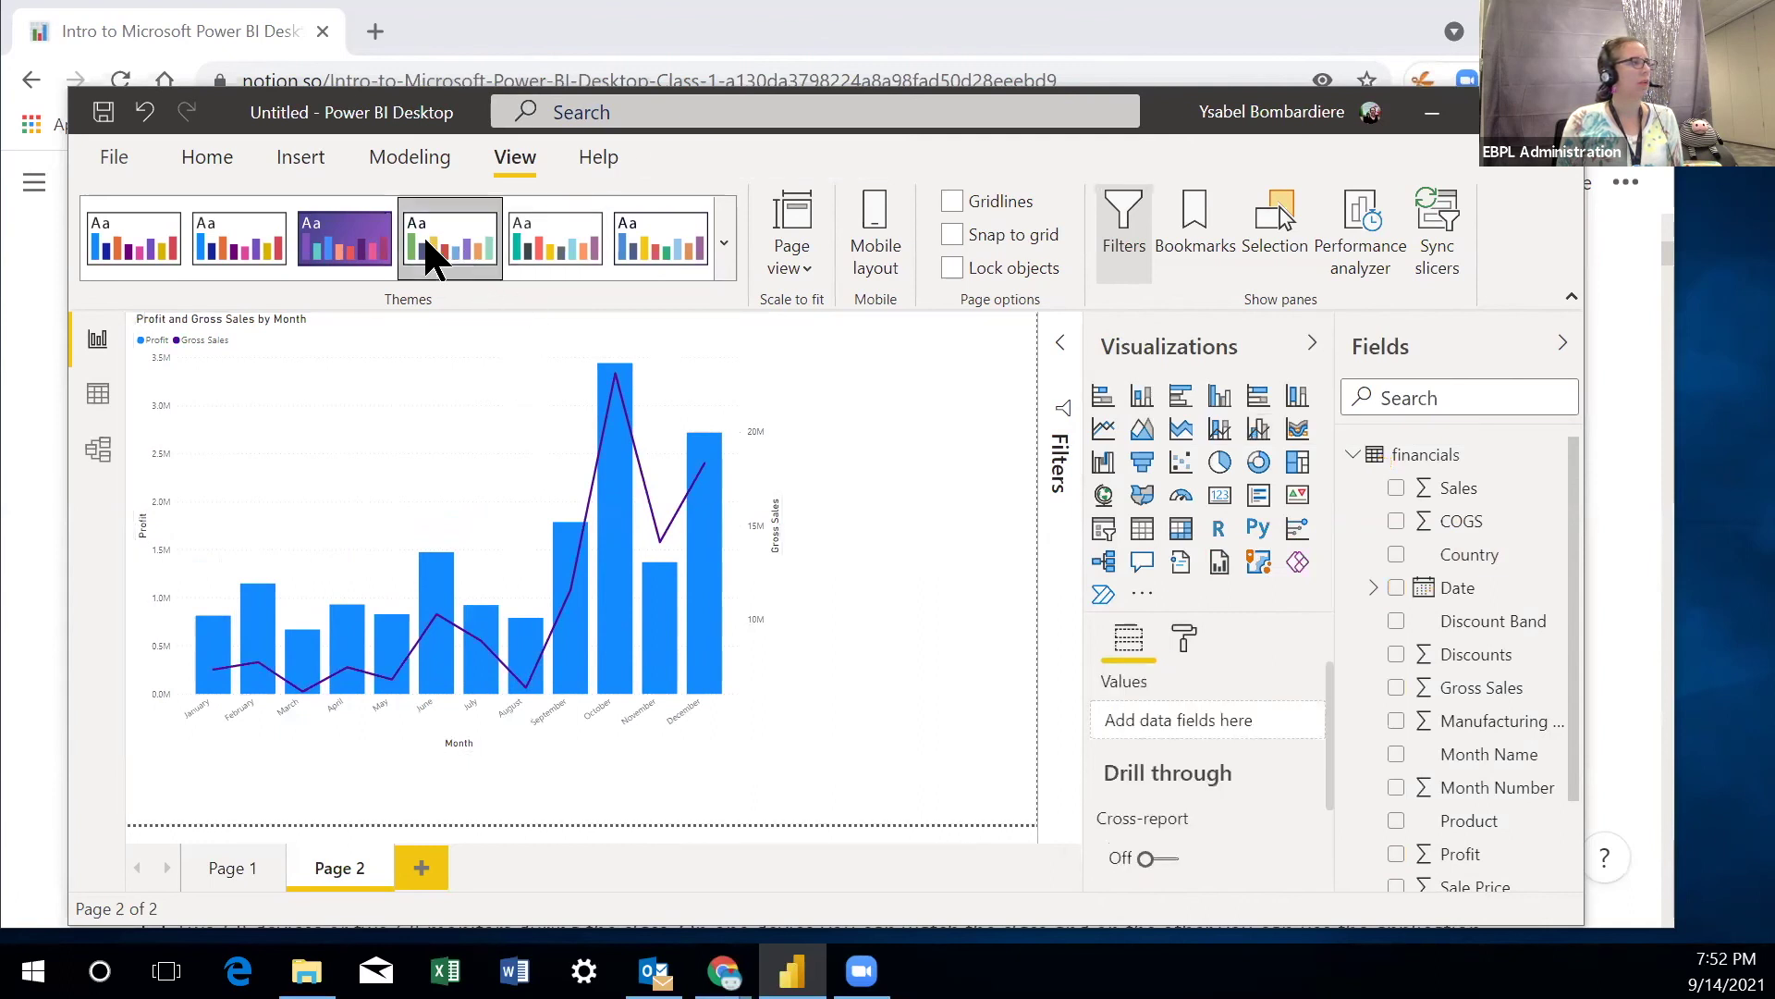
click(546, 229)
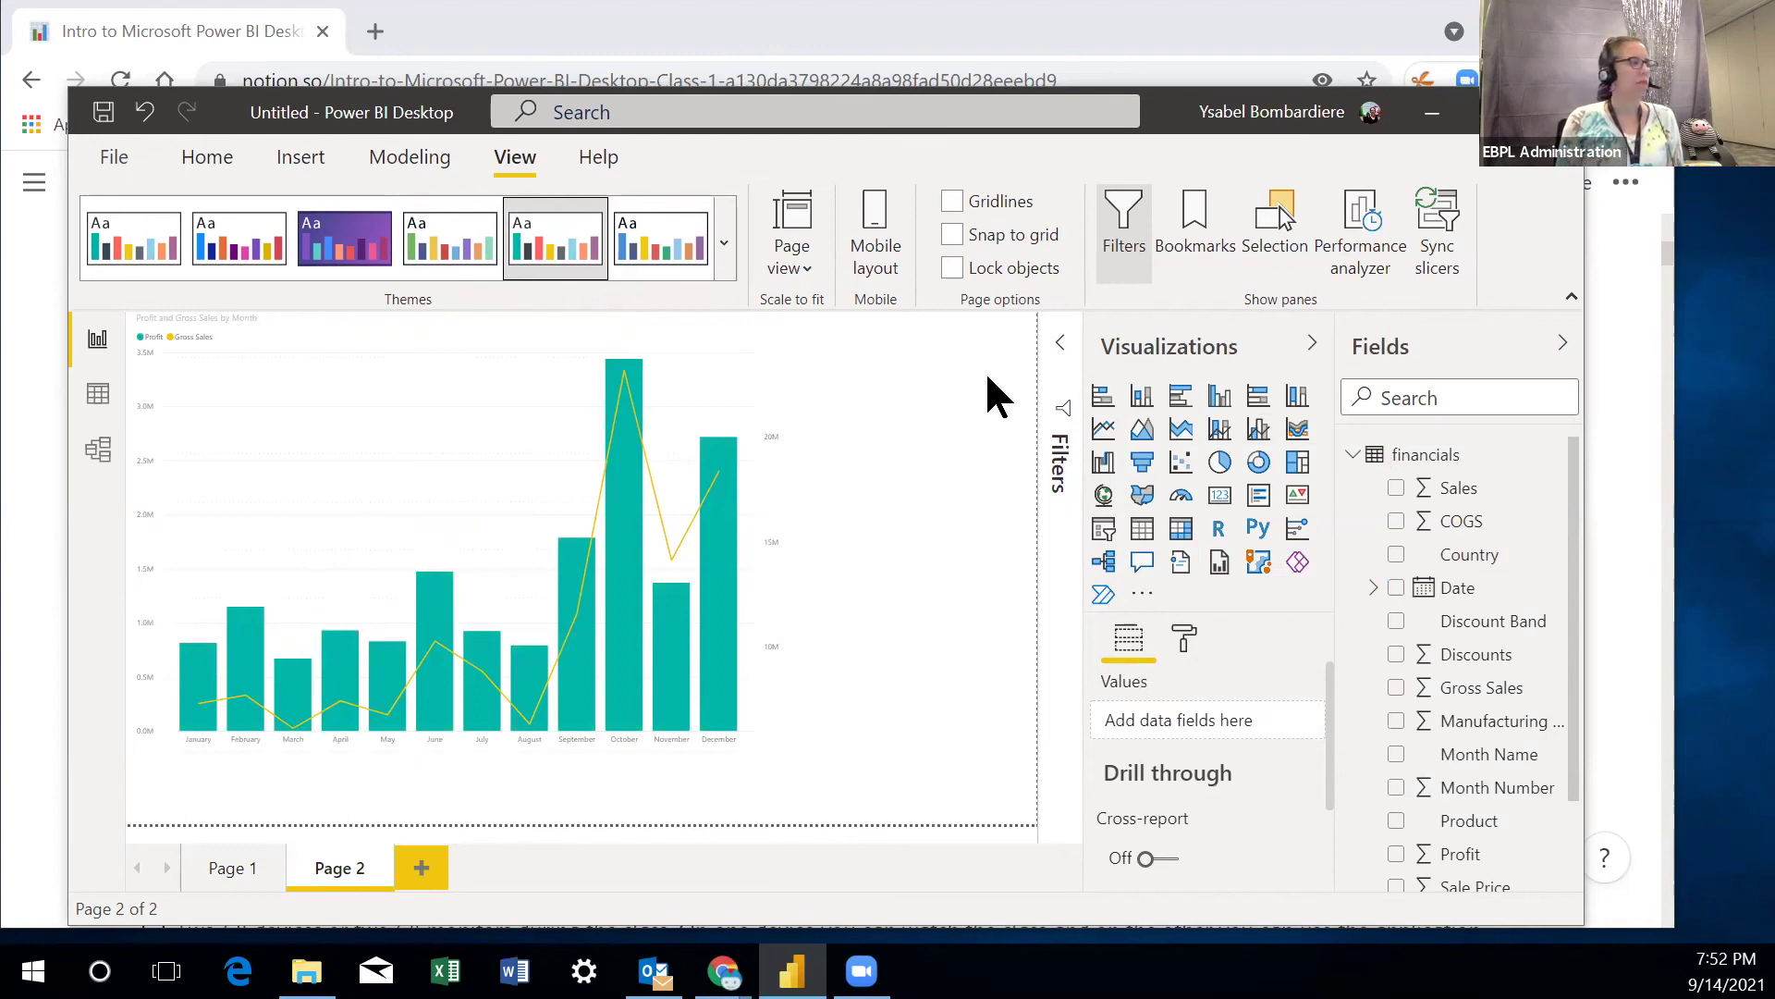
- On Page 1, move the Units Sold by Country map closer to the sales table and narrow it from its outer edge
click(236, 875)
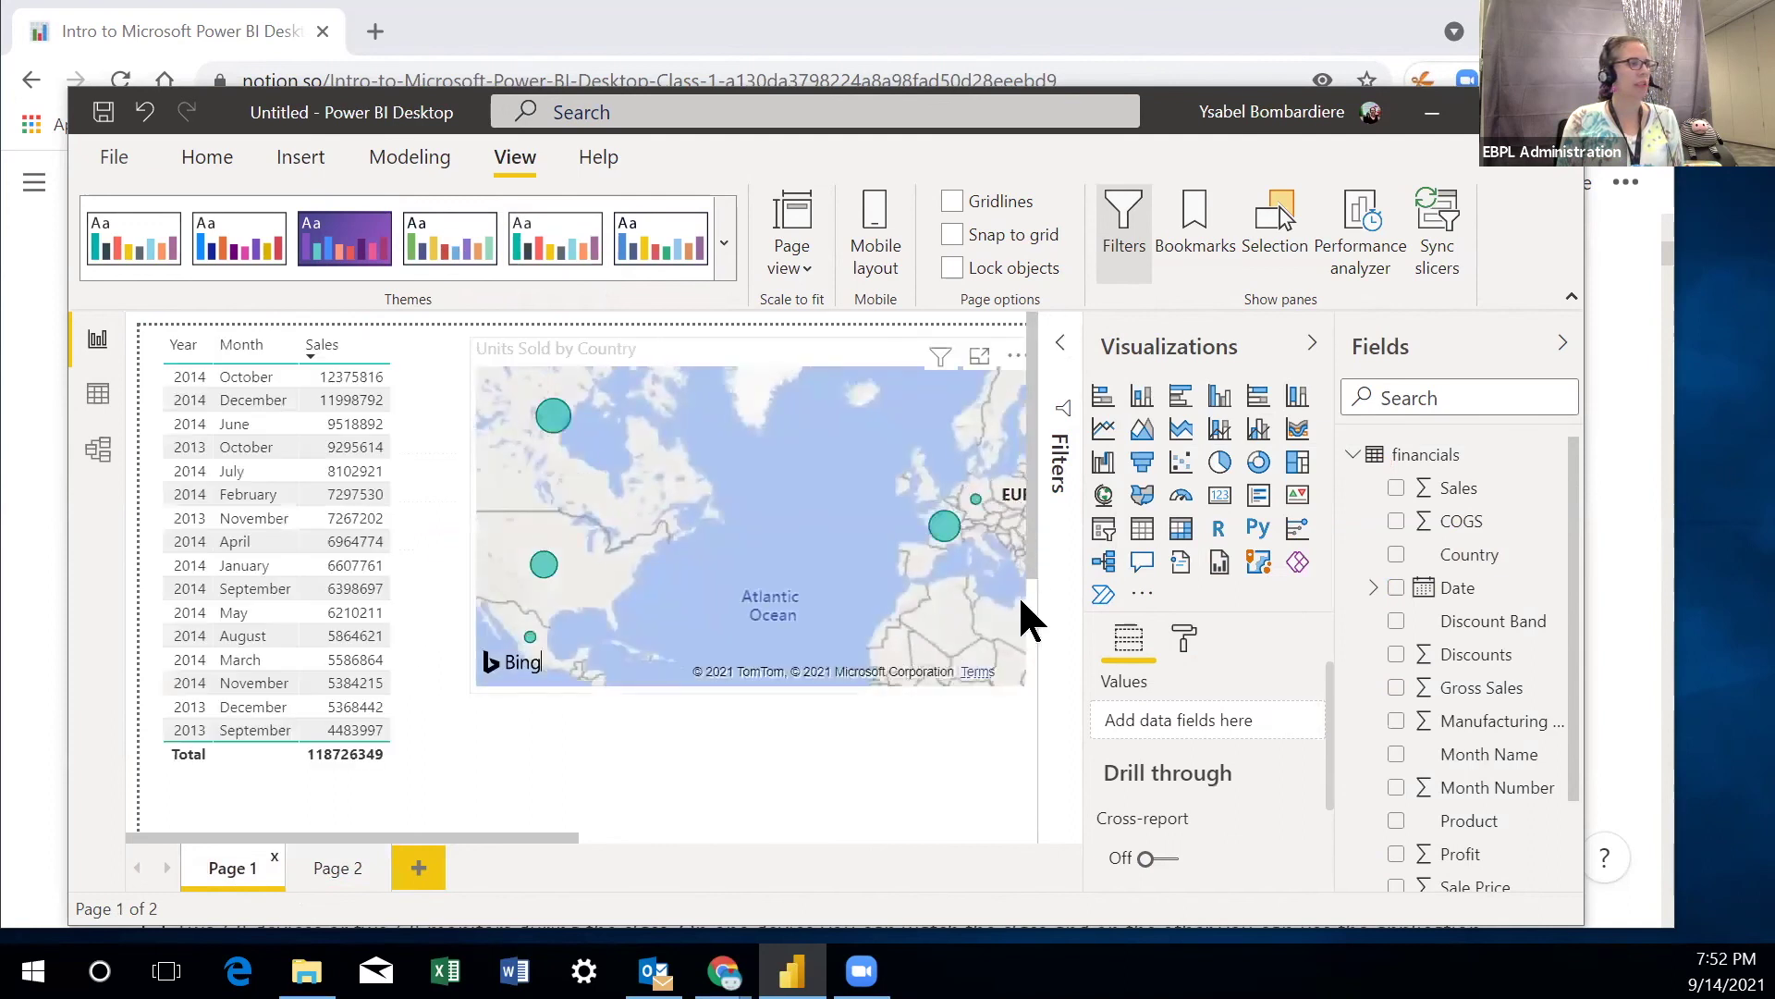
drag(994, 366, 924, 428)
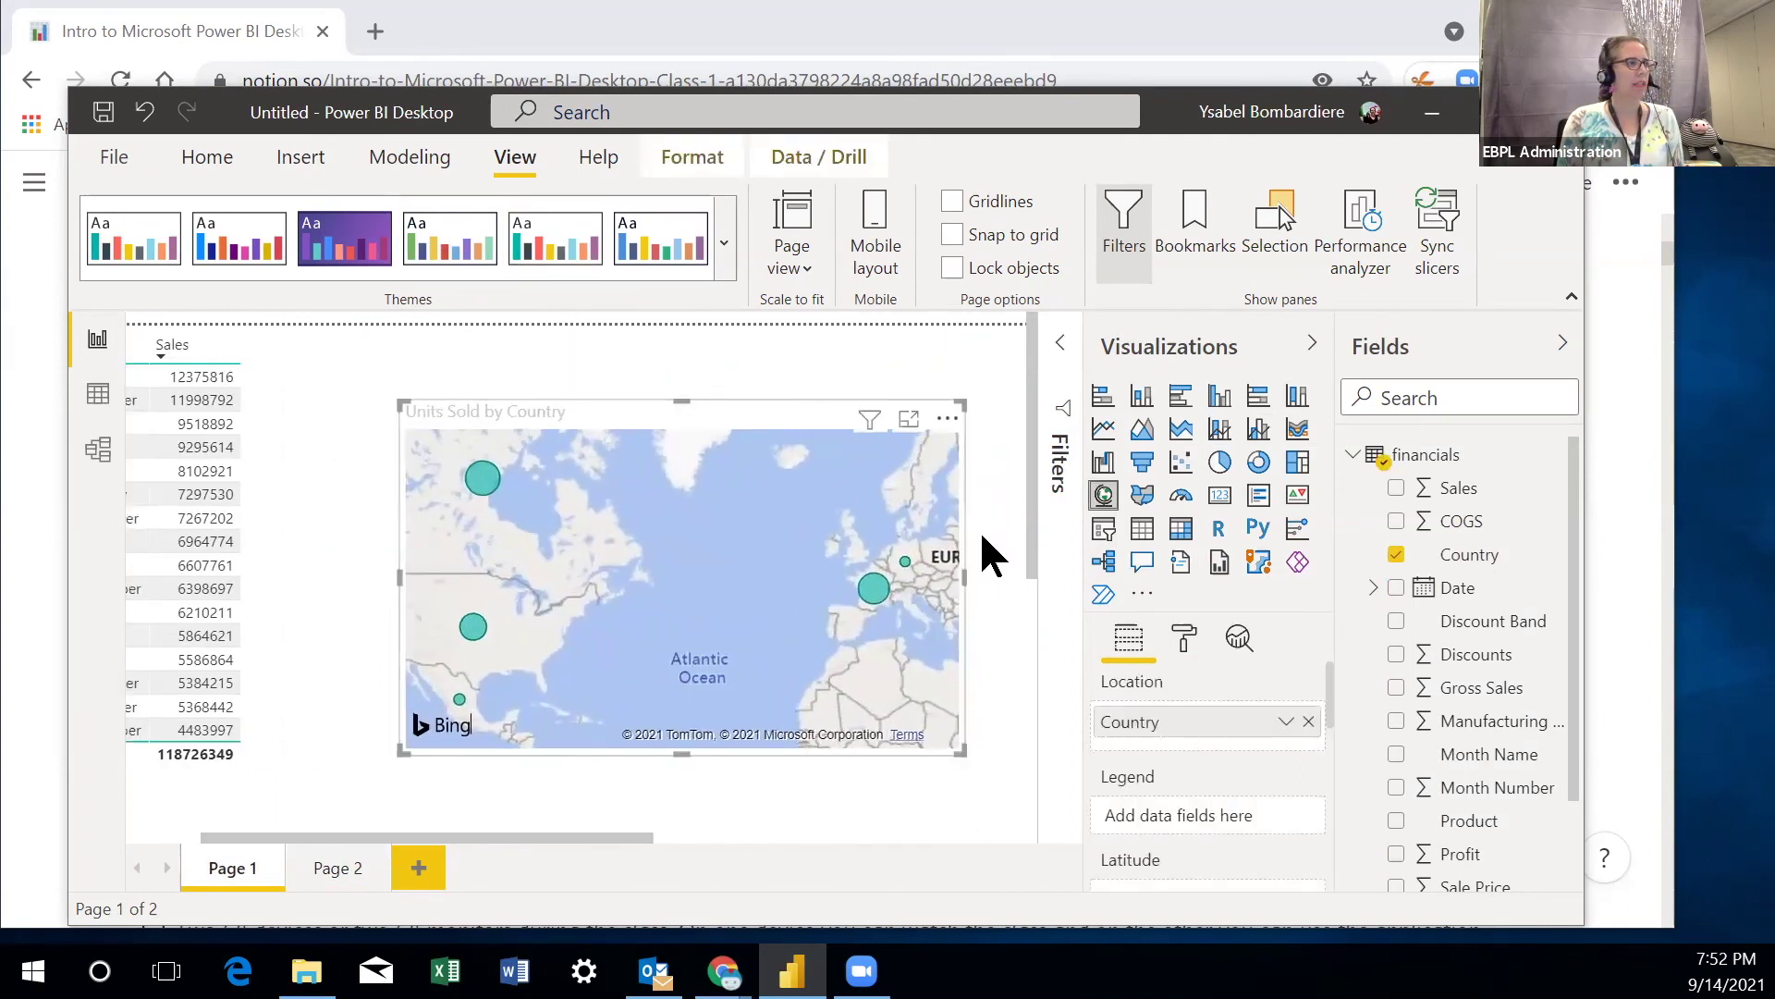
click(958, 577)
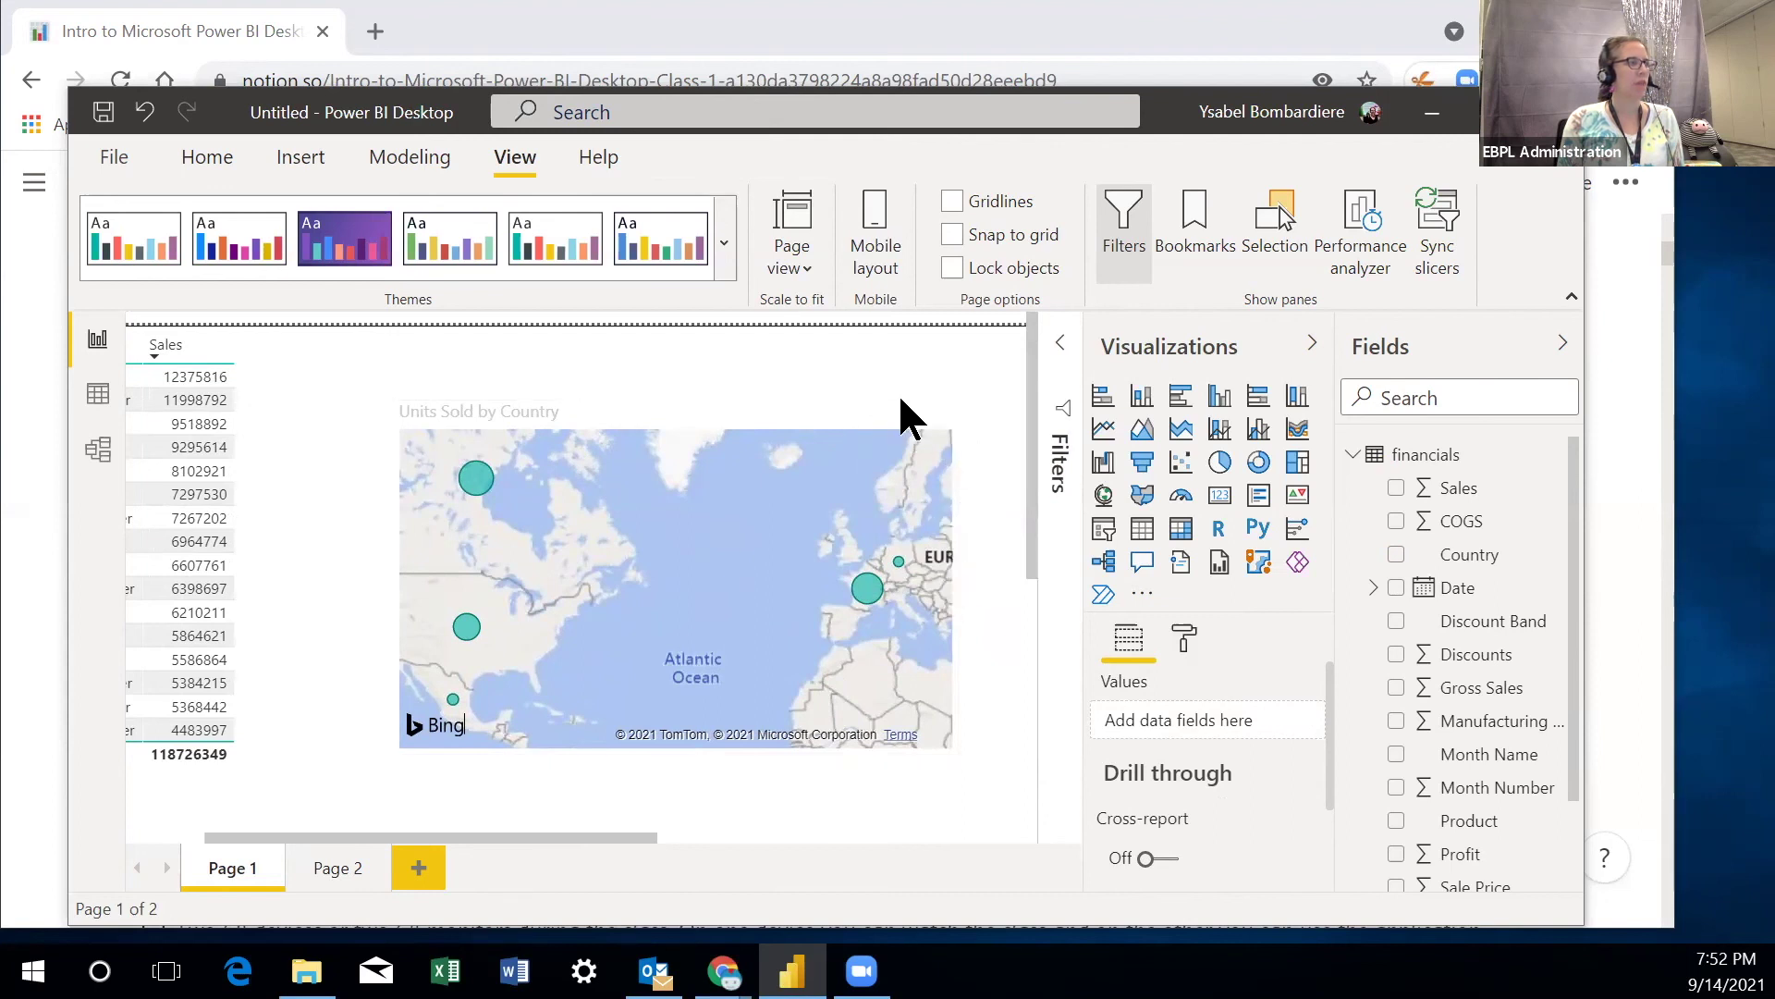
drag(940, 430, 799, 378)
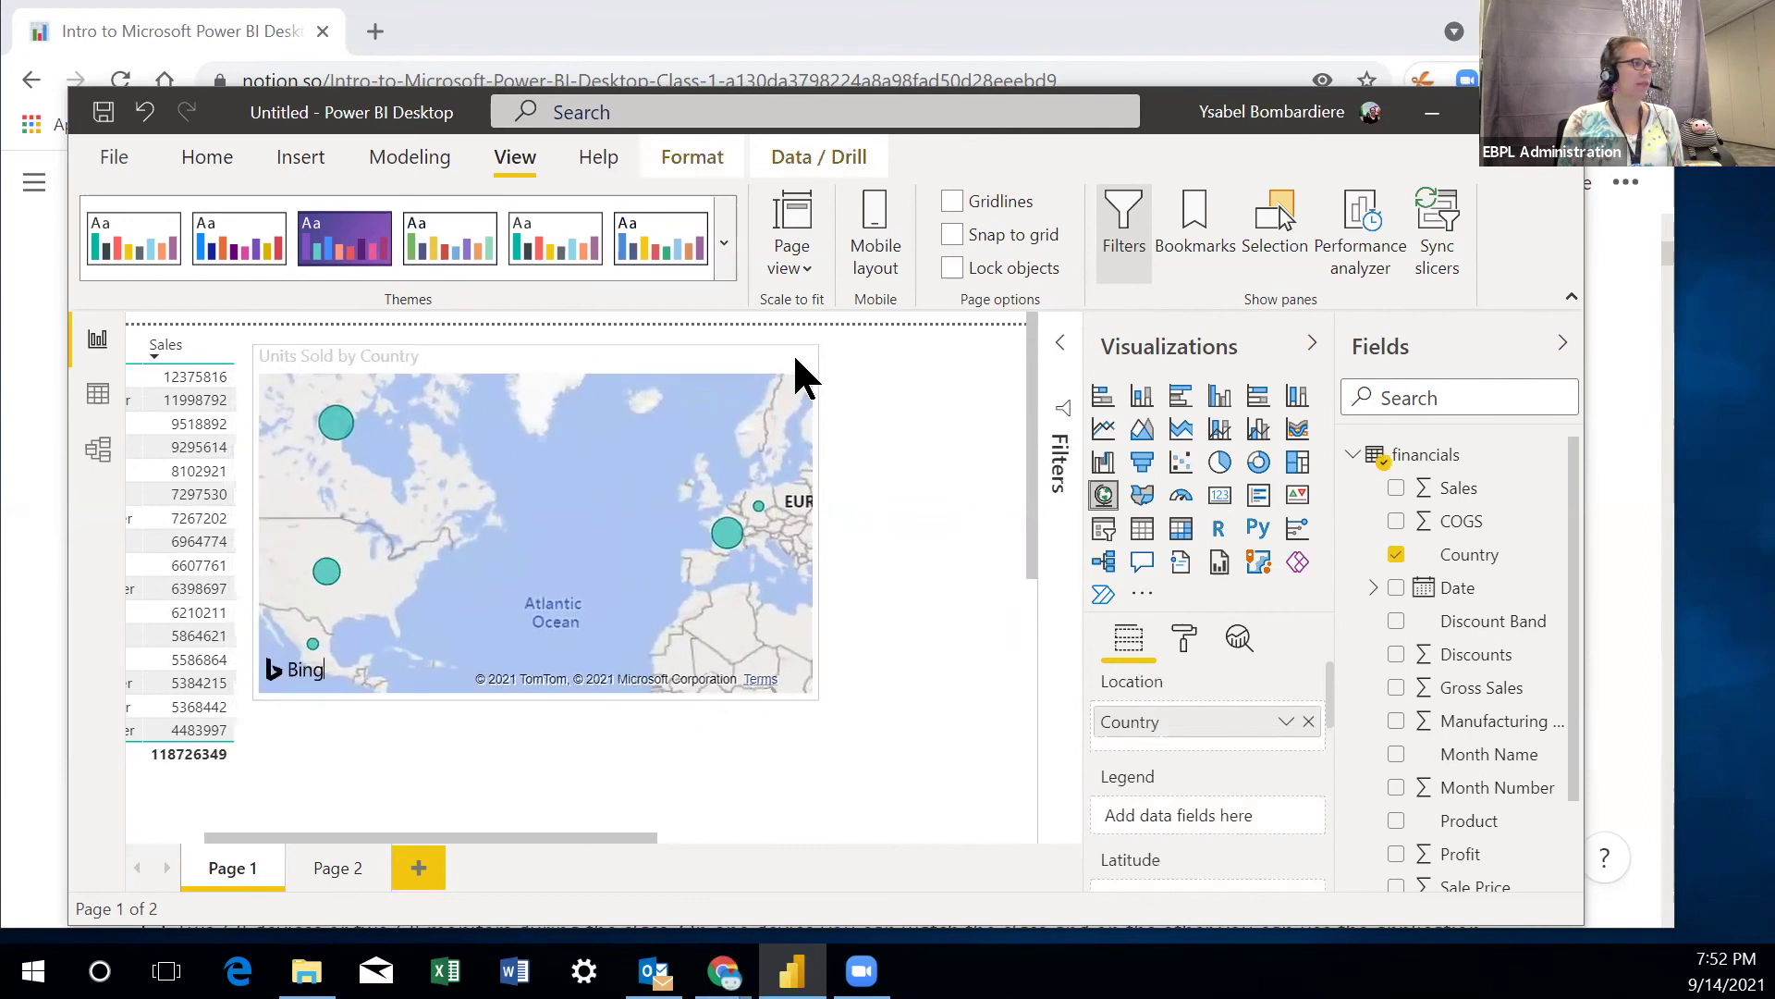
drag(767, 521, 606, 511)
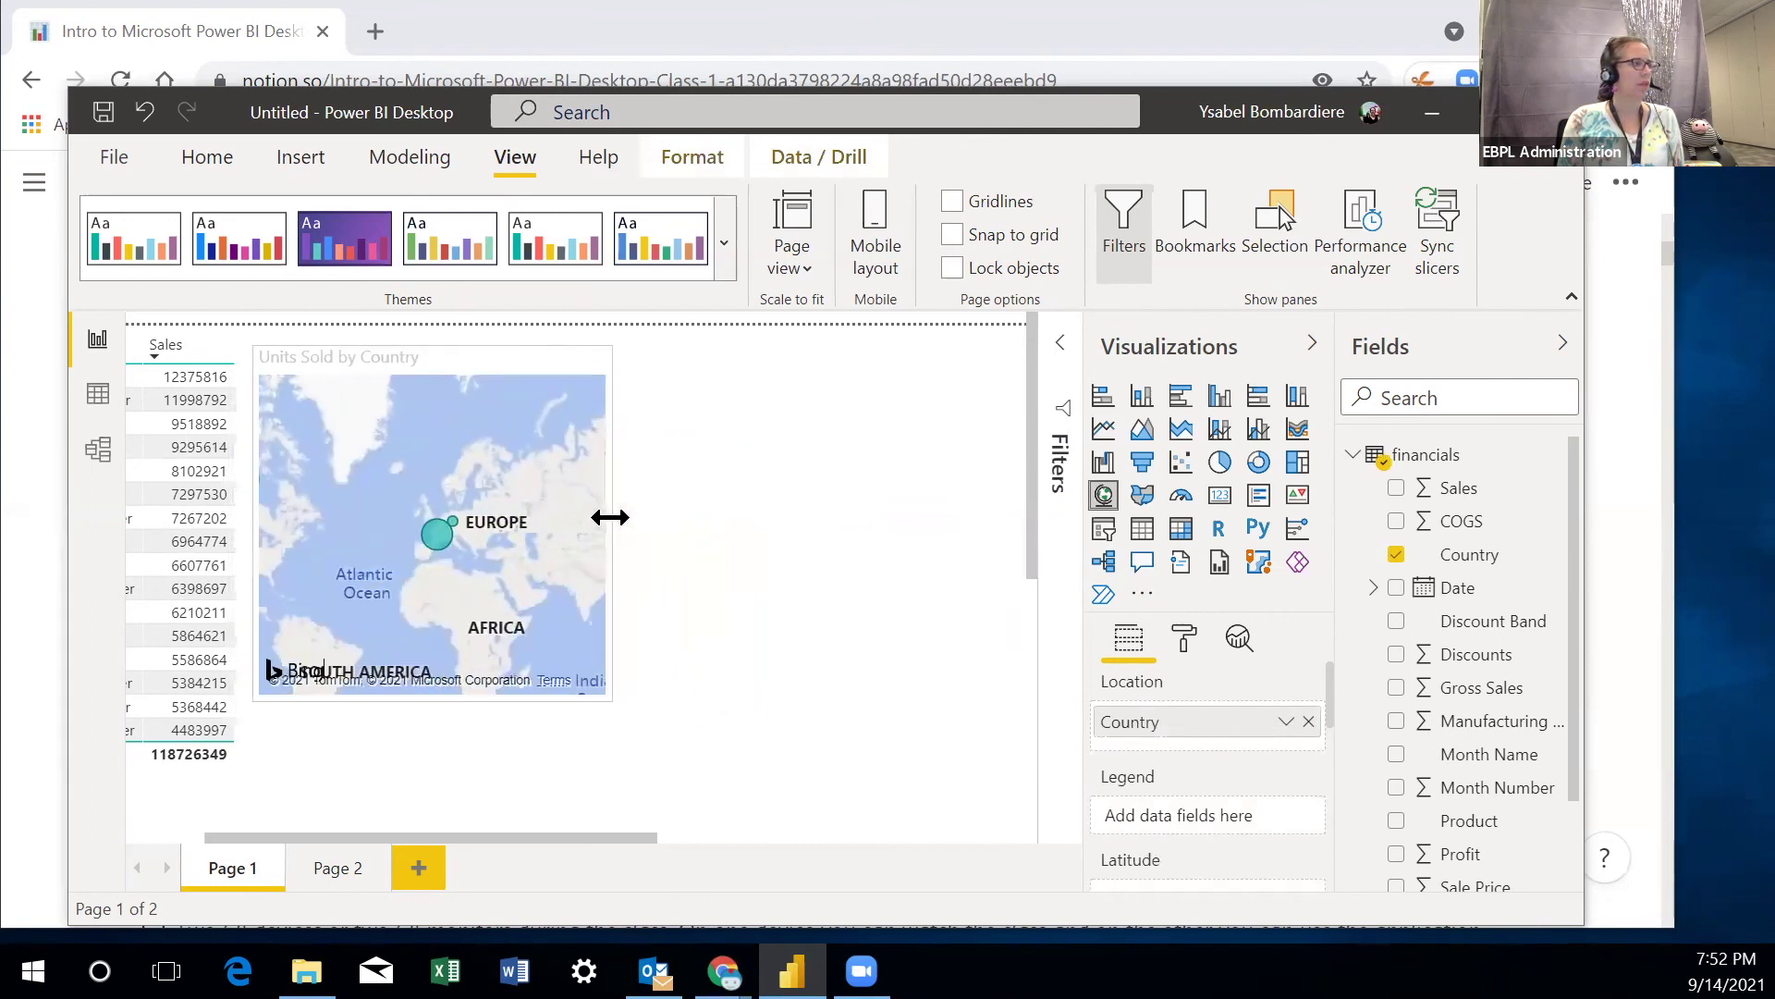
click(805, 511)
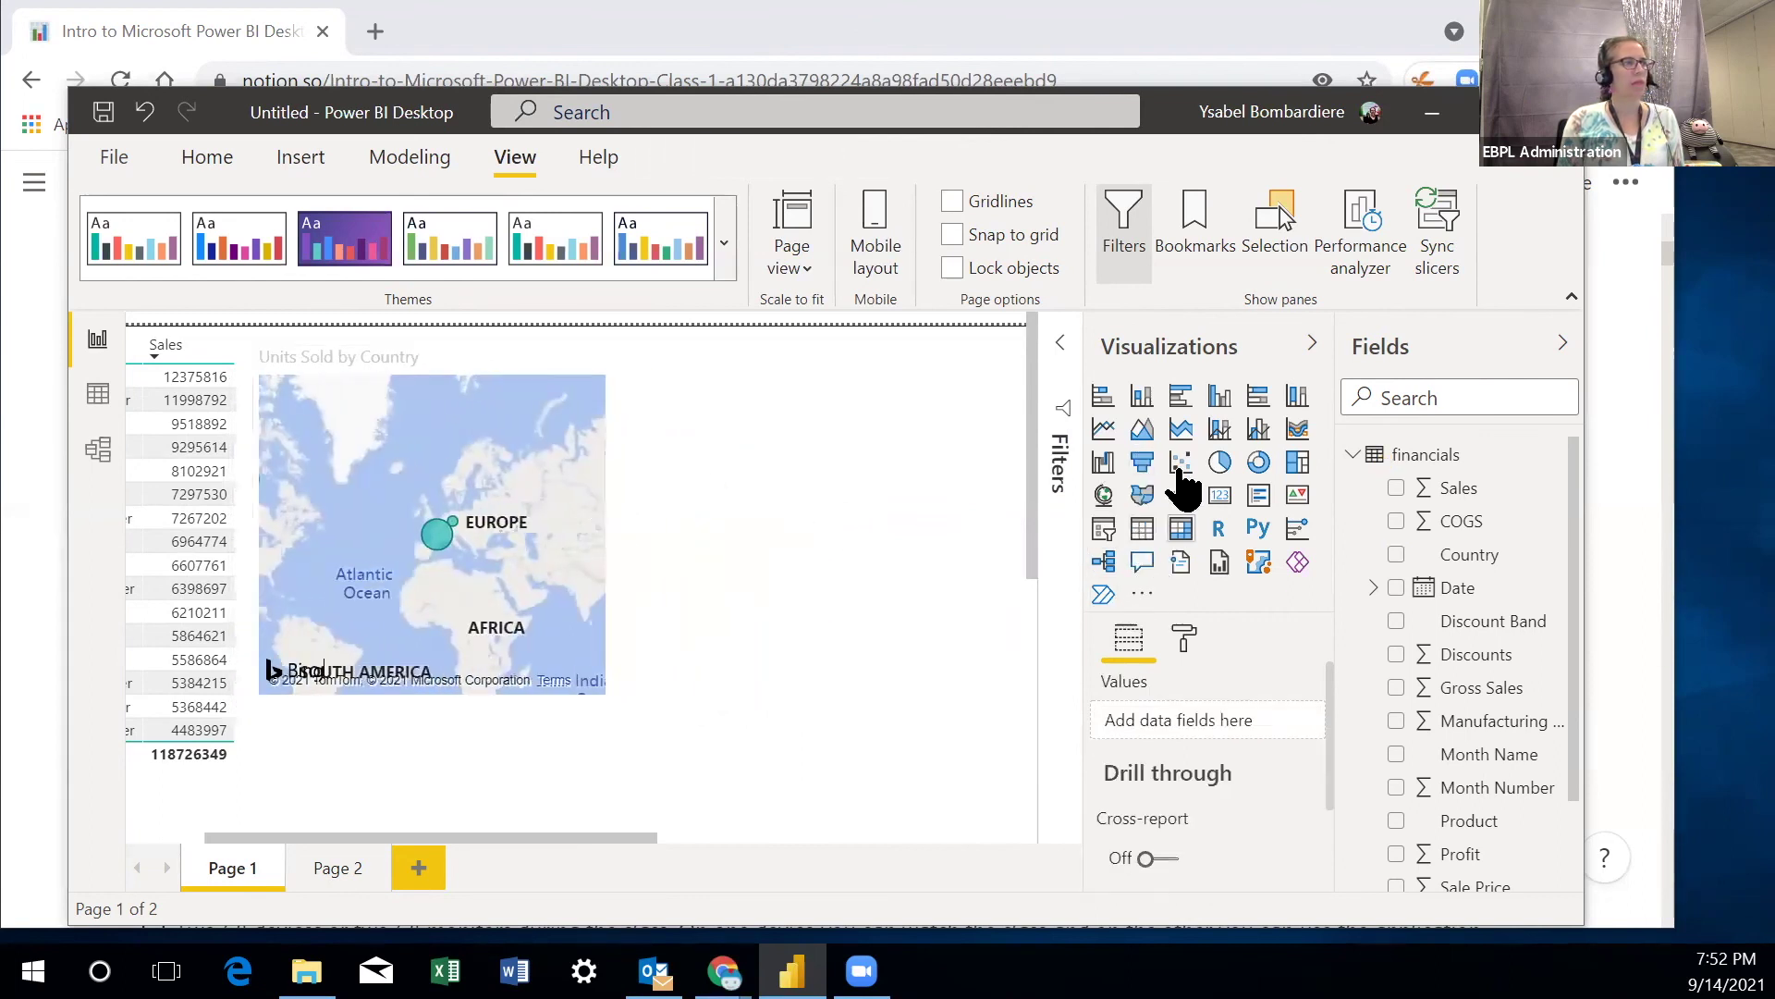
- Add a card visual beside the map, reduce its height, and show Gross Sales in it
click(1219, 496)
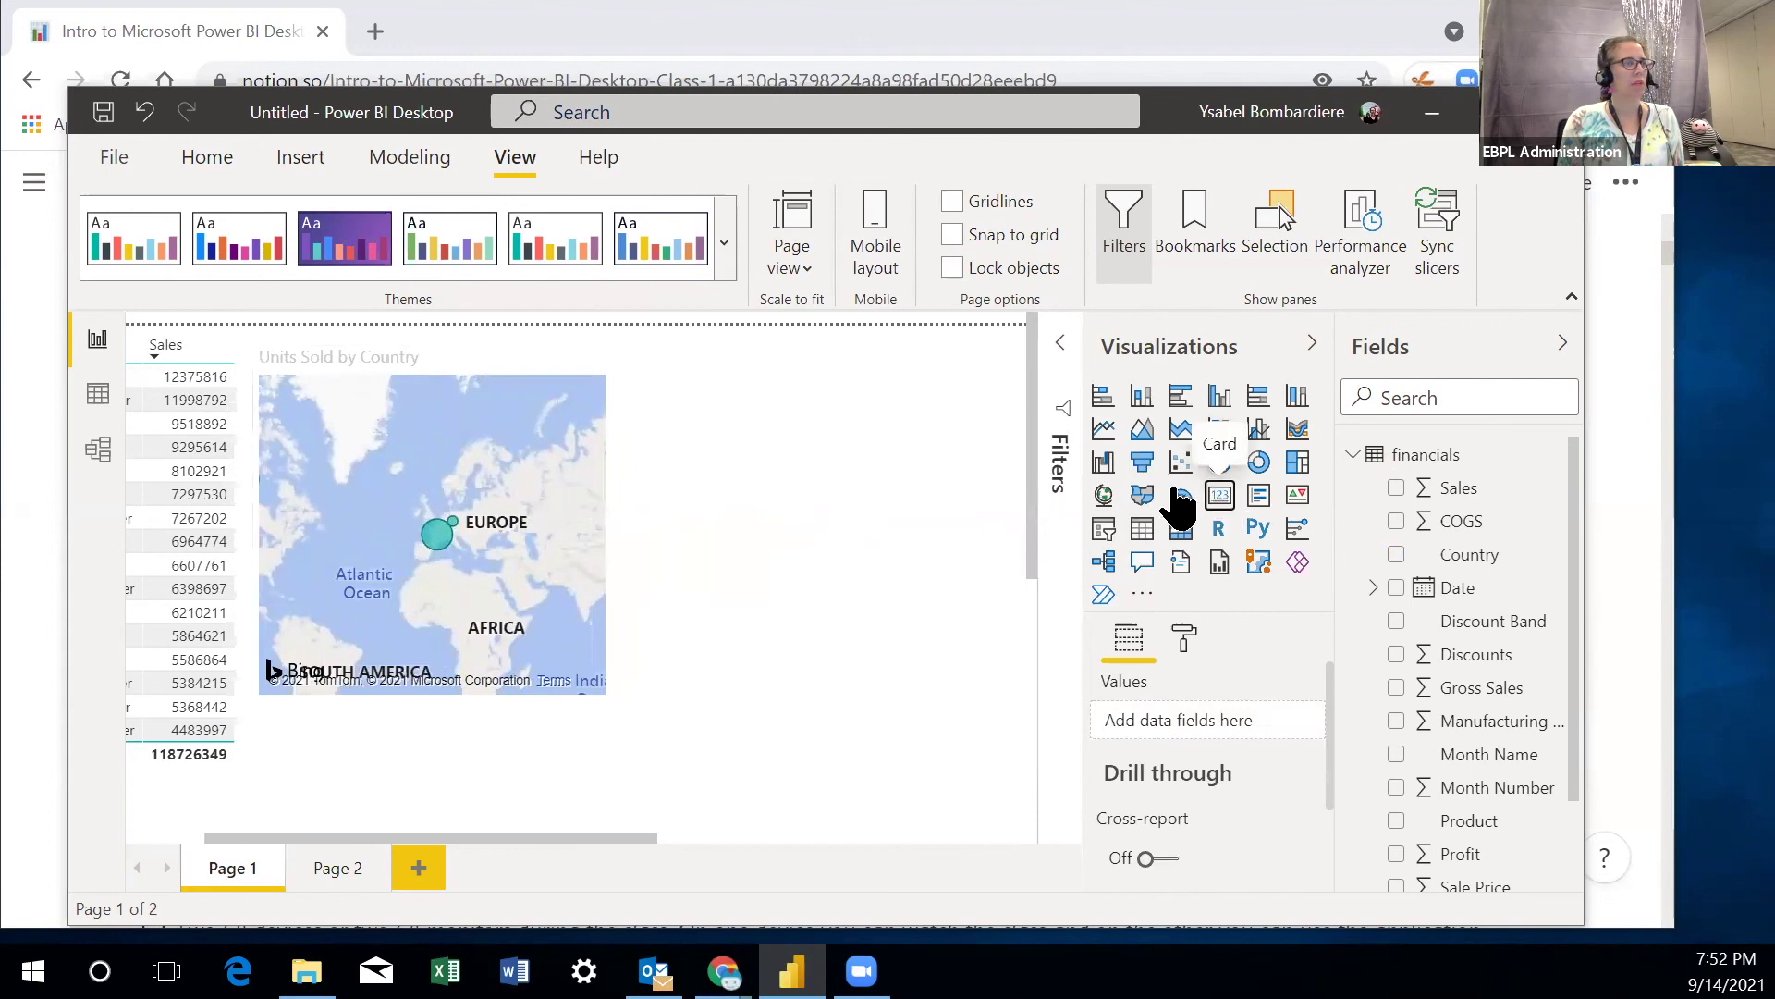
drag(297, 408, 879, 377)
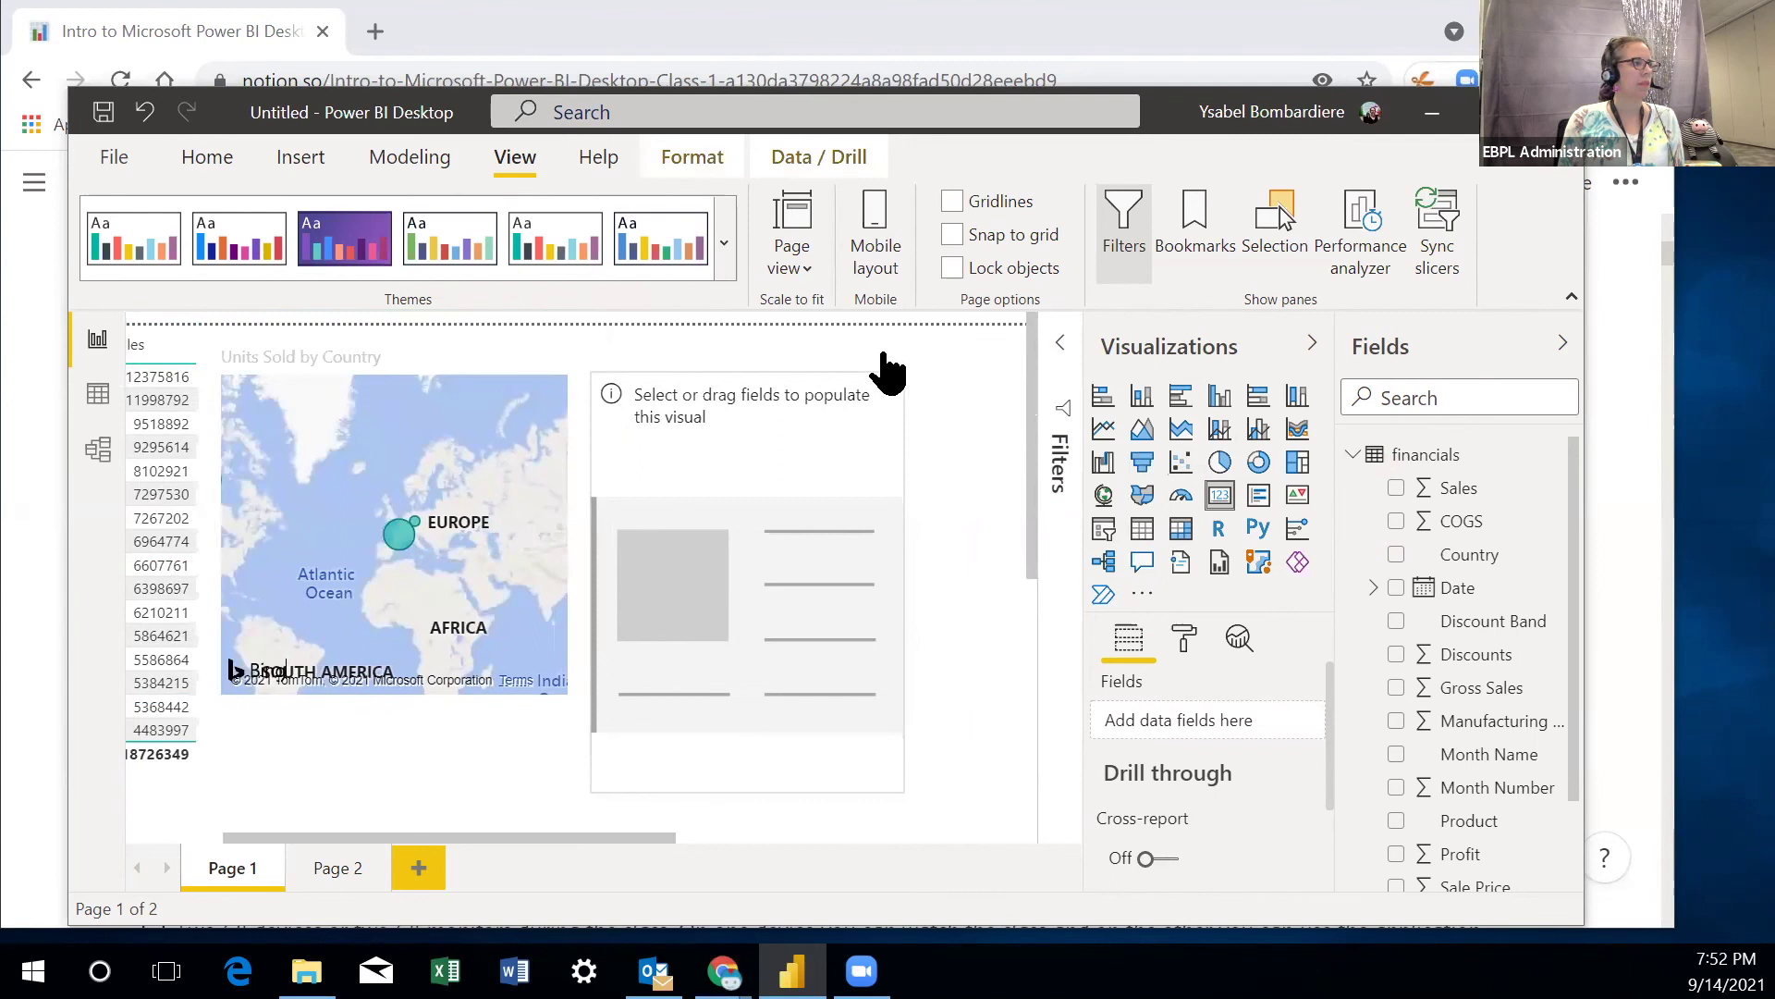
drag(750, 699, 751, 564)
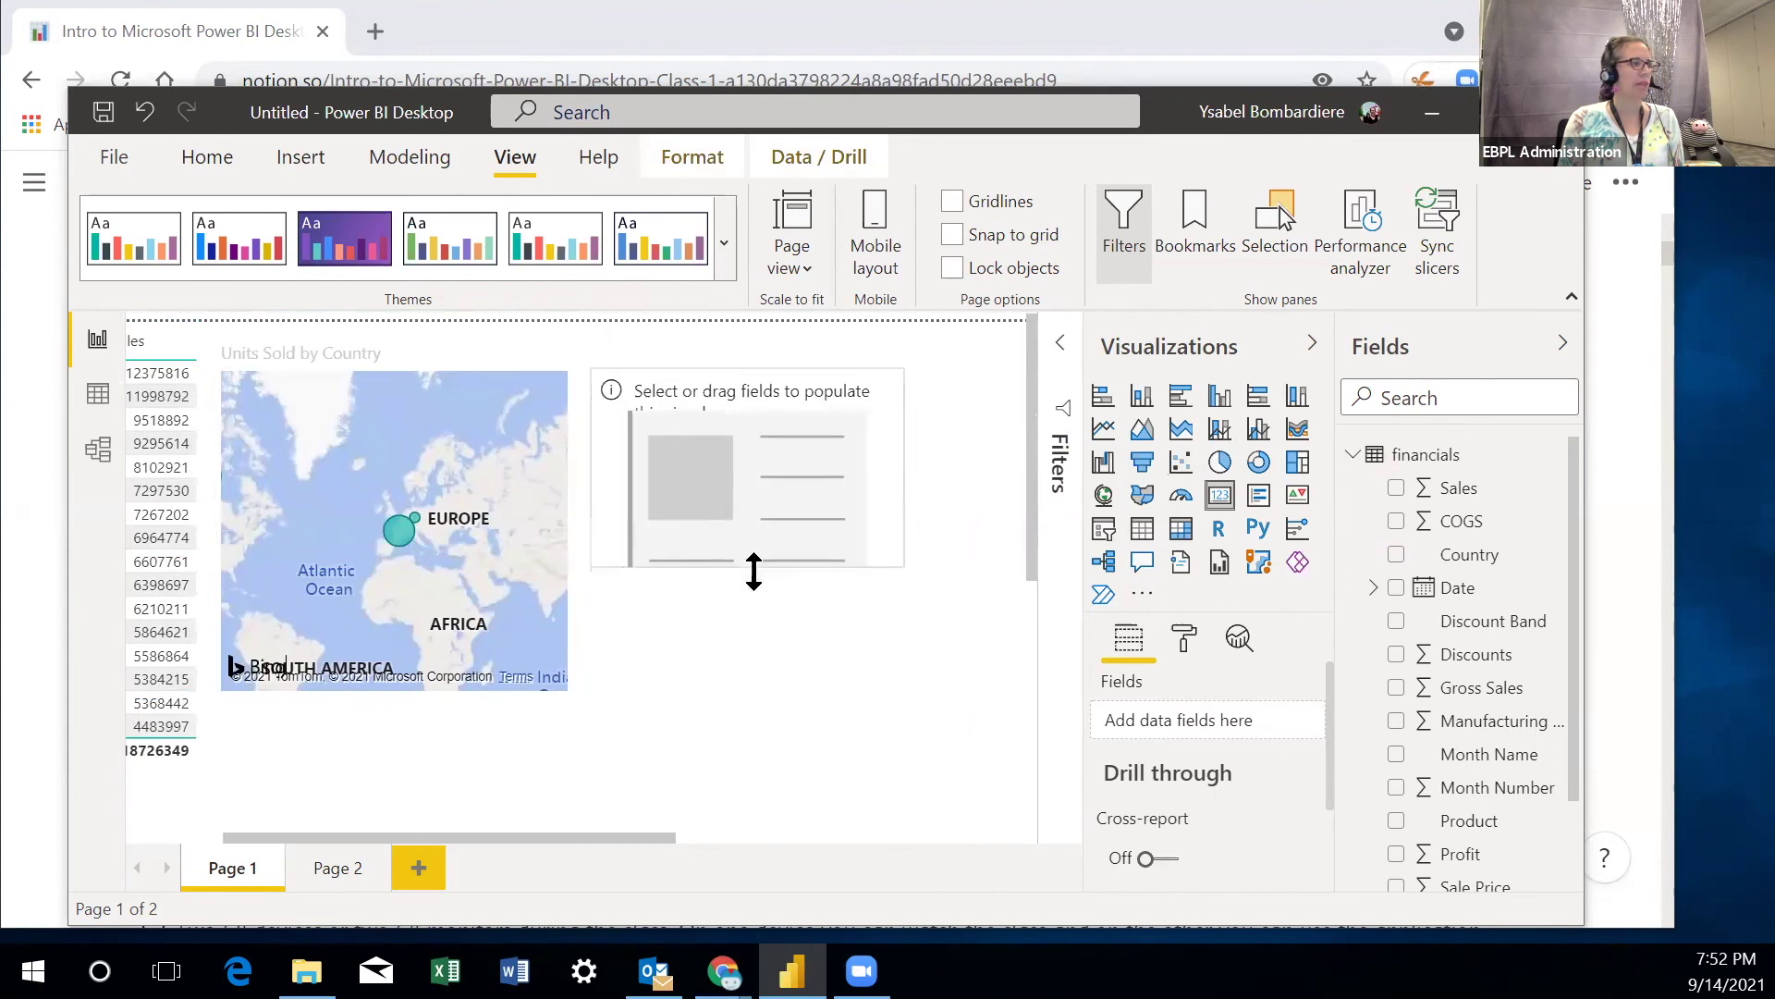
click(1396, 688)
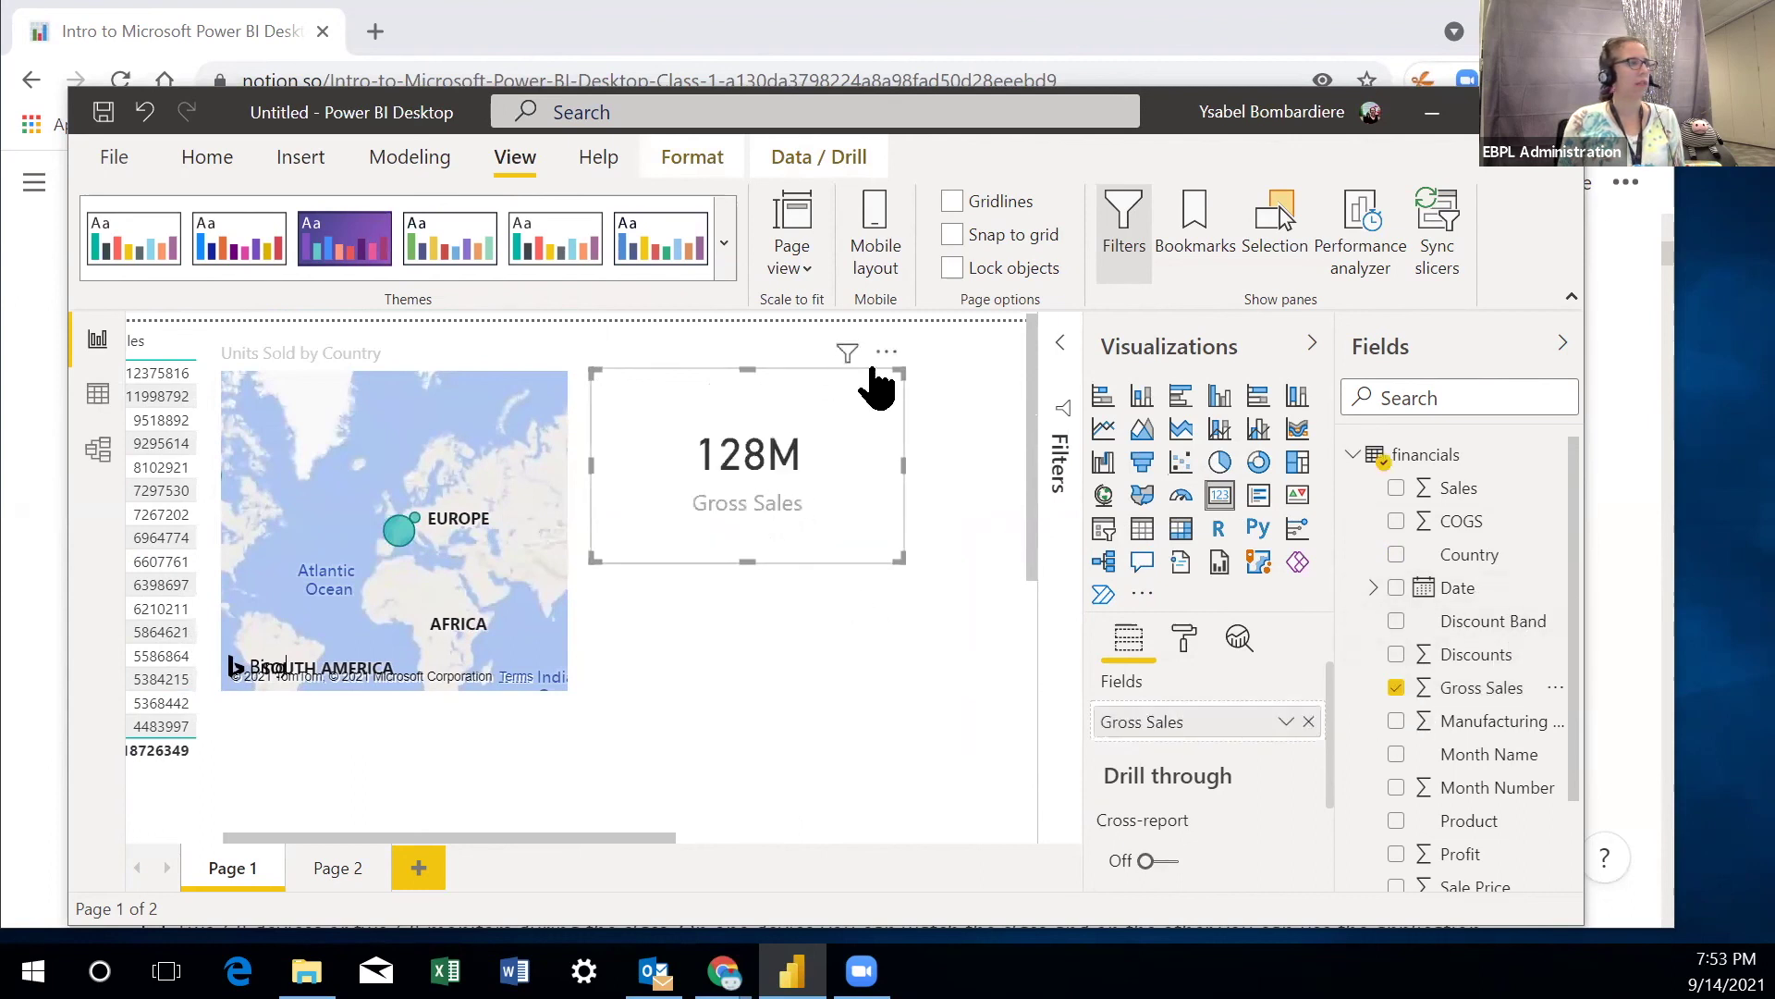
- Shorten the Gross Sales card further and place it directly below the map
click(750, 568)
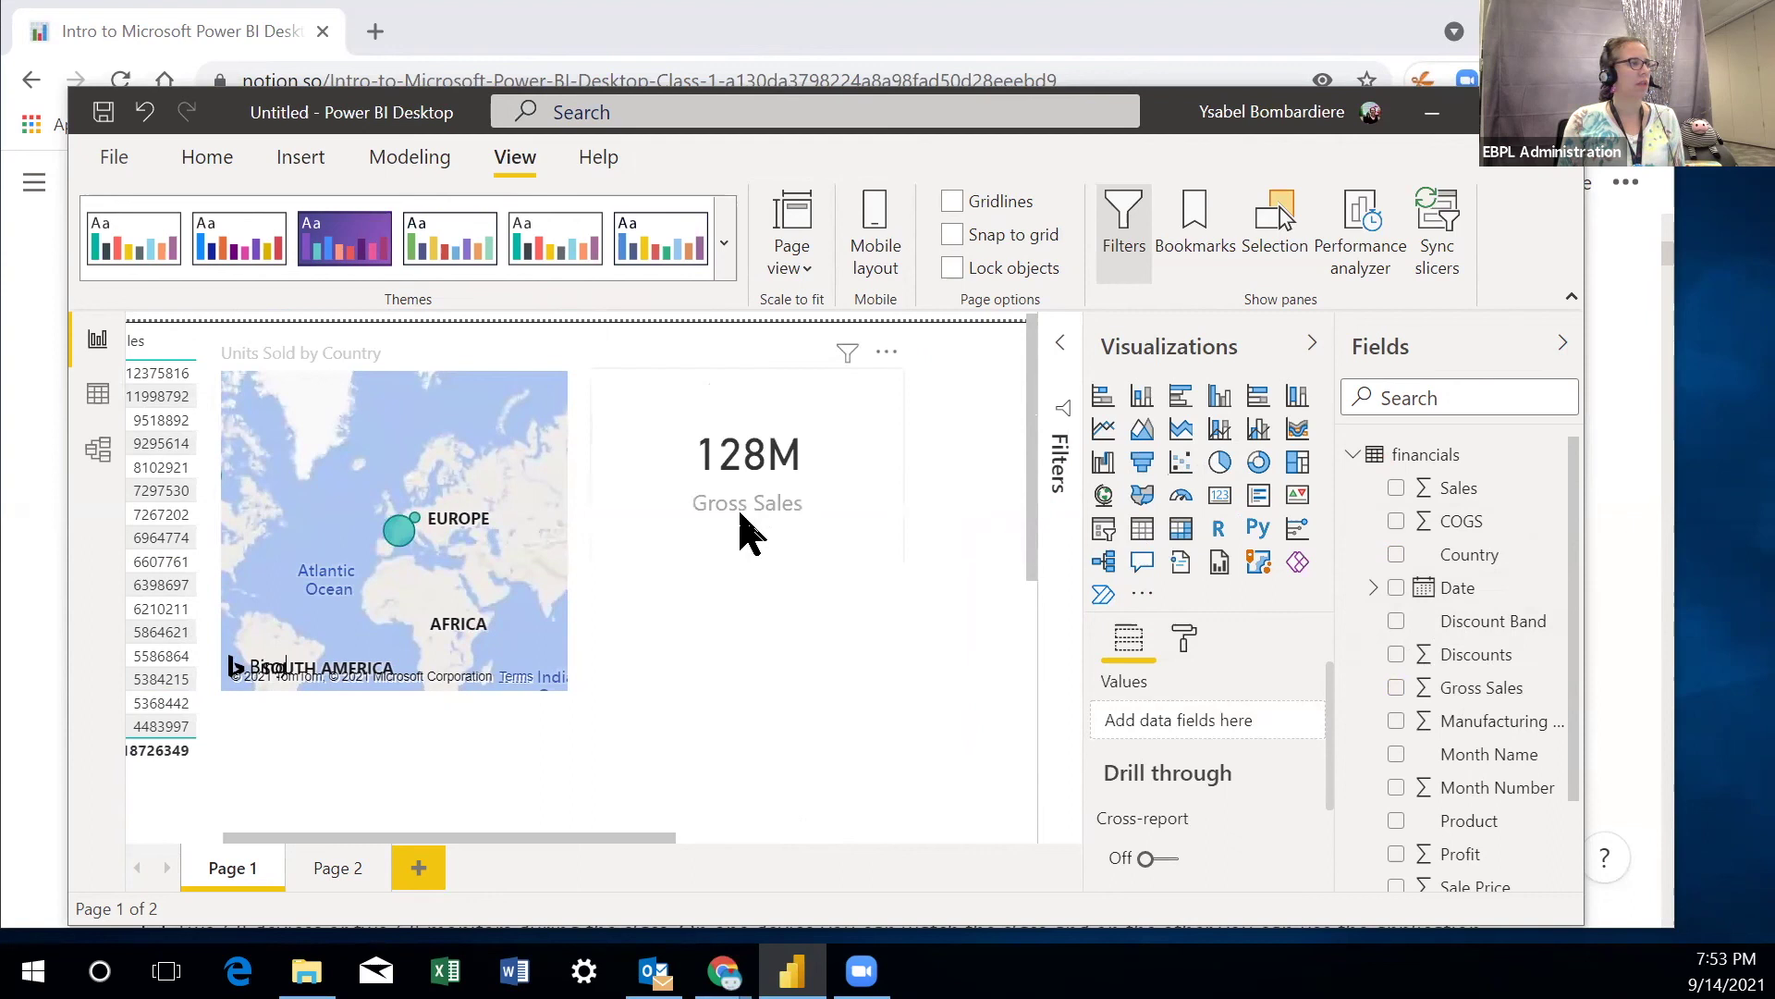
drag(748, 561, 746, 472)
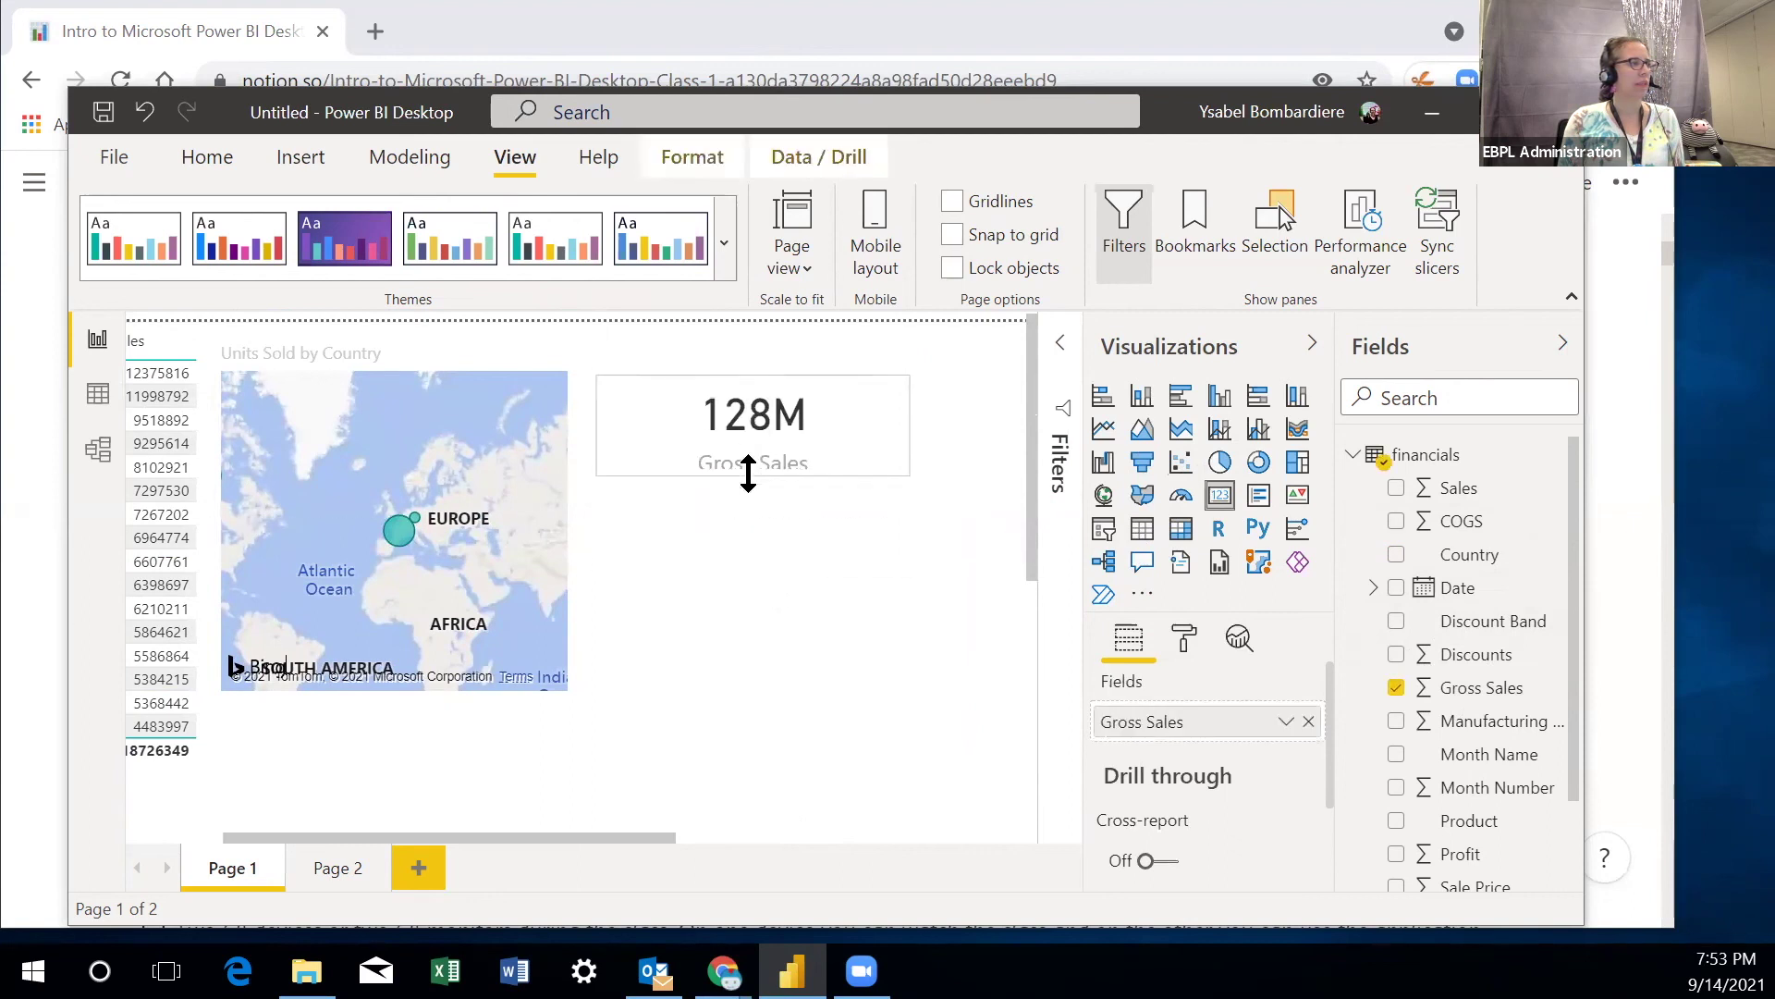
drag(667, 832, 585, 843)
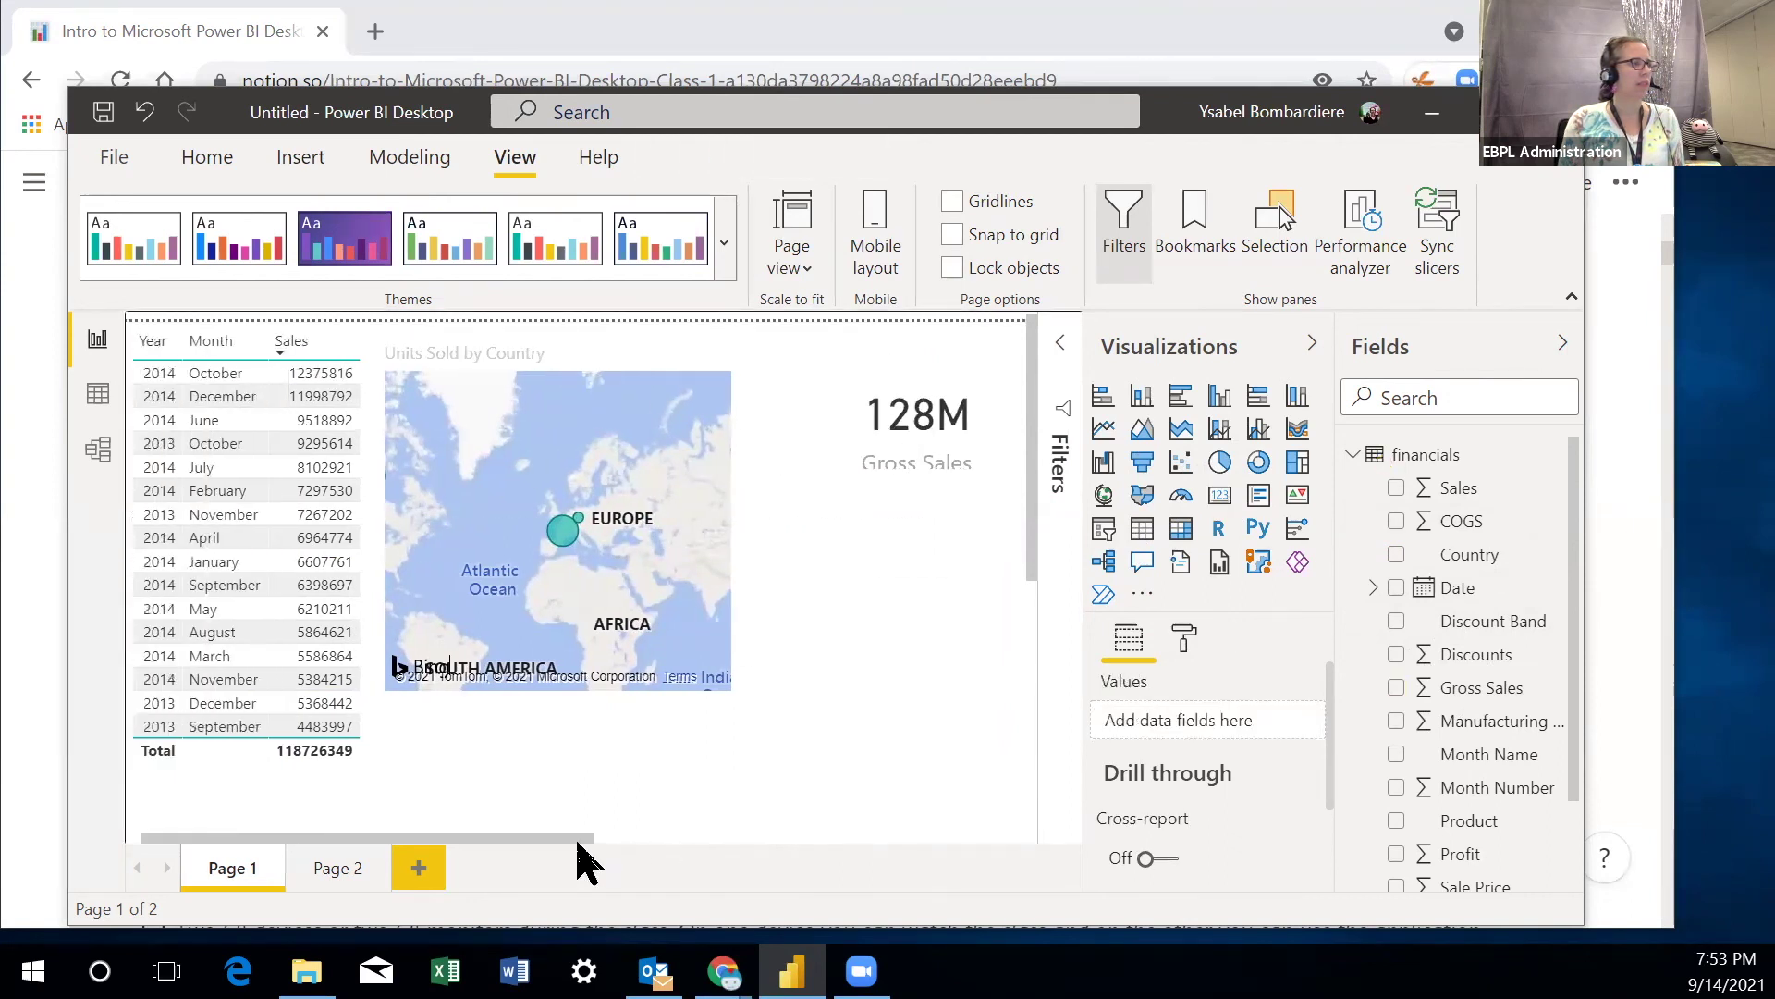
click(904, 422)
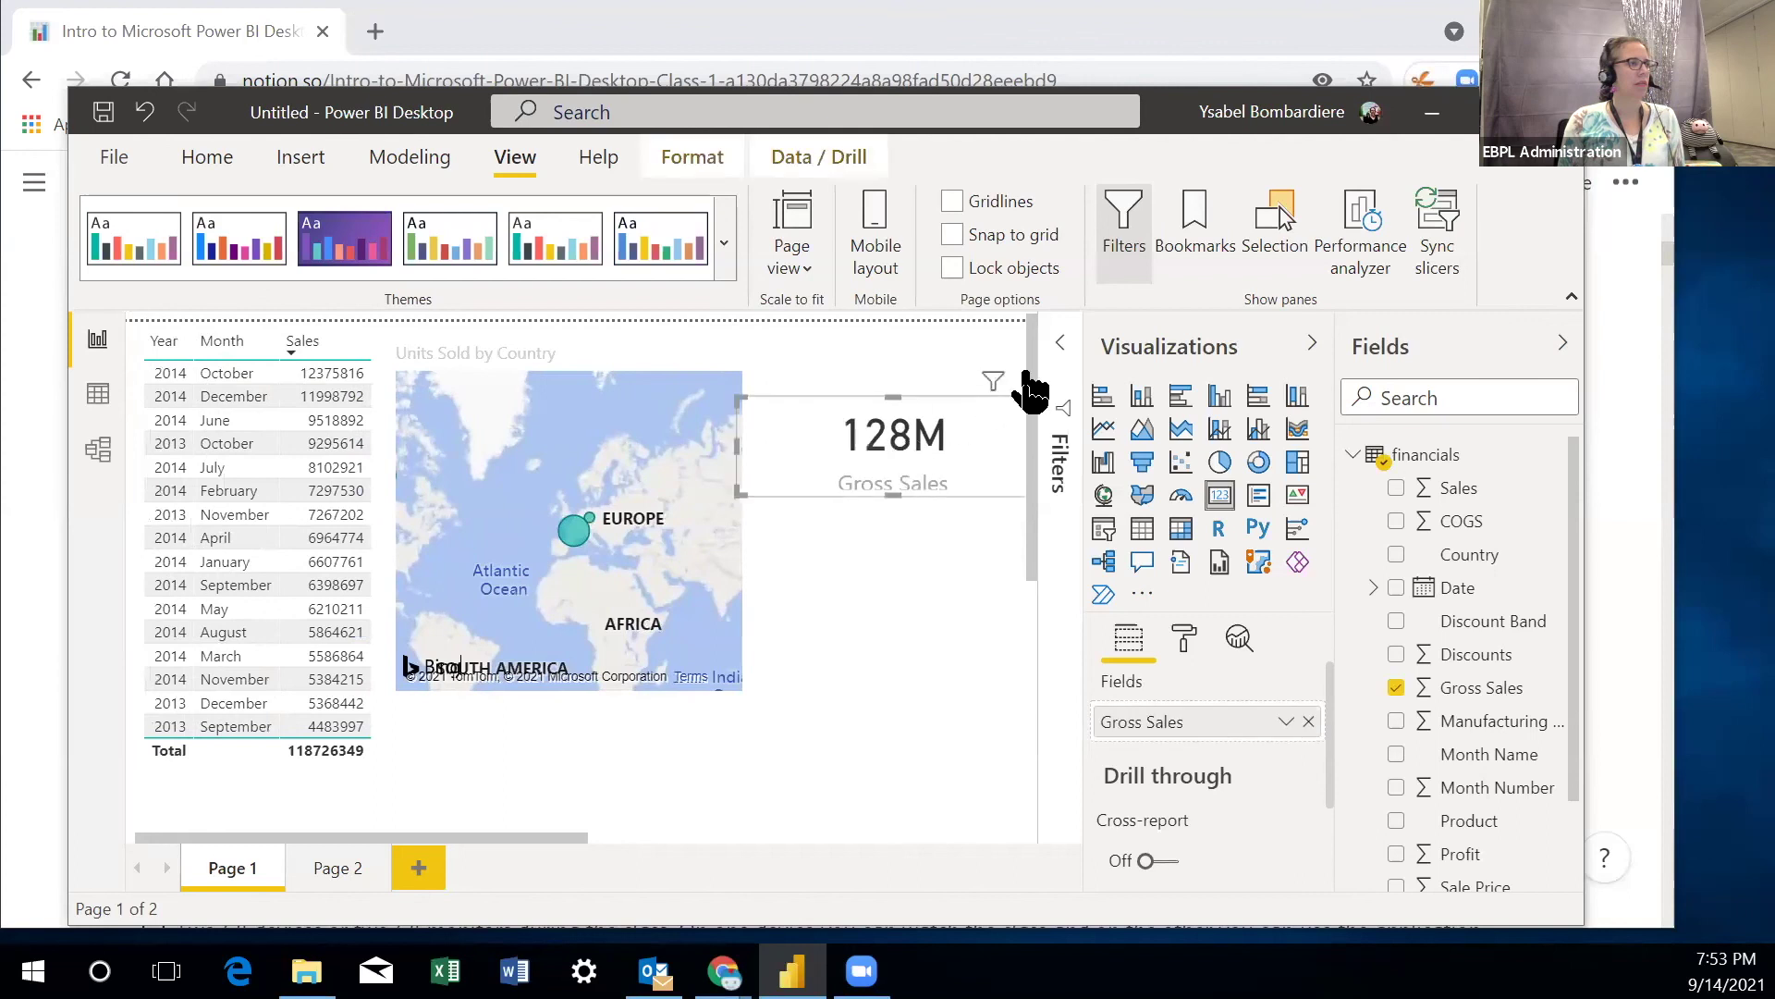
drag(1024, 376, 635, 690)
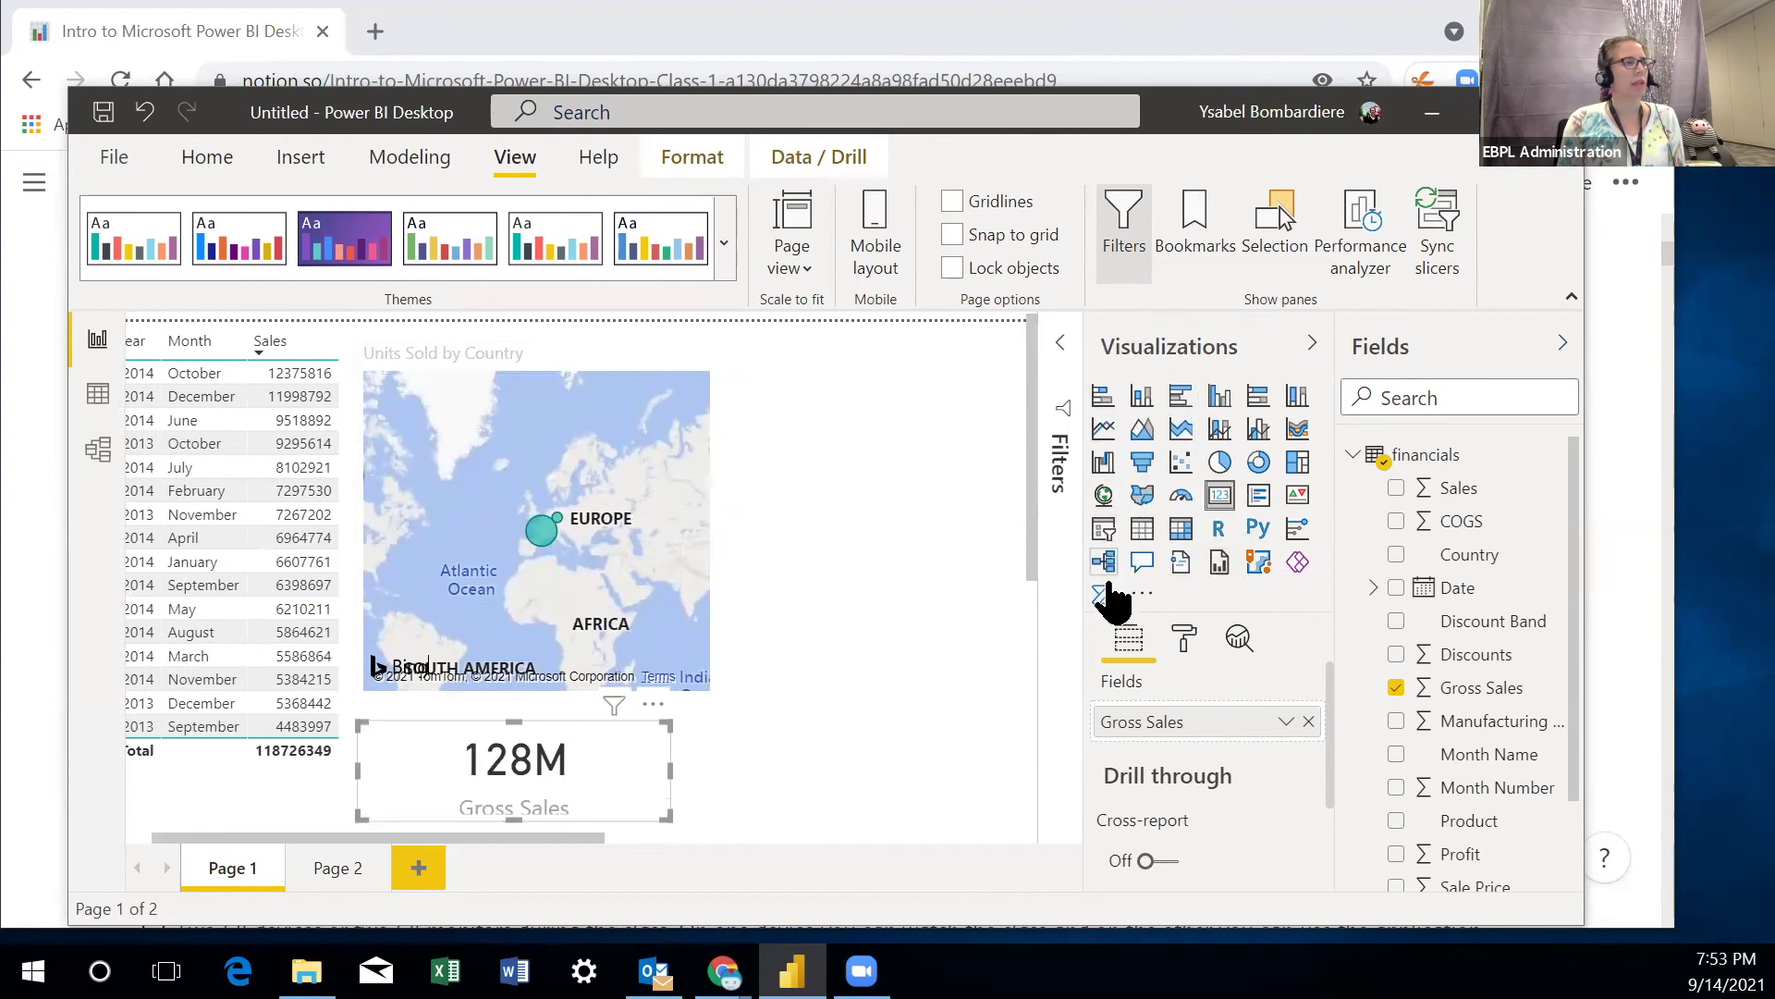
click(305, 167)
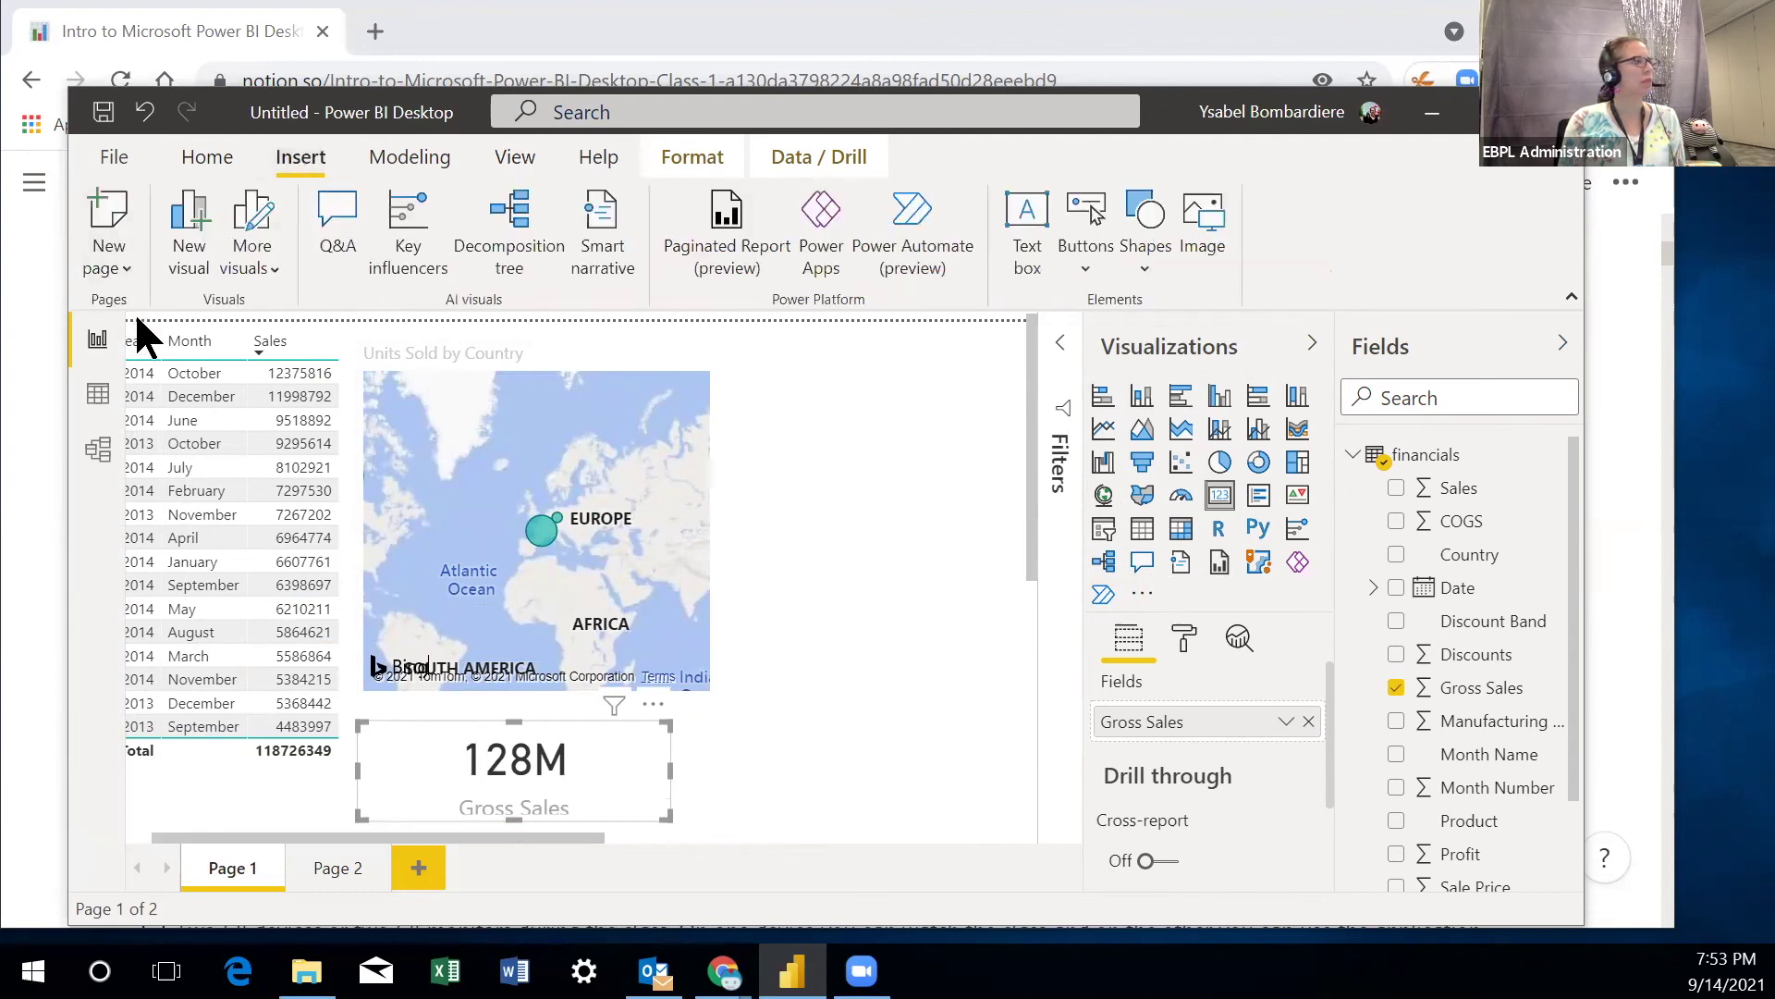
click(1025, 227)
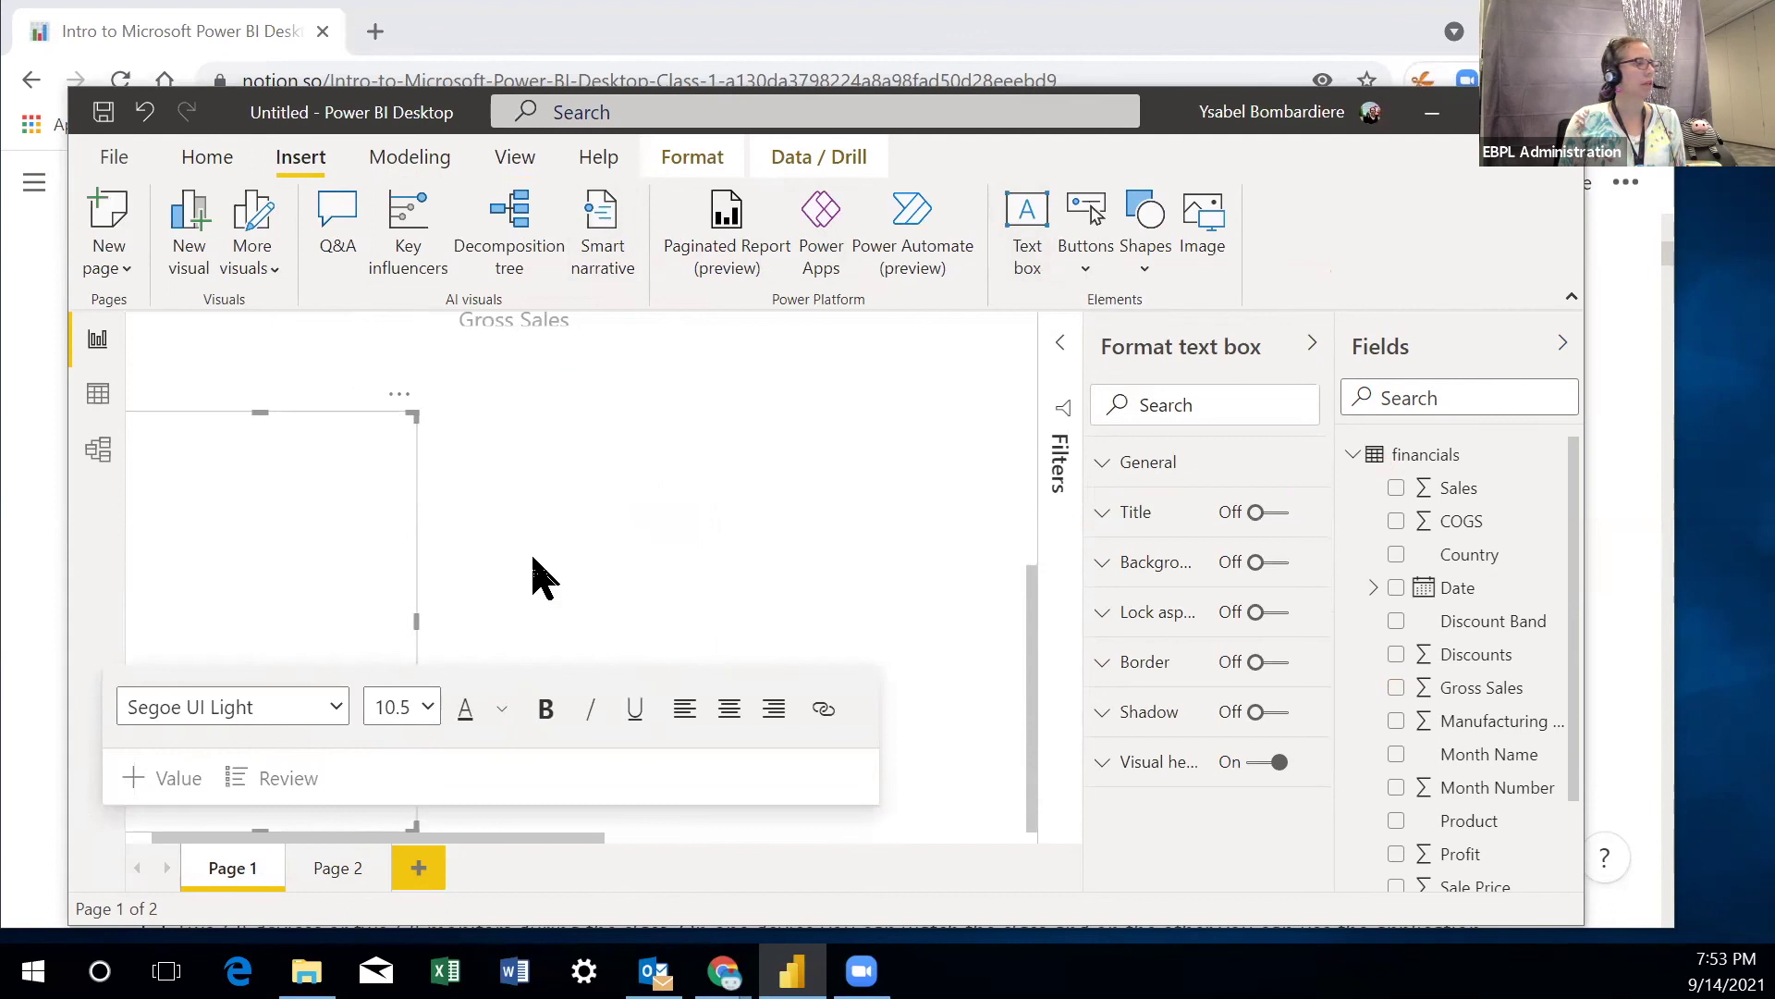
click(407, 370)
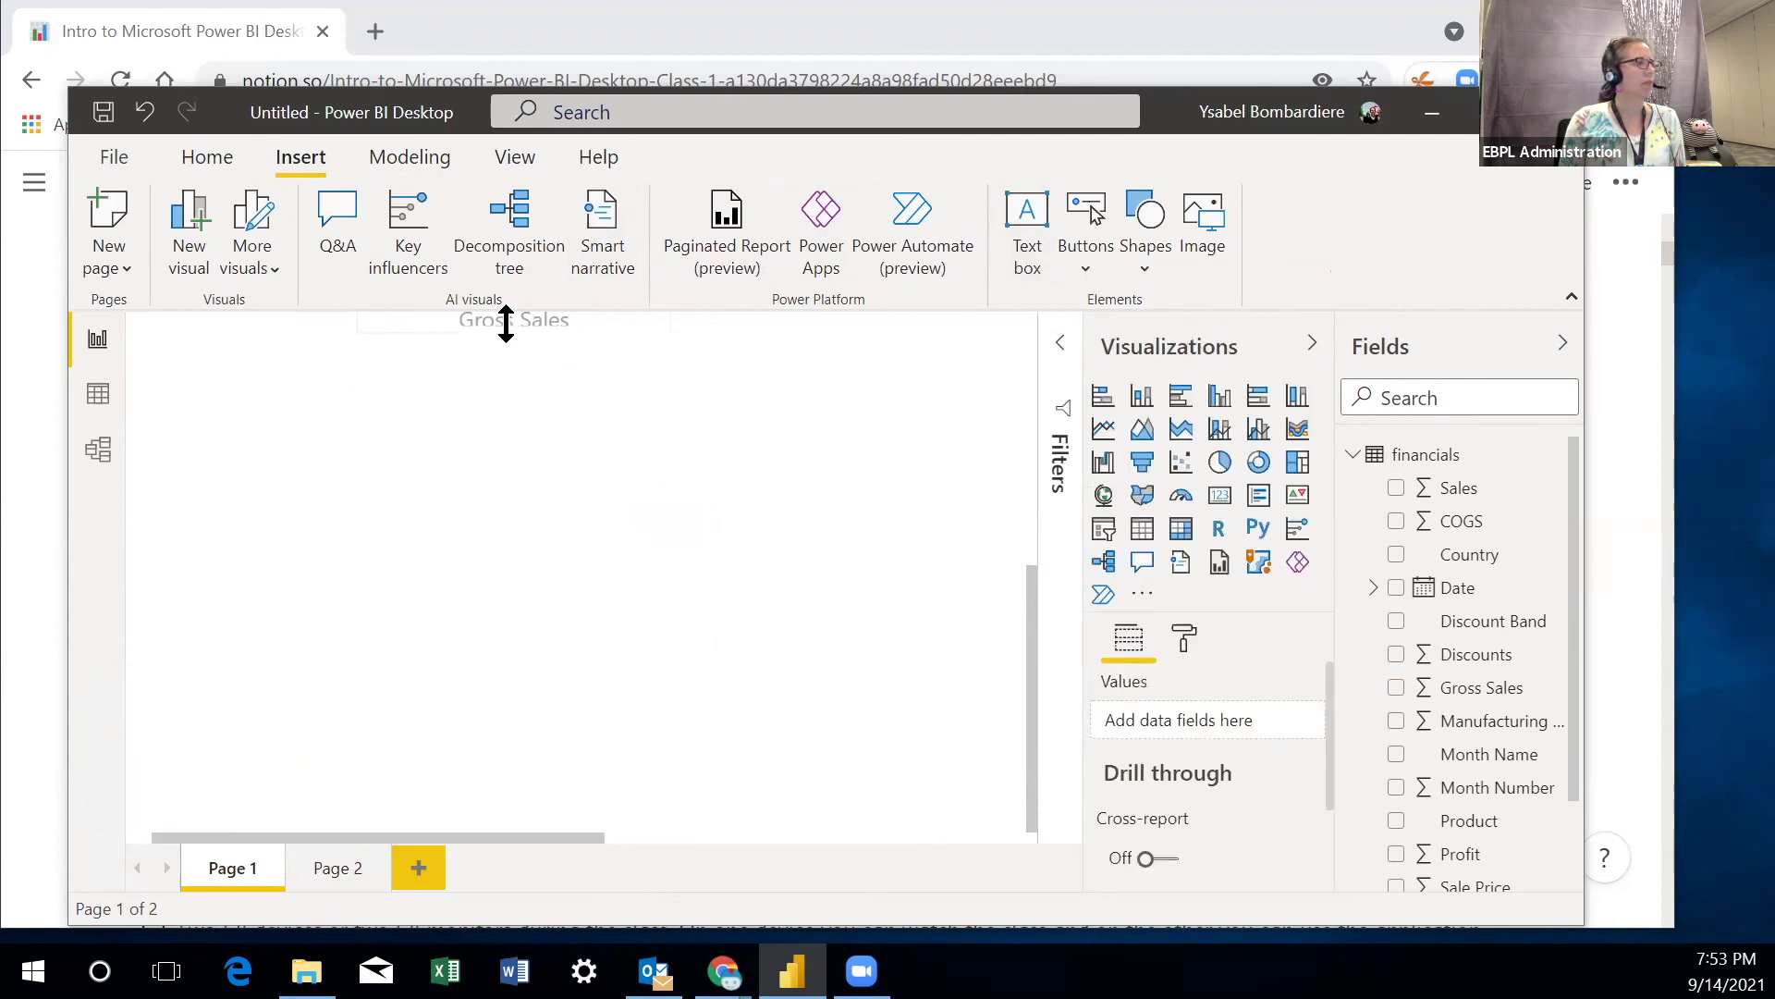
click(508, 322)
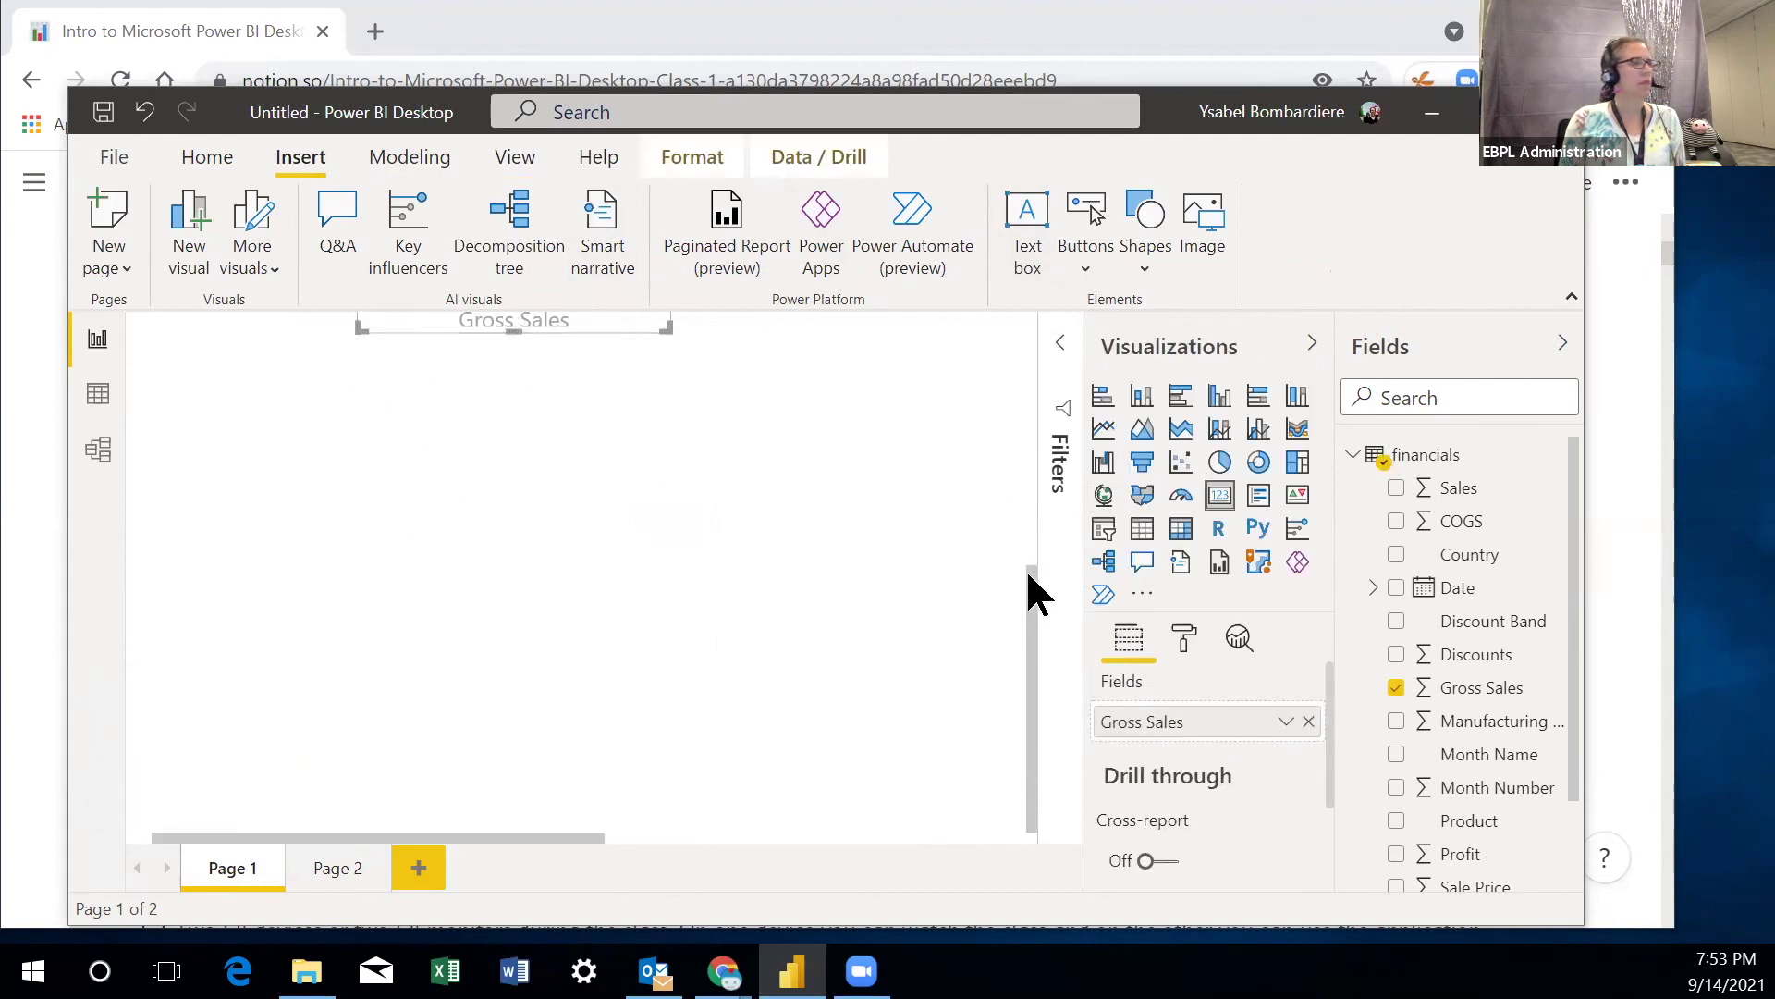
drag(1034, 528, 1001, 214)
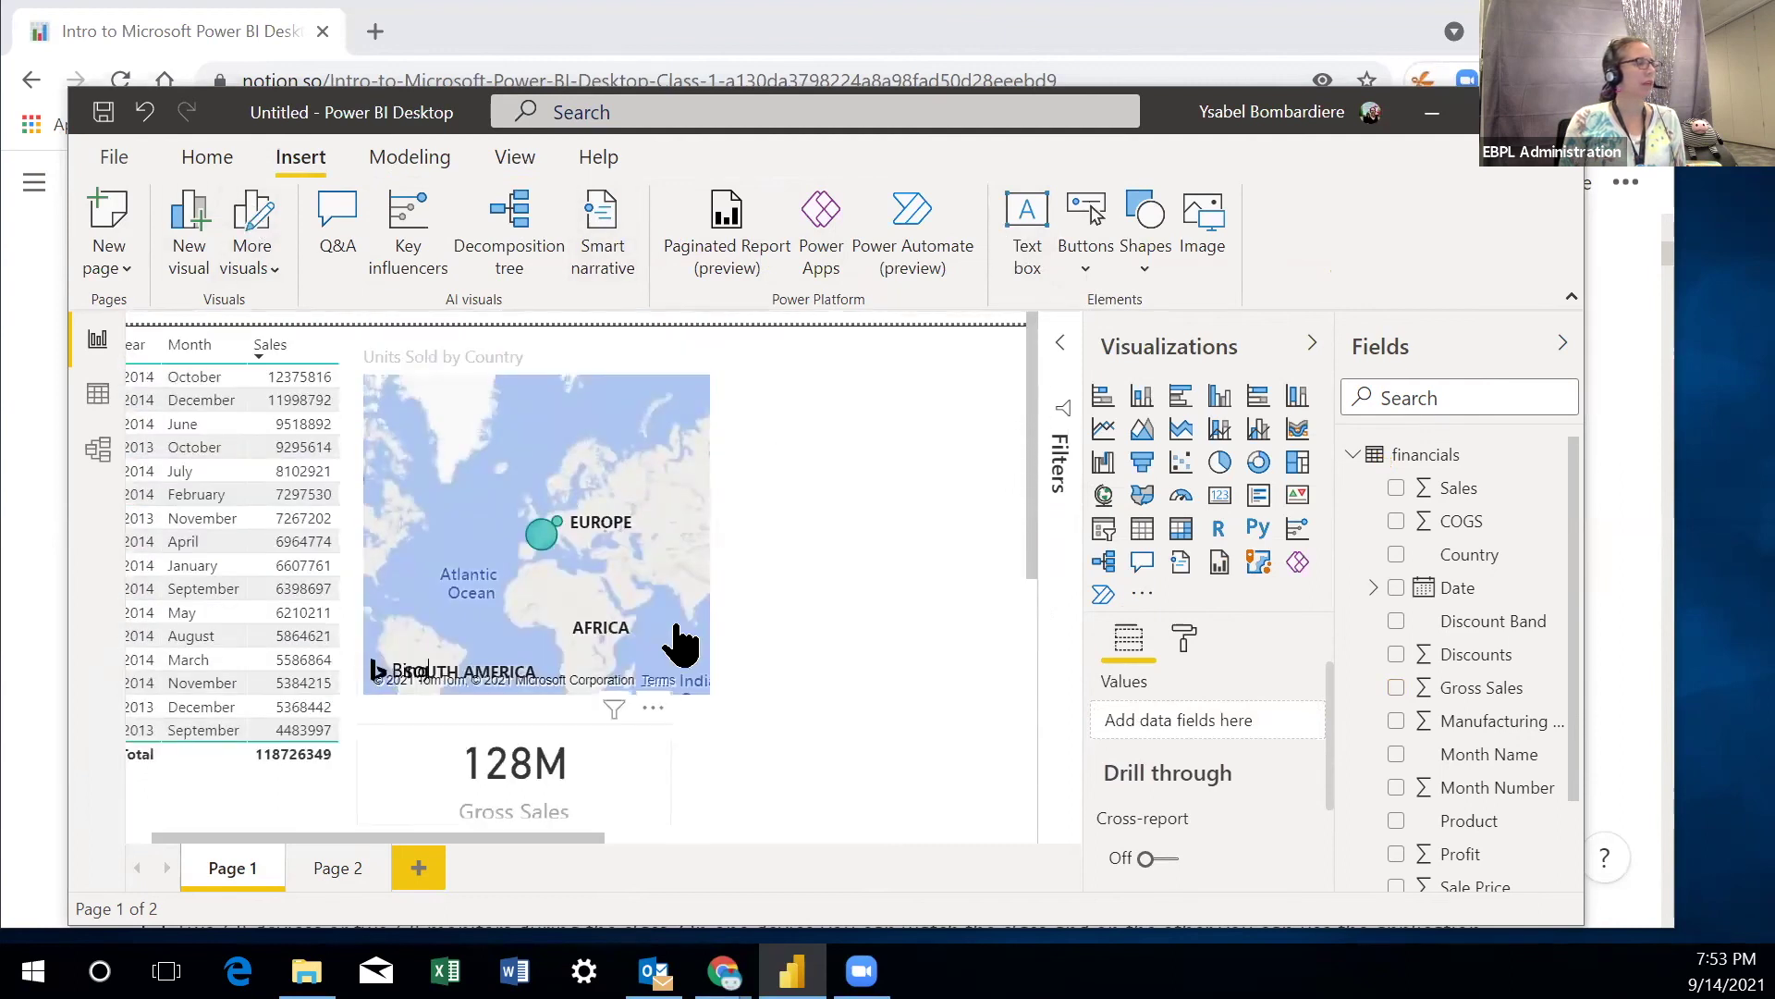
- Set the page view to Fit to page and move the Gross Sales card to the right of the map
click(515, 161)
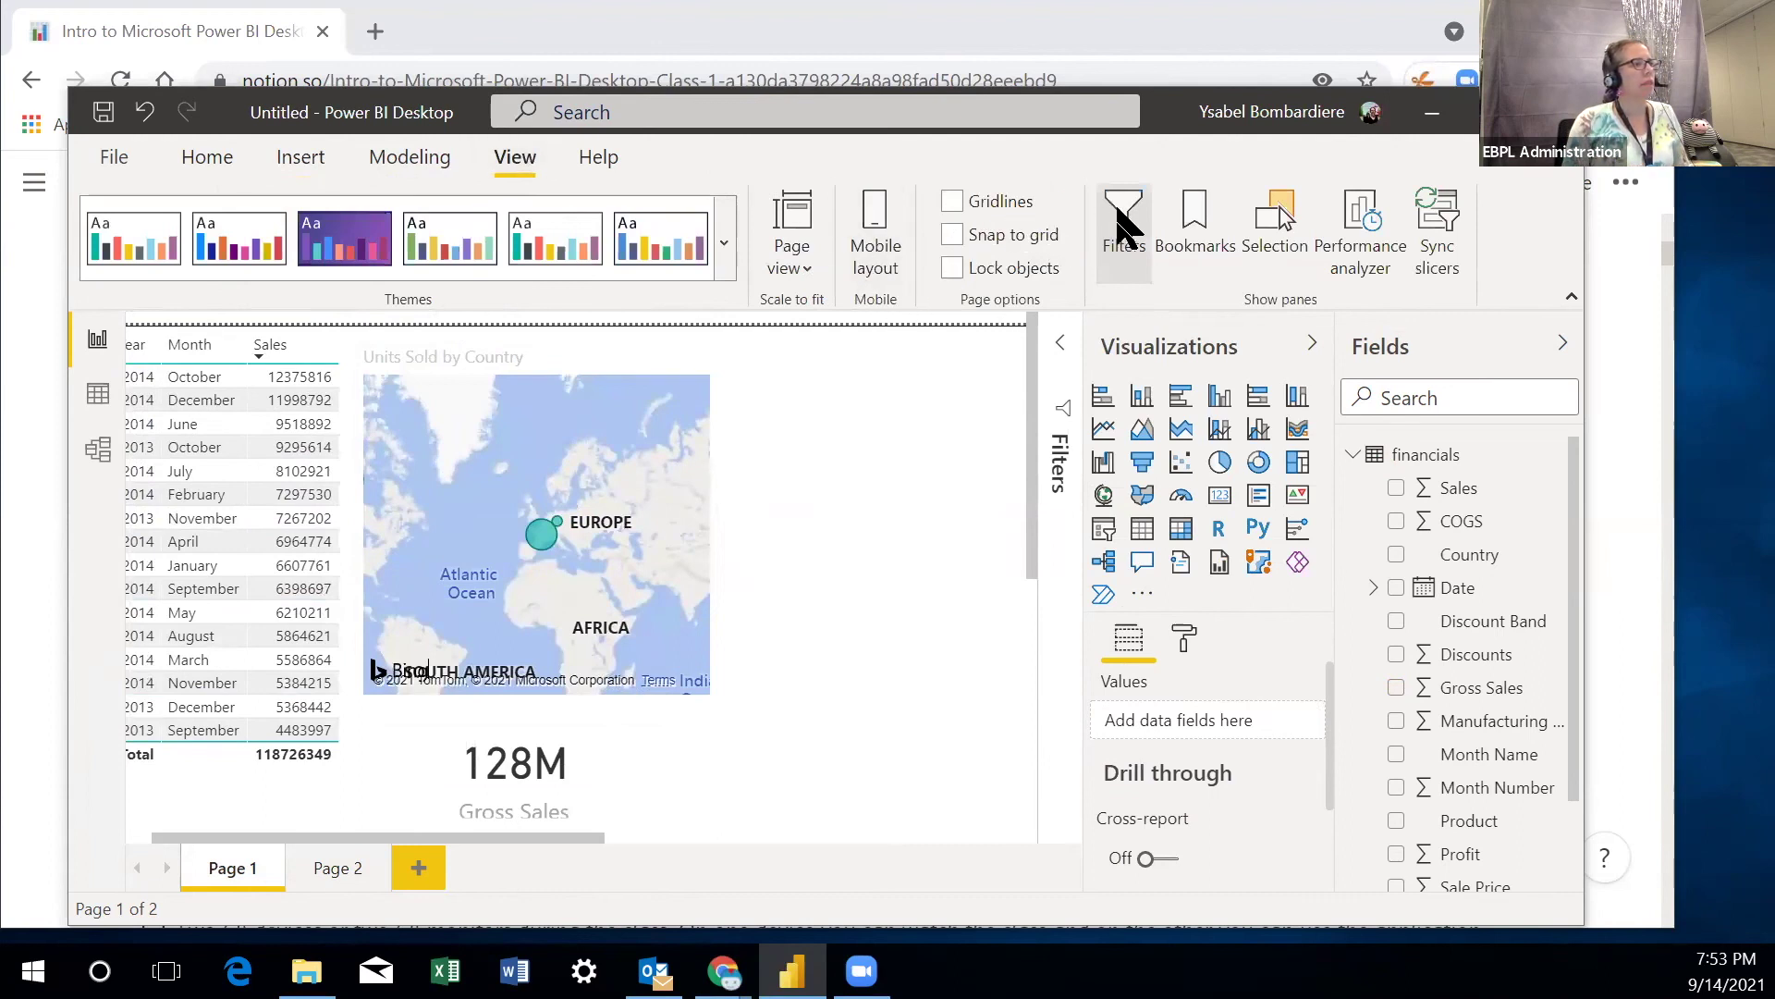
click(804, 269)
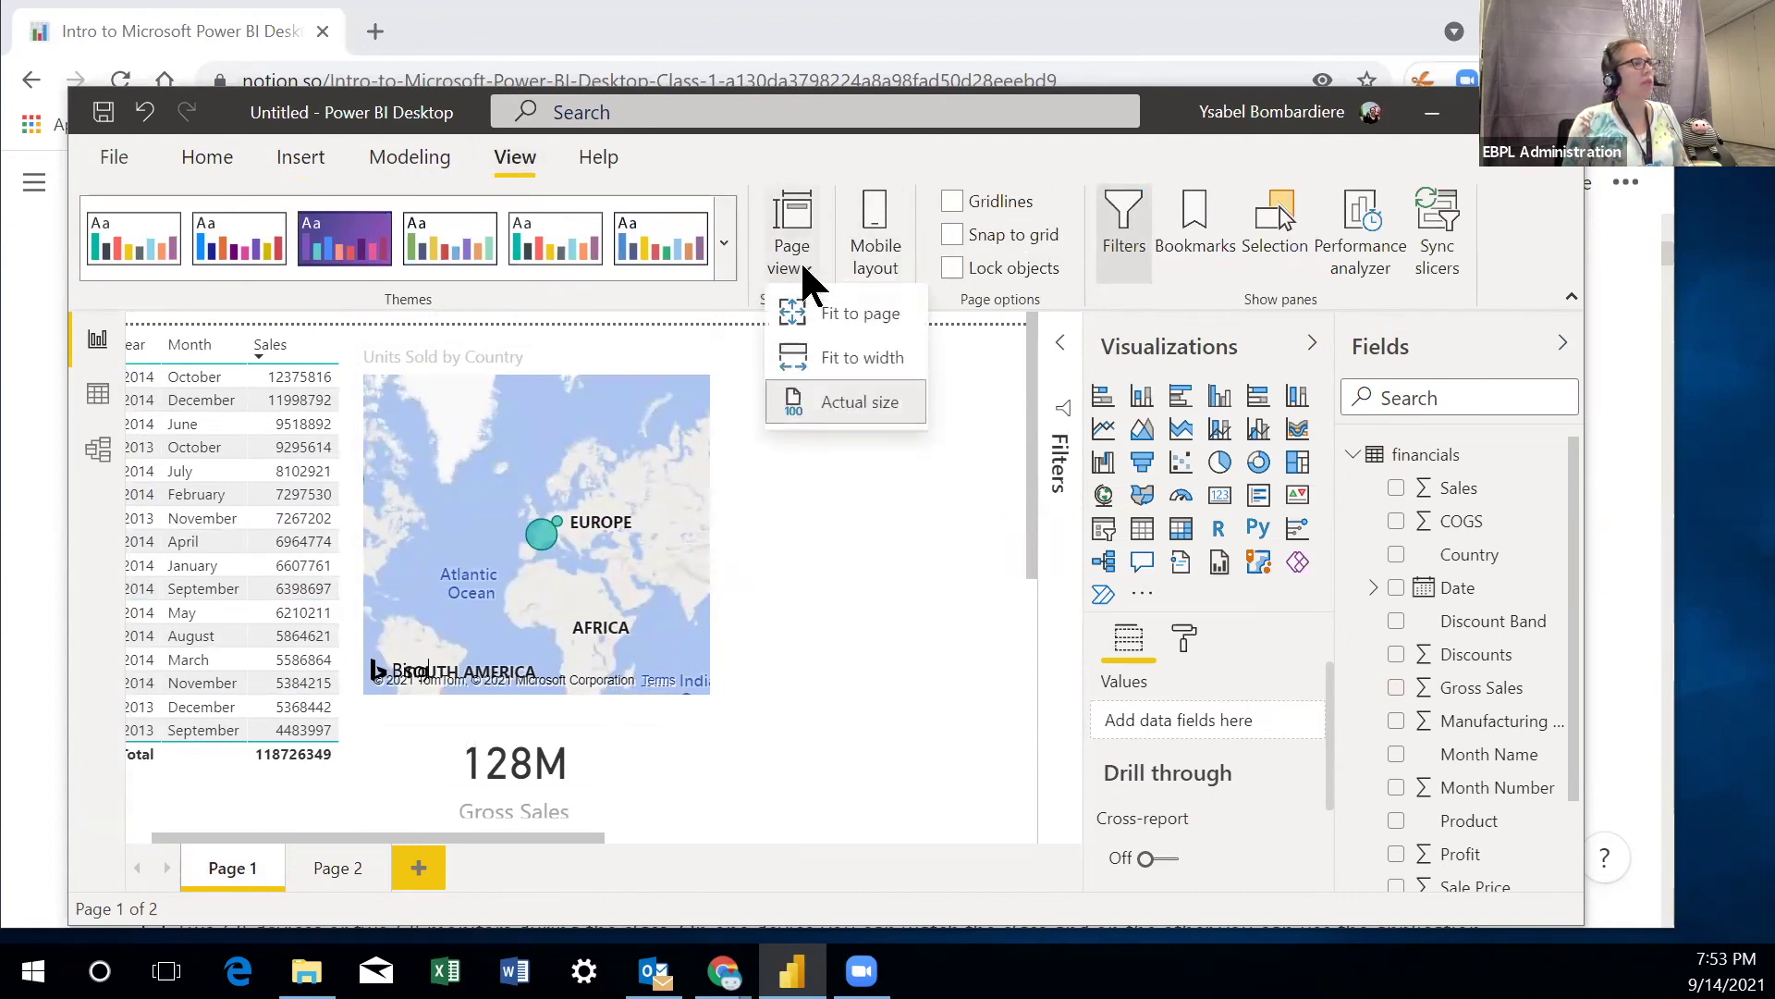
click(832, 315)
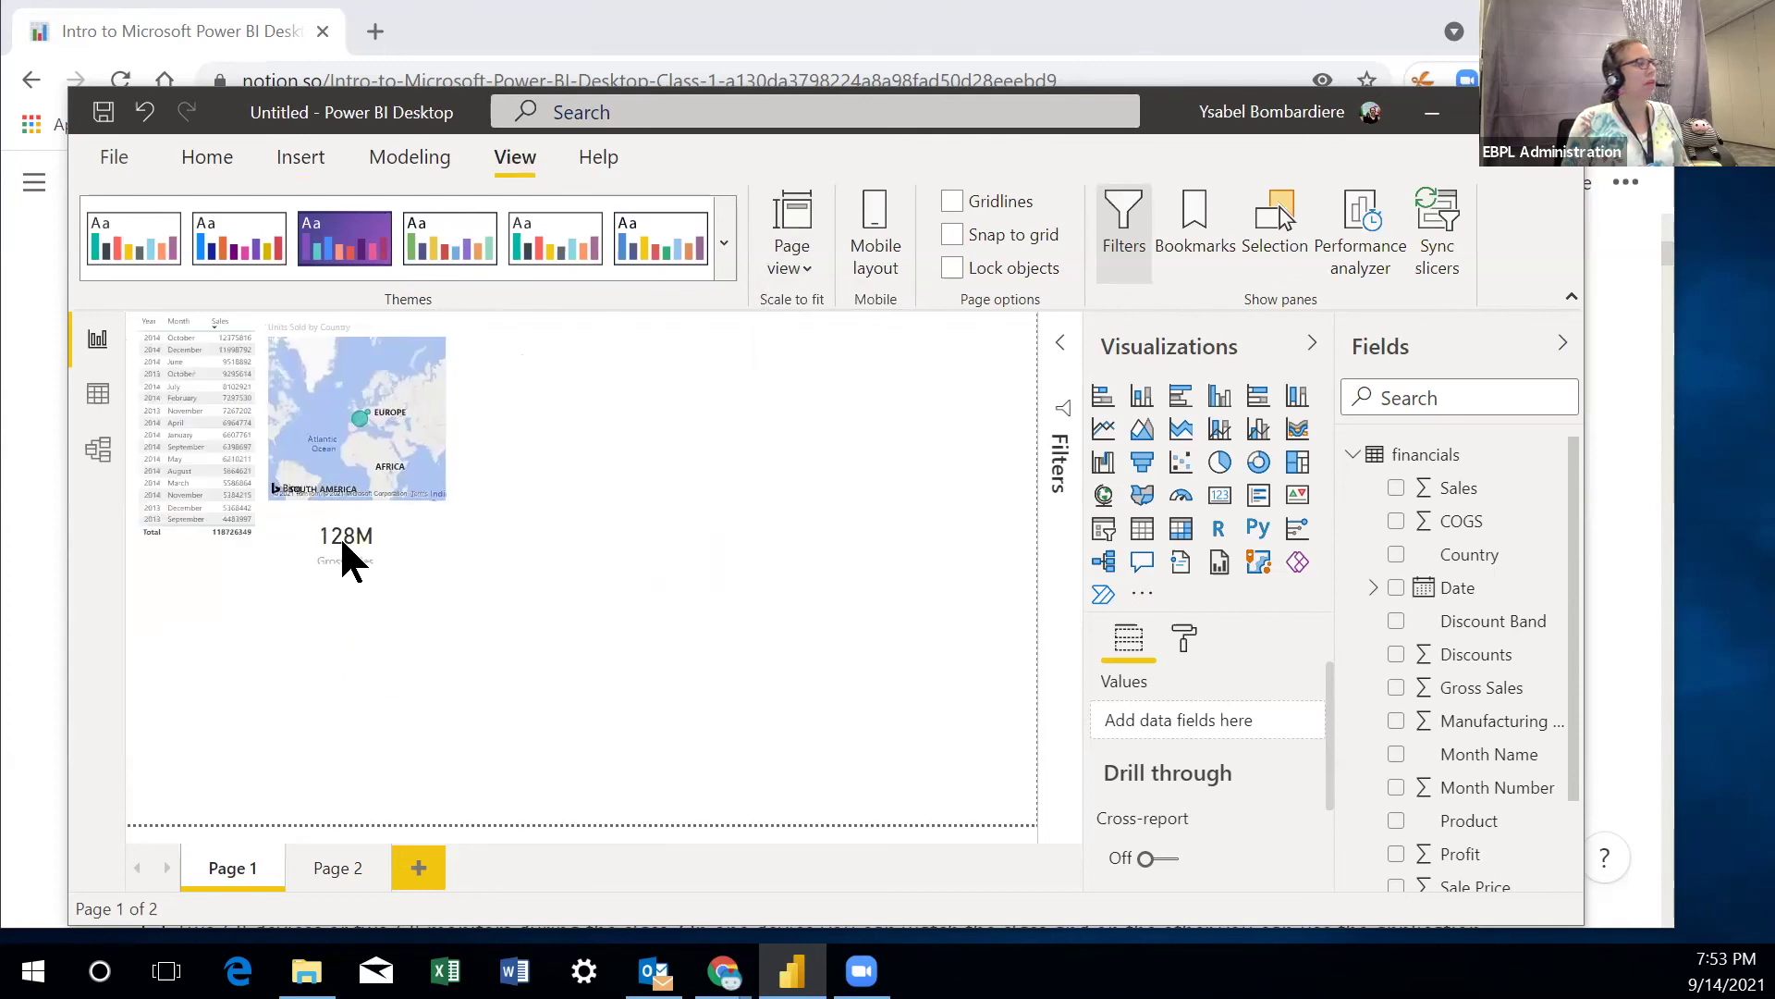
drag(413, 513, 588, 334)
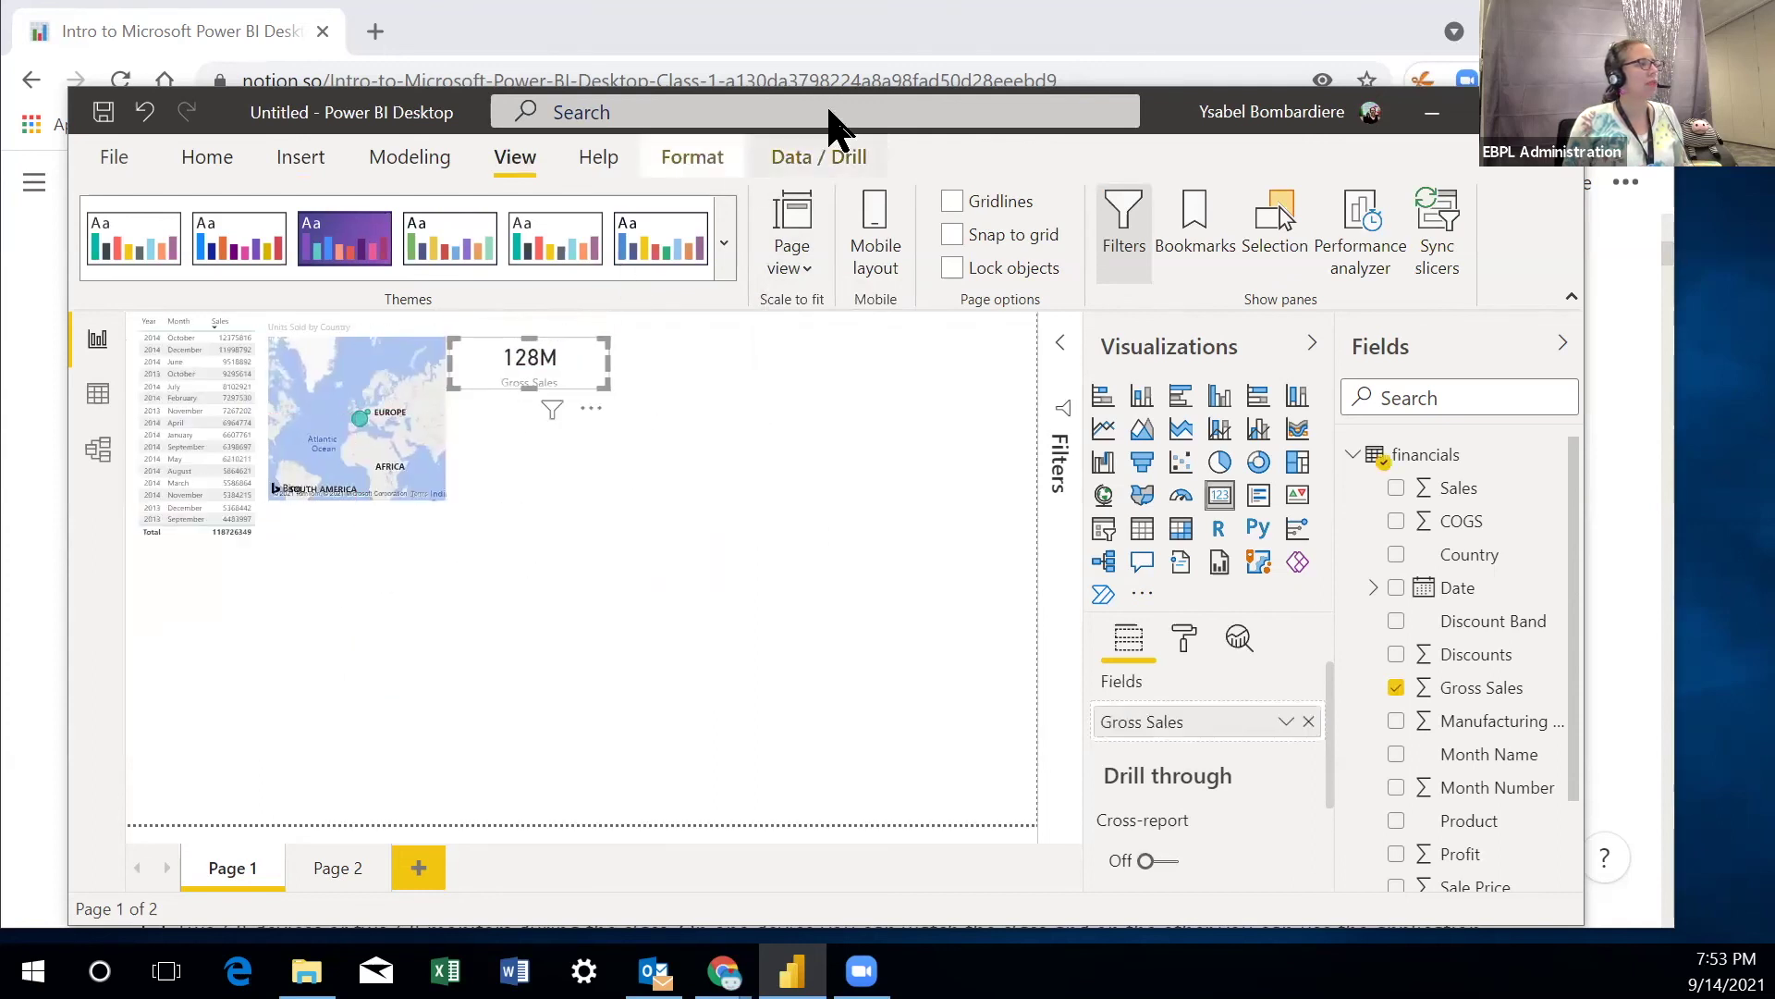
- Insert a text box under the Gross Sales card containing the text "Sales Report"
click(307, 163)
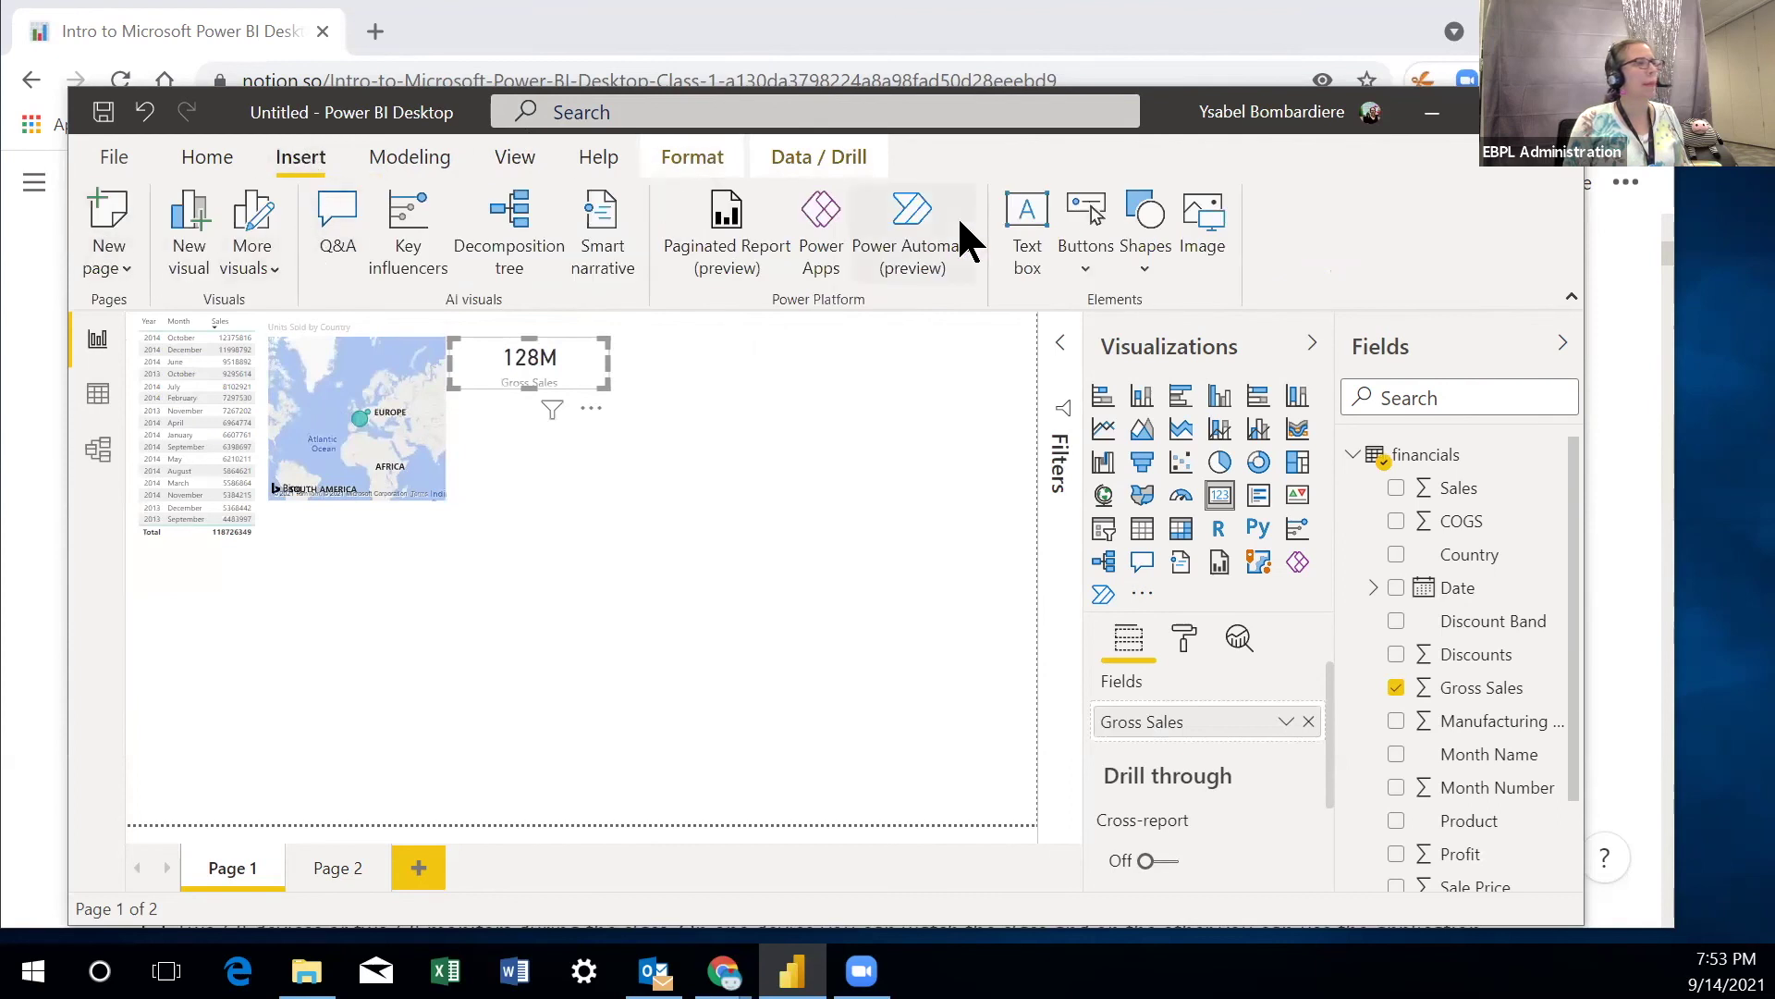
click(1027, 220)
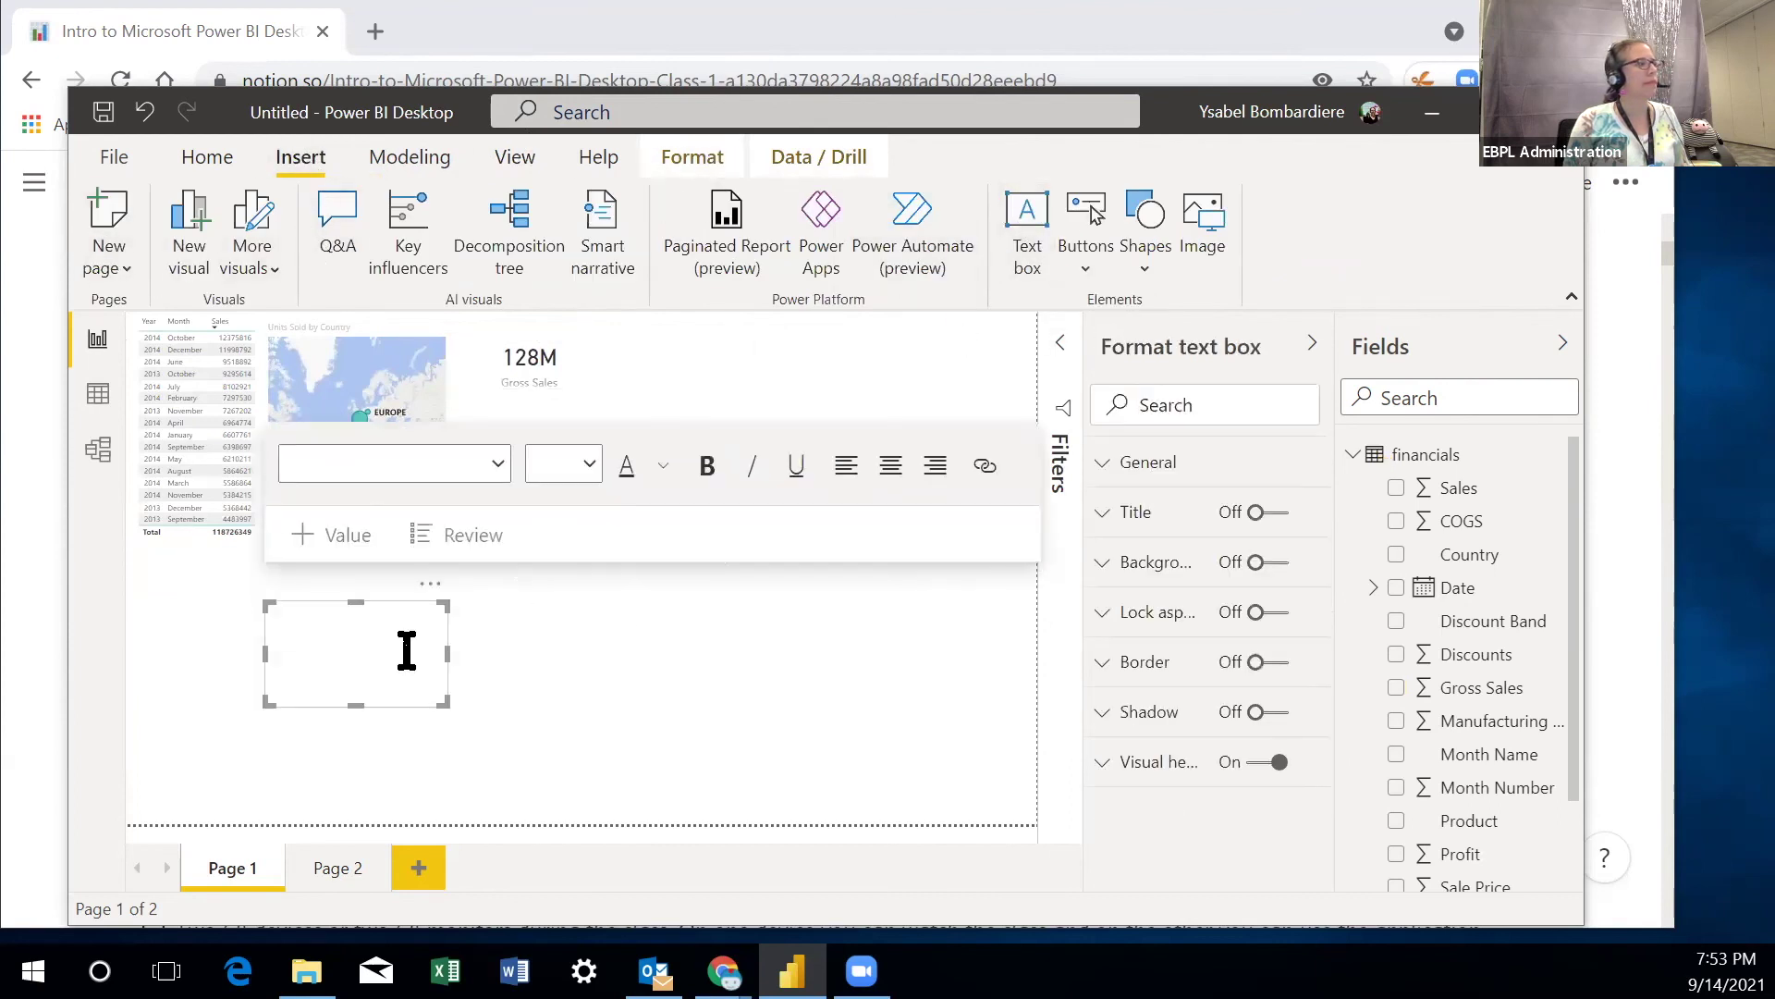
drag(435, 601, 612, 407)
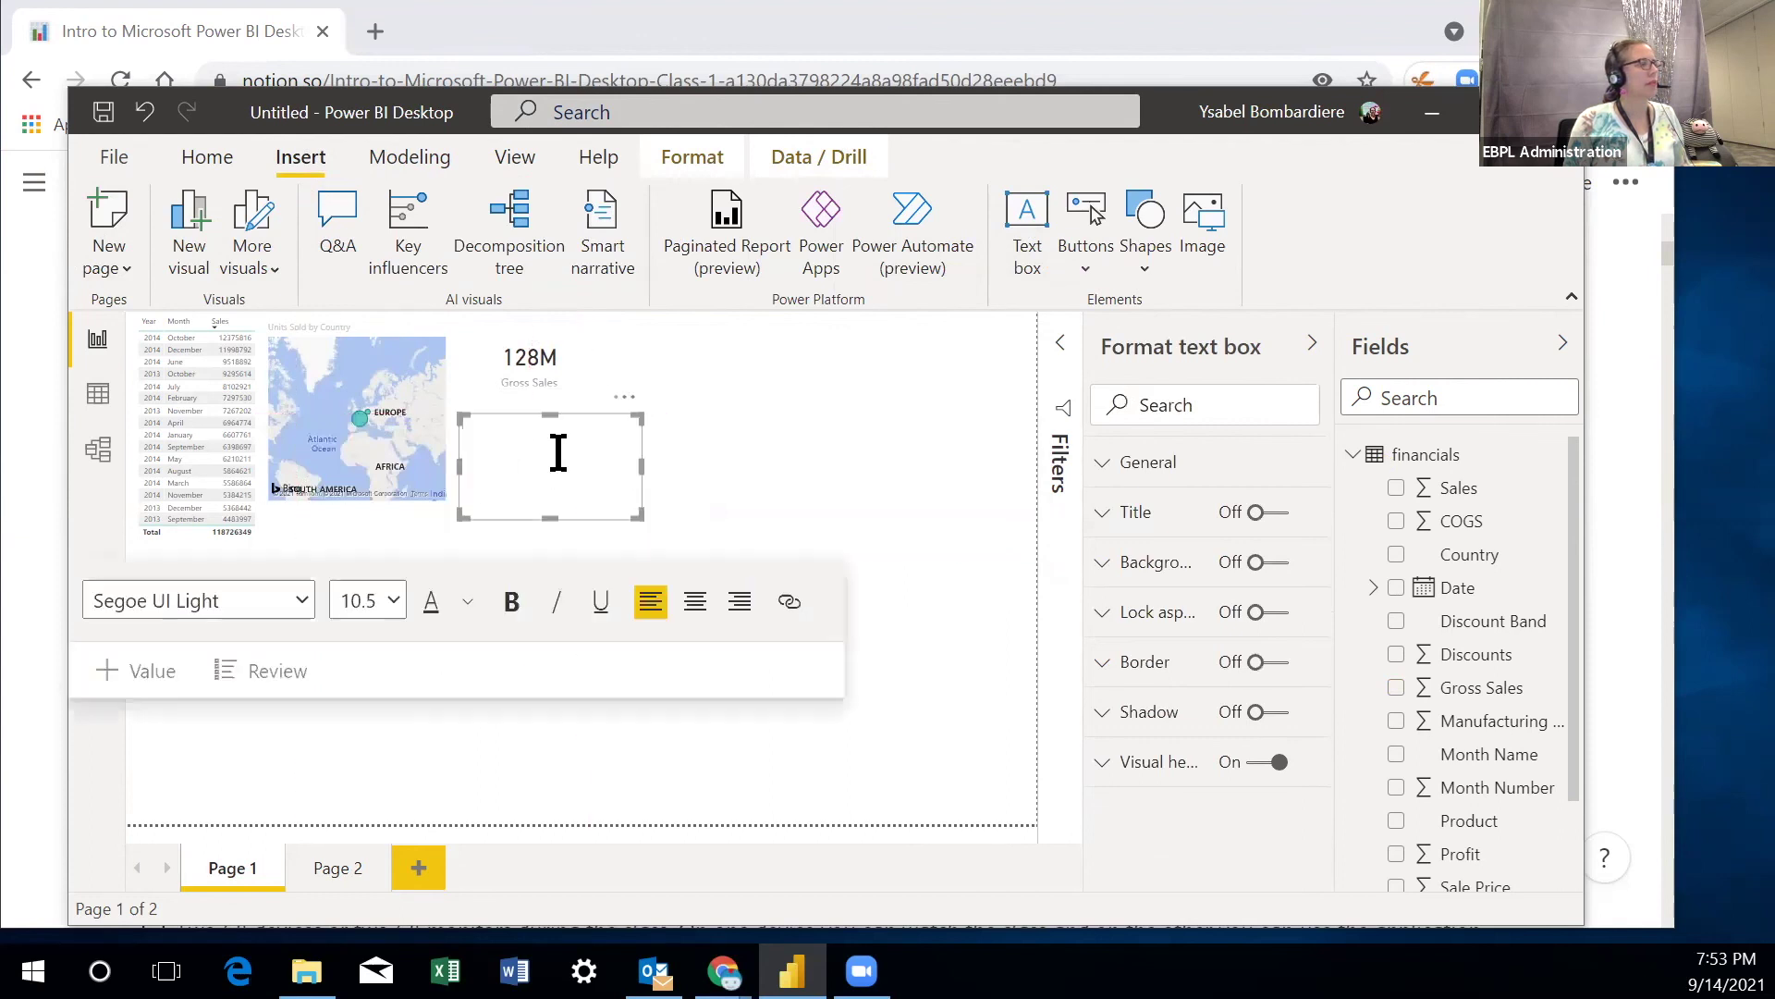
text(Year)
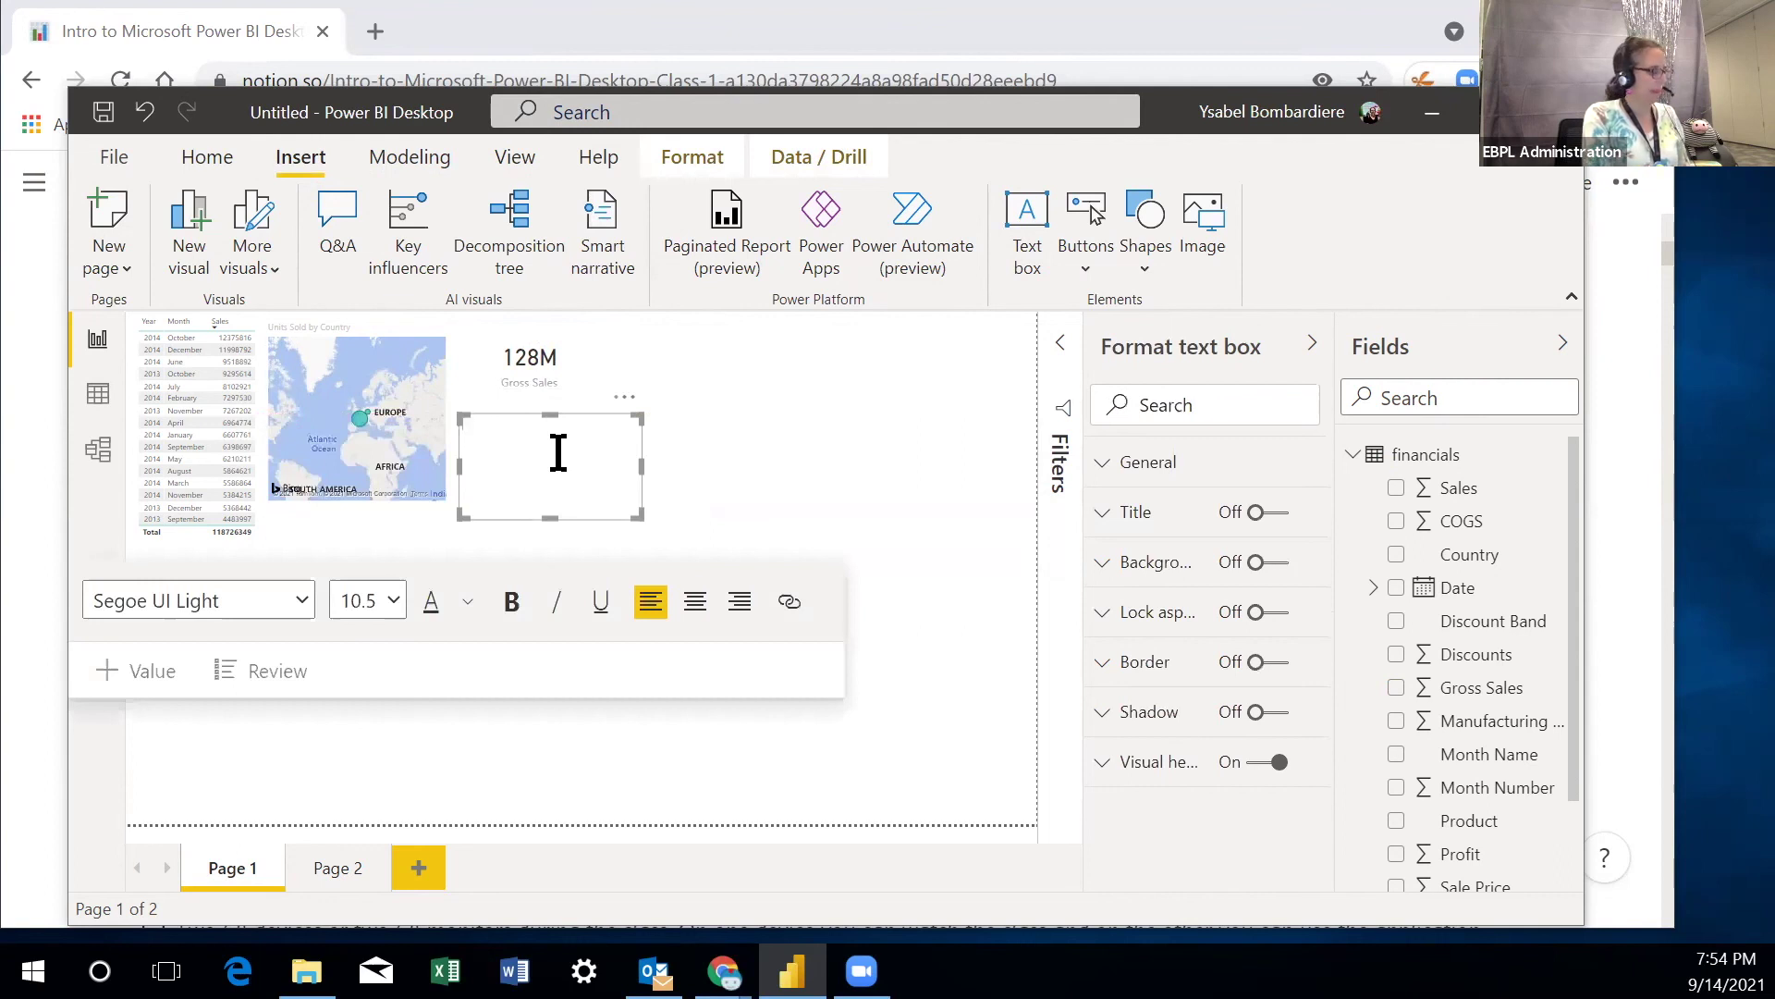
text(port)
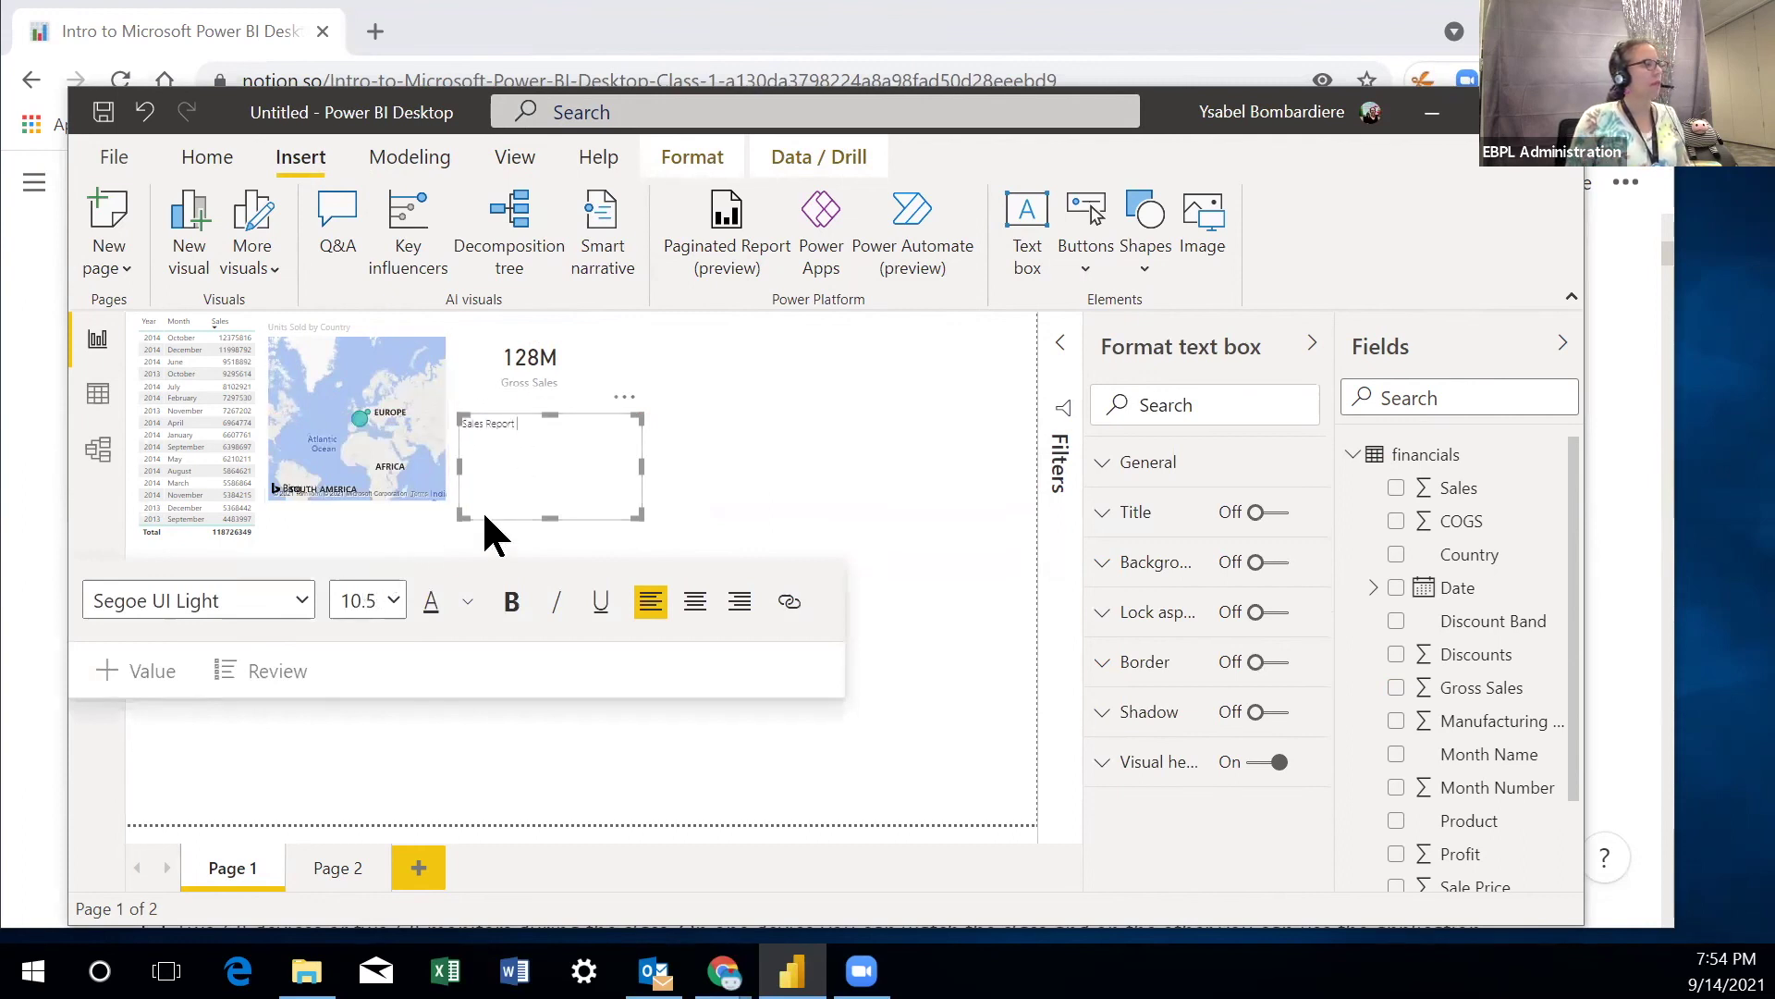
- Set the font size of the Sales Report text to 60
drag(524, 424, 463, 420)
click(391, 601)
click(357, 513)
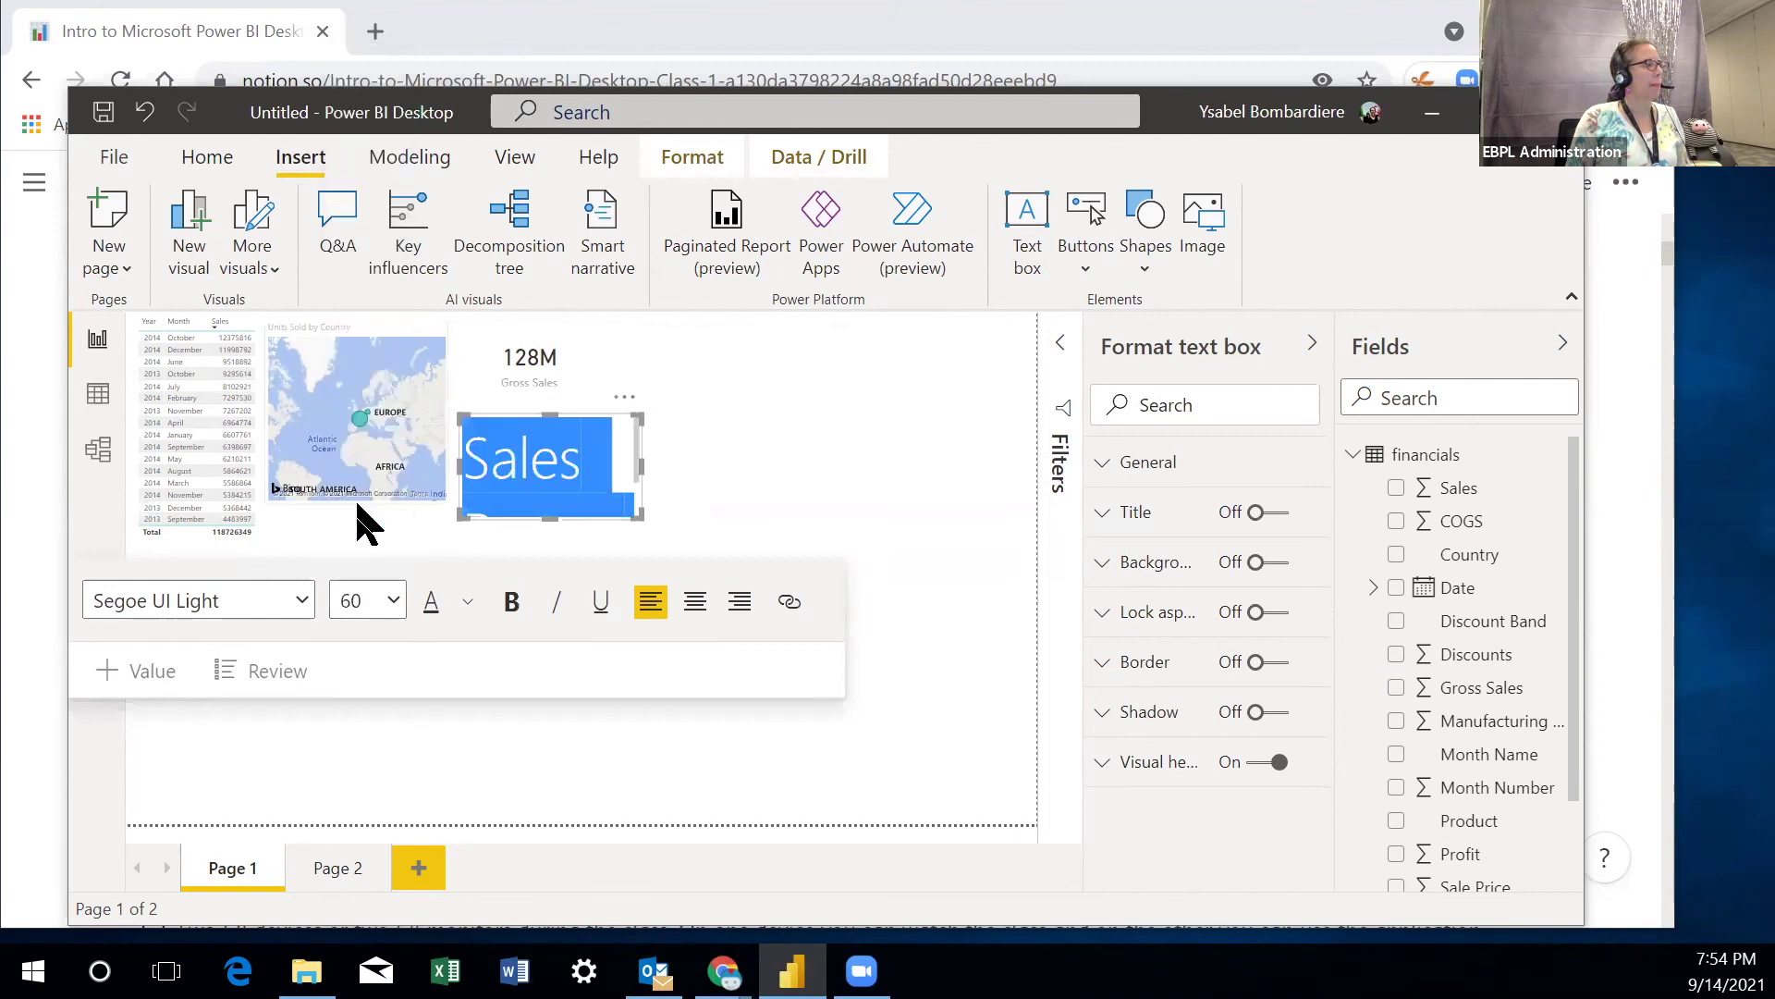
- Widen the text box so the title fits on one line, and move it below the map
drag(642, 464, 775, 462)
click(570, 460)
drag(623, 414, 555, 449)
drag(764, 436, 588, 509)
click(757, 552)
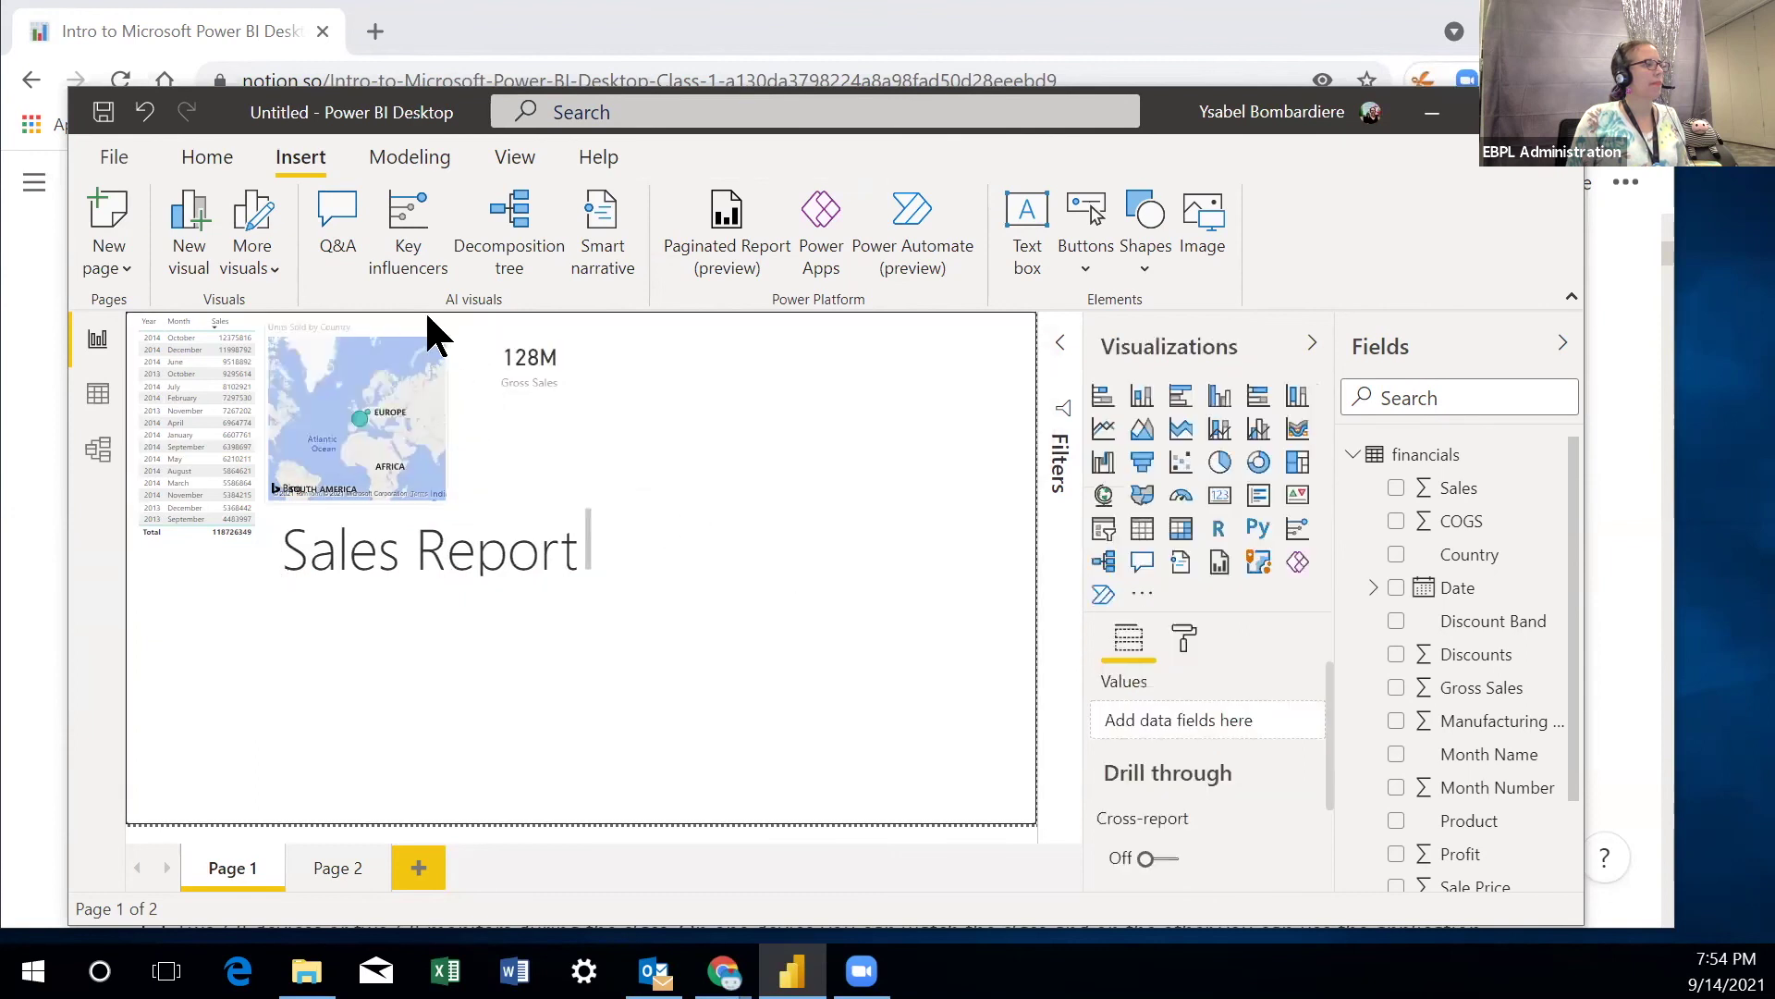
- Move the map toward the middle of the page, clear of the title, and place the Sales Report title at the page's top
click(421, 359)
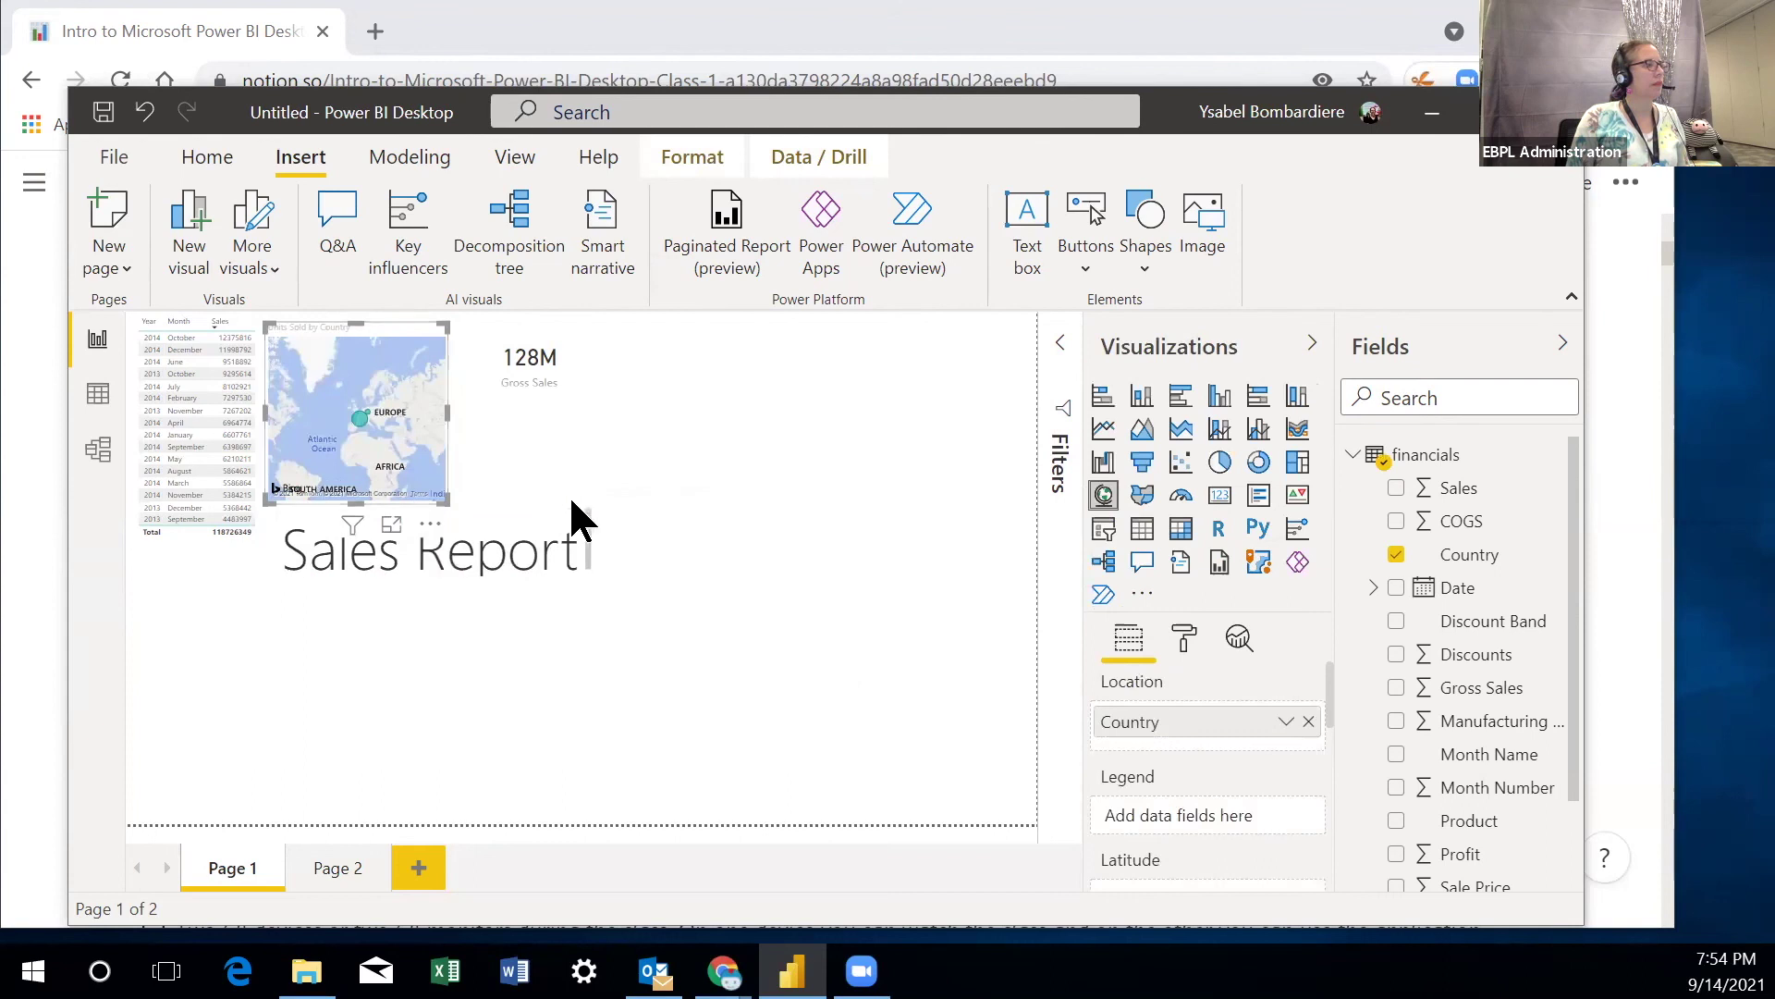
drag(574, 534, 781, 595)
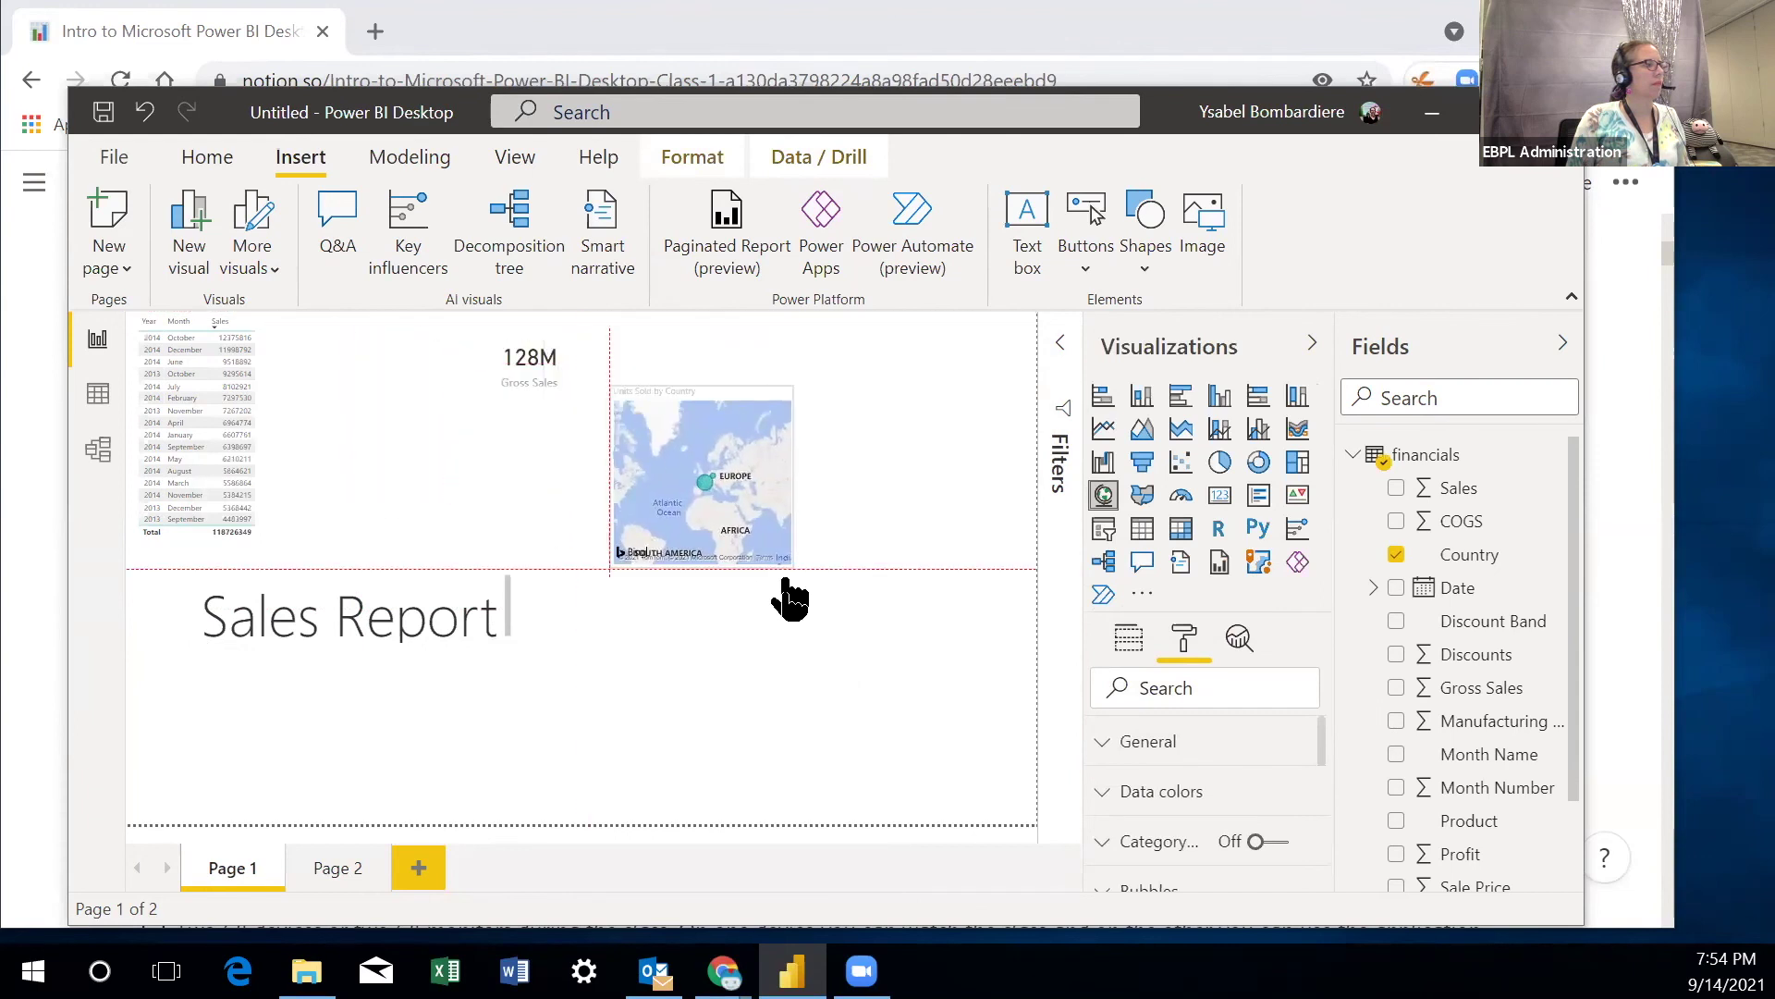
drag(496, 573, 467, 344)
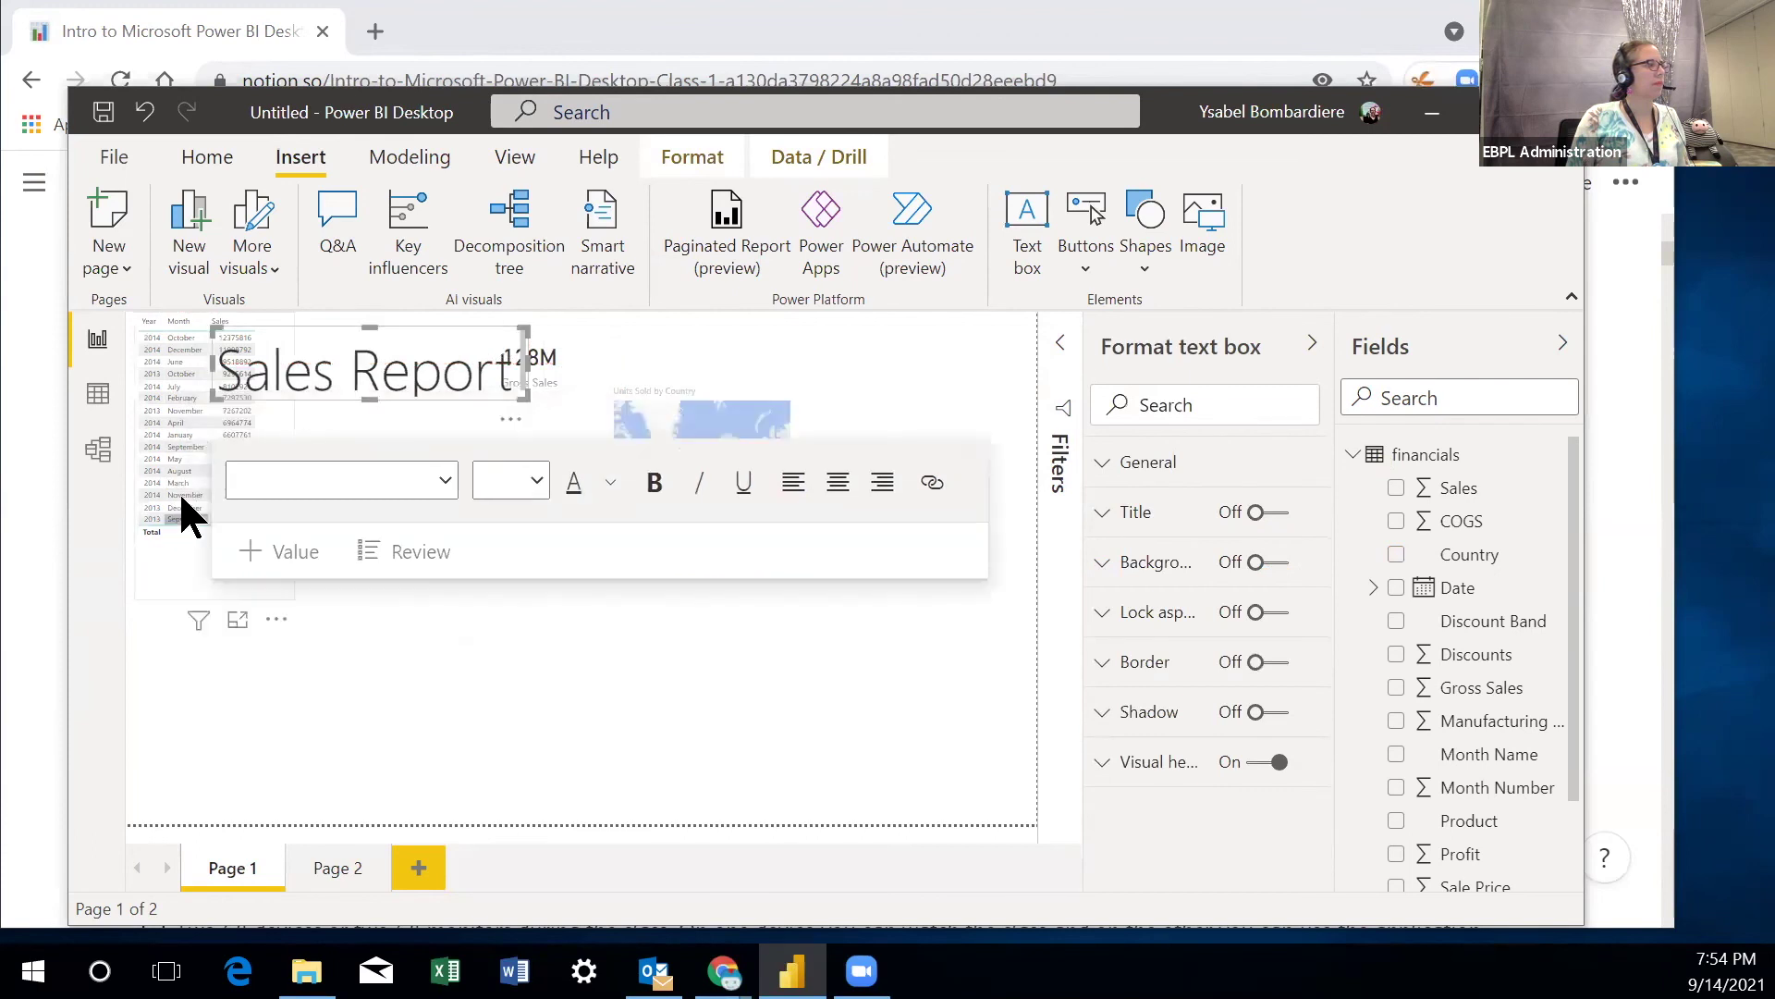
- Place the sales table below the Sales Report title and the map directly to the right of the table
click(265, 547)
drag(274, 591, 371, 742)
drag(767, 385, 535, 335)
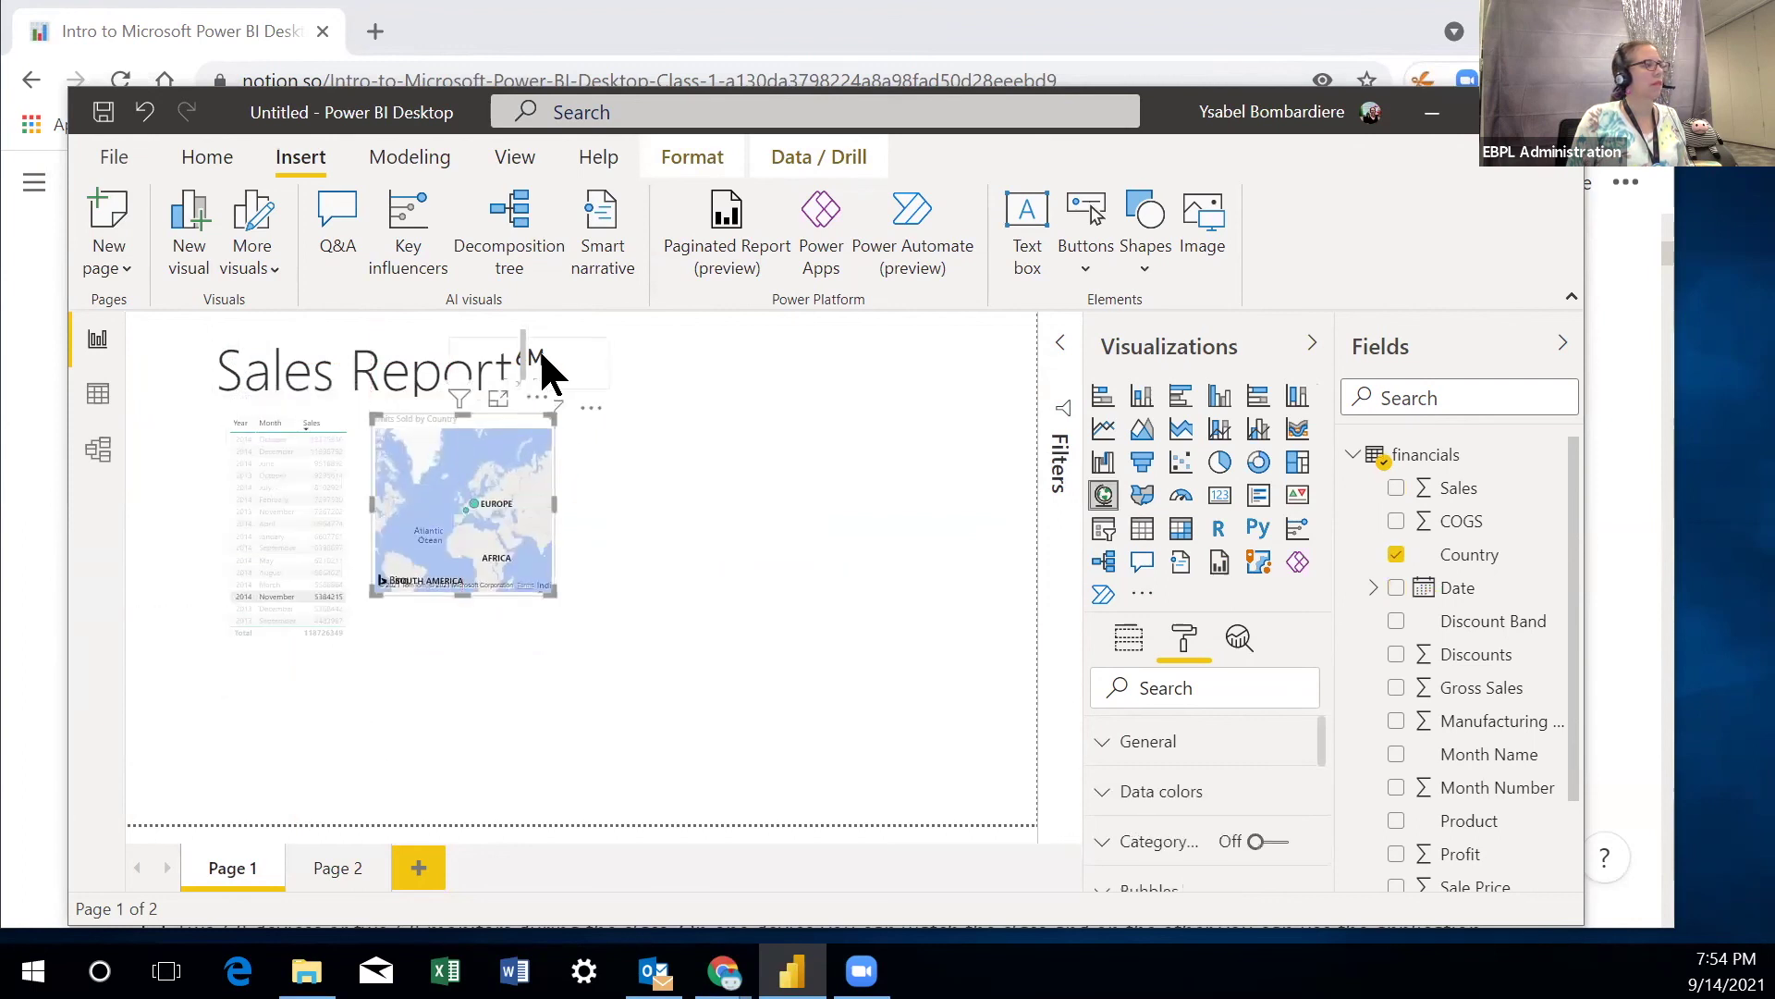
- Place the Gross Sales card under the map and align the Sales Report title above the table and map
drag(574, 407, 510, 684)
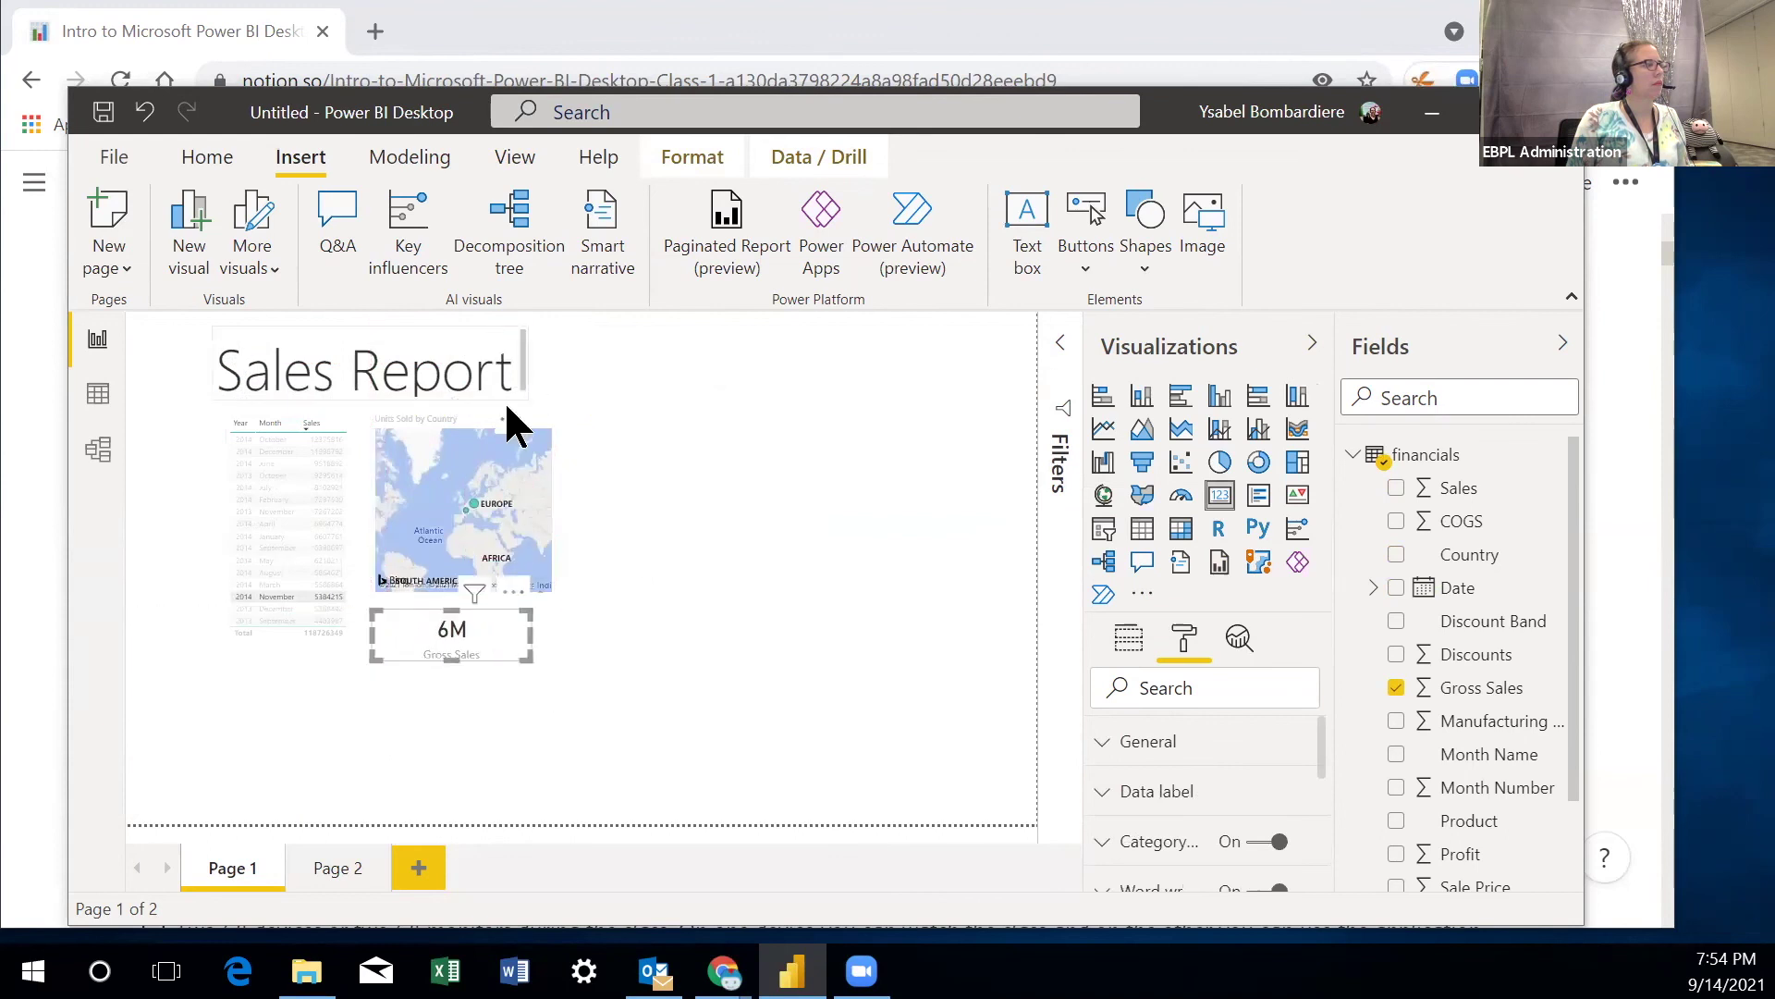
click(522, 430)
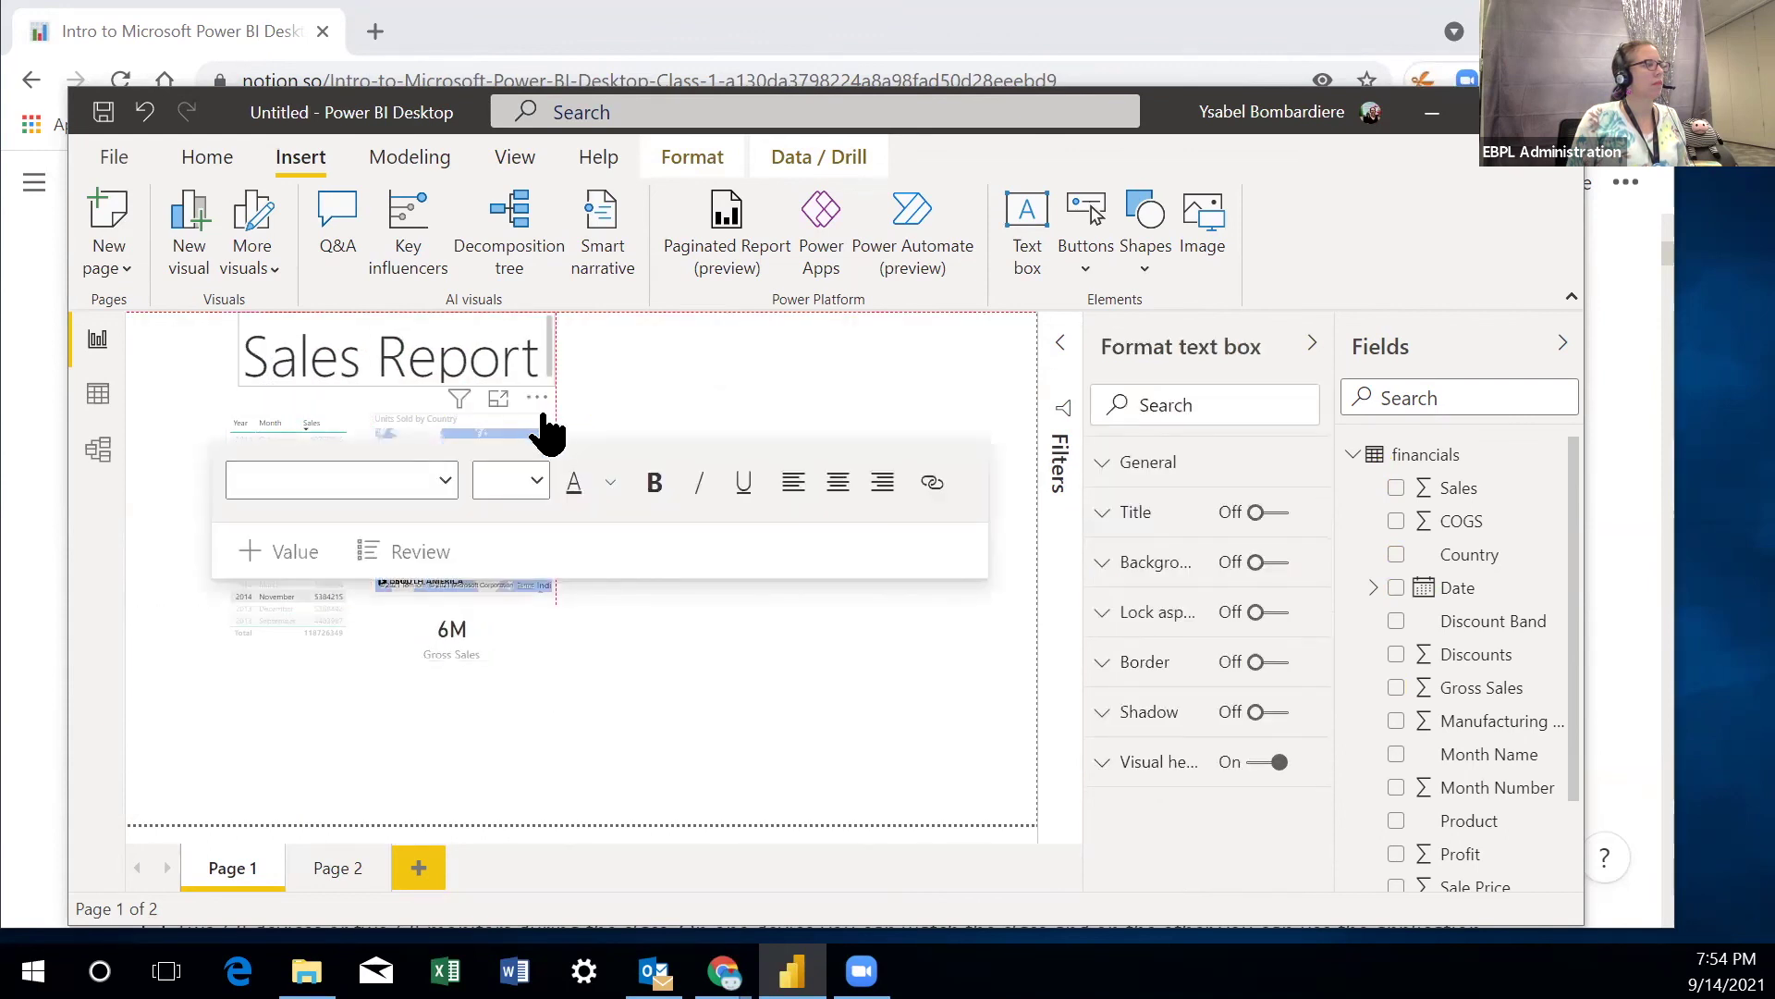
click(651, 350)
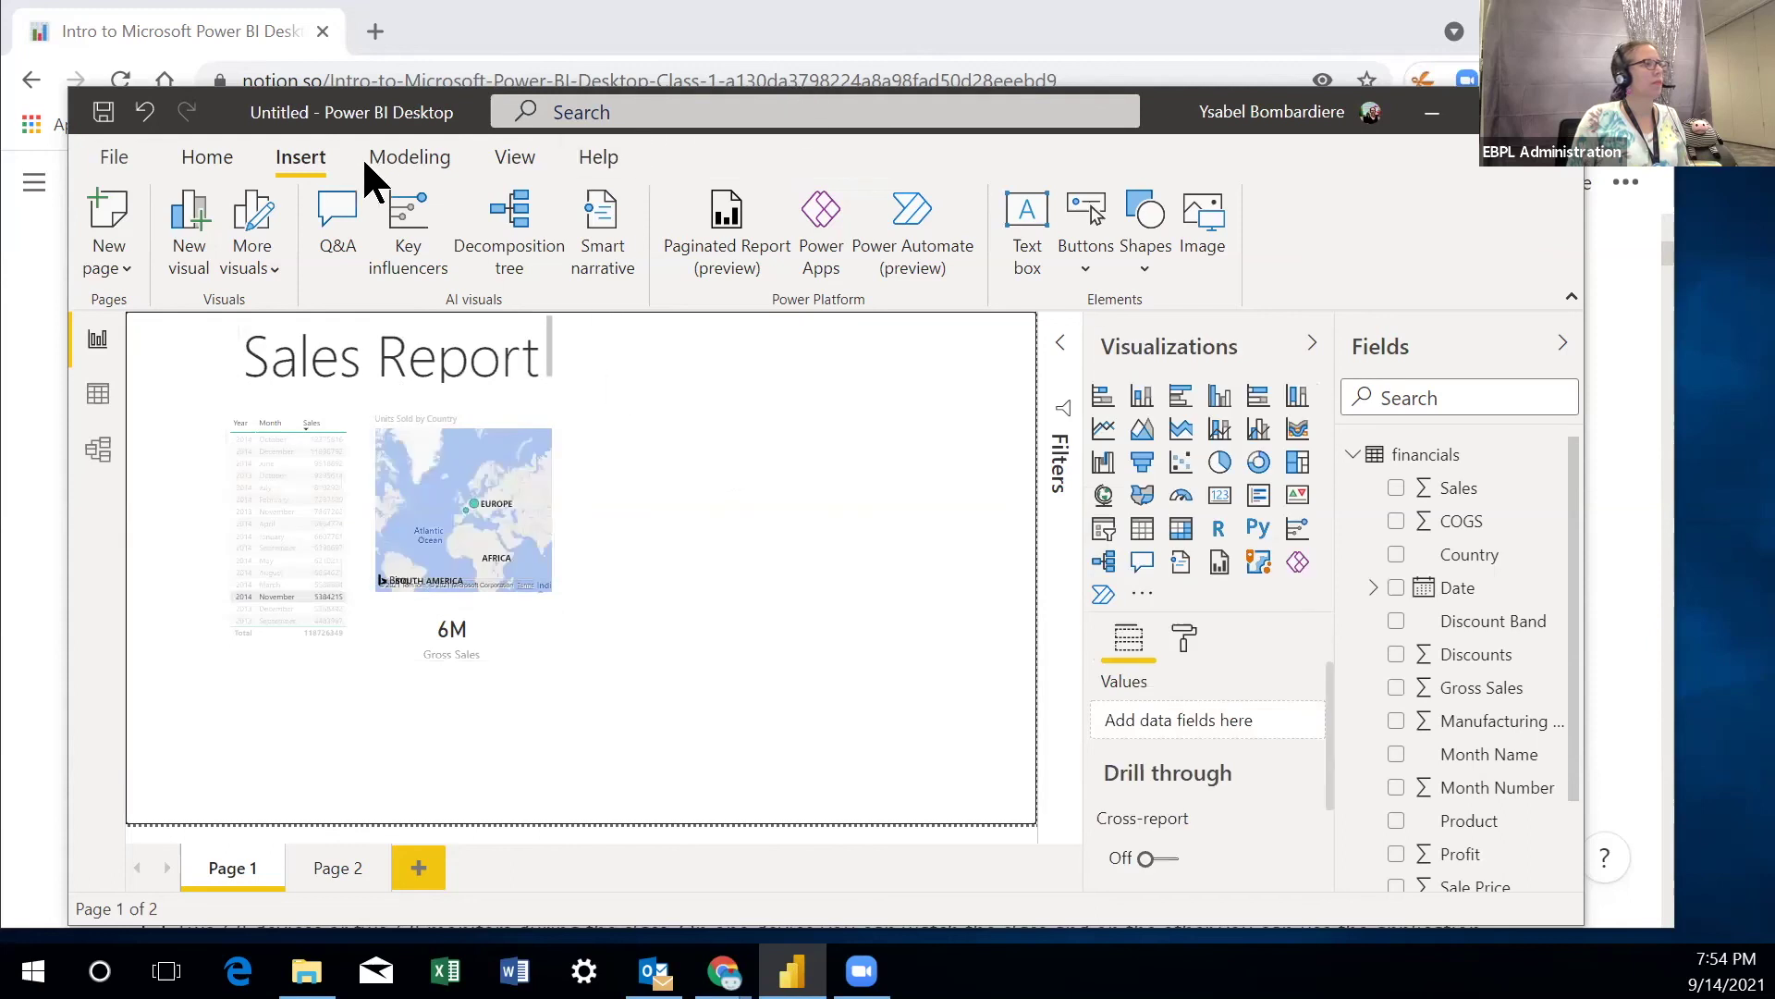
- Apply the white report theme with the teal-led color palette and show Page 2 with the monthly chart
click(513, 159)
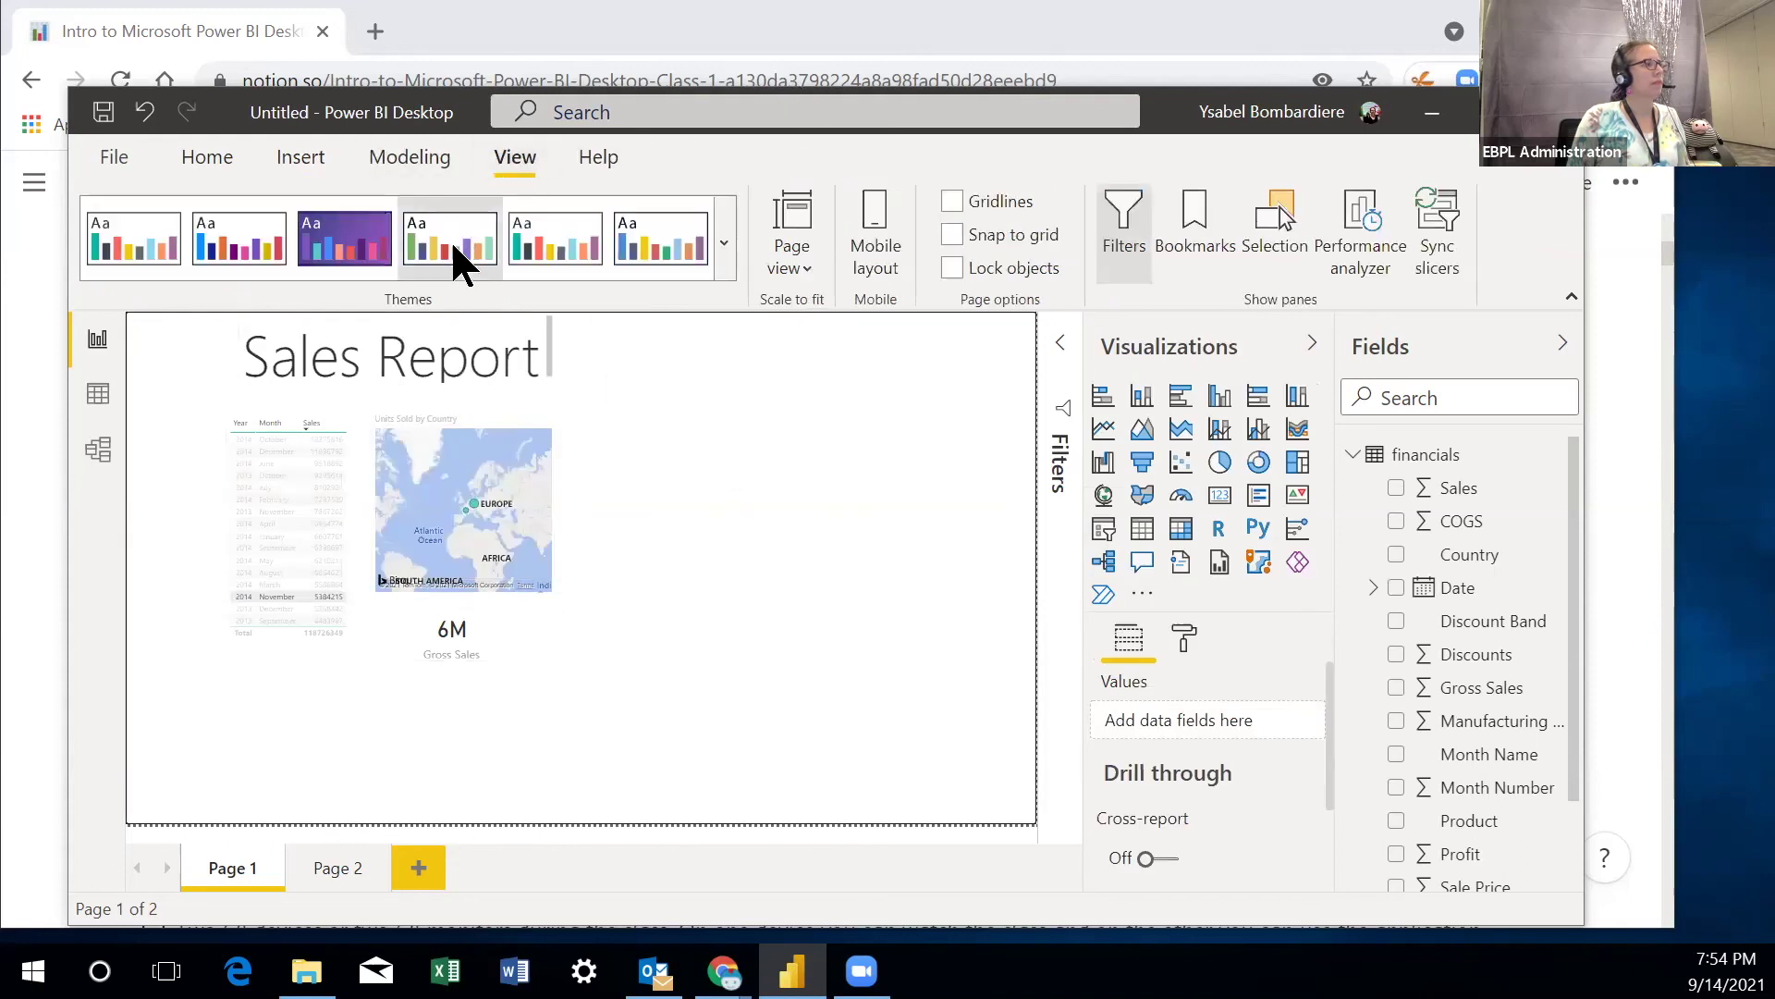
click(571, 252)
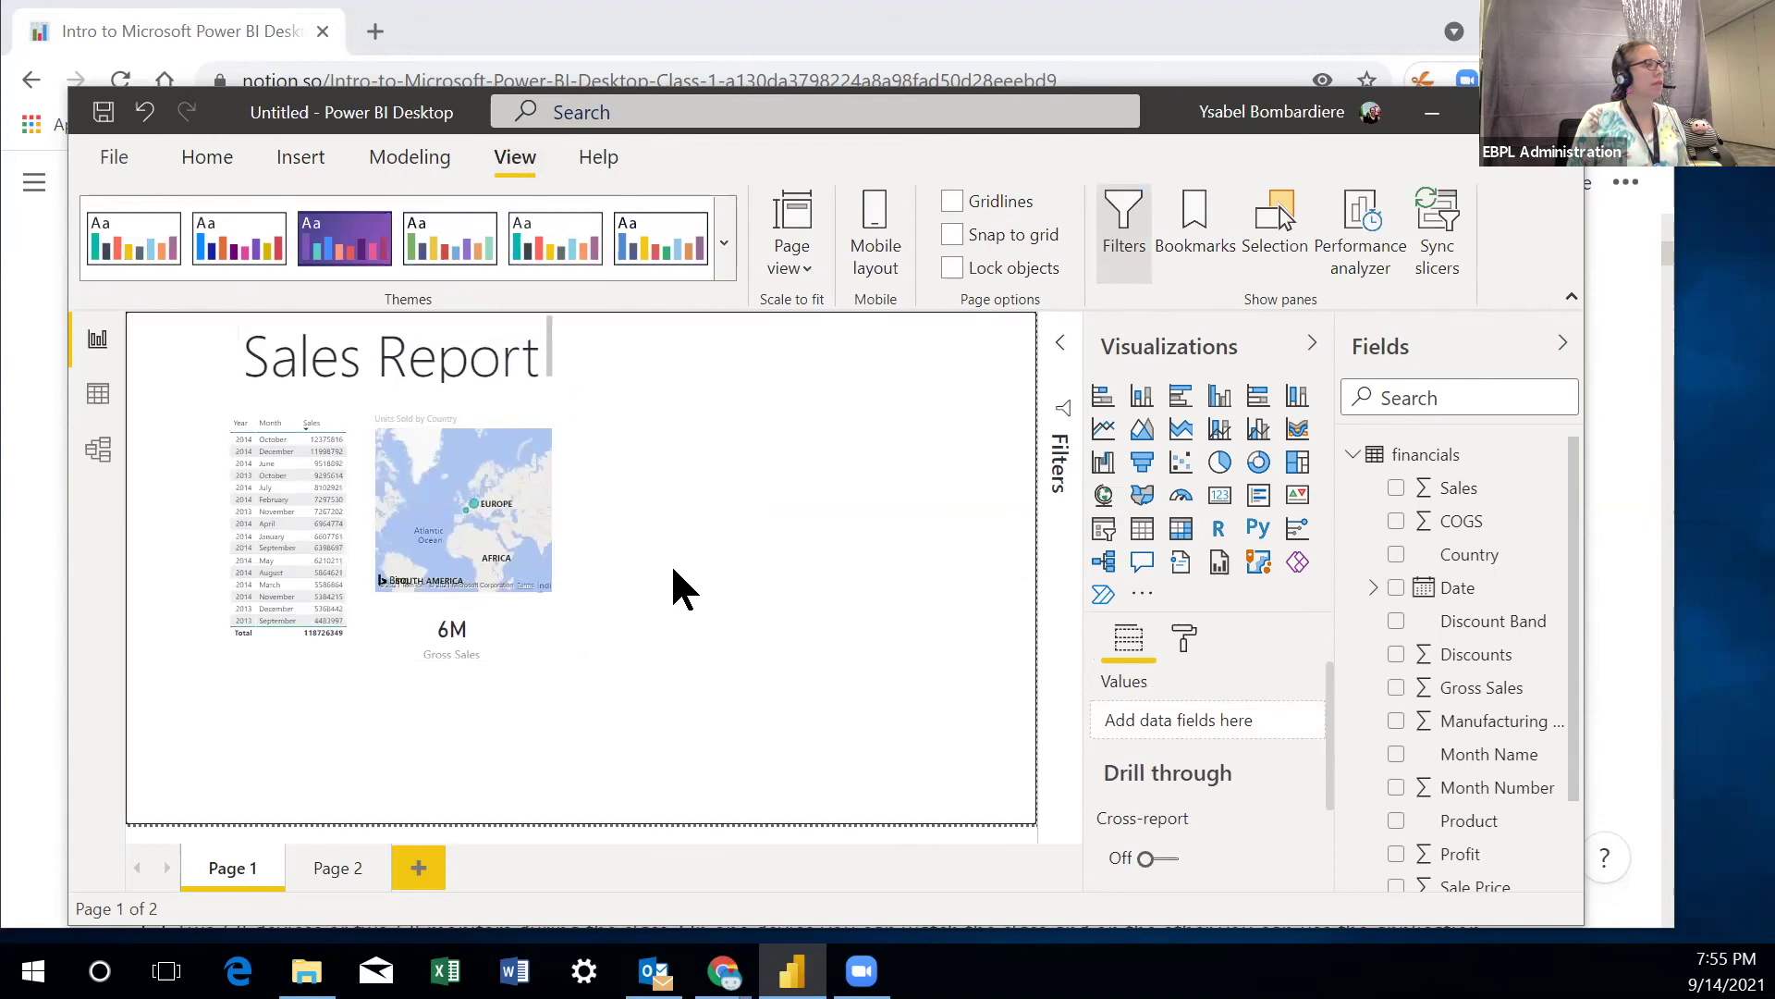
key(ctrl+Page_Down)
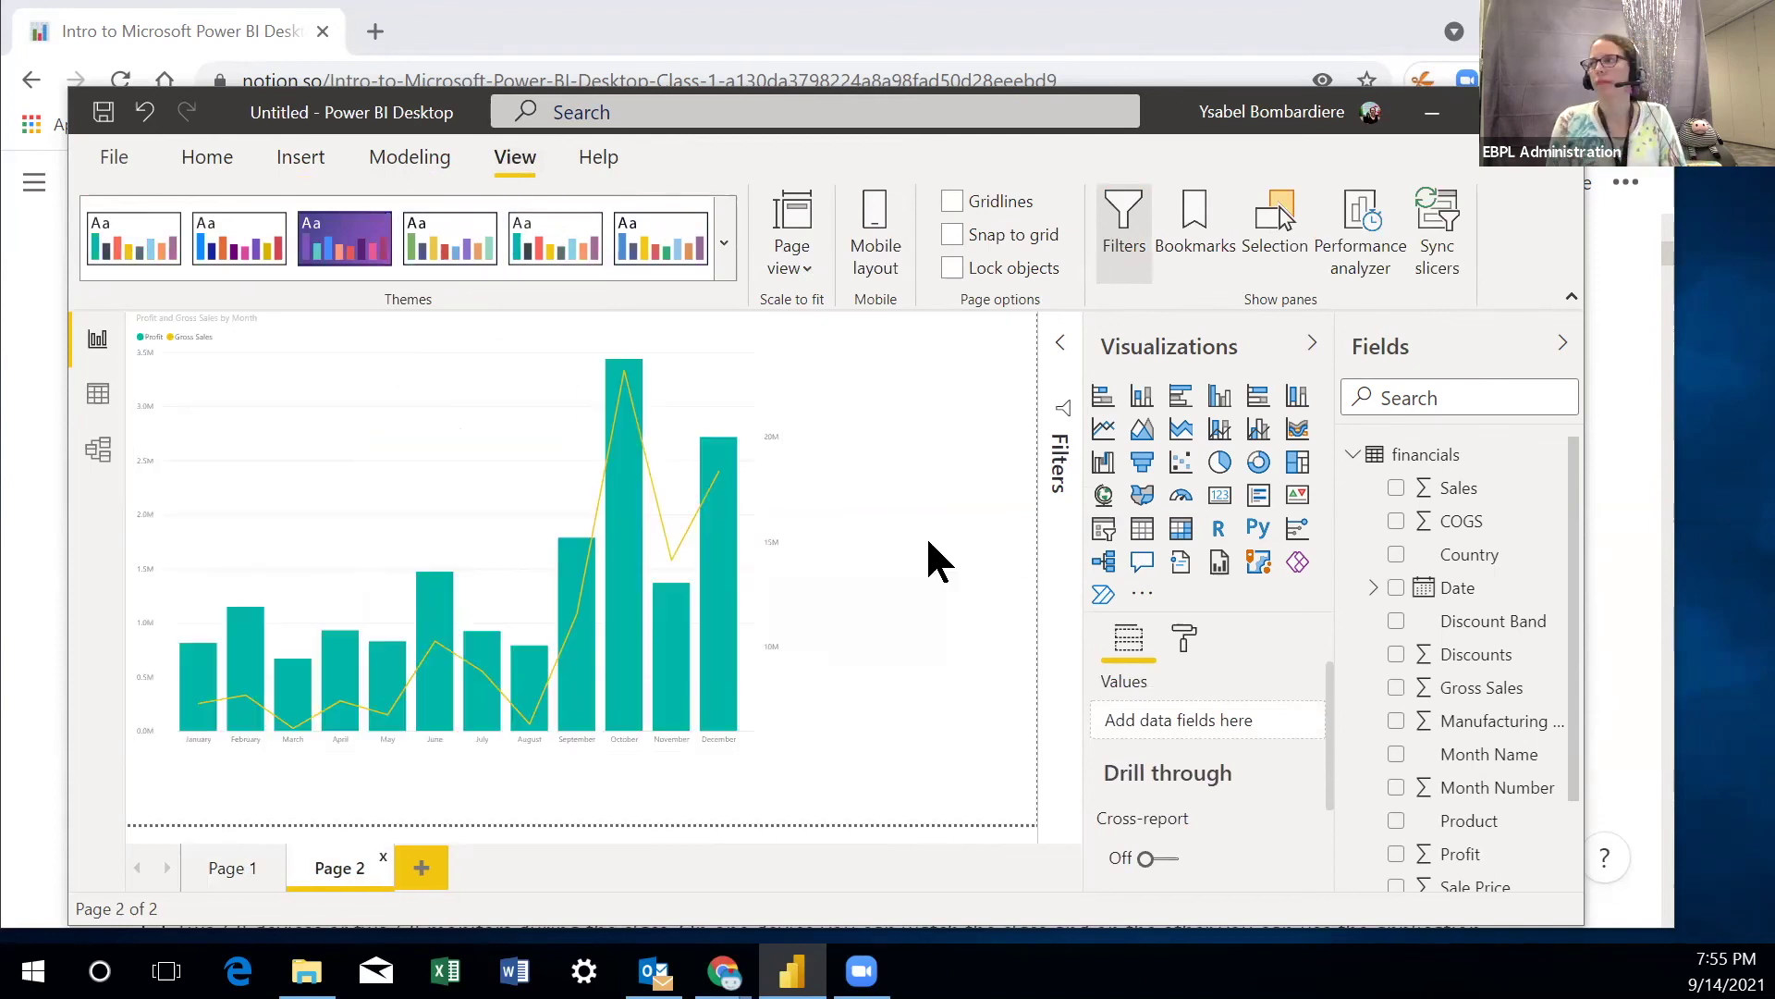